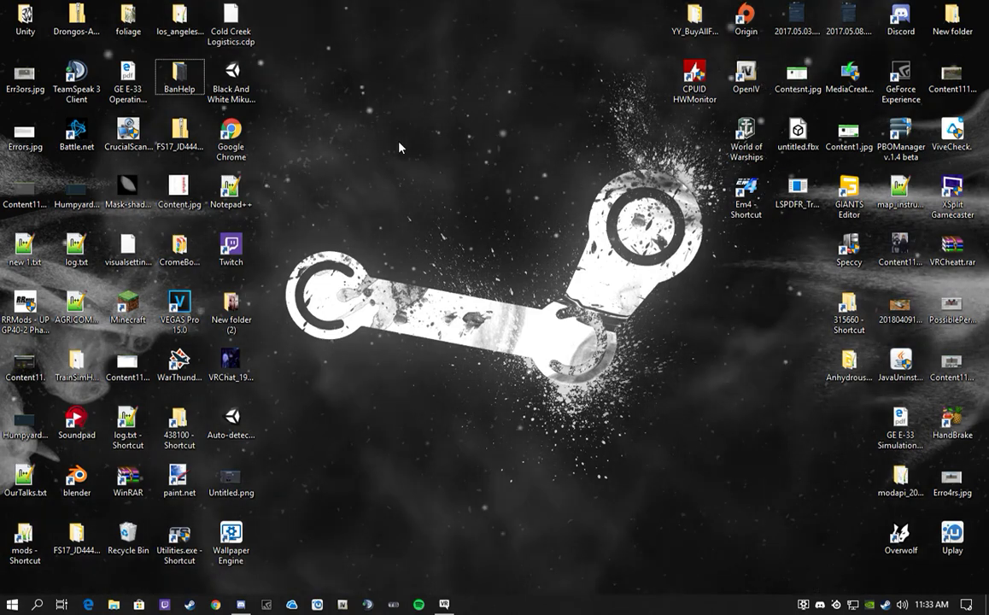
Open the Unity folder on the desktop and browse to the Tda Dark Knights model folder inside it.
double_click(25, 13)
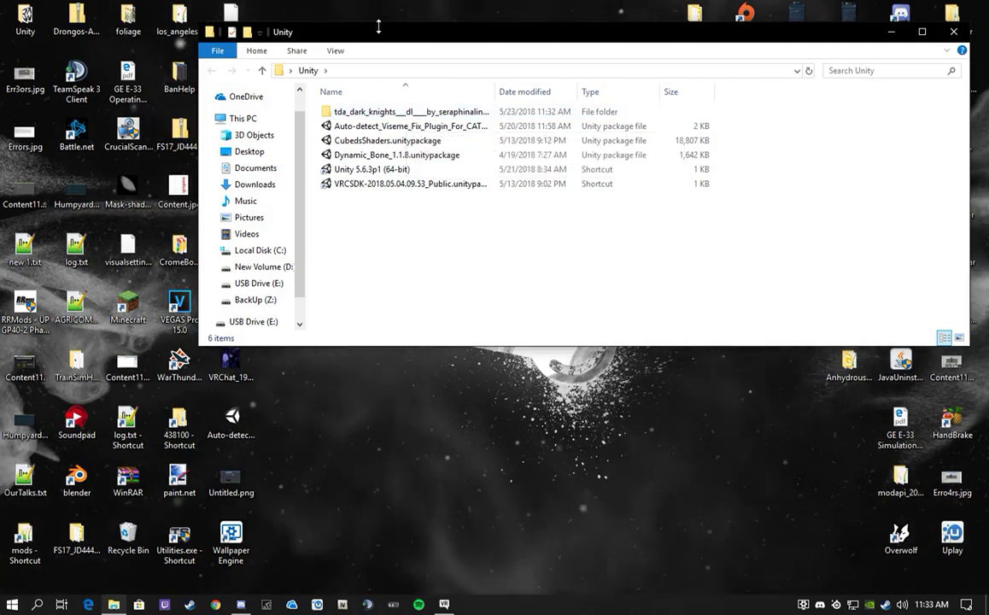
drag(380, 27, 230, 57)
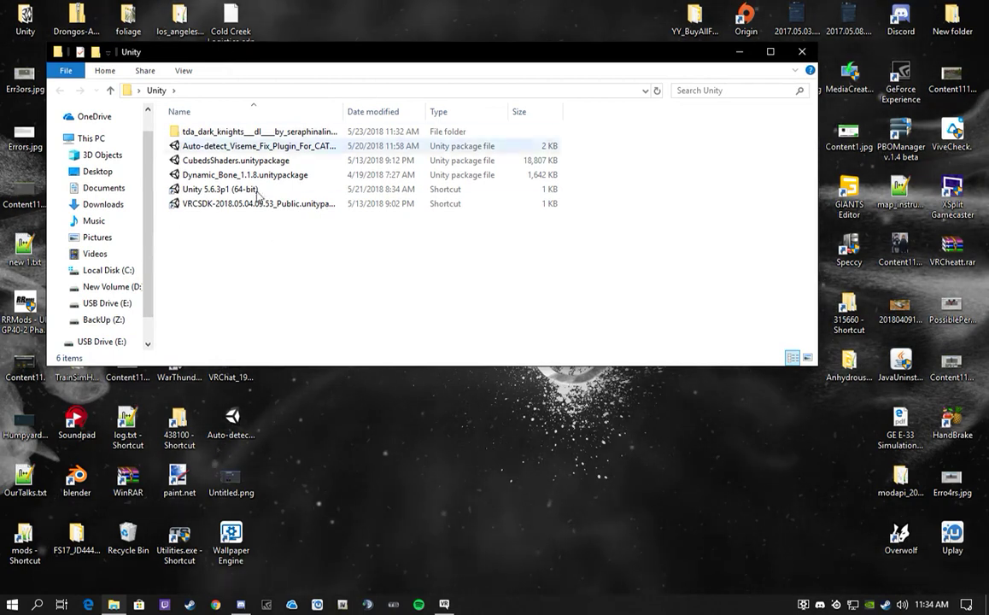
drag(339, 365, 339, 388)
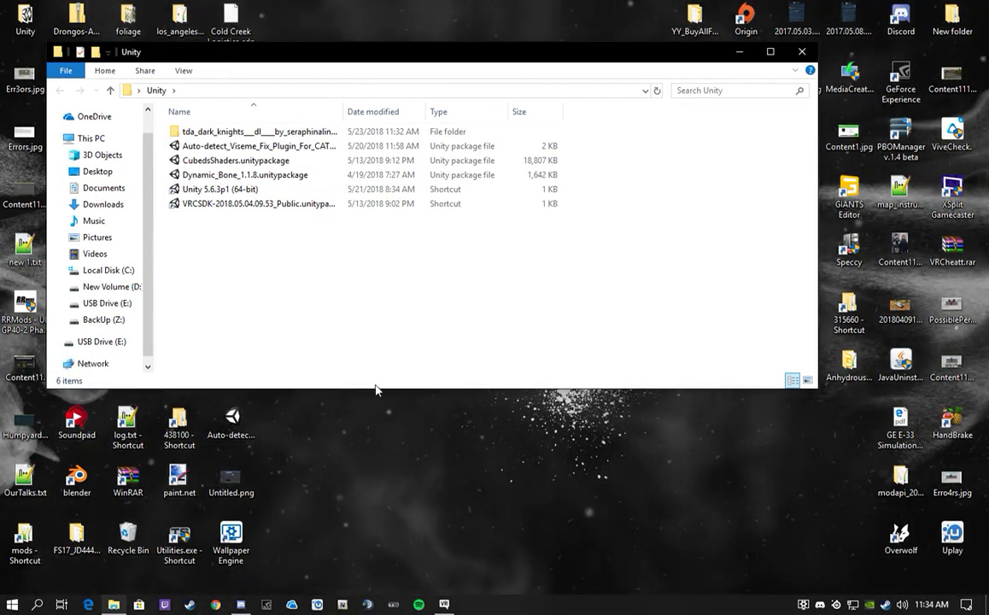
drag(818, 275, 888, 269)
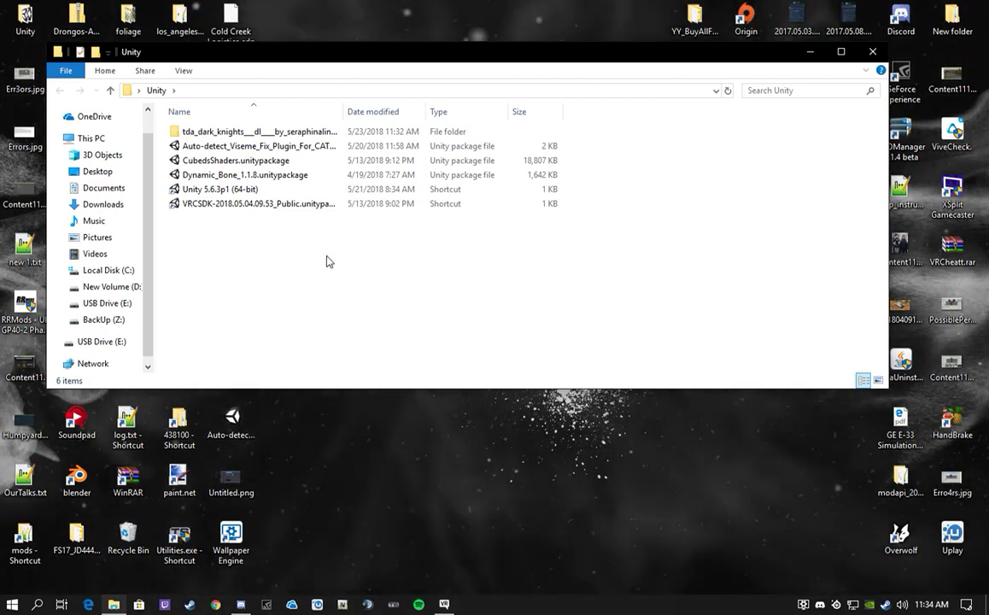
drag(345, 58, 566, 60)
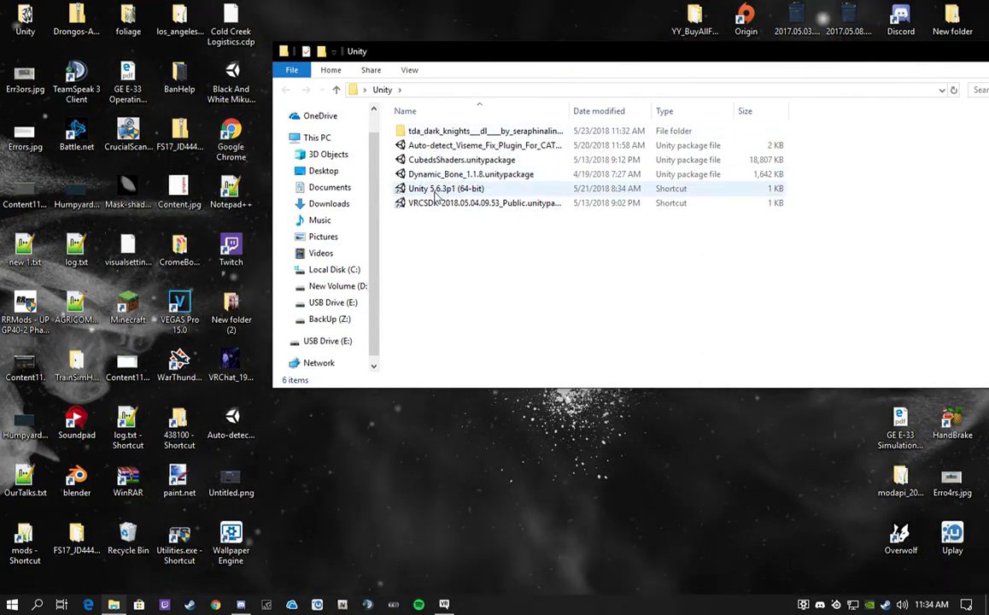
double_click(450, 132)
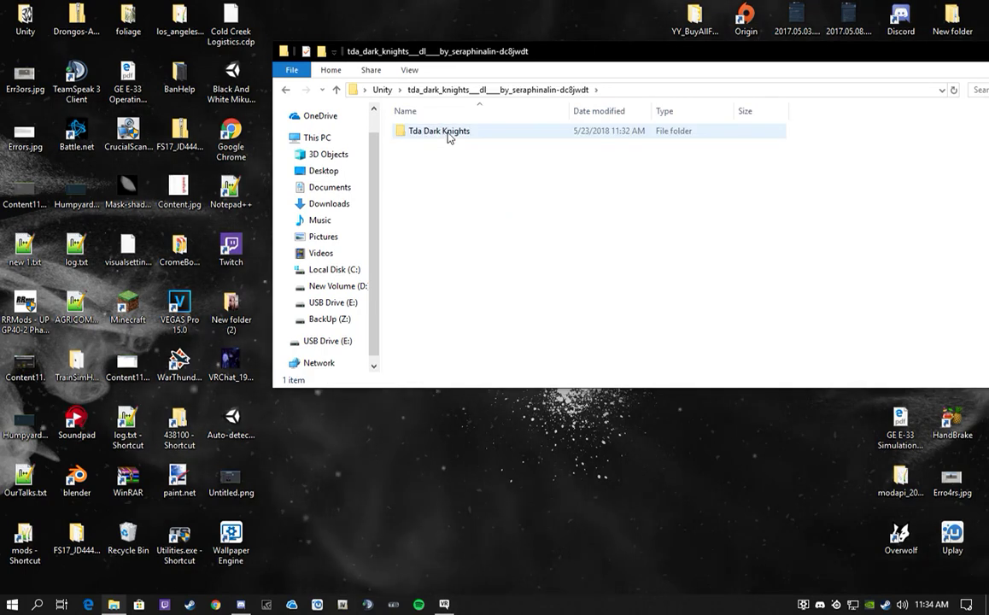
double_click(448, 132)
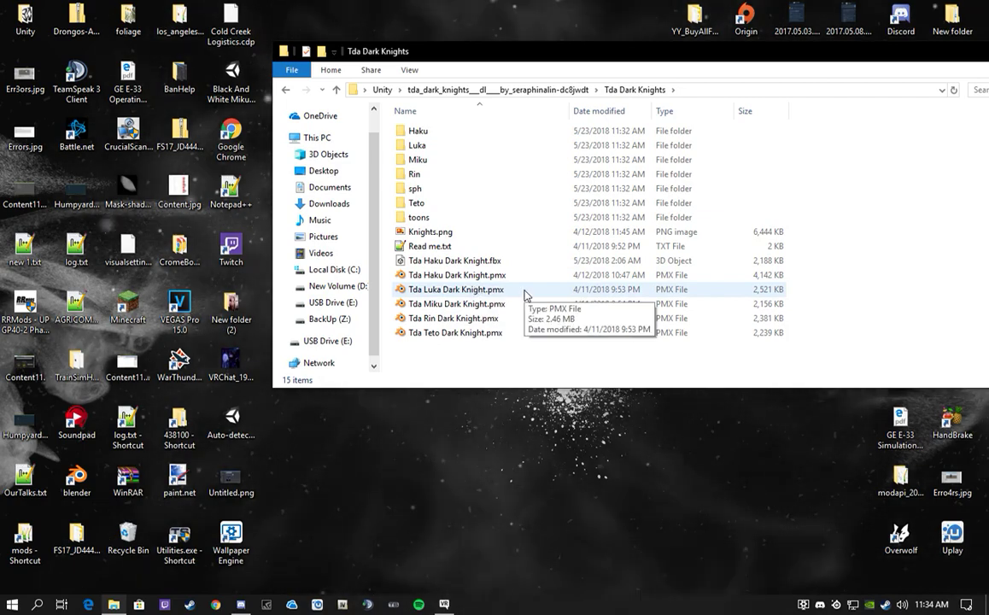
Open Tda Luka Dark Knight.pmx in Blender, maximize the window and delete the default cube.
double_click(454, 290)
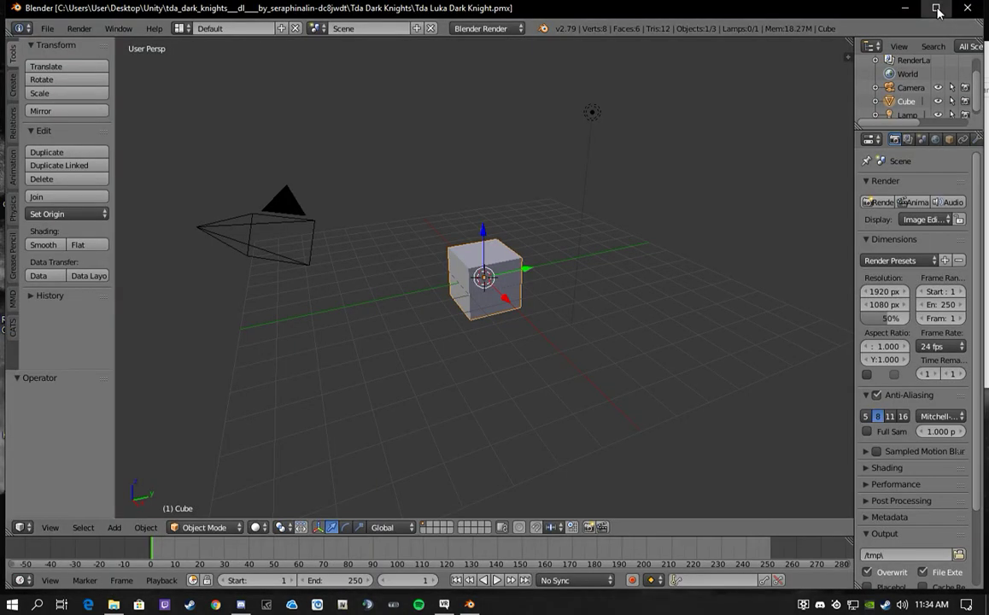
click(937, 8)
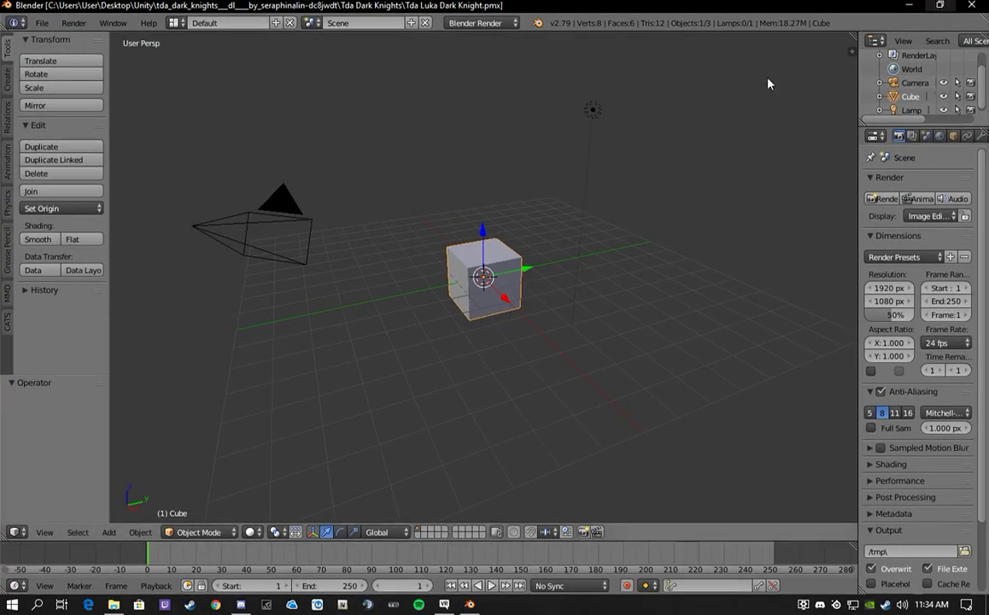
key(Delete)
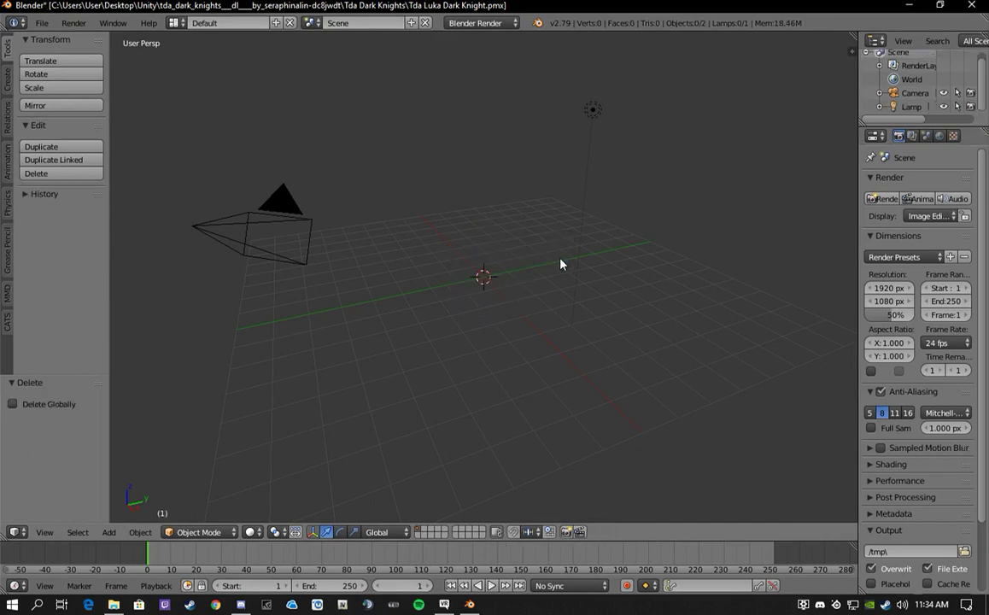
Import Tda Luka Dark Knight.pmx as an MMD model with the CATS plugin and view it from the front.
click(7, 323)
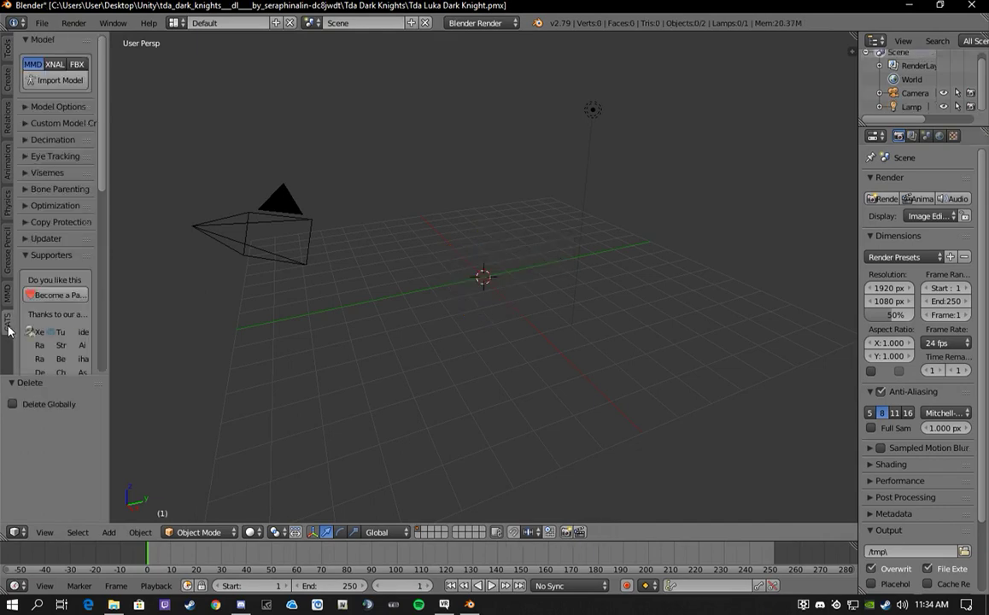
mouse_move(103, 86)
mouse_down()
mouse_move(108, 212)
mouse_move(111, 70)
mouse_up()
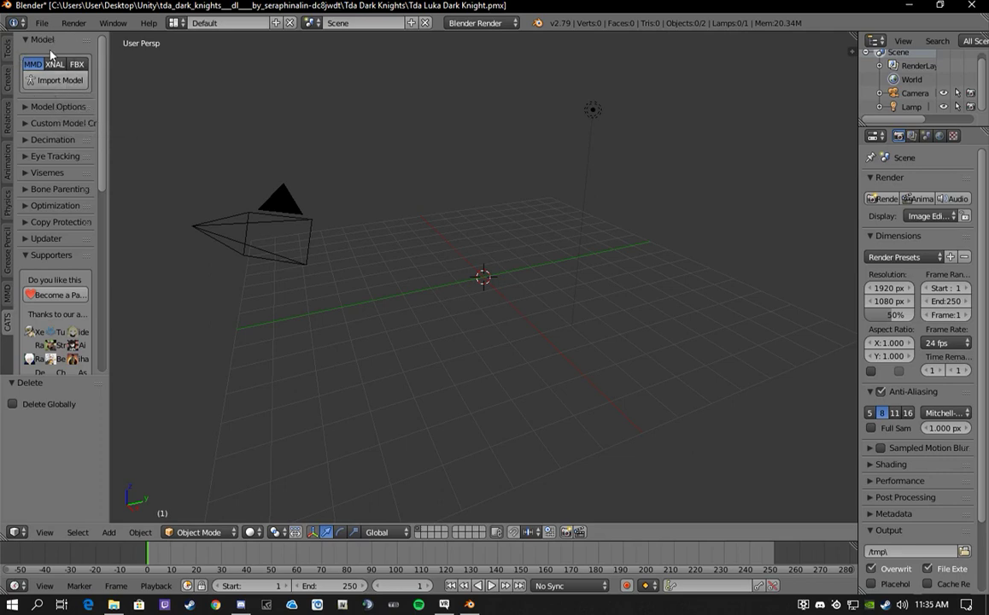
click(50, 77)
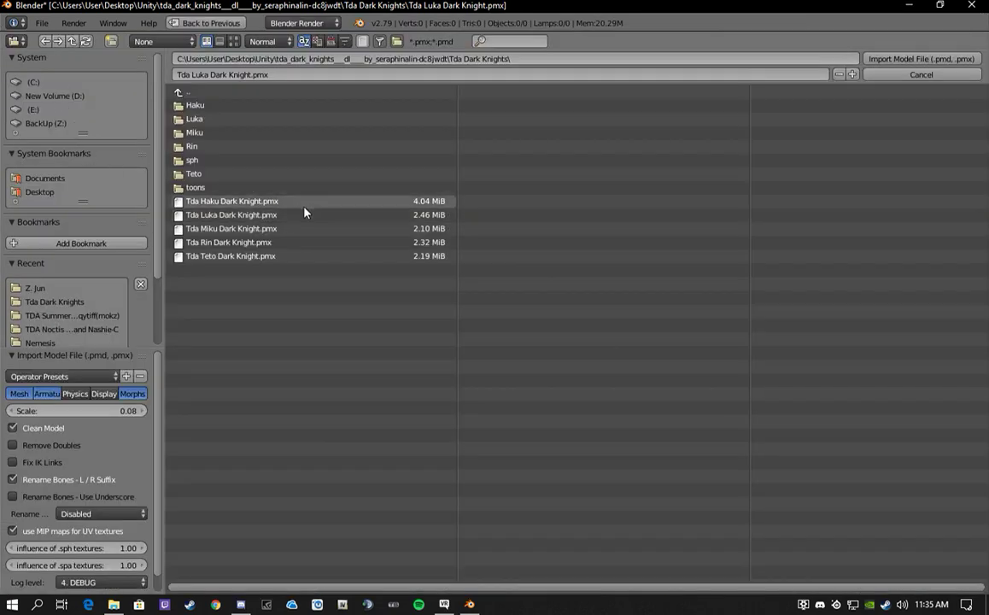
click(271, 215)
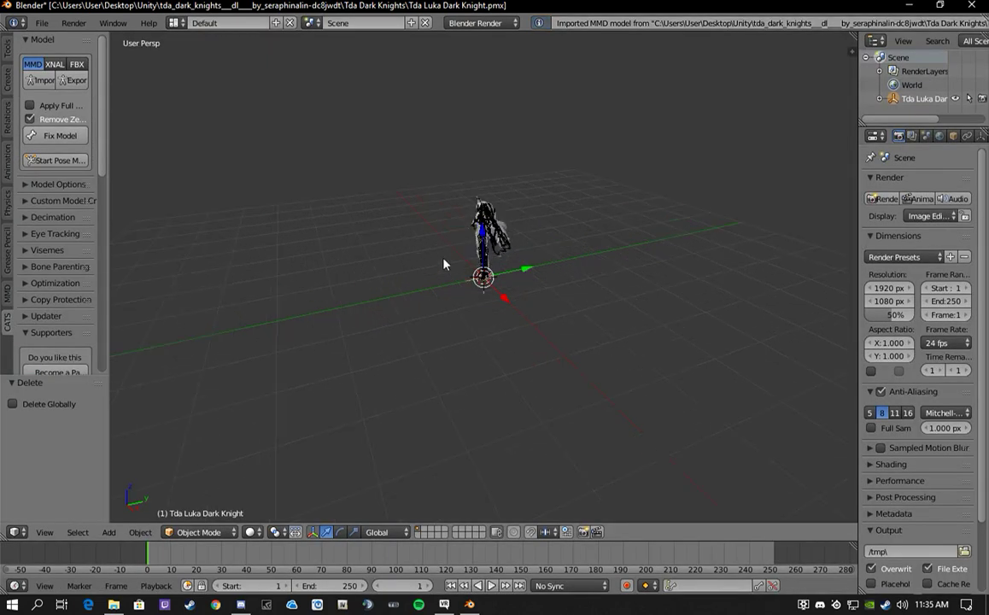
scroll(444, 264, up, 6)
middle_drag(444, 261, 513, 197)
scroll(506, 205, up, 3)
scroll(512, 196, down, 1)
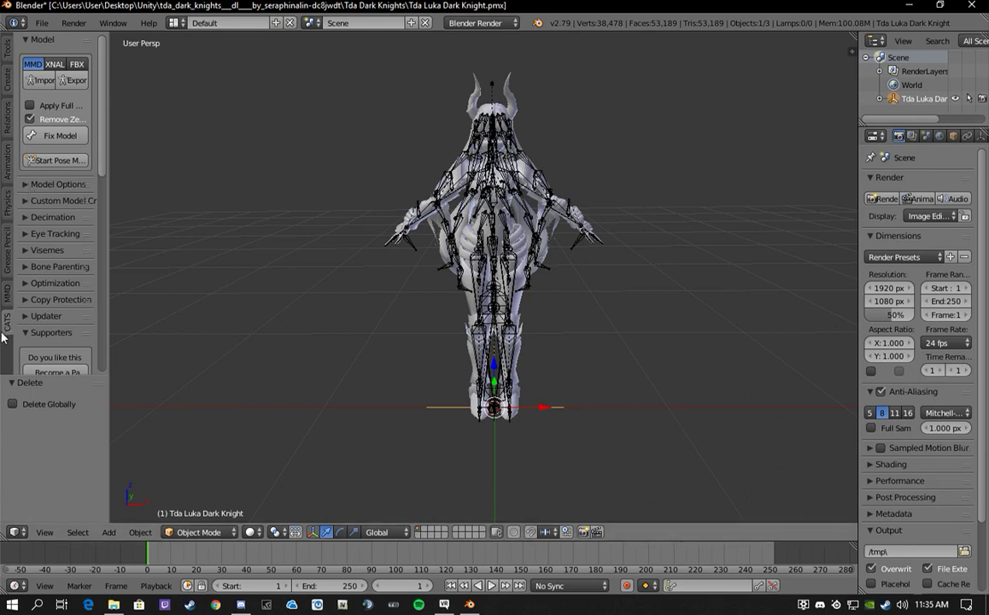
Translate the names of the model's shape keys, bones, meshes and materials with CATS.
click(26, 184)
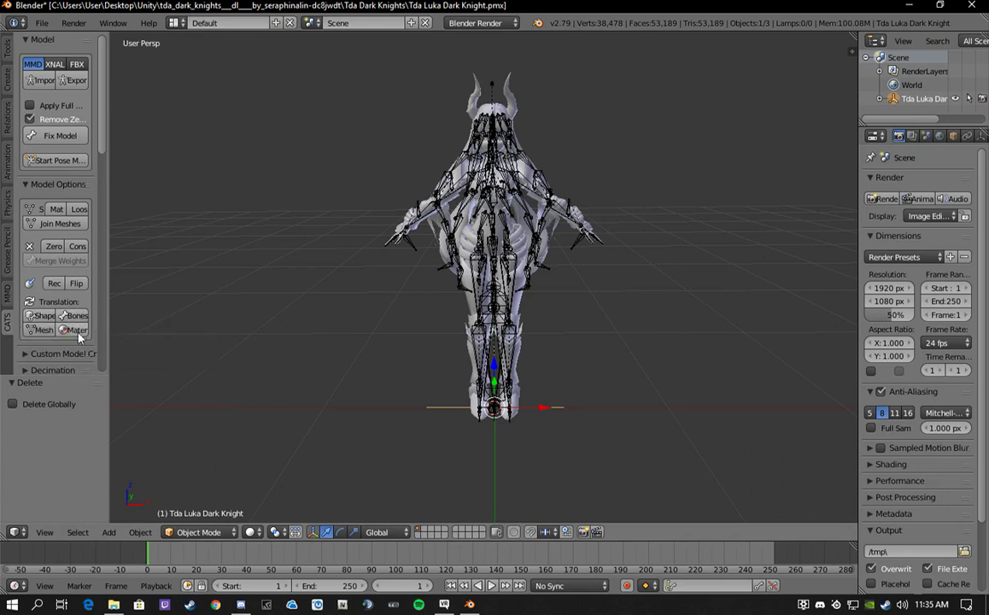
click(36, 317)
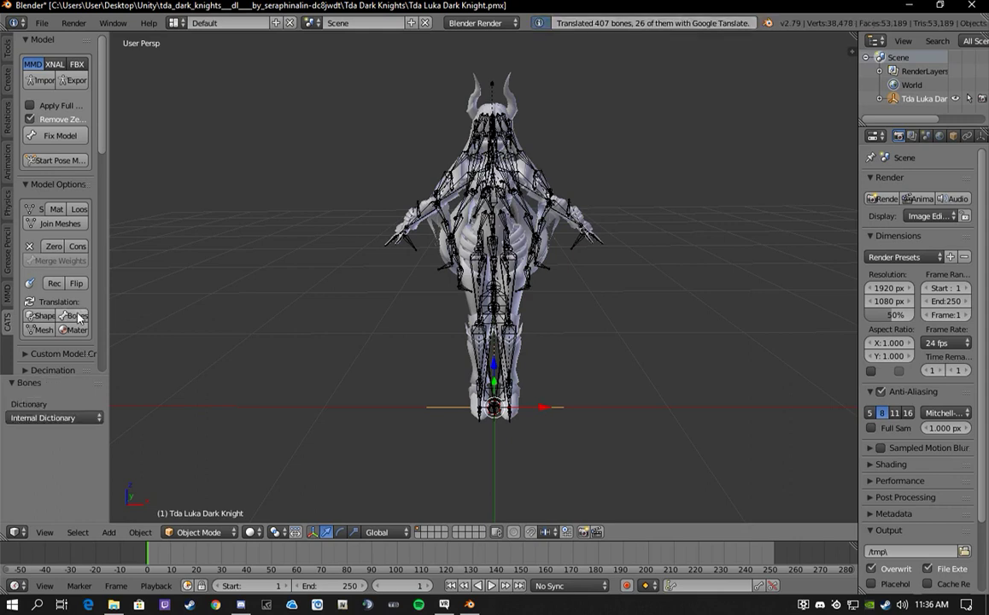
click(43, 332)
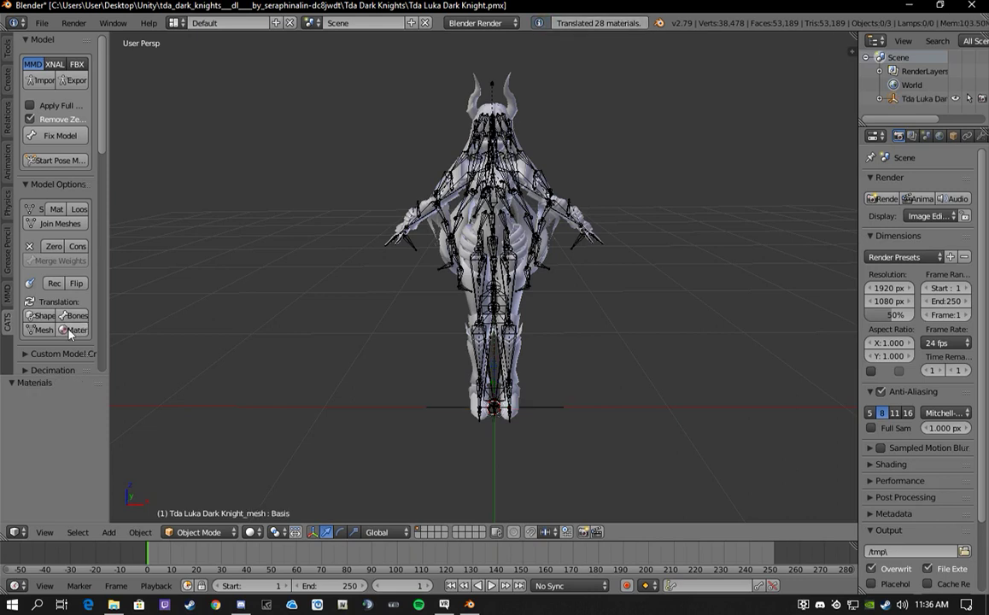
click(26, 185)
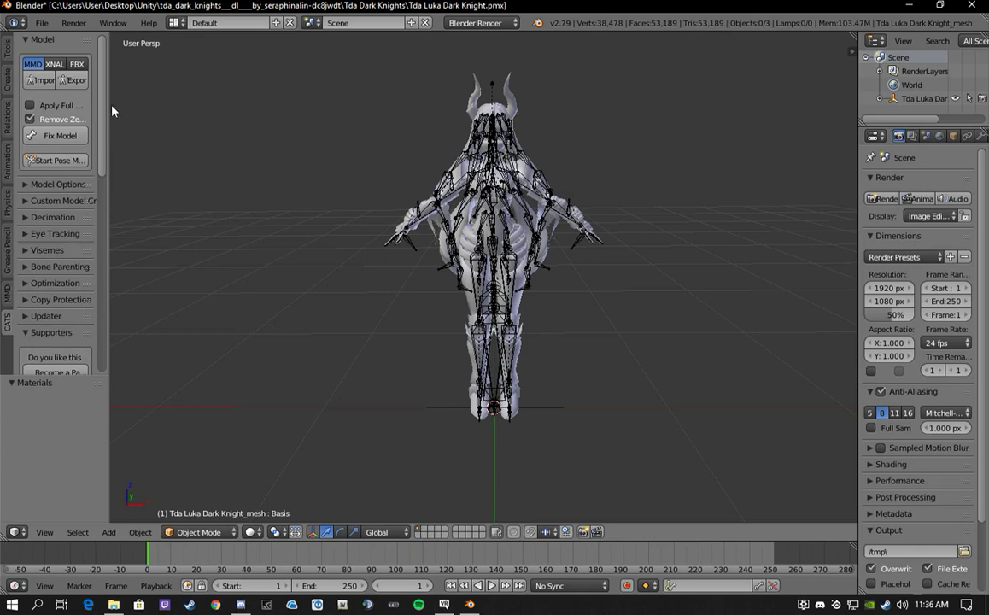
Enable Apply Full Body Tracking Fix and run Fix Model on the imported character.
drag(109, 105, 165, 107)
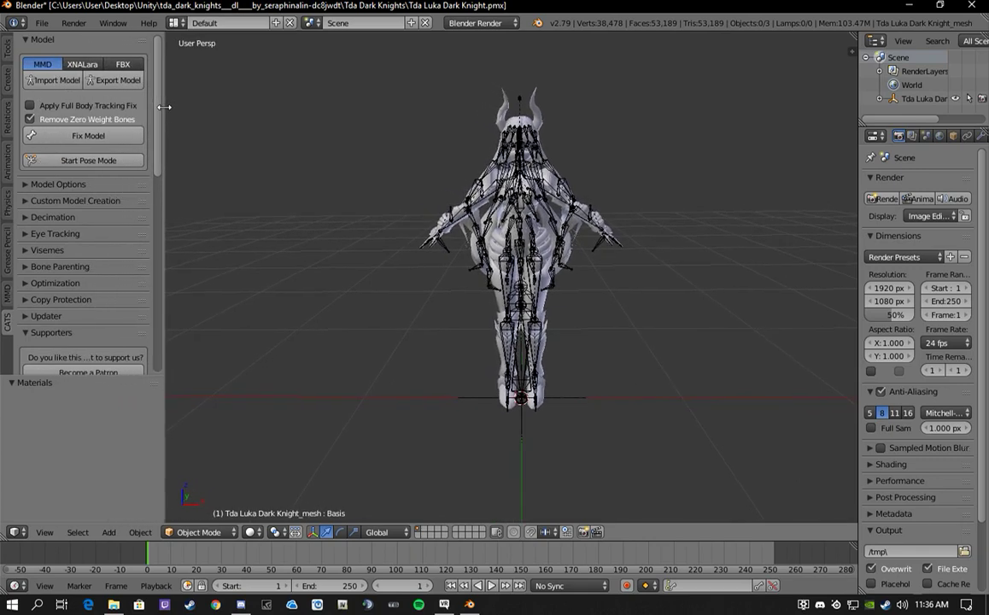
click(47, 108)
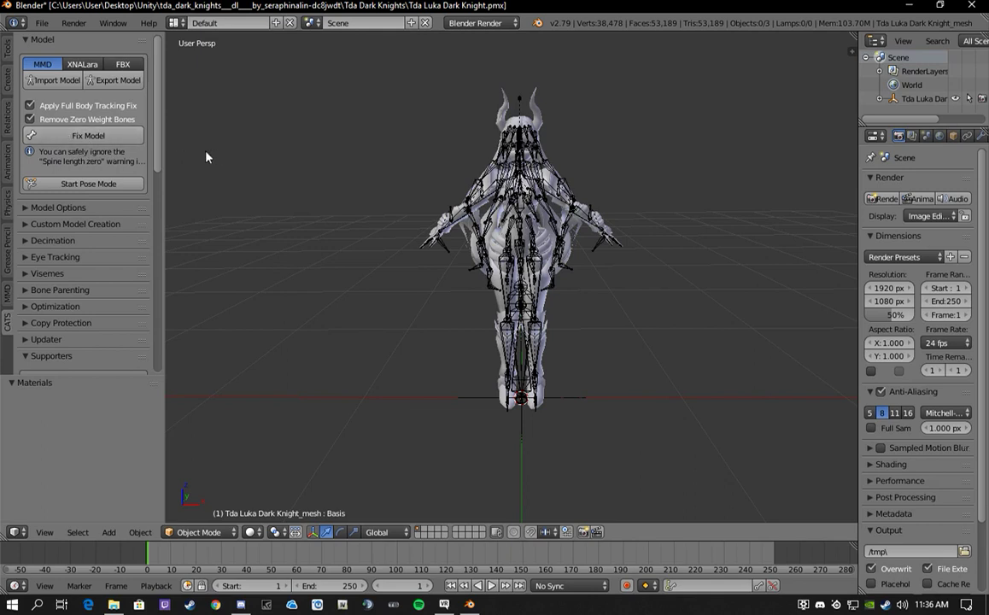
click(69, 138)
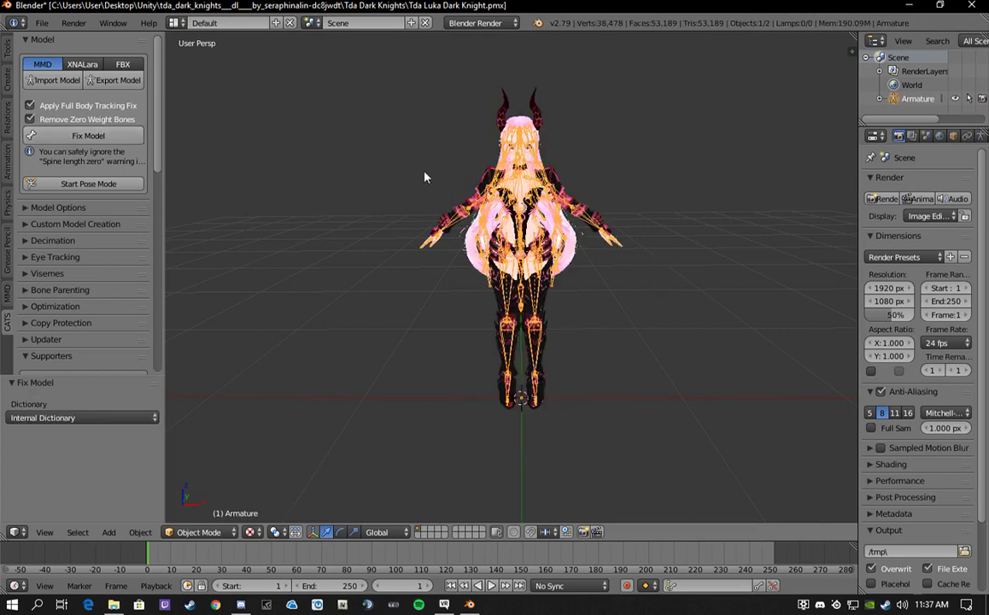
scroll(423, 180, up, 3)
scroll(424, 180, down, 2)
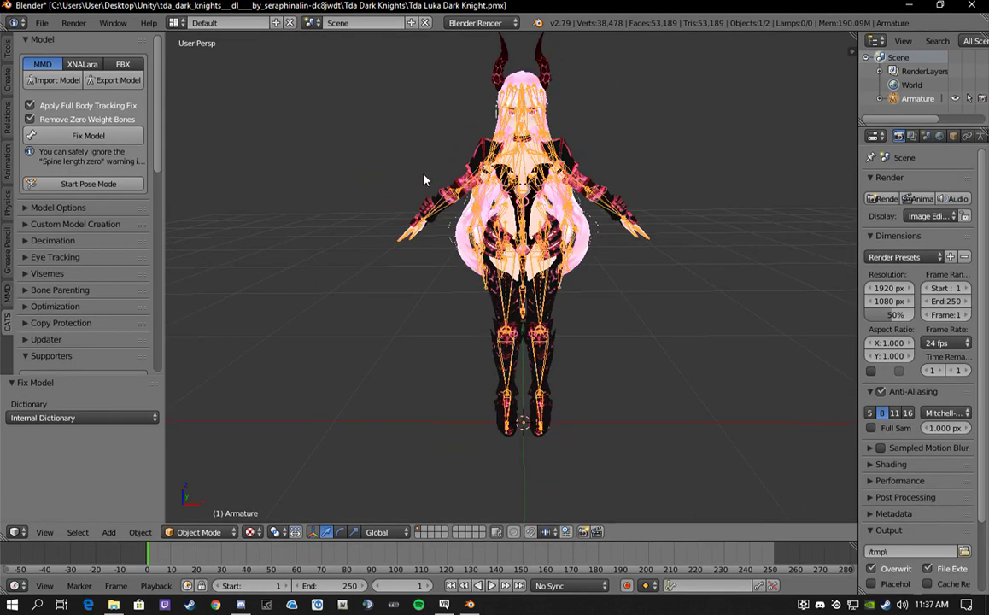
scroll(424, 179, up, 1)
mouse_move(410, 179)
middle_down()
mouse_move(407, 194)
mouse_move(418, 195)
middle_up()
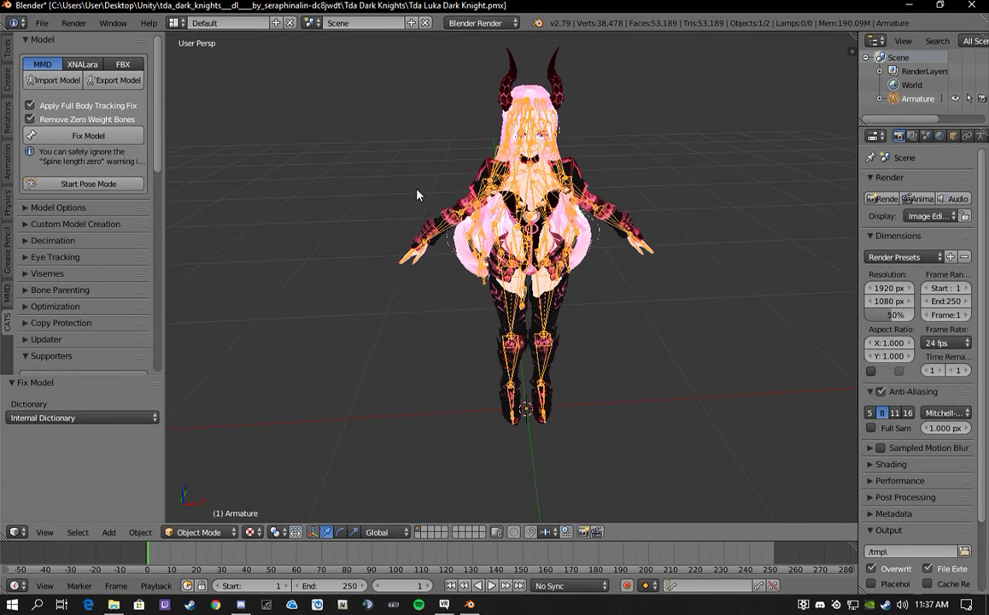
Switch to VRChat to look at the avatar in the game, and return to Blender.
click(444, 603)
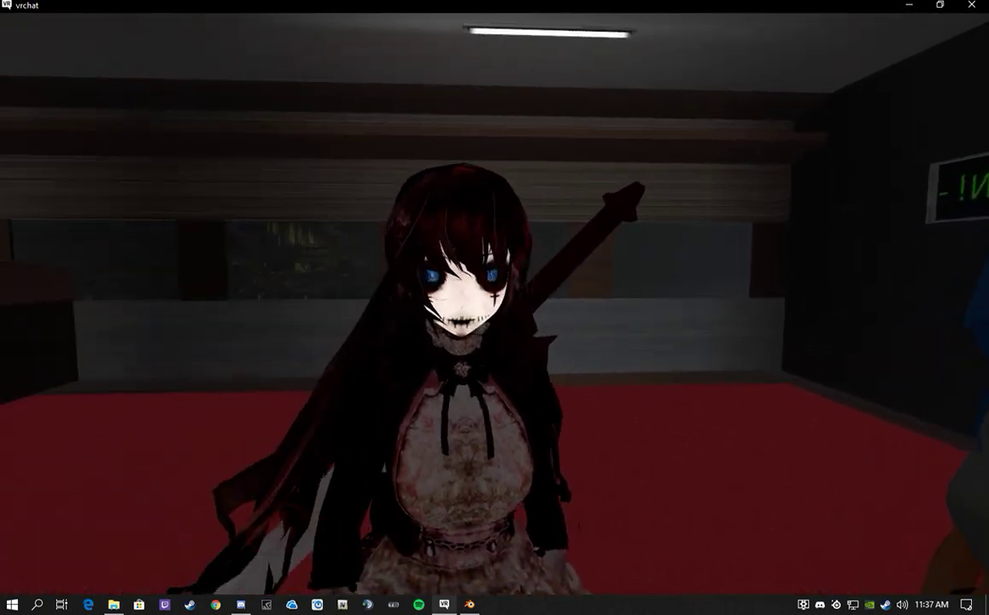
key(v)
key(alt+Tab)
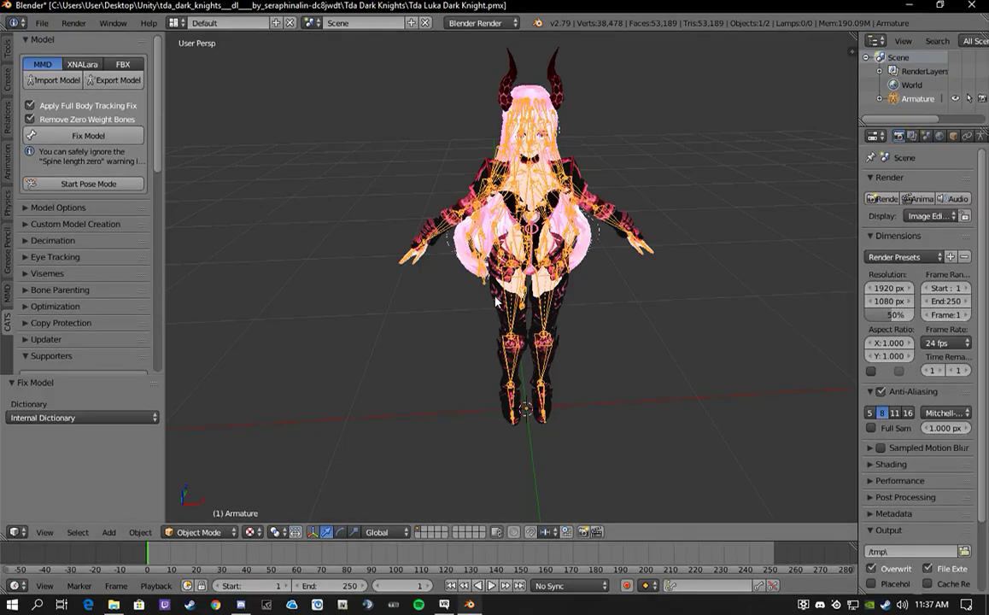
mouse_move(392, 274)
middle_down()
mouse_move(373, 282)
mouse_move(416, 282)
mouse_move(399, 278)
middle_up()
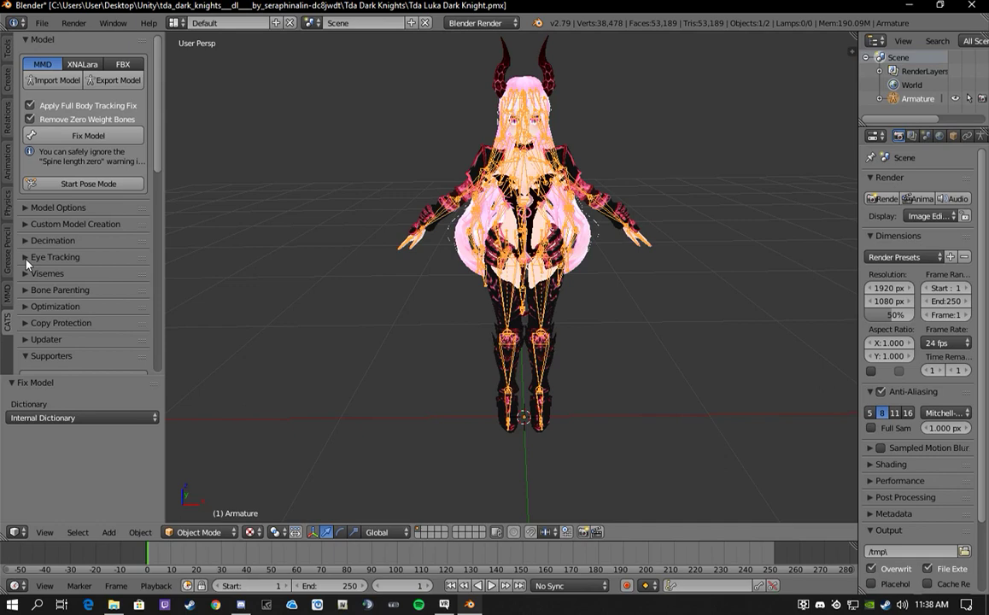
Create eye tracking for the model with the preset head, eye and blink assignments.
click(27, 258)
scroll(26, 264, down, 5)
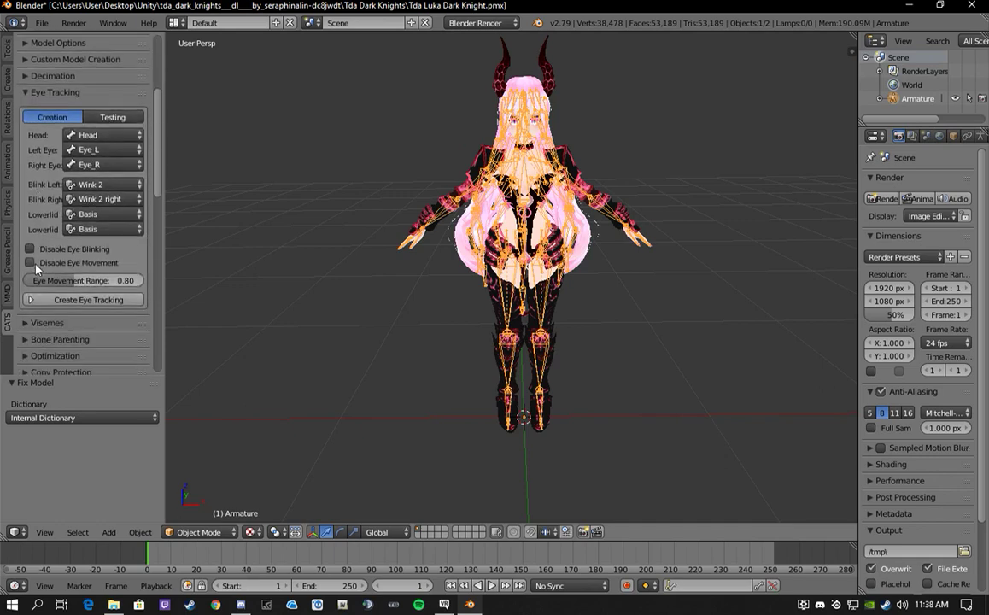
scroll(60, 256, up, 5)
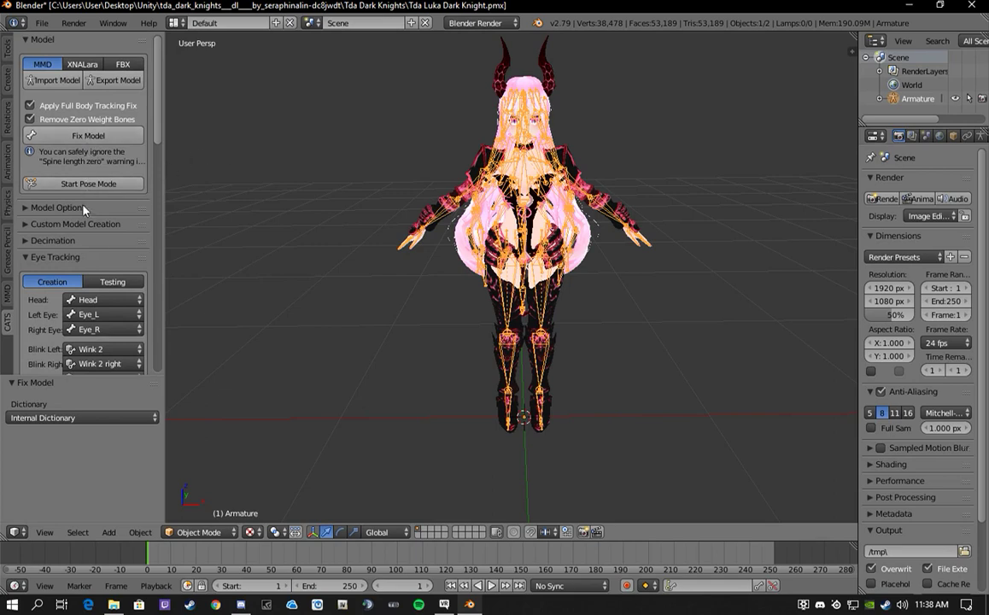
scroll(54, 153, down, 6)
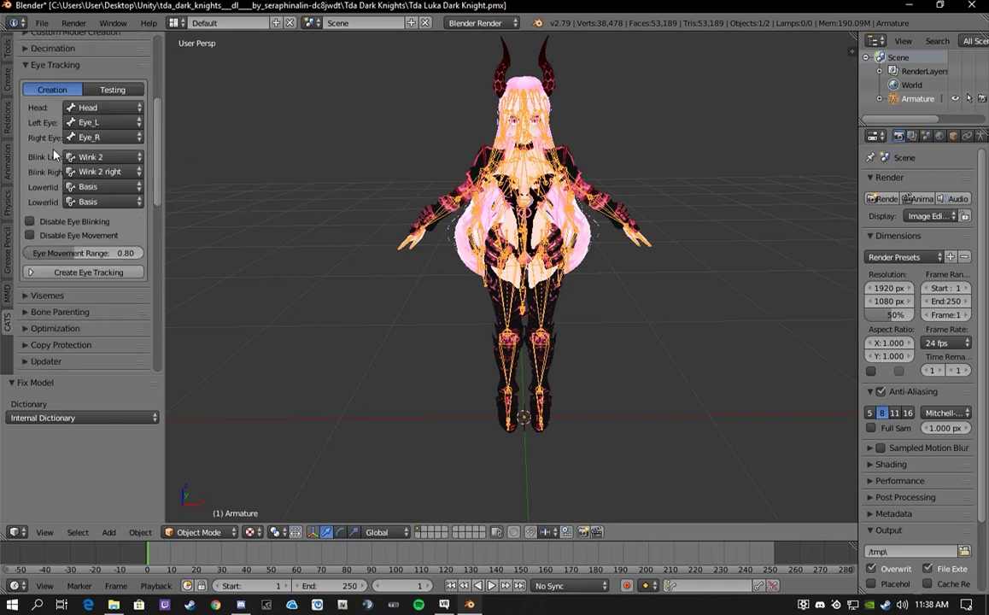
click(69, 273)
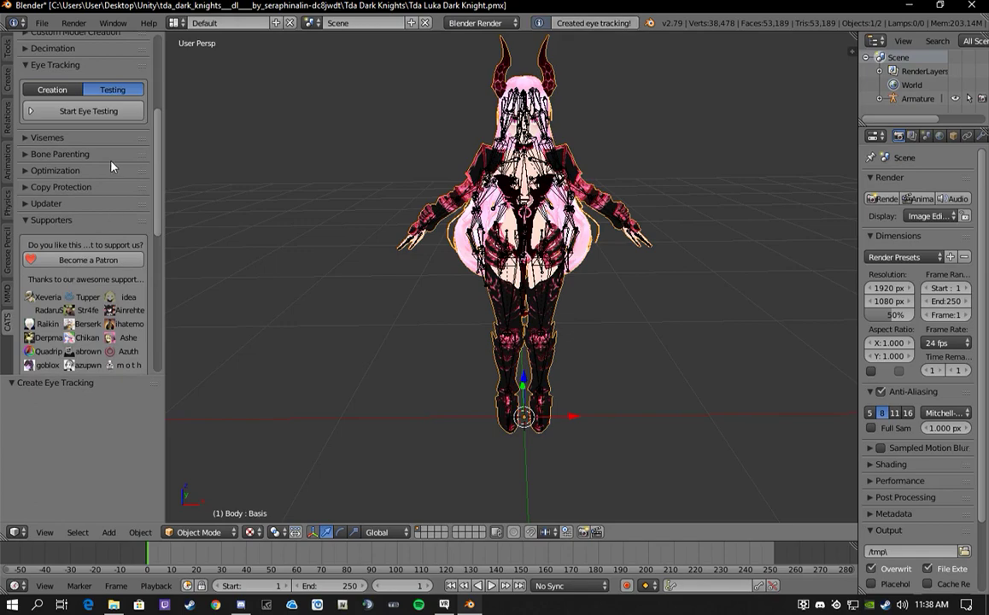
Start eye testing, try a left-right eye rotation of 3, undo it and test the blink at 1.00.
mouse_move(385, 155)
middle_down()
mouse_move(343, 183)
mouse_move(348, 162)
mouse_move(367, 162)
middle_up()
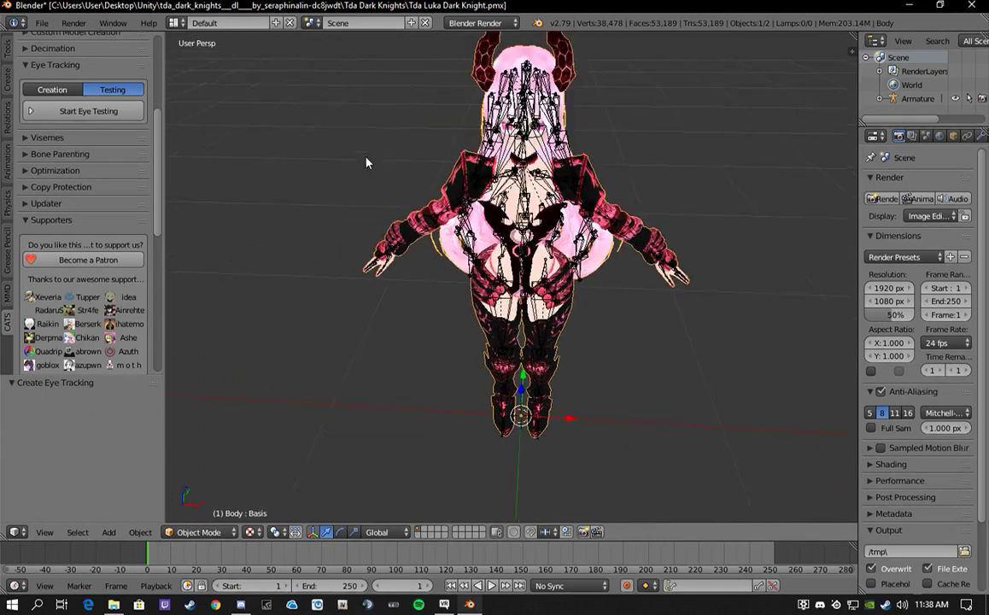
click(98, 112)
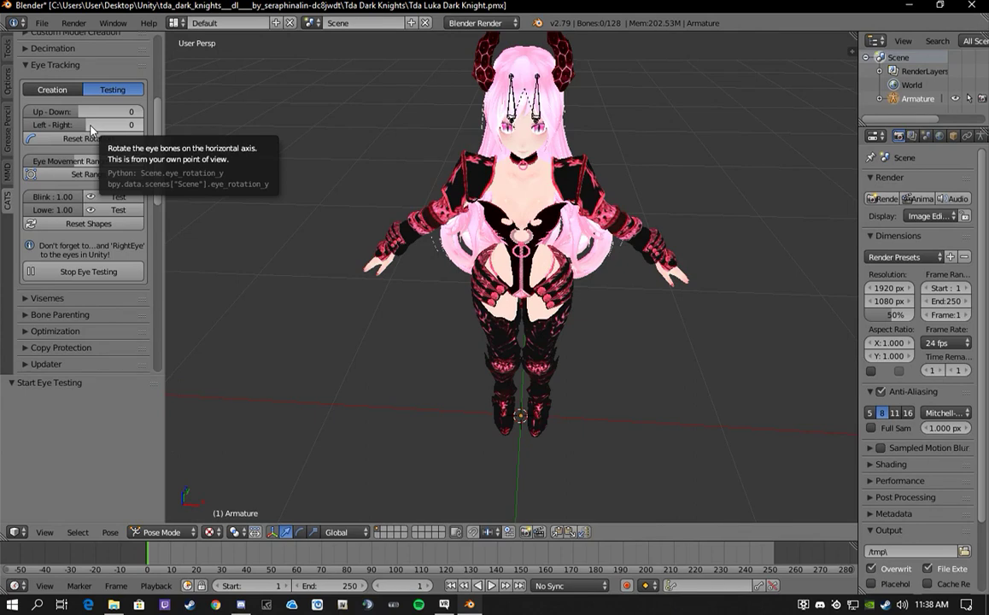
mouse_move(90, 128)
mouse_down()
mouse_move(121, 128)
mouse_move(59, 128)
mouse_move(97, 127)
mouse_up()
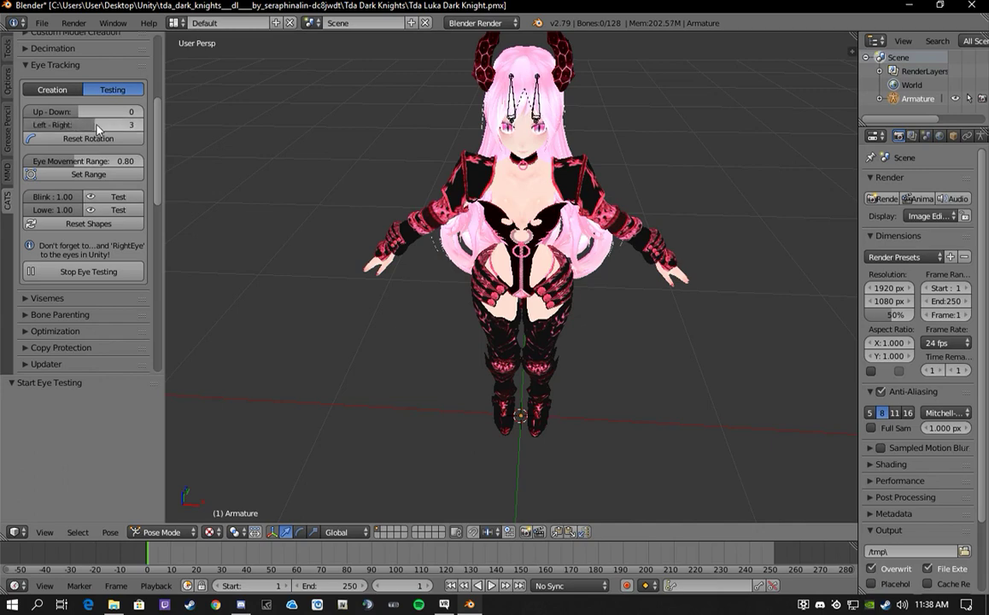
key(ctrl+z)
click(109, 198)
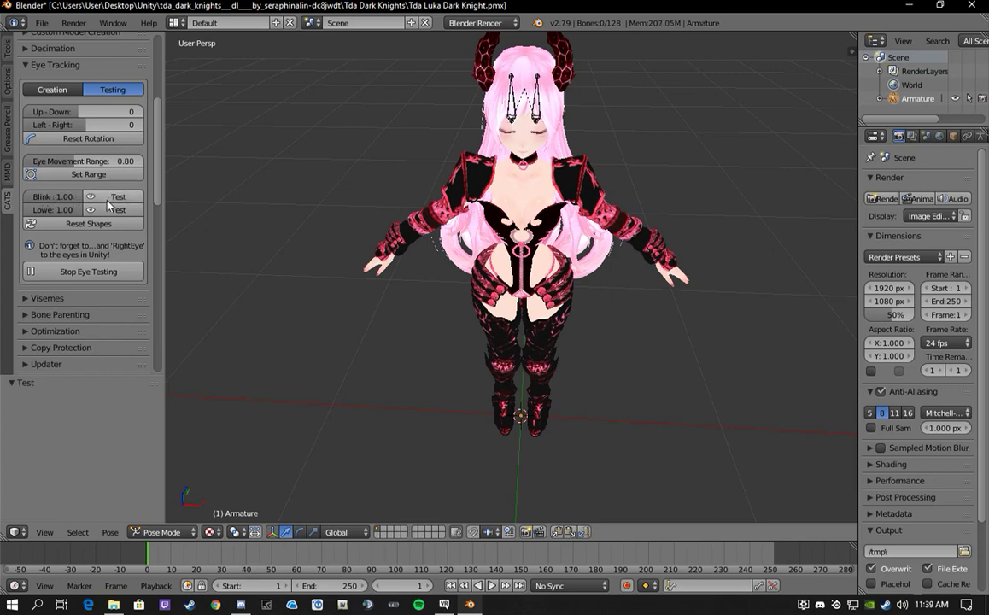
Test the lower lid shape at 1.00, stop eye testing and collapse the Eye Tracking section.
click(108, 211)
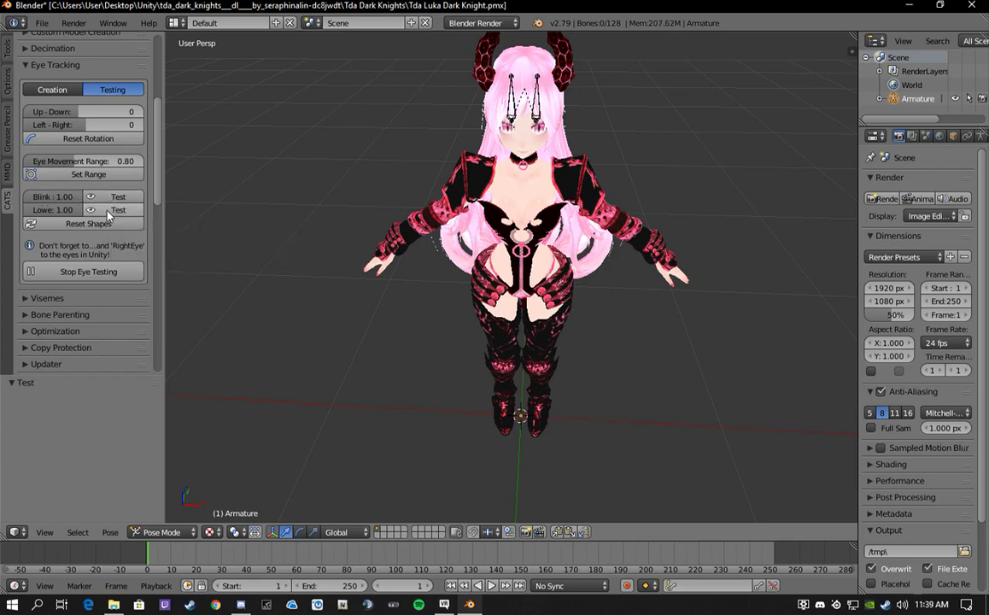
click(89, 271)
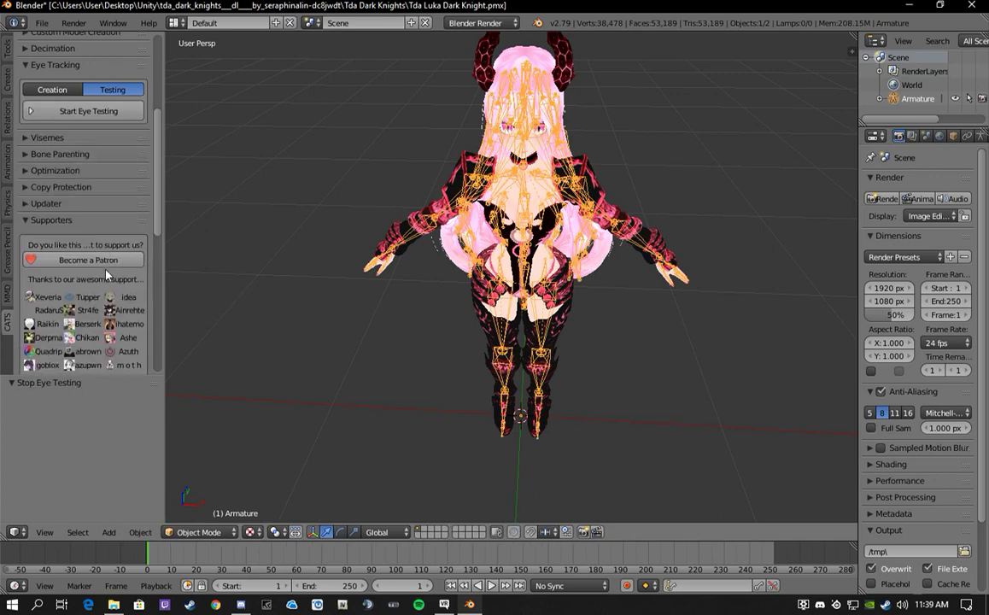
click(25, 64)
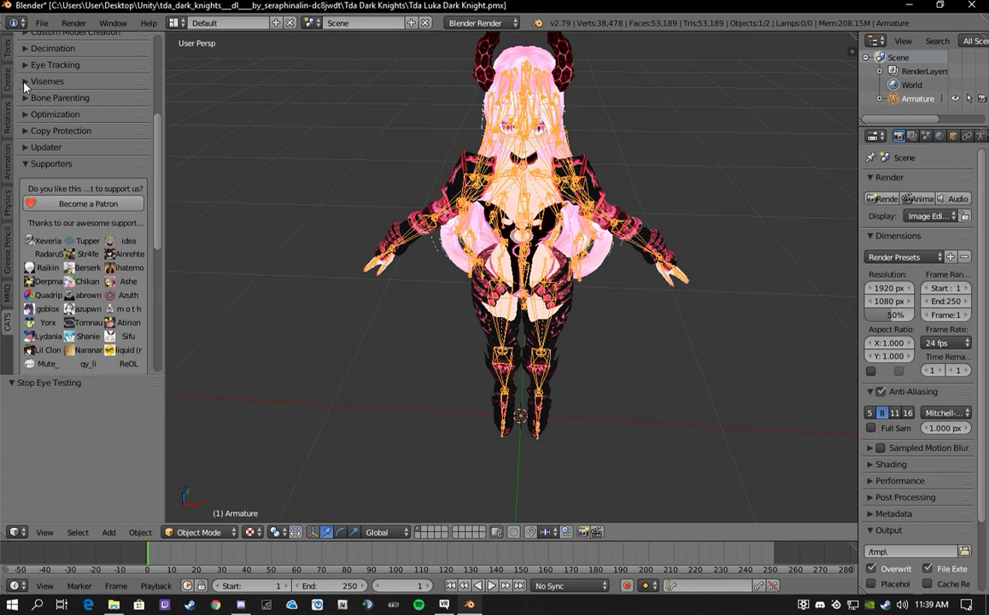
Create the mouth visemes from the Ah, Your and There shapes with a shape key mix intensity of 1.00.
click(25, 82)
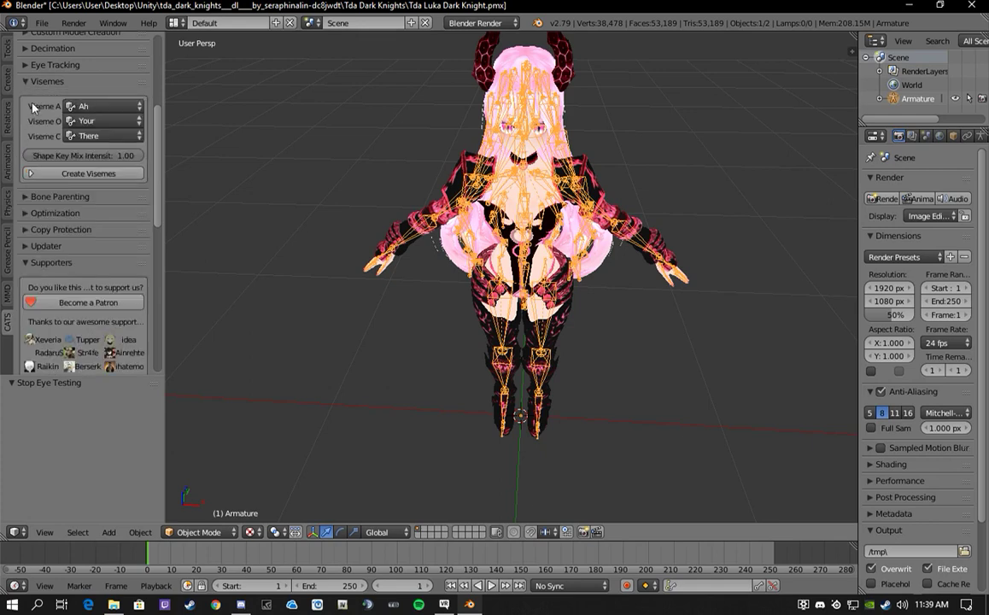
click(73, 175)
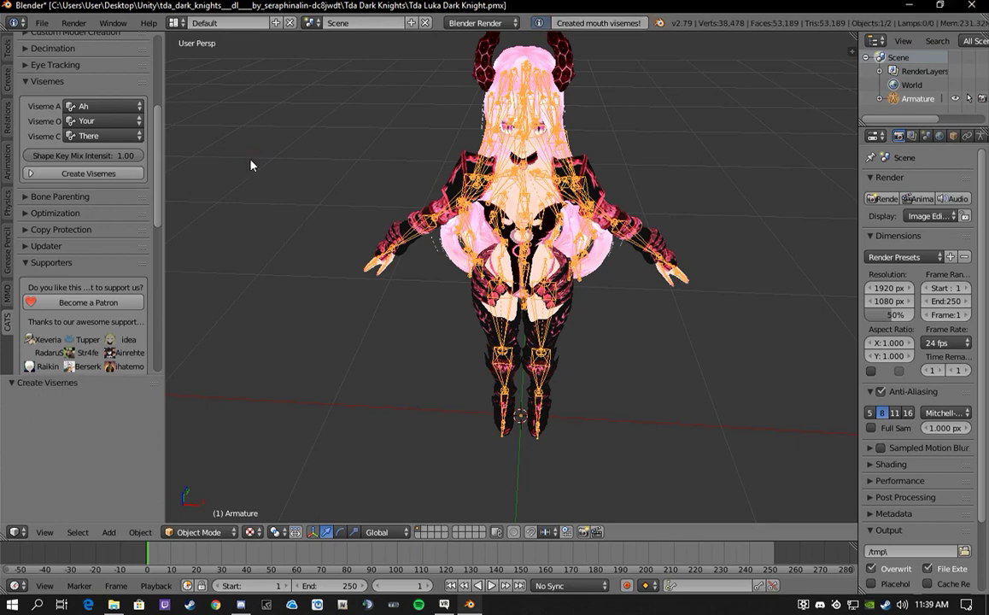
click(28, 85)
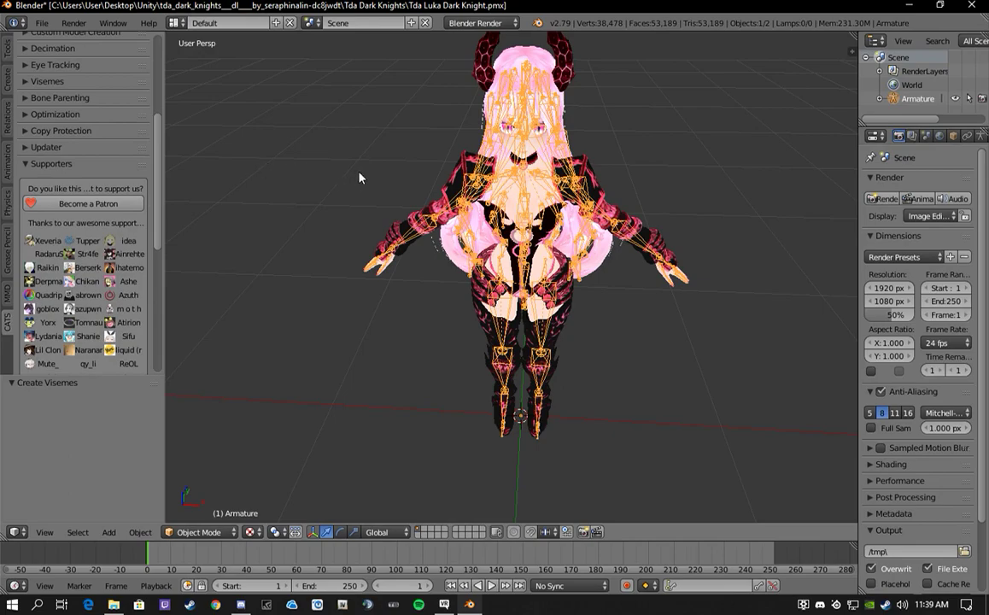
Check the model from several angles and export it as Tda Luka Dark Knight.fbx into the Tda Dark Knights folder.
mouse_move(382, 164)
middle_down()
mouse_move(300, 165)
mouse_move(386, 168)
middle_up()
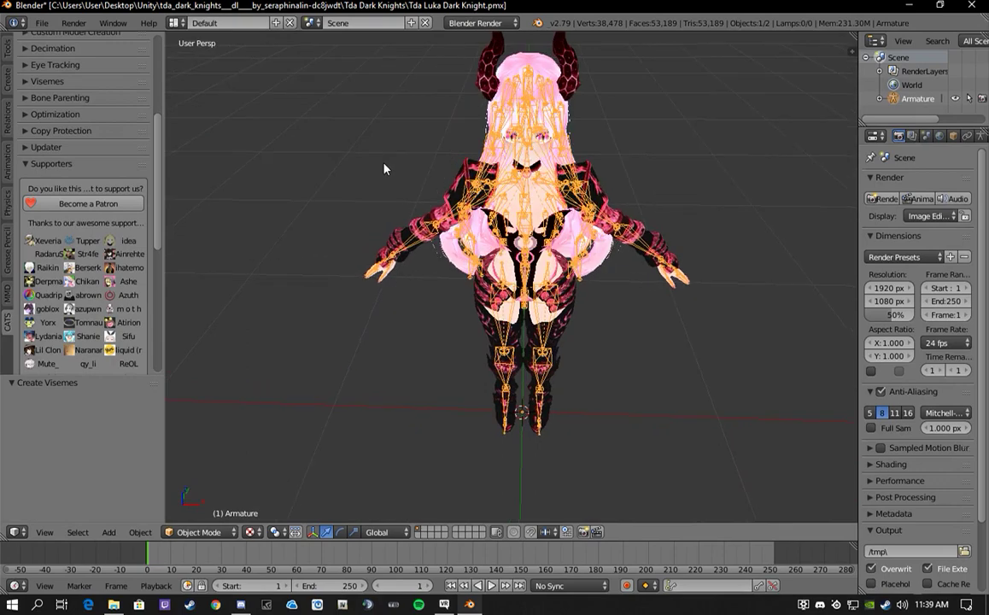
scroll(384, 168, up, 3)
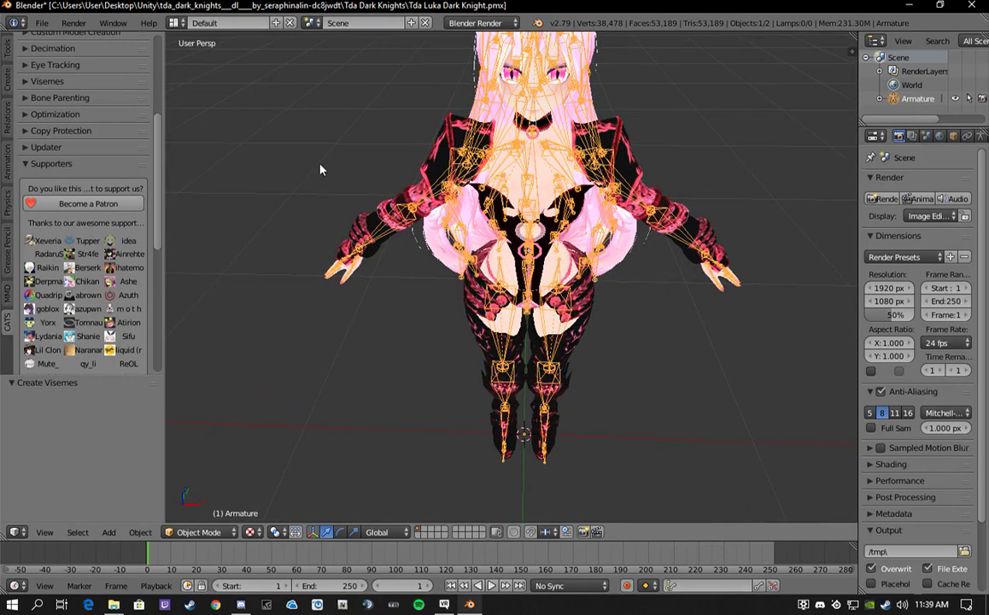
middle_drag(320, 167, 347, 162)
scroll(346, 160, down, 2)
scroll(346, 159, down, 2)
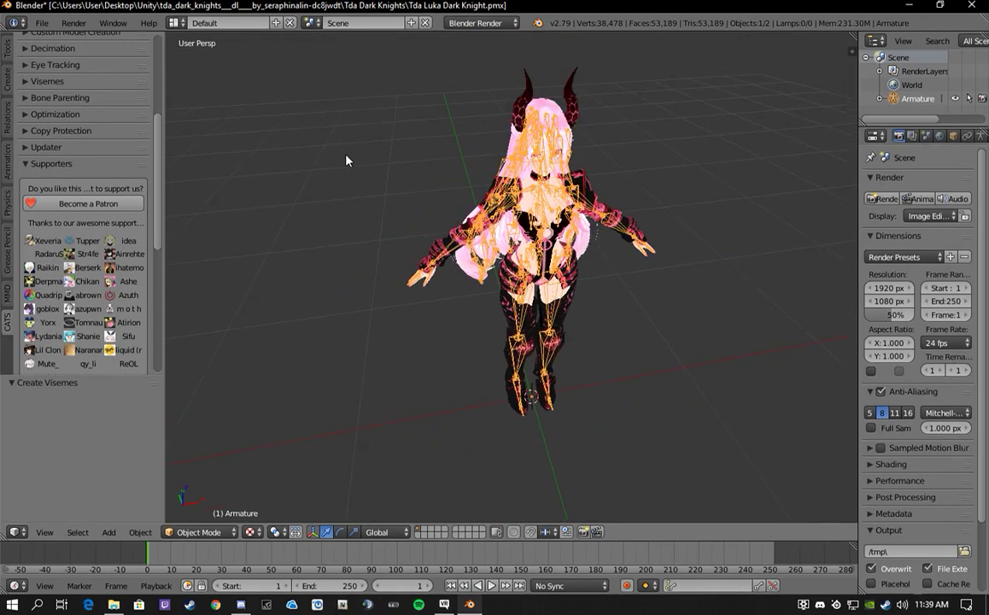
middle_drag(424, 194, 401, 187)
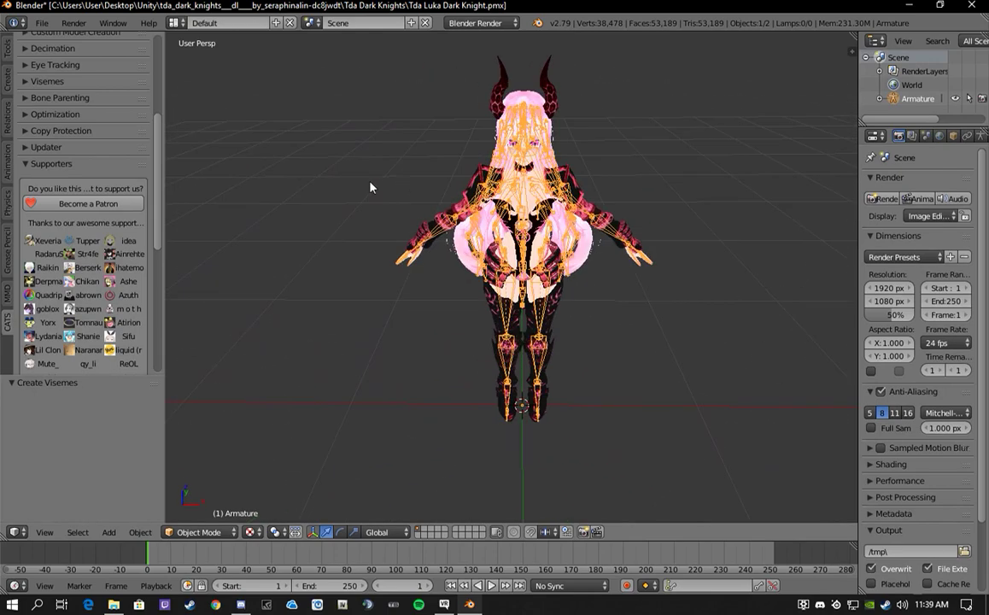
scroll(83, 180, up, 6)
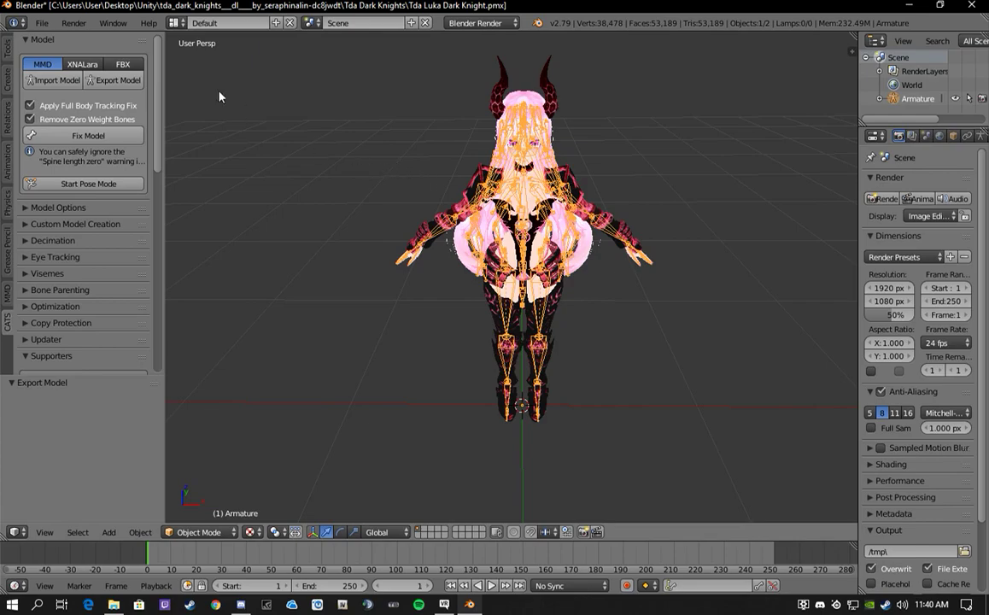
Look over the exported character once more and quit Blender without saving the changes.
middle_drag(294, 162, 349, 172)
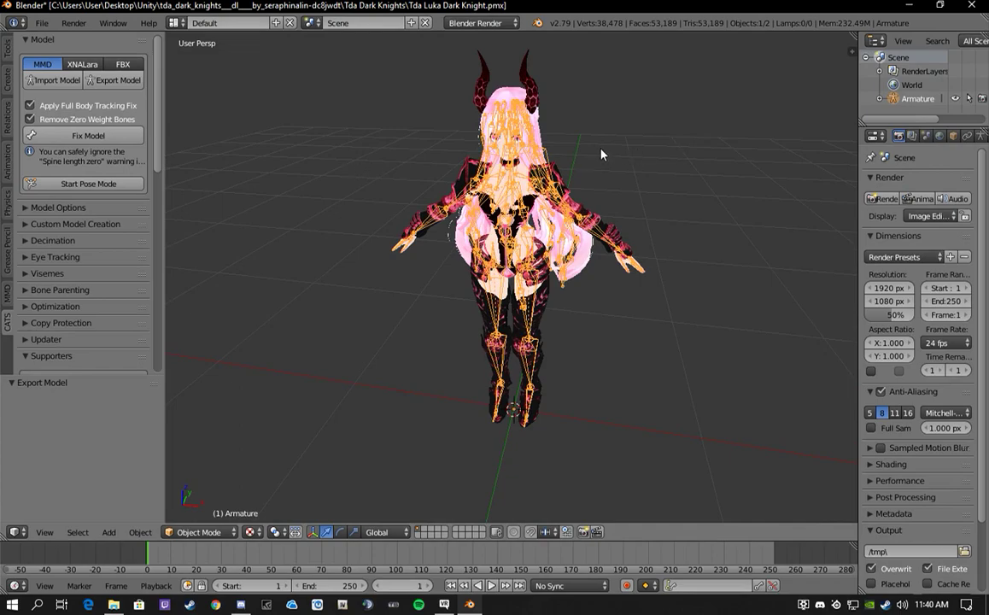
middle_drag(601, 154, 636, 164)
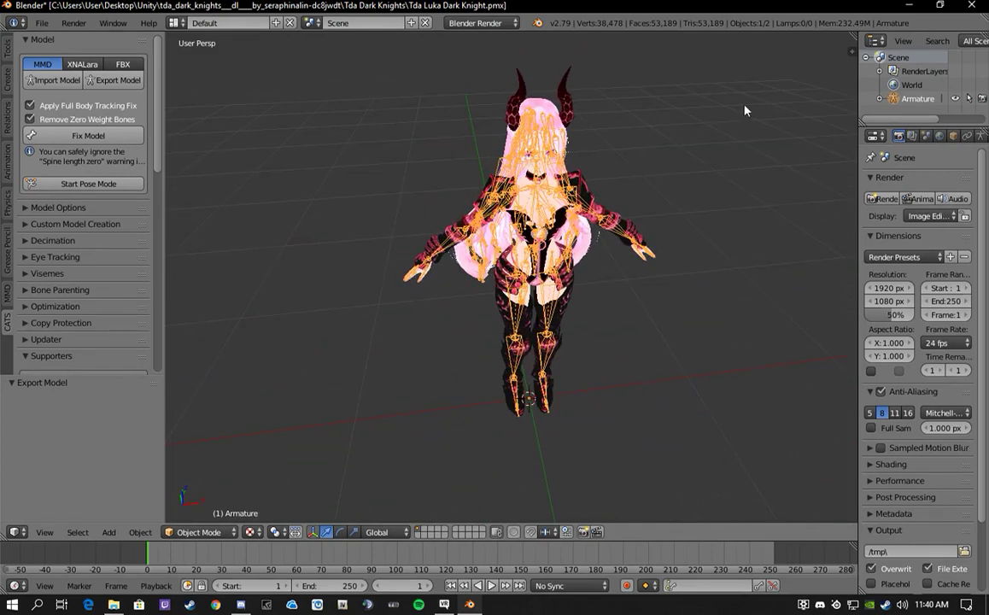
click(971, 7)
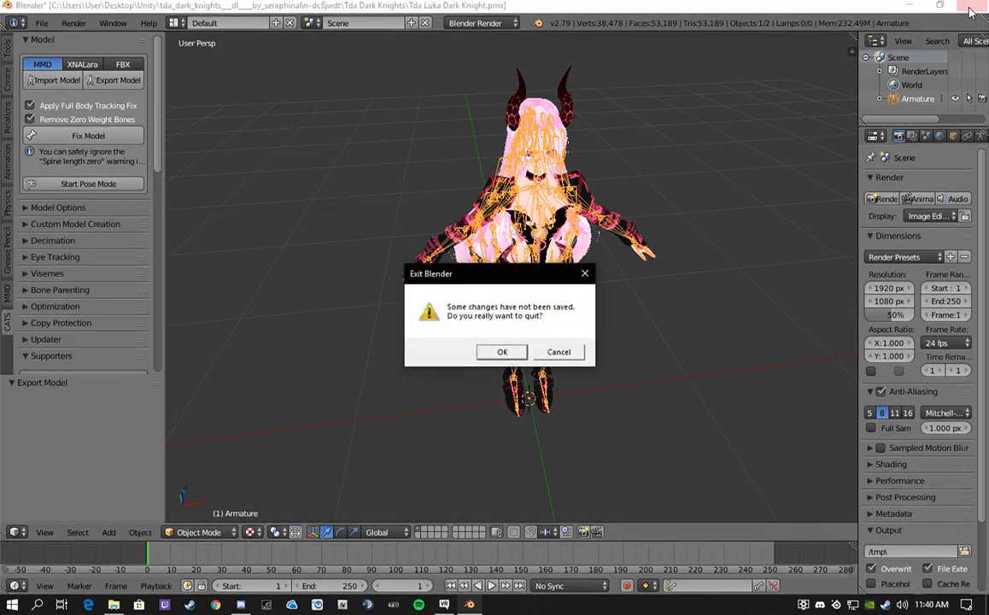
click(502, 352)
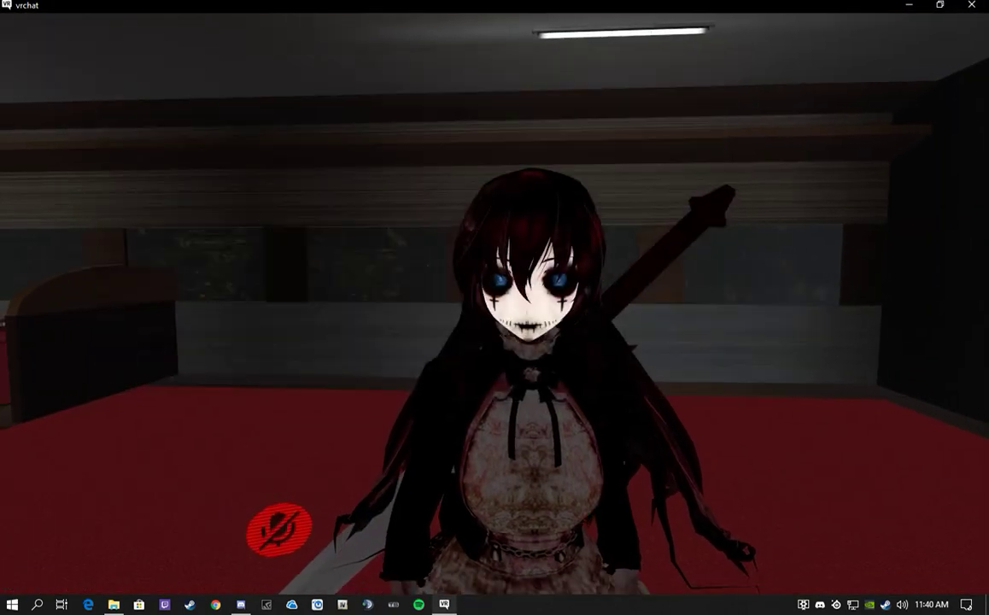
Switch to File Explorer, clear the other windows off the desktop, and reposition and enlarge the Tda Dark Knights folder window.
key(alt+Tab)
click(603, 300)
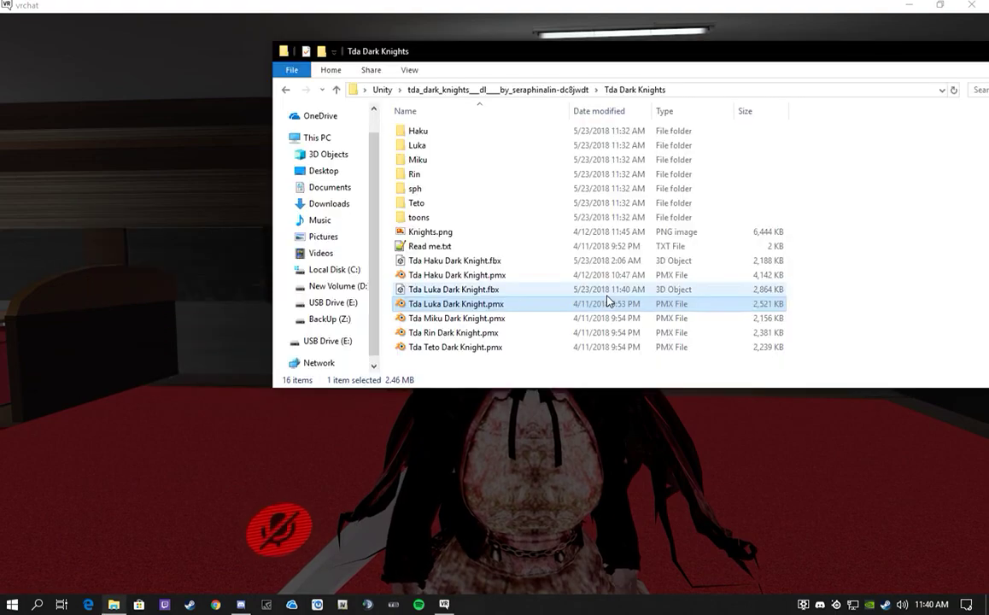
click(965, 605)
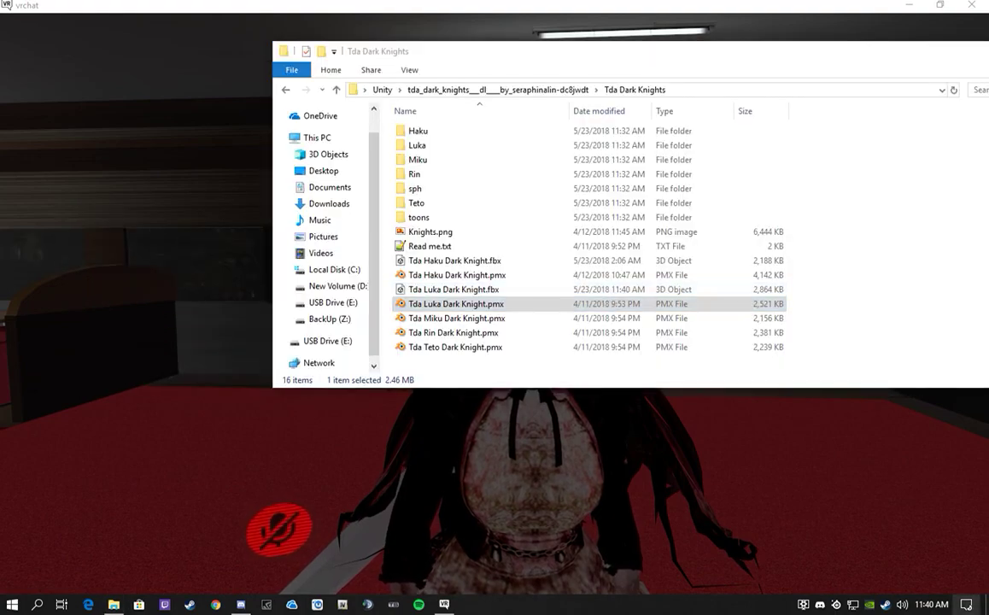
click(986, 605)
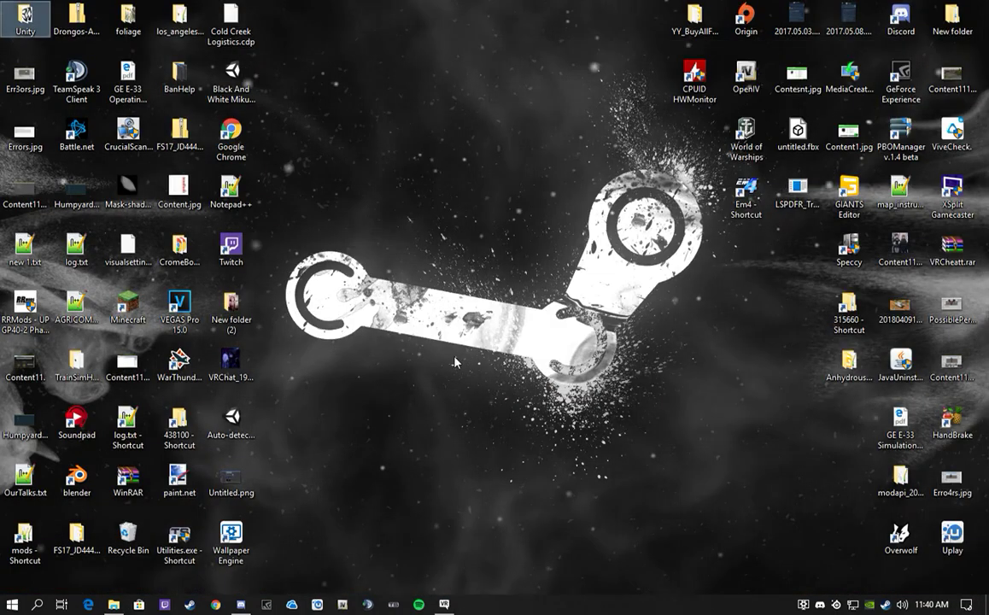
click(113, 605)
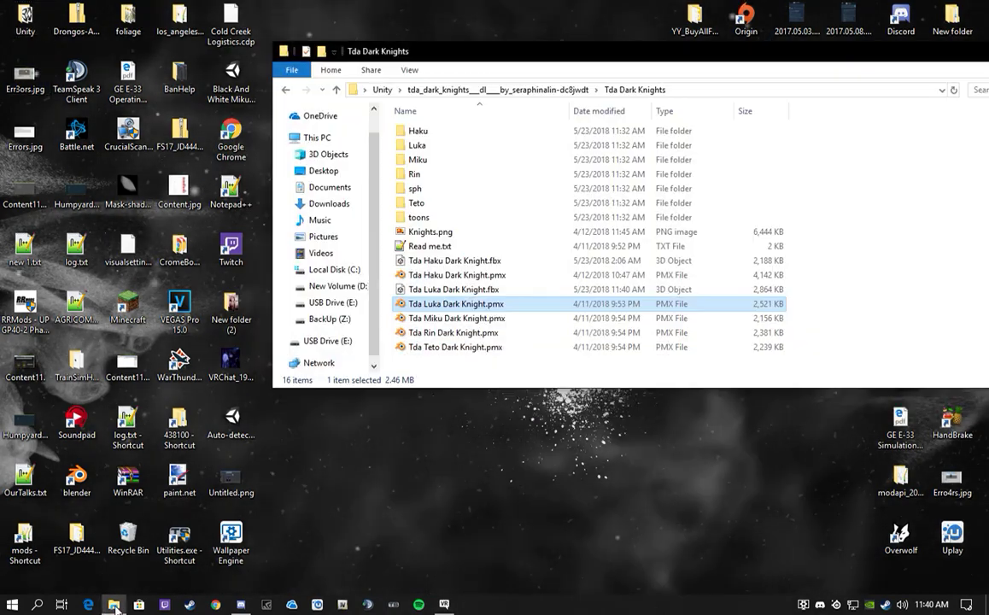
drag(664, 63, 487, 61)
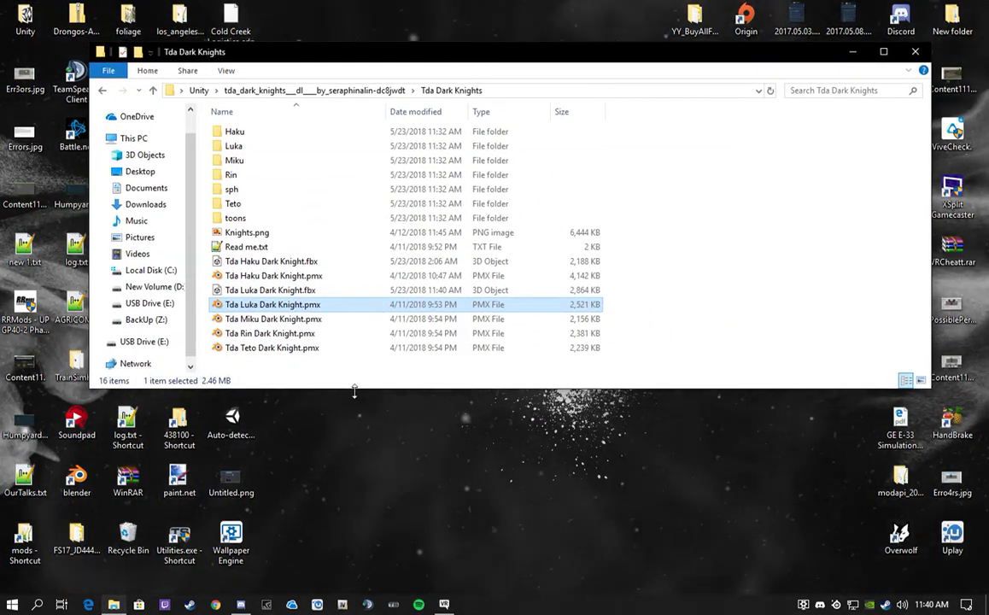
drag(341, 388, 341, 427)
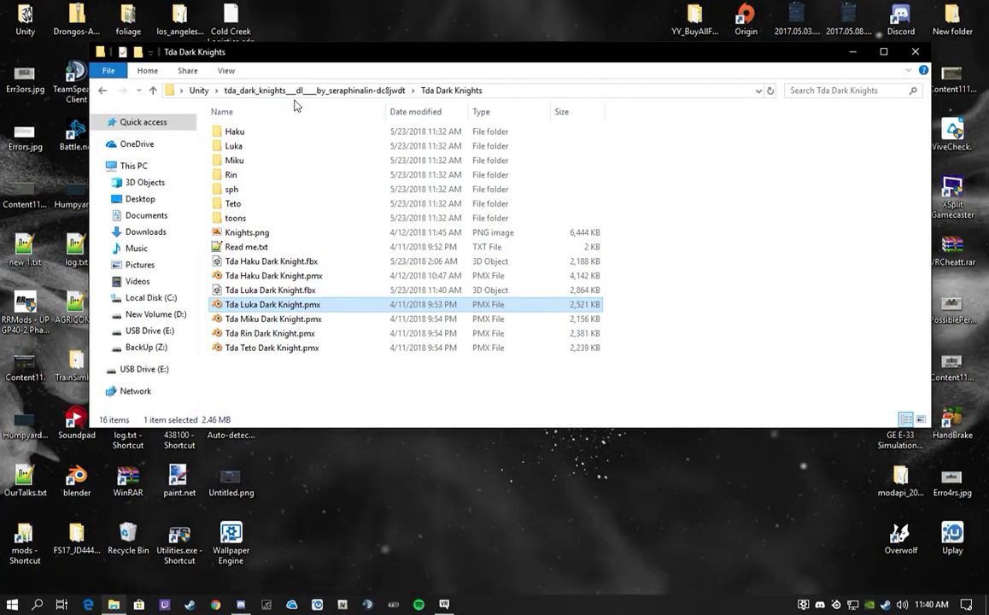
Go up to the Unity folder, launch Unity 5.6.3p1 and start a new project.
click(199, 90)
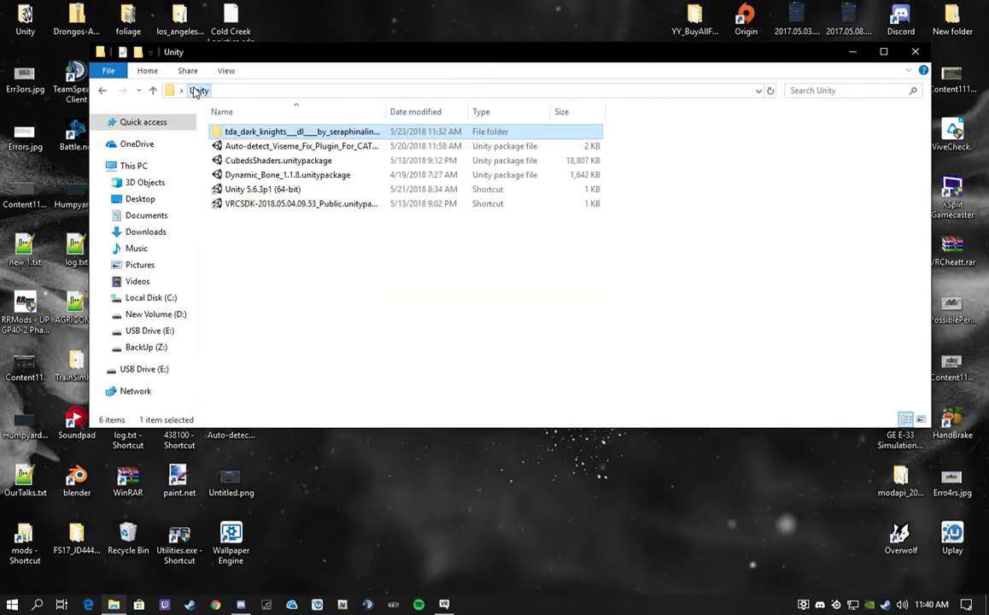
click(300, 276)
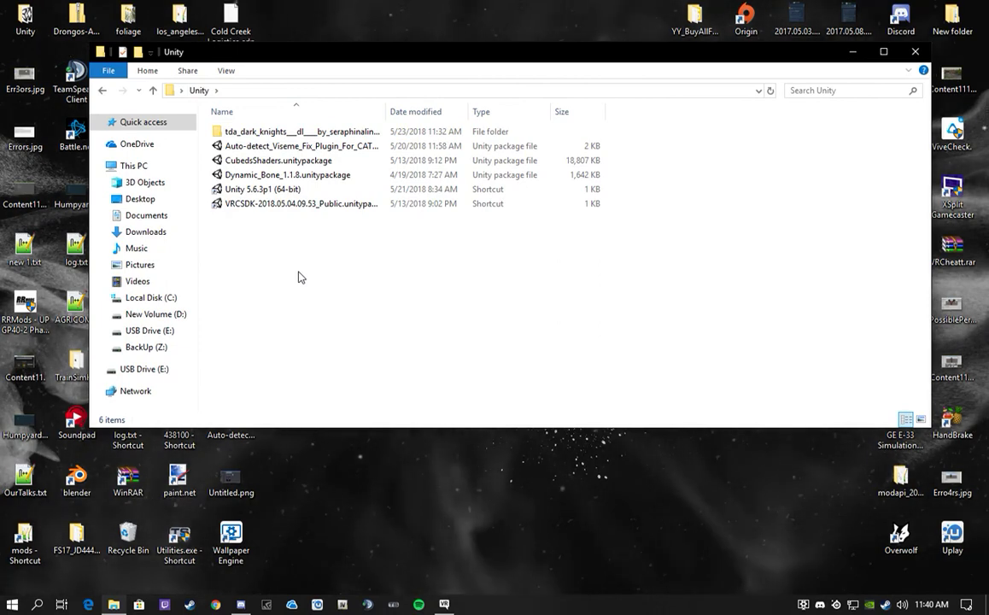
click(262, 206)
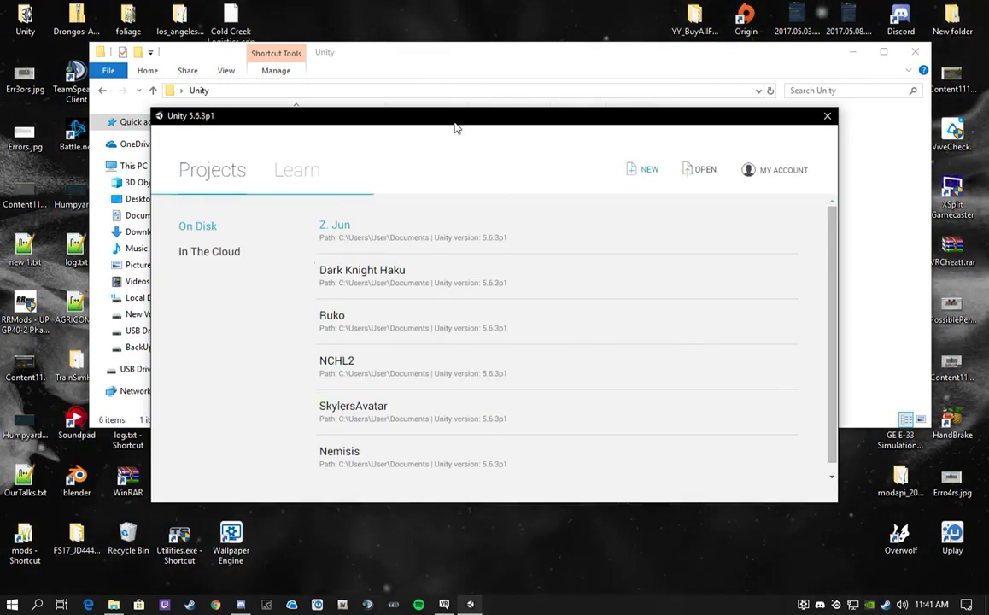
drag(364, 119, 379, 222)
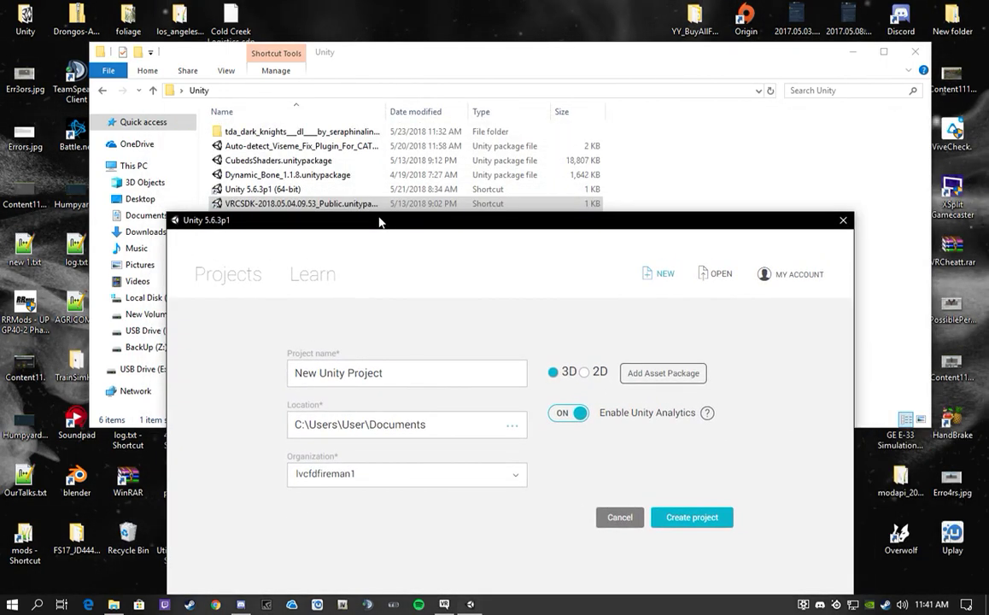
Reopen the Tda Dark Knights folder and place the Unity project window beside its file list.
double_click(331, 133)
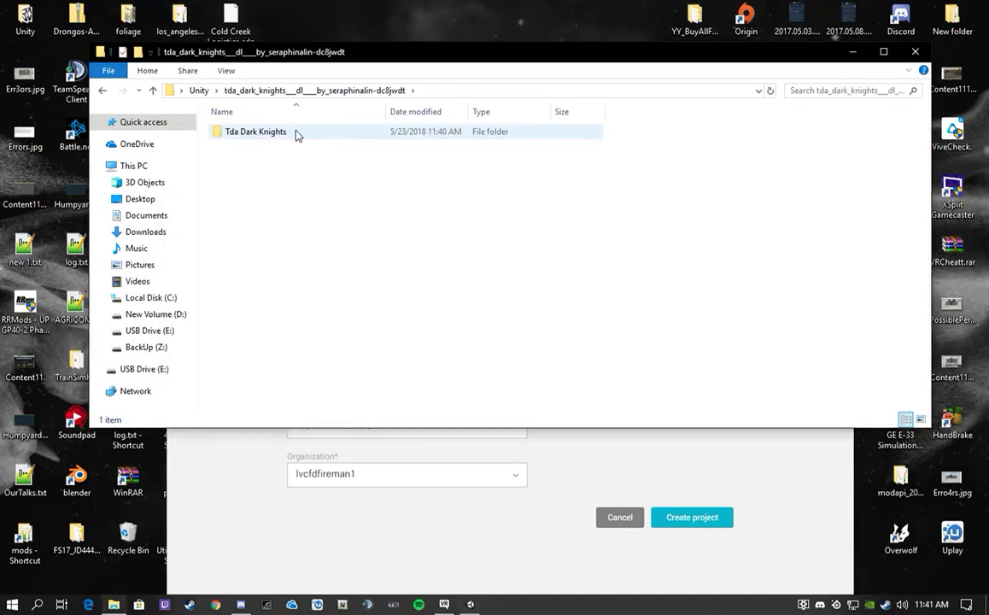
double_click(296, 135)
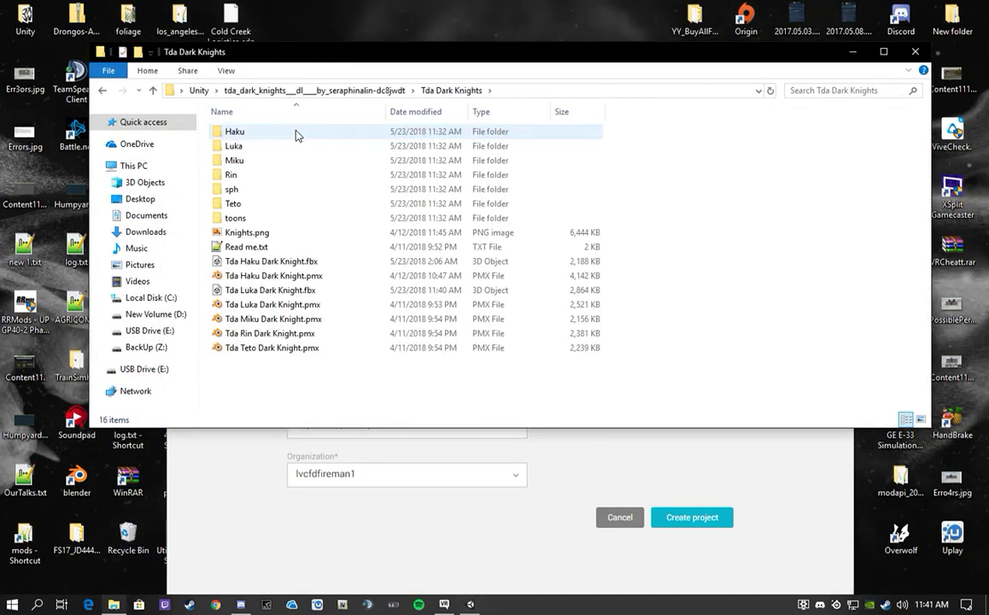
click(390, 539)
drag(333, 233, 561, 87)
Name the new 3D project TDA Luka Dark Knight and create it in C:\Users\User\Documents.
click(612, 205)
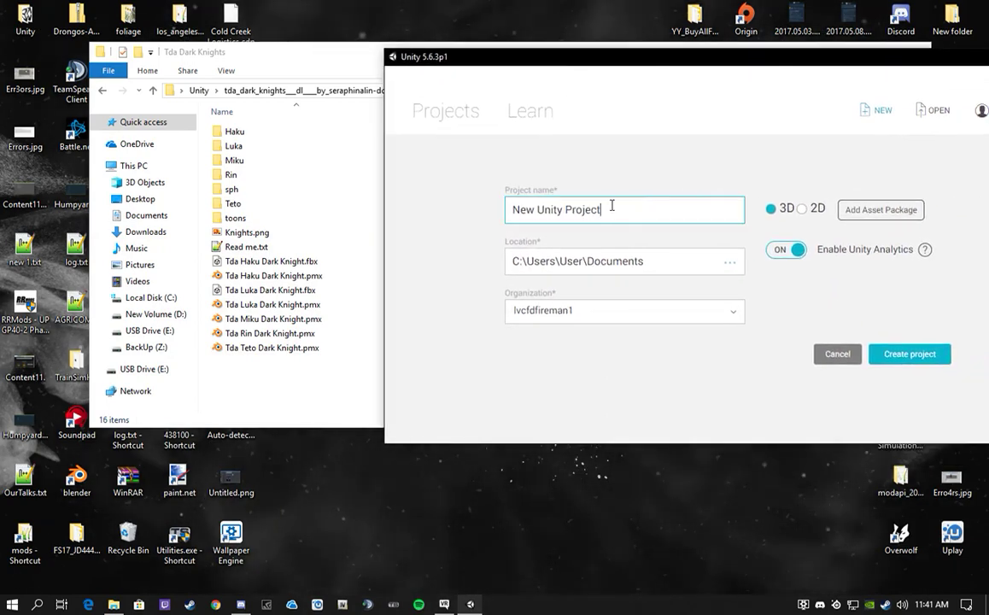
drag(611, 205, 479, 210)
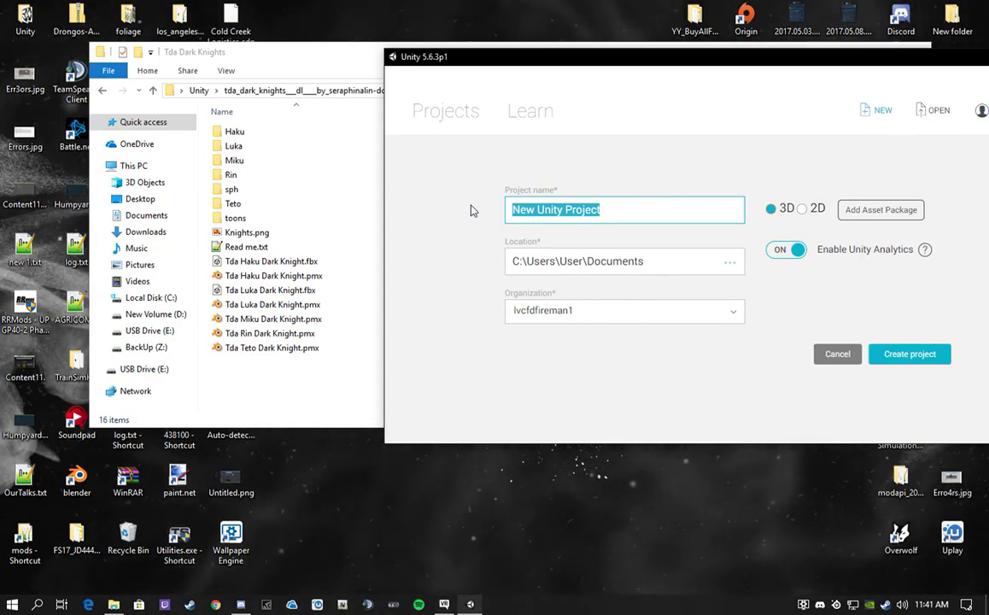
text(TDA)
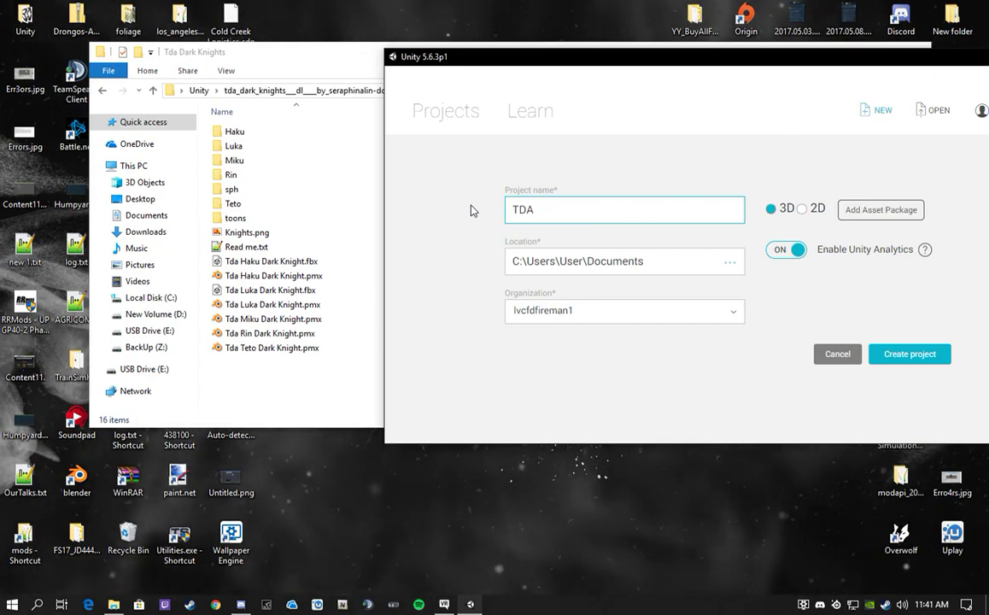
text( L)
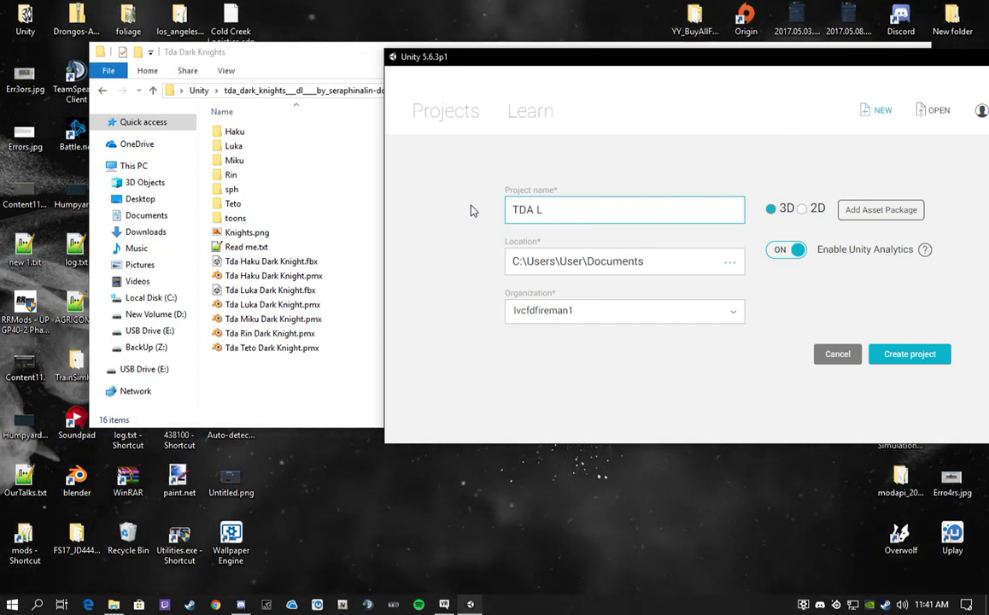
text(uka )
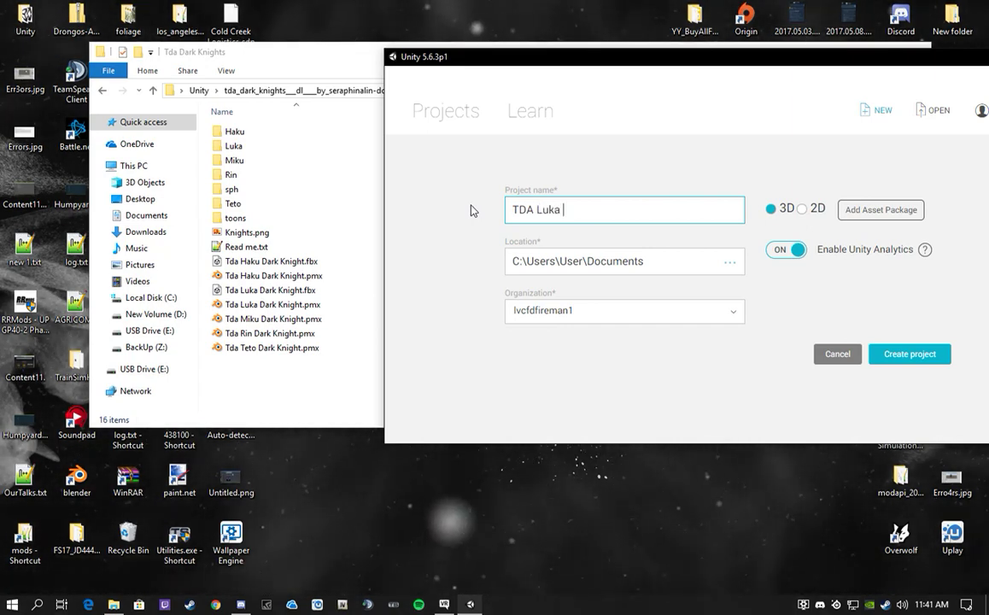
text(Dark )
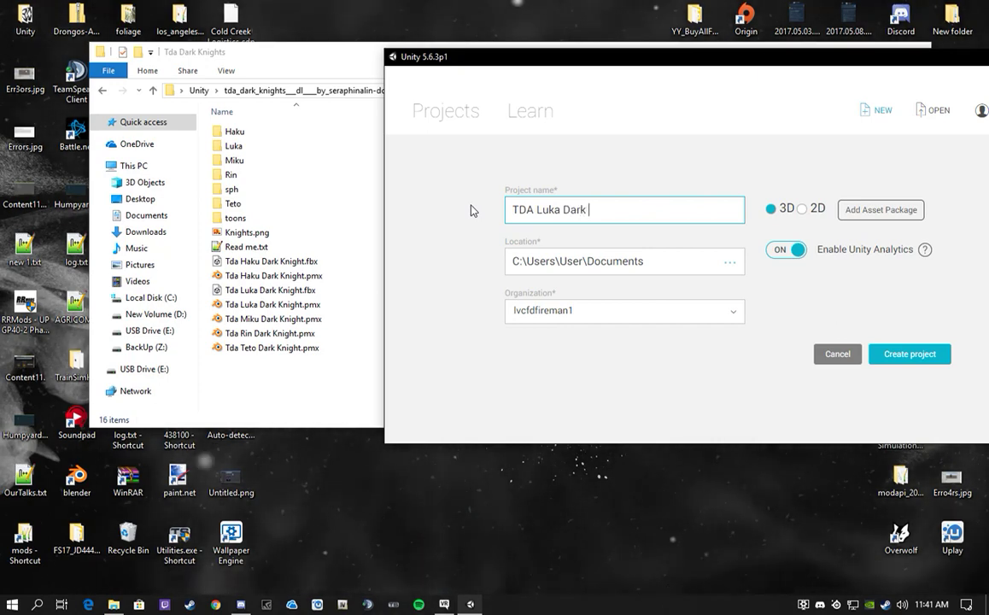
text(Knight)
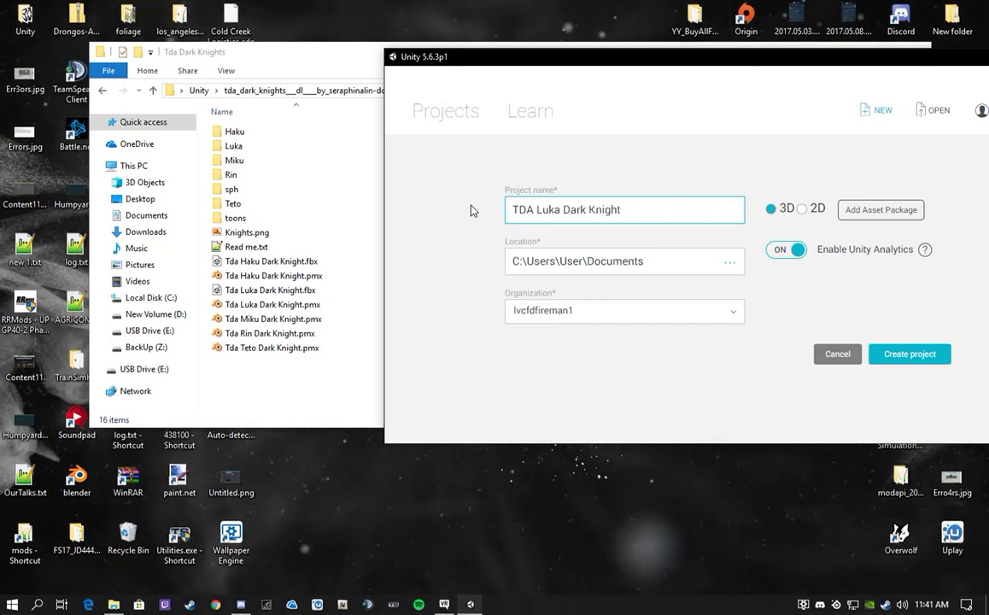
key(Return)
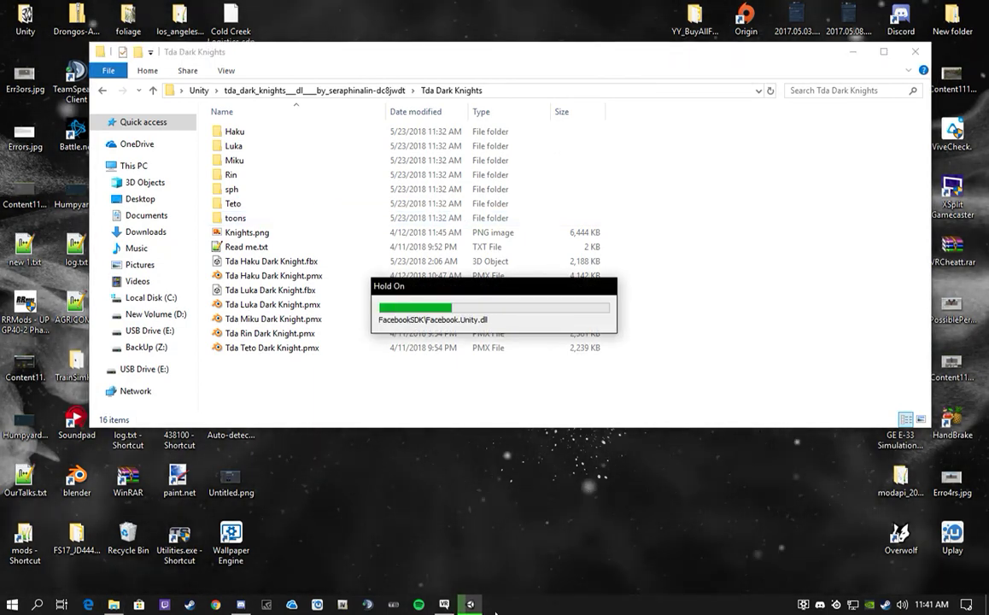
Switch to VRChat and try to mute the cat-avatar player through the list of people in the room.
click(445, 604)
key(Escape)
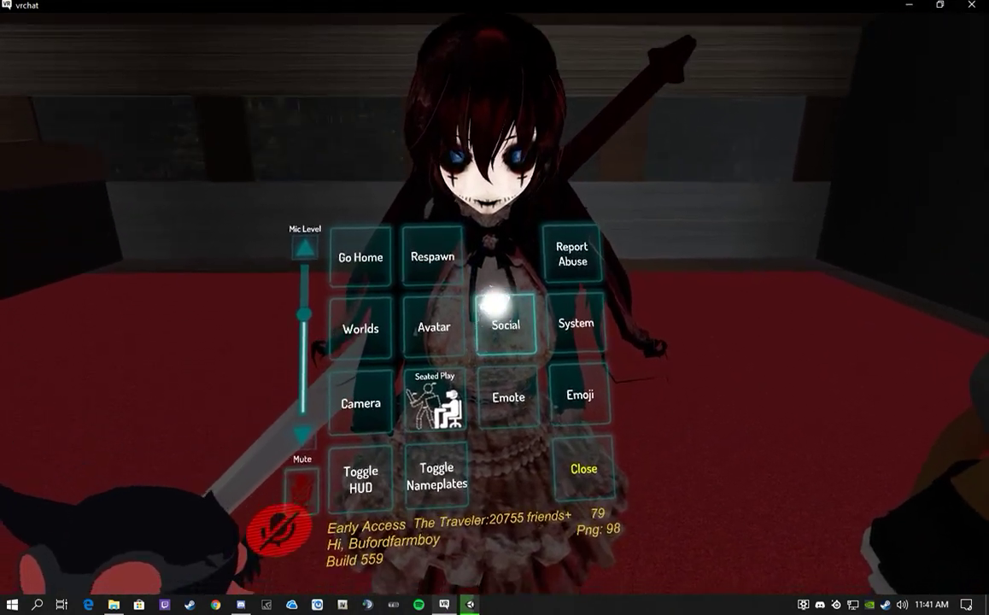
click(493, 303)
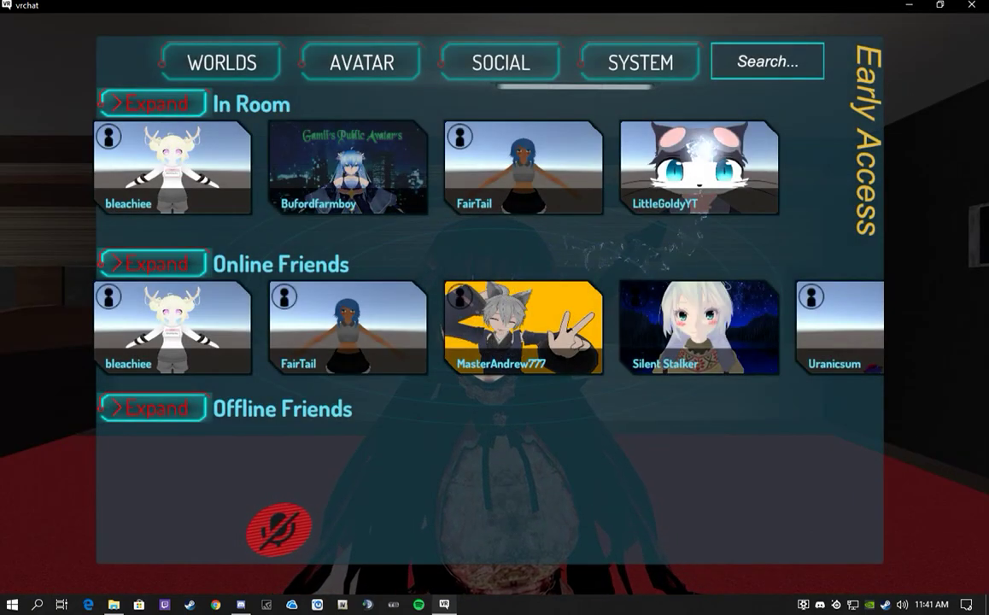
click(706, 150)
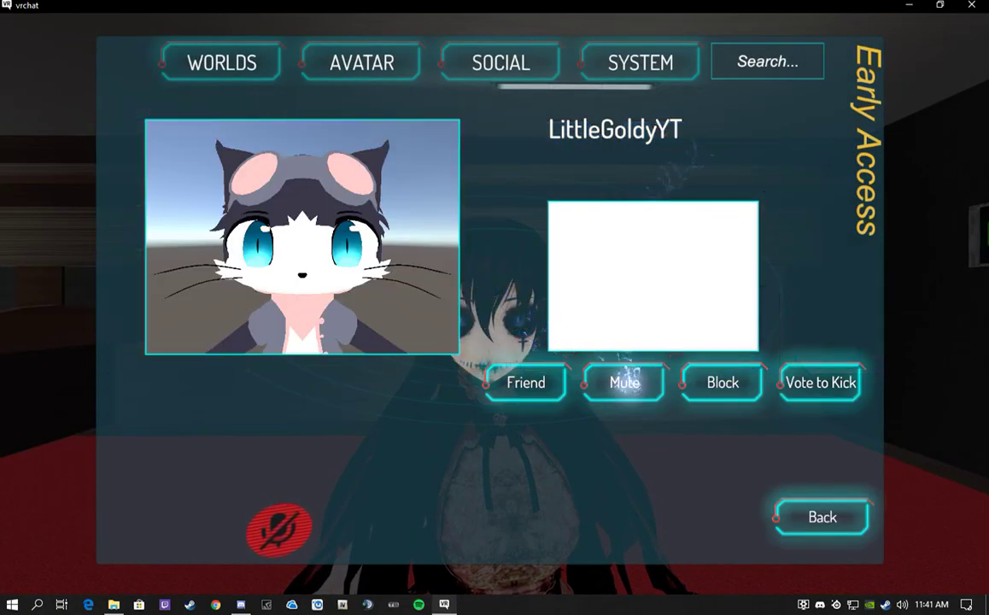
click(624, 380)
click(794, 504)
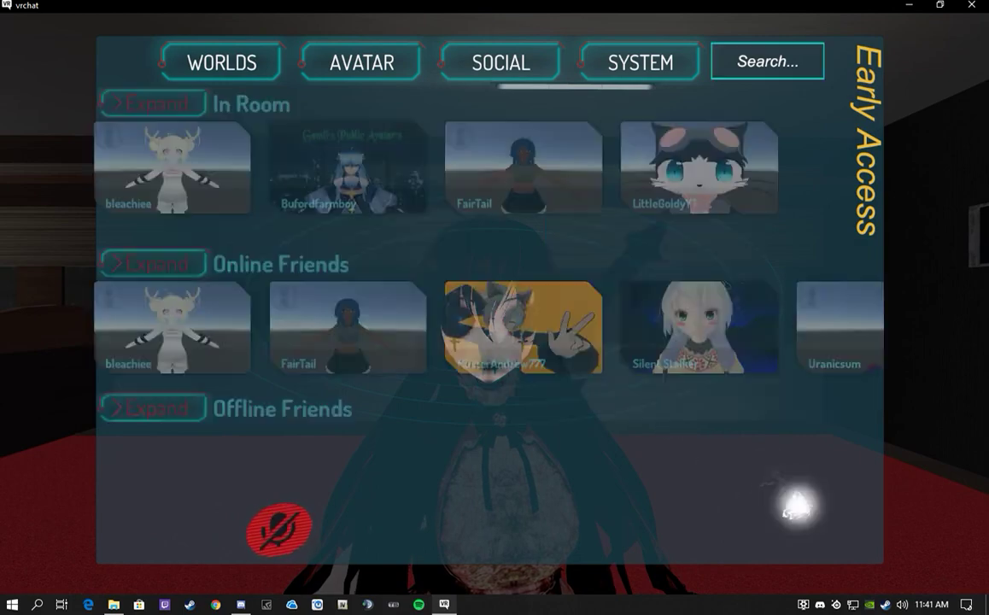
key(Escape)
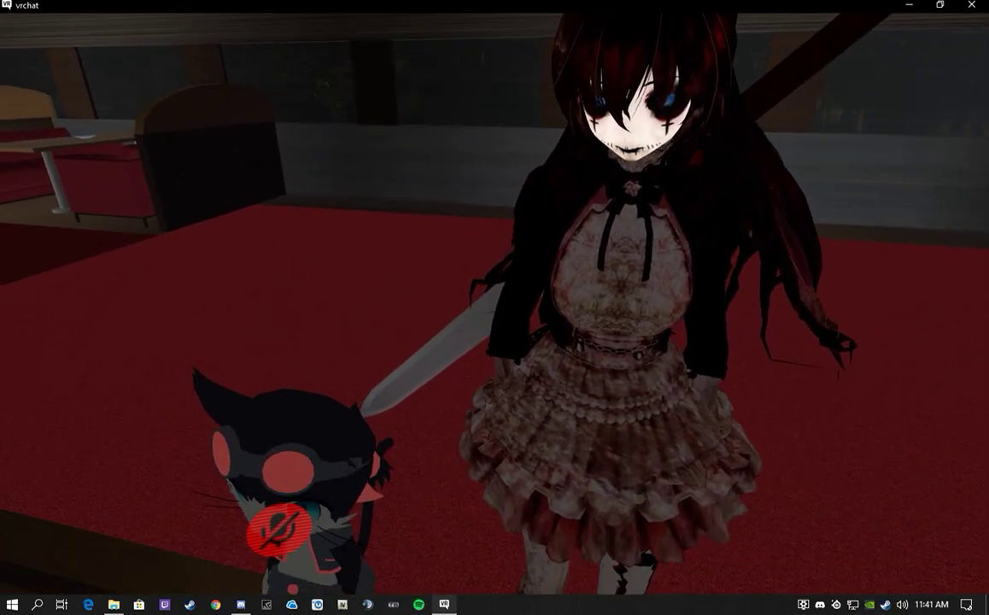
key(Escape)
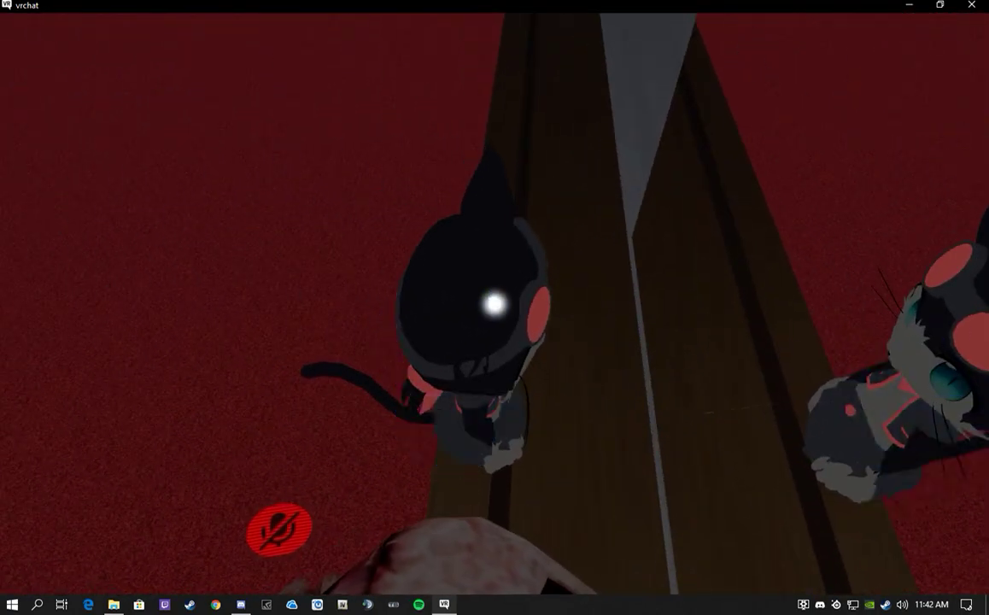
In VRChat, select the cat-avatar player, toggle their voice mute, block them and close the menu.
click(496, 300)
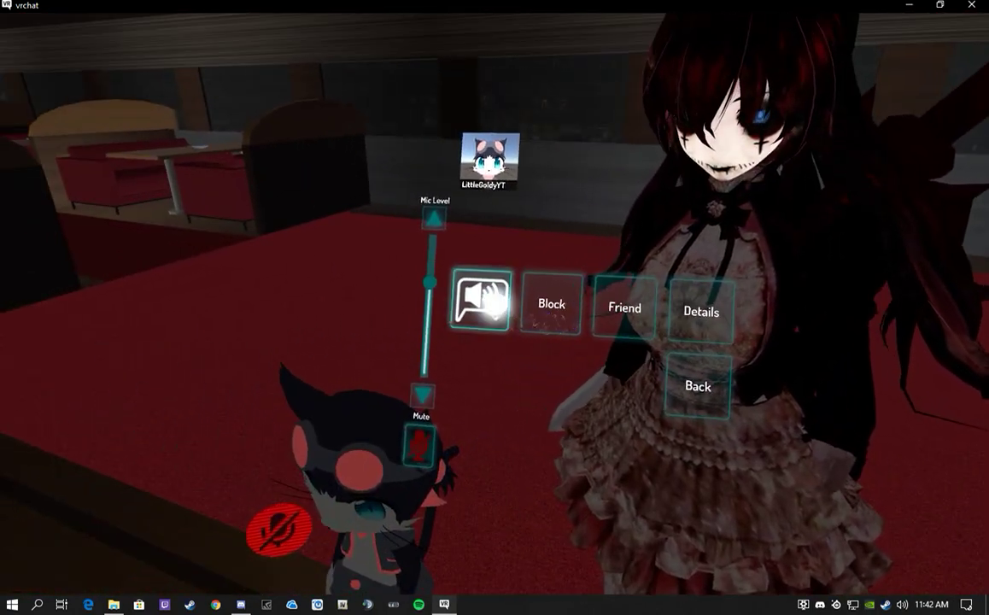
click(481, 299)
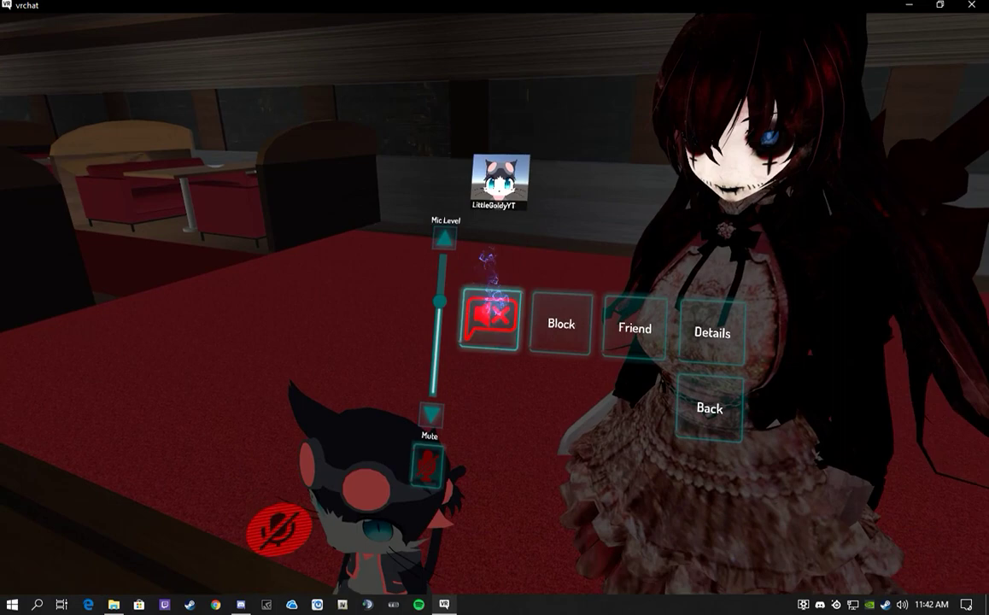
click(490, 303)
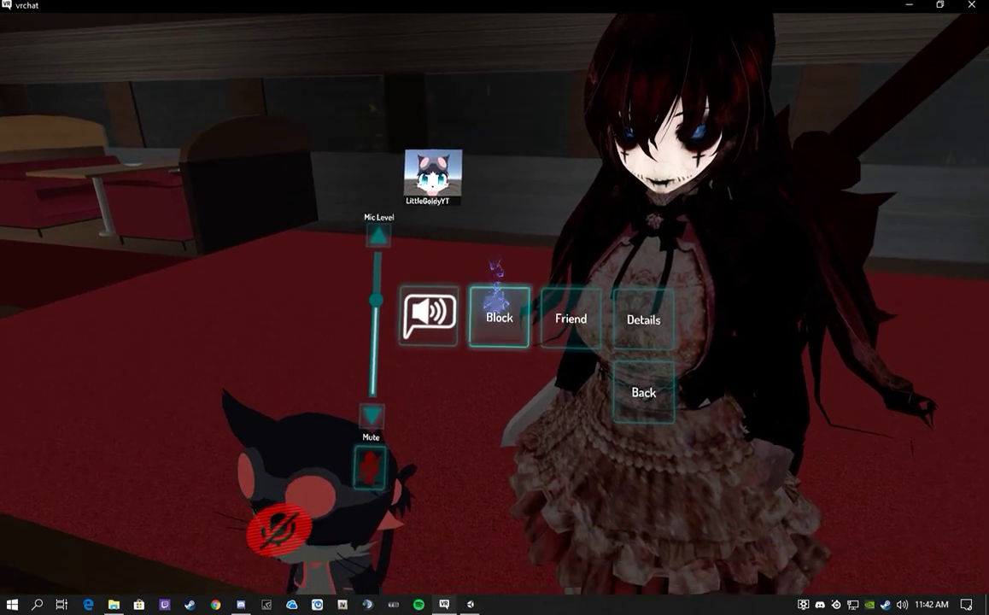
click(496, 303)
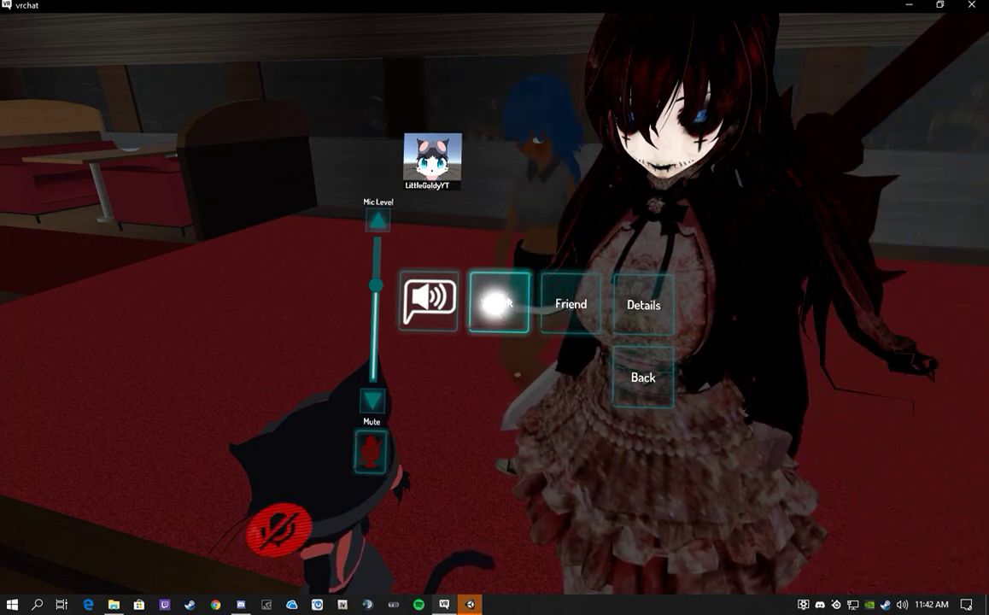
click(495, 304)
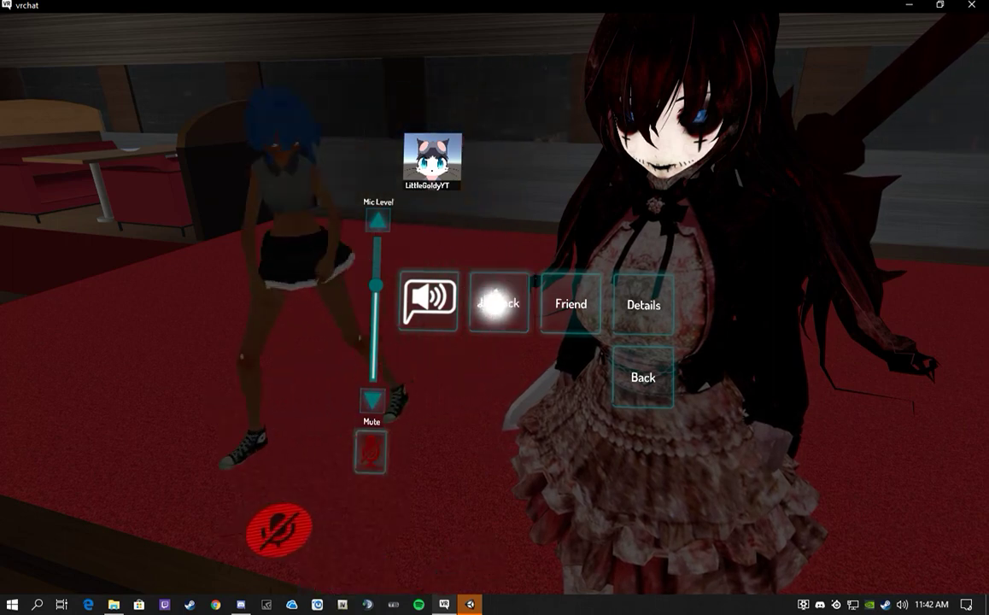
key(Escape)
Switch back to Unity and import all contents of the VRCSDK-2018.05.04.09.53_Public package.
key(alt+Tab)
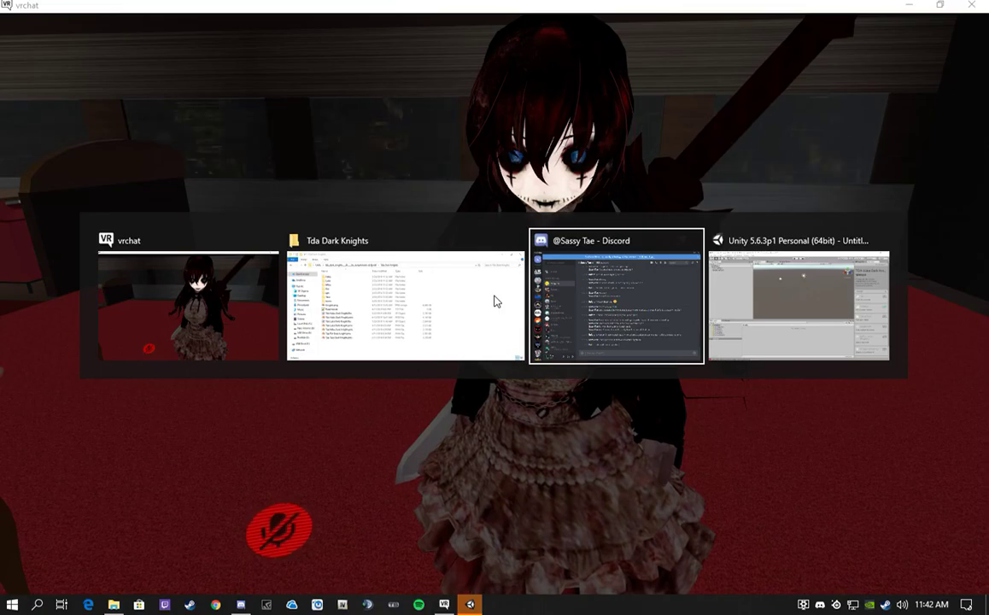
key(alt+Tab)
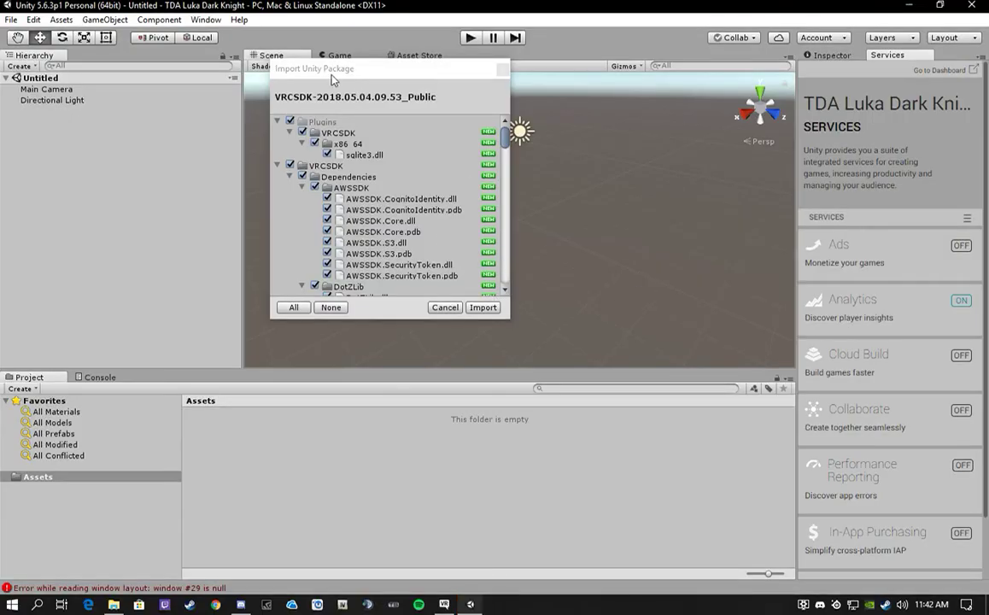
drag(342, 72, 413, 63)
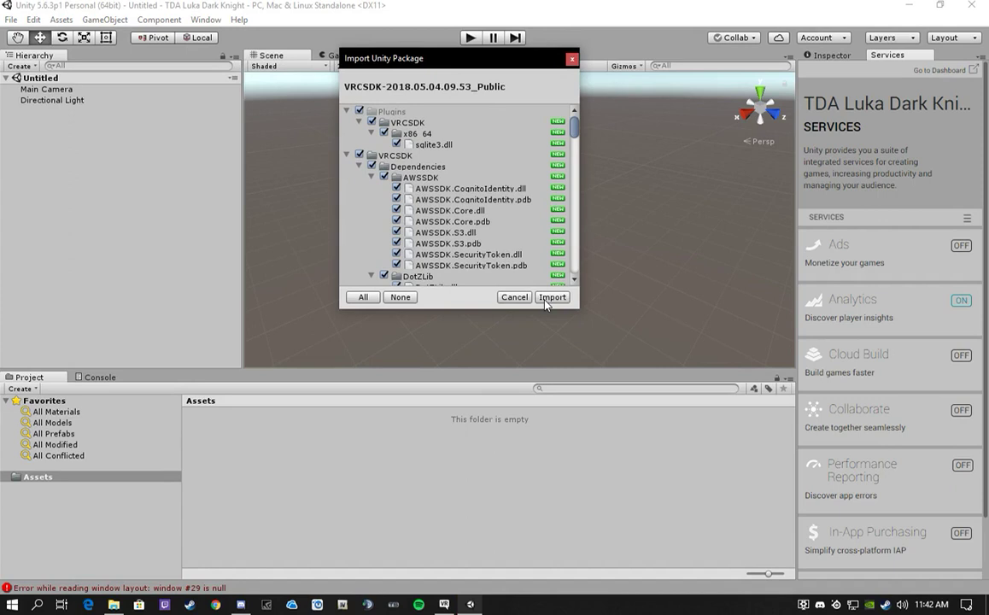
scroll(512, 226, down, 5)
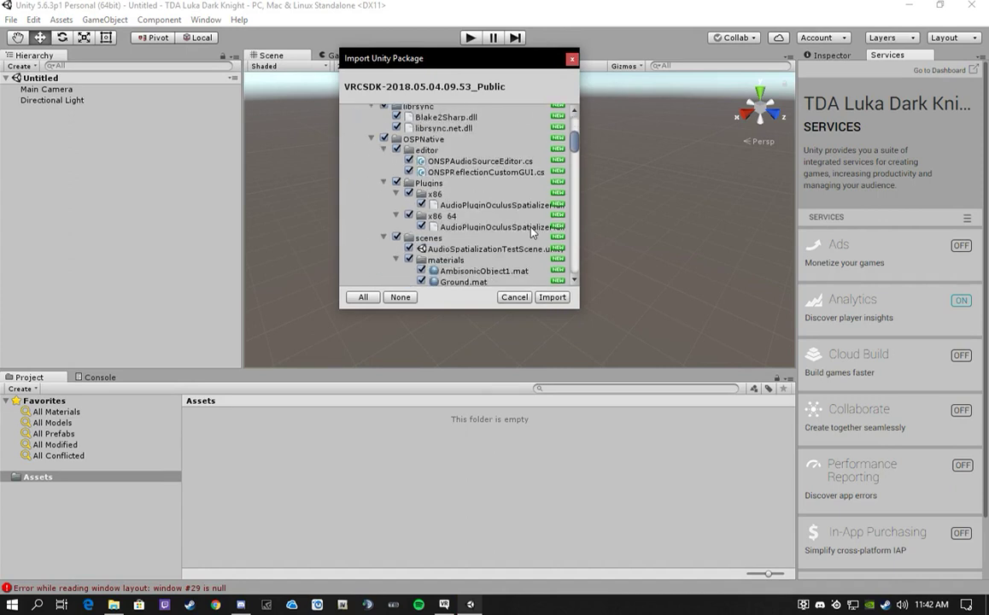
scroll(531, 232, up, 5)
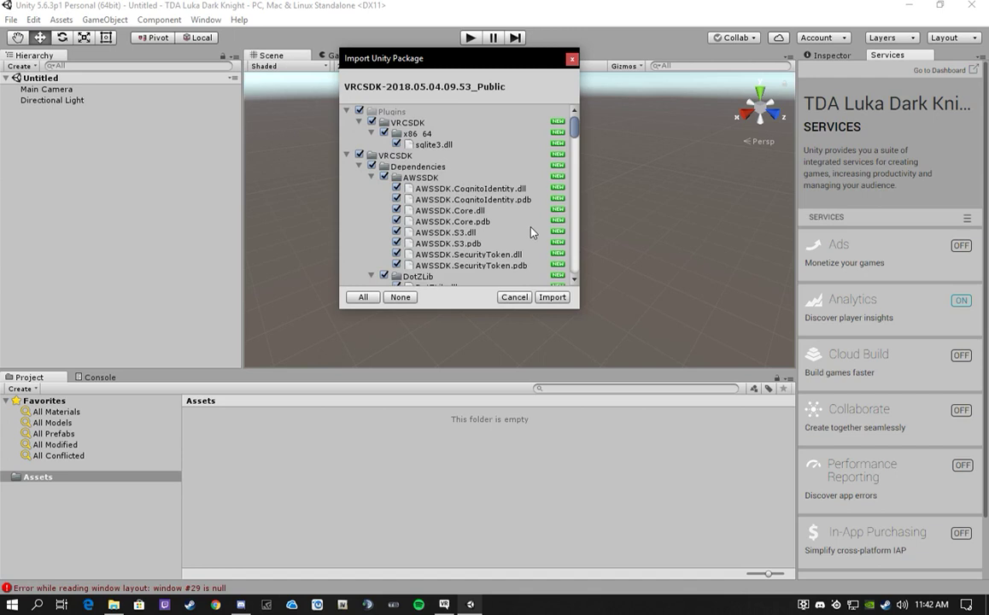
click(553, 298)
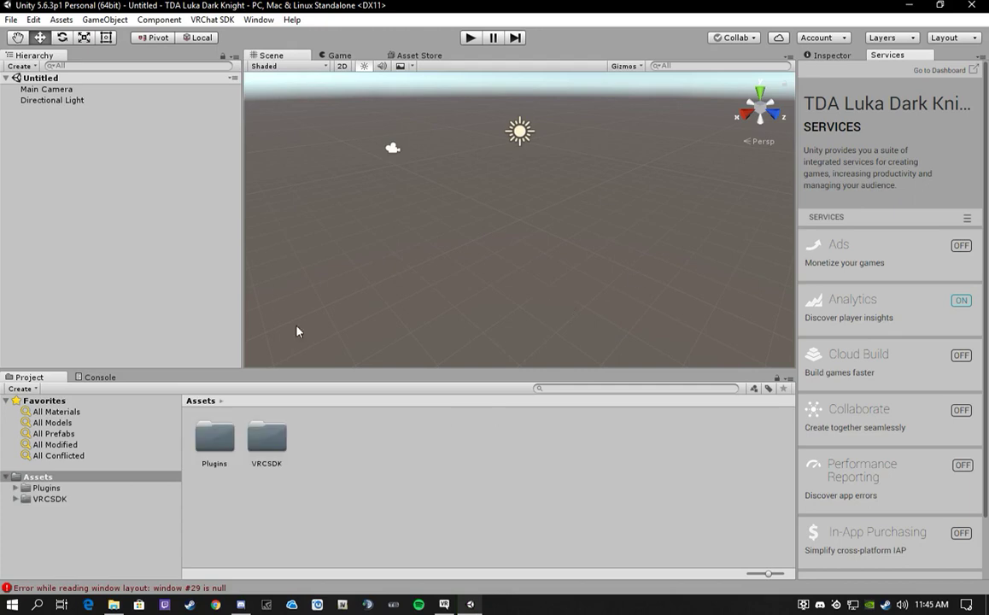
Import the Auto-detect_Viseme_Fix_Plugin_For_CATS package from the Unity folder into the project's Assets.
click(114, 603)
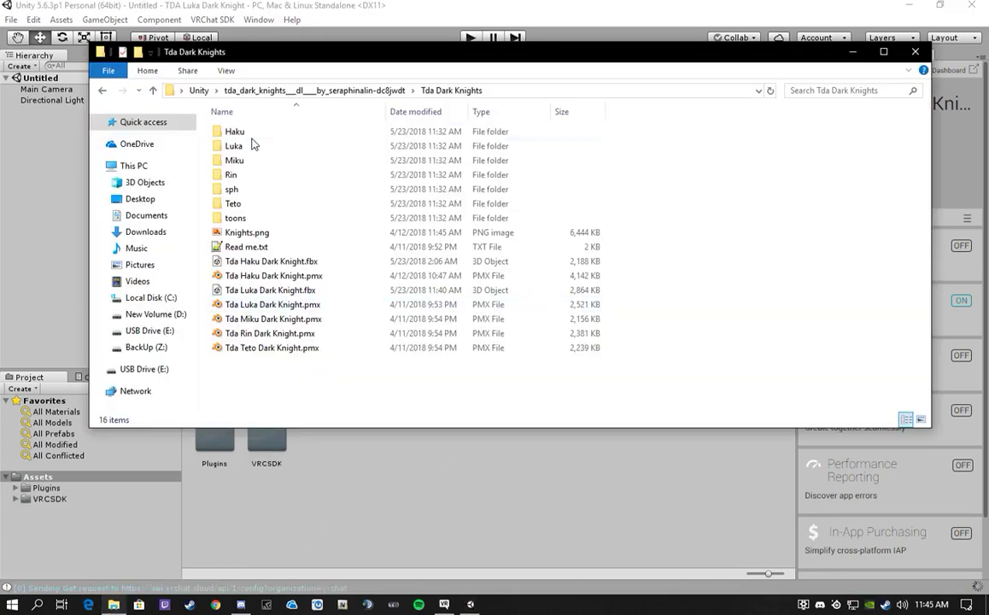
key(alt+Up)
key(alt+Up)
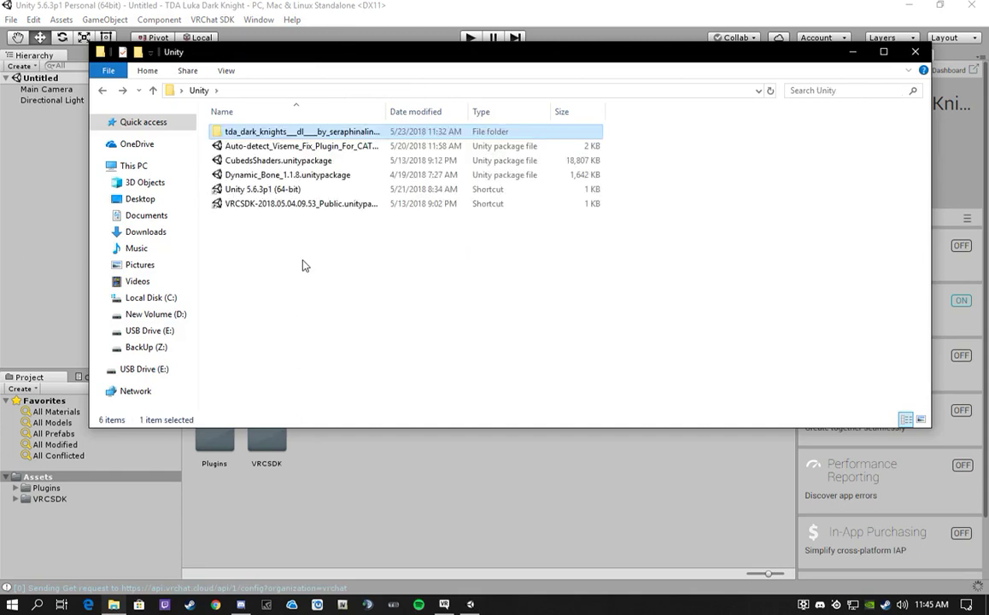
click(254, 147)
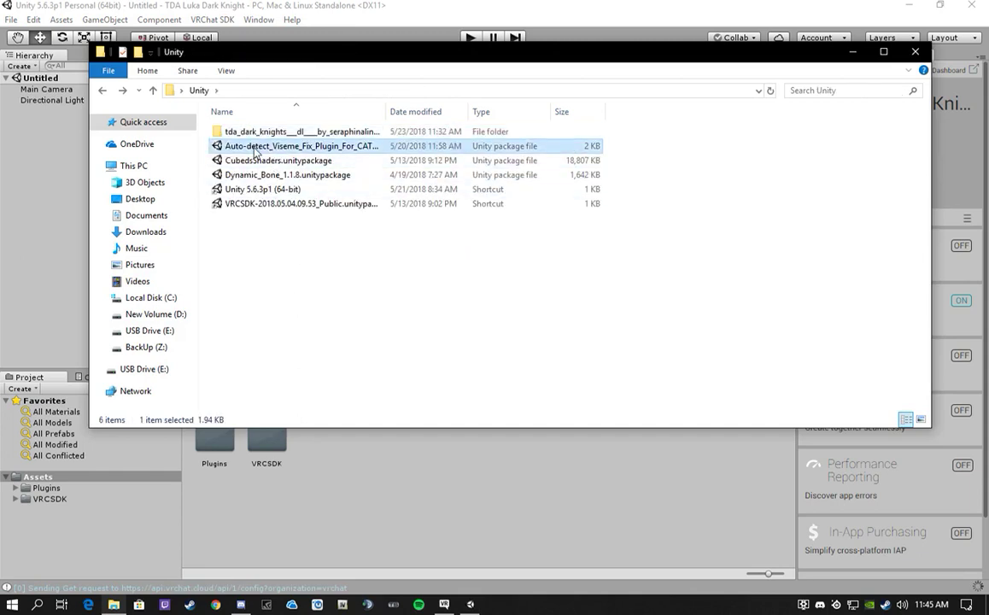
drag(254, 149, 384, 492)
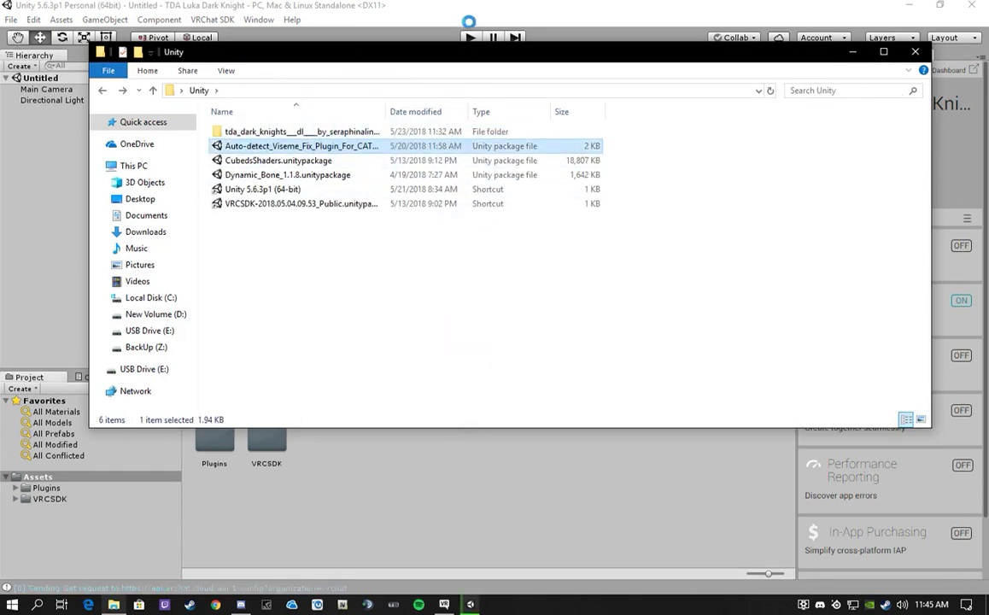
drag(417, 55, 434, 371)
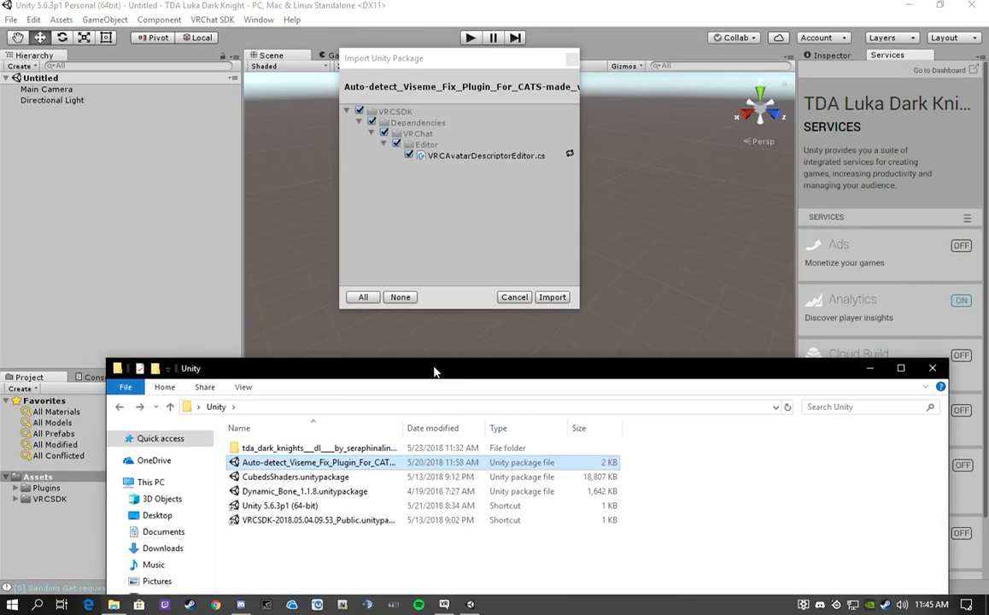
click(553, 296)
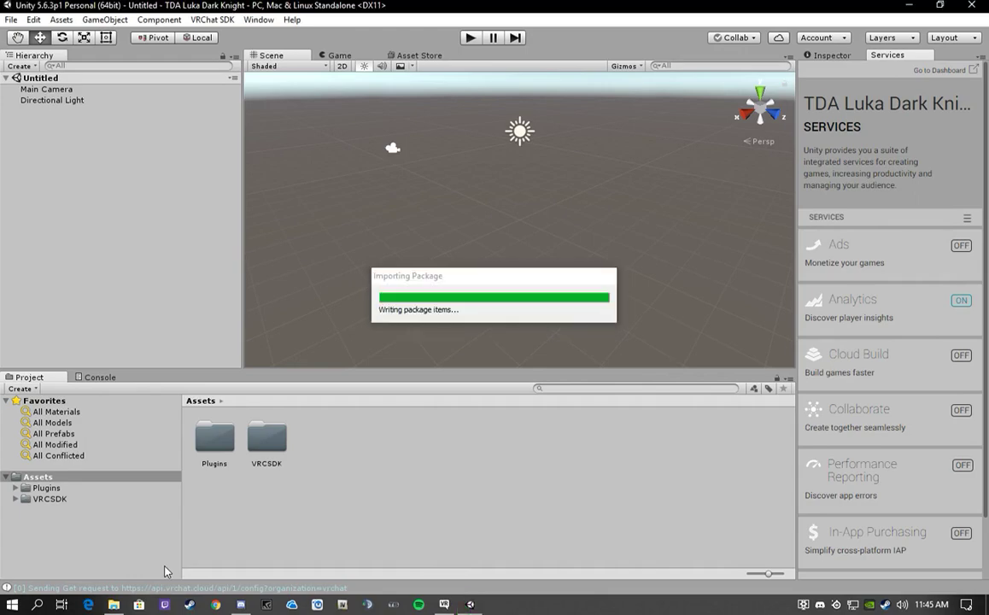
Import the full CubedsShaders.unitypackage from the Unity folder into the project's Assets.
click(116, 605)
drag(298, 369, 617, 78)
click(657, 184)
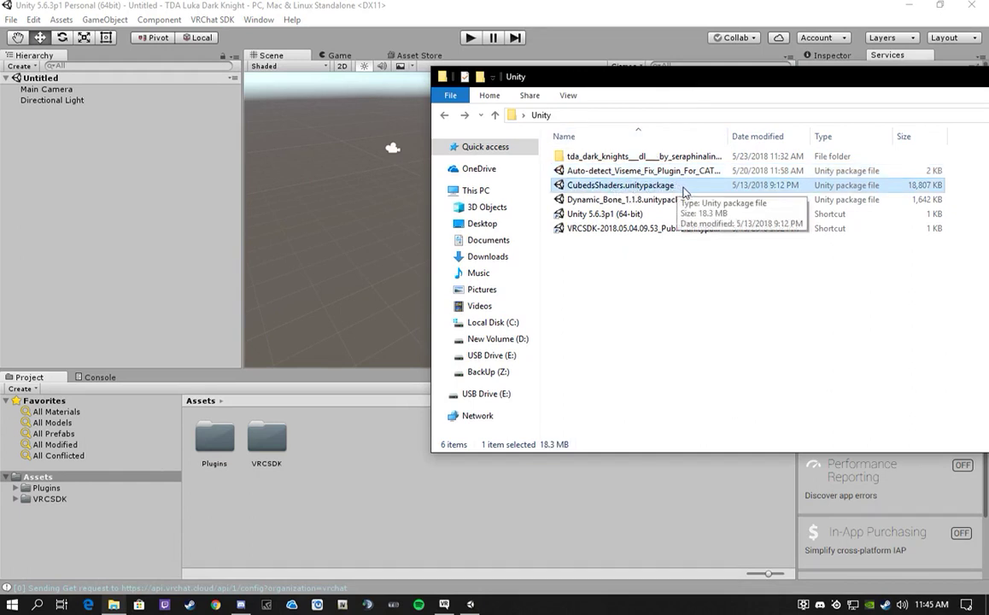
drag(662, 184, 328, 472)
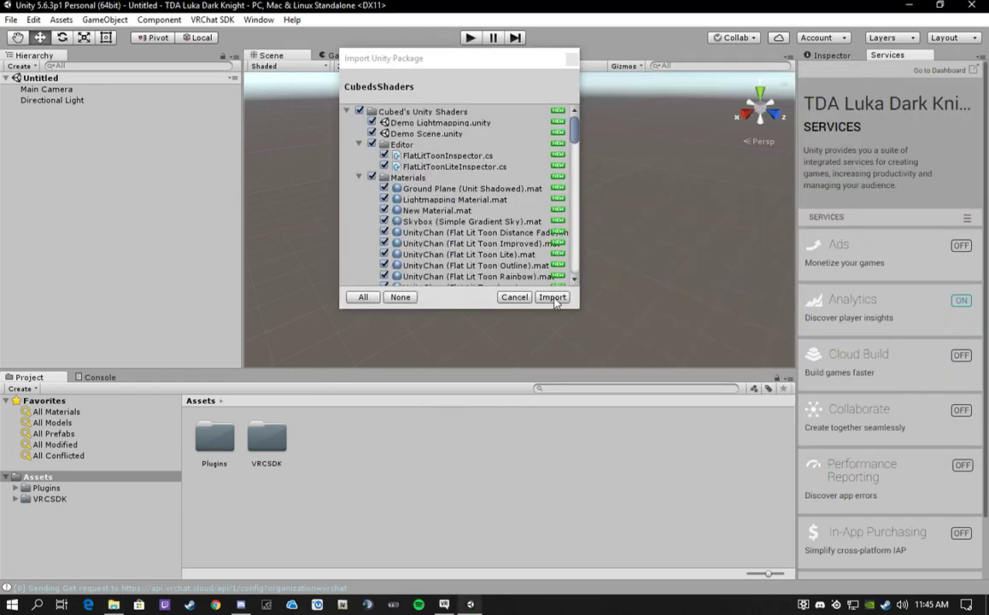
click(552, 298)
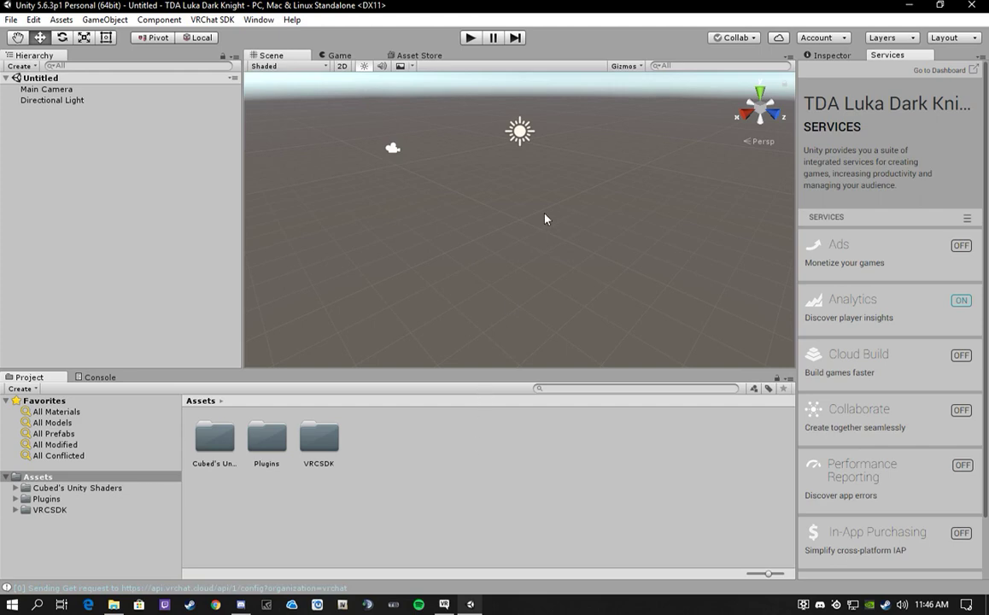
Show the Inspector in place of Services and import the full Dynamic_Bone_1.1.8.unitypackage into the project.
click(836, 56)
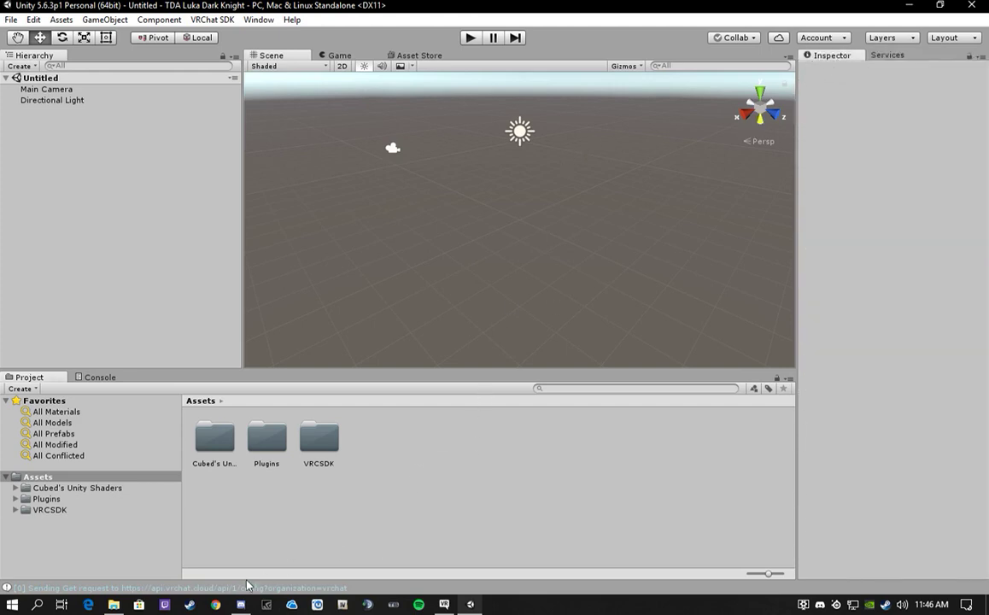
click(113, 605)
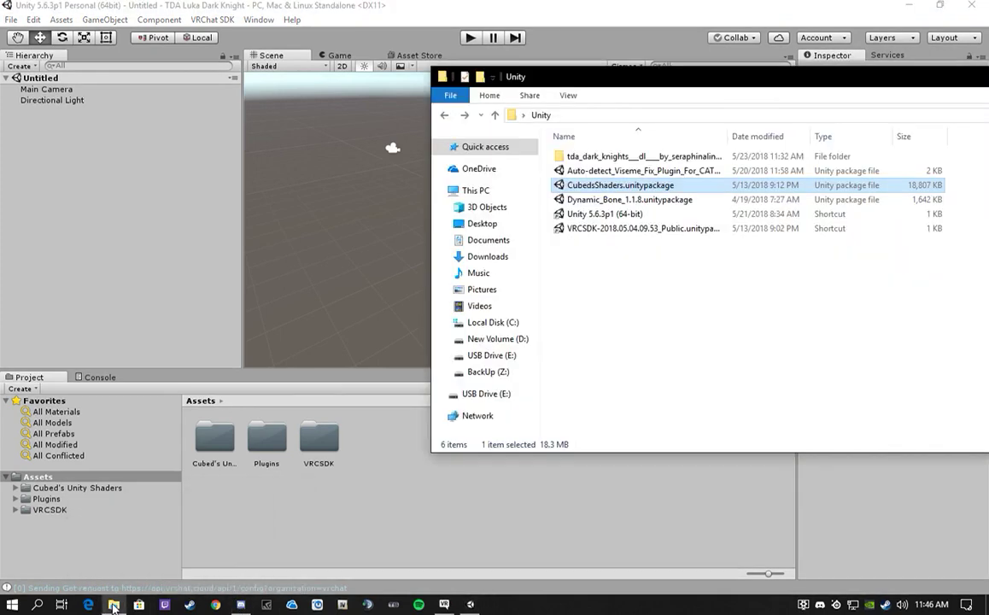
click(648, 202)
drag(648, 201, 386, 476)
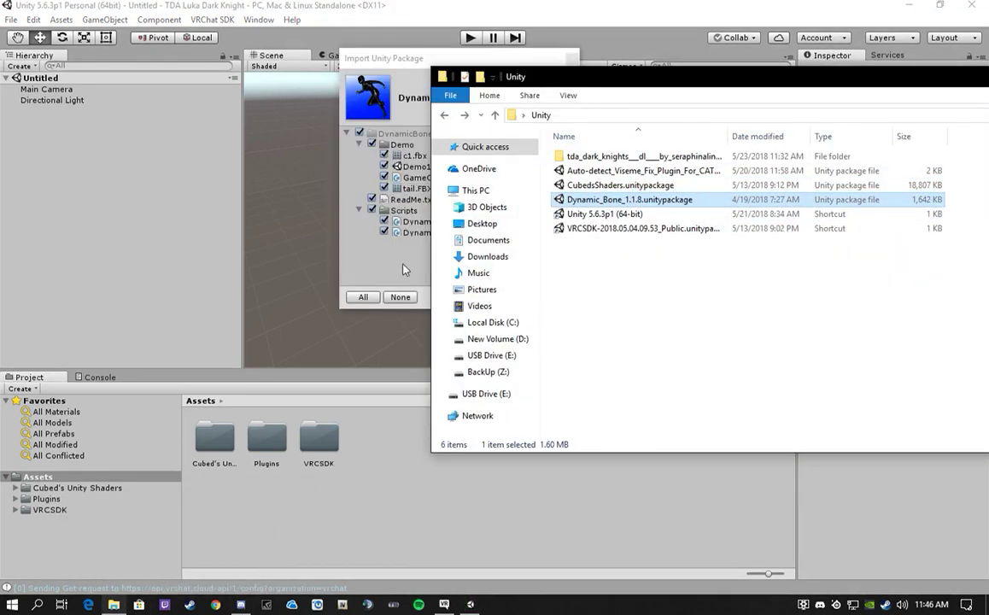
click(359, 232)
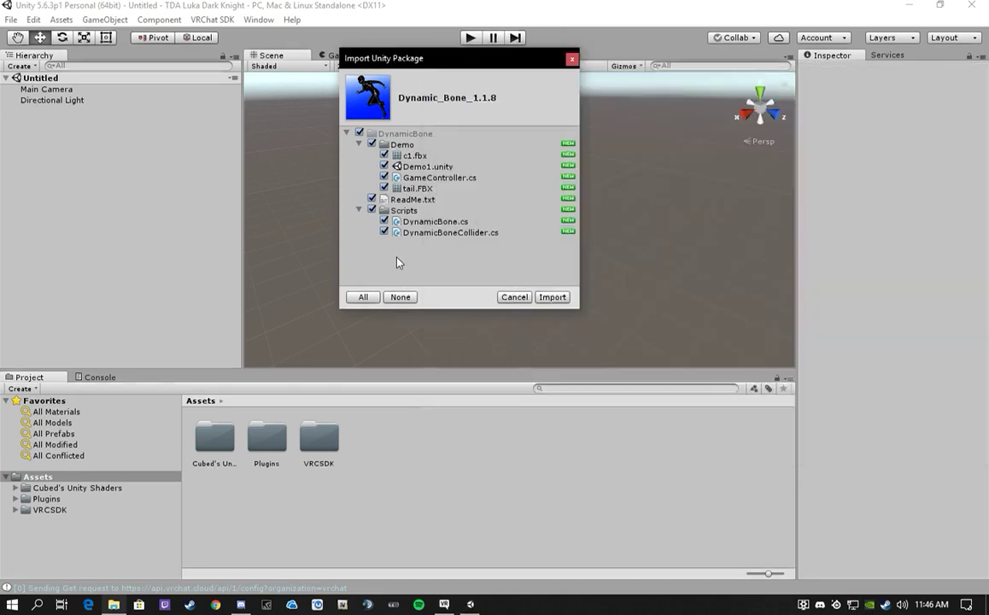
click(550, 297)
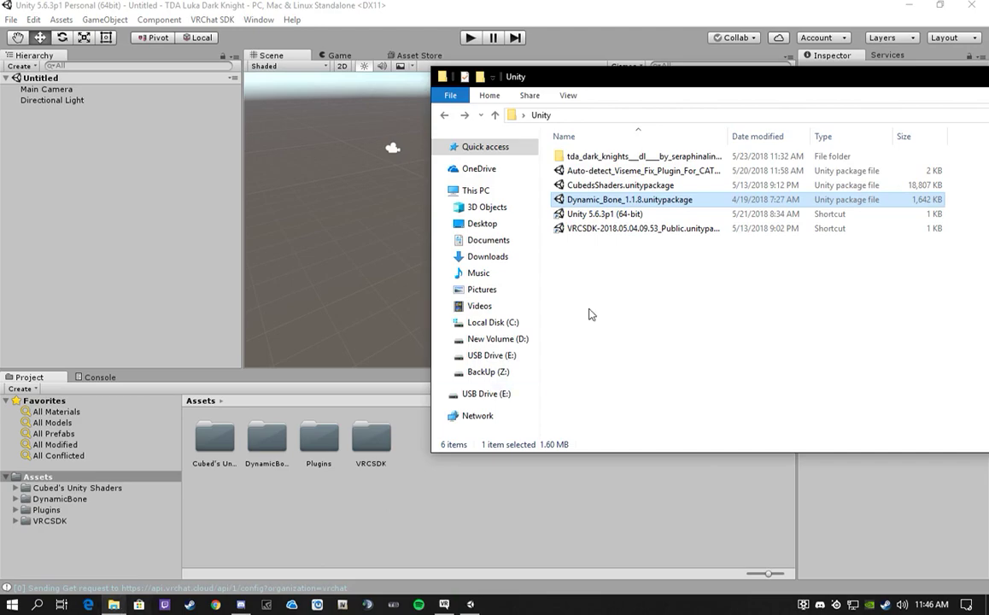
Reposition the File Explorer window over Unity and open the Tda Dark Knights folder inside the tda_dark_knights download folder.
drag(726, 87, 383, 92)
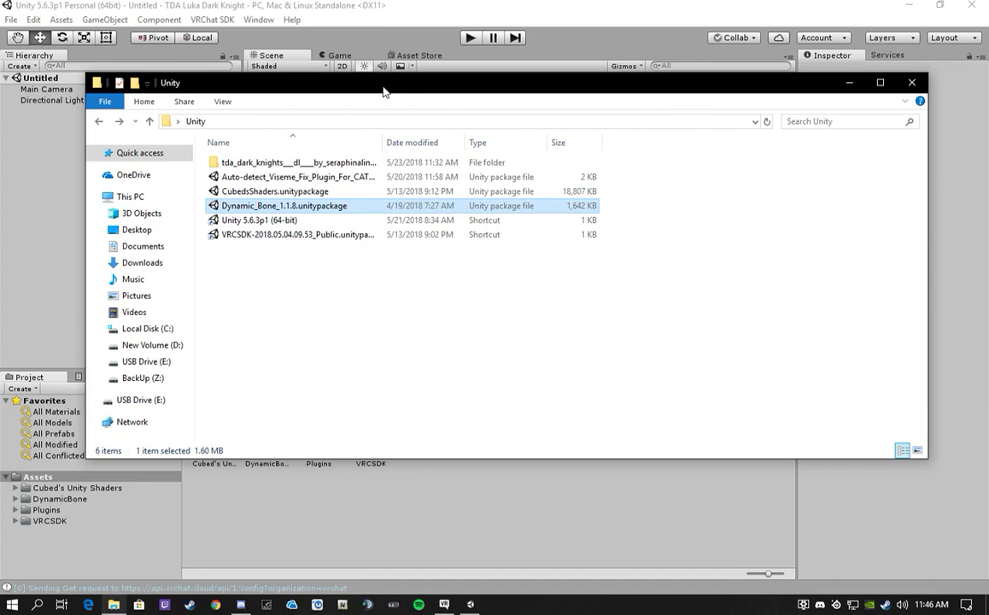
drag(383, 91, 547, 112)
click(451, 189)
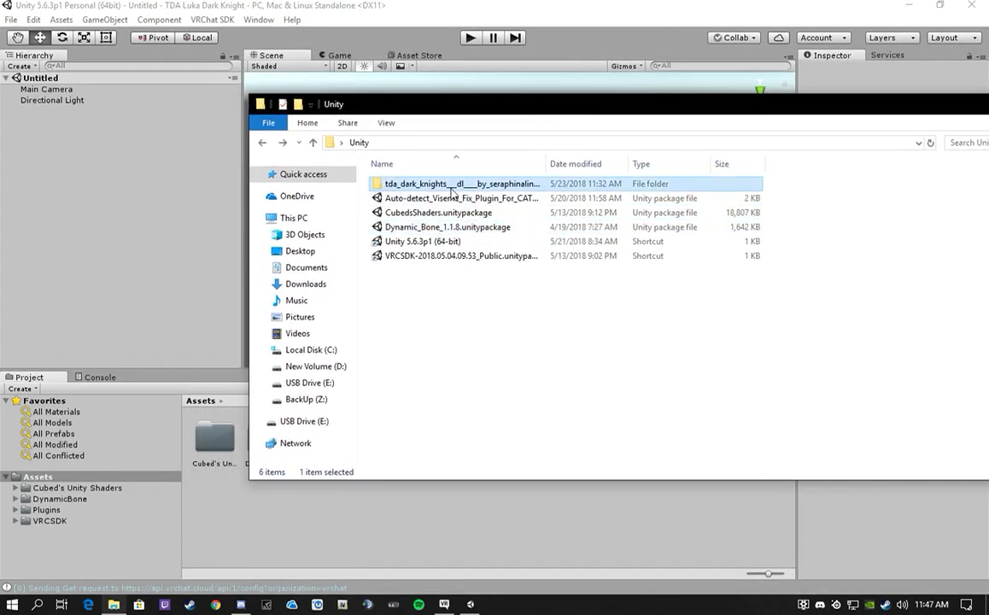
double_click(451, 189)
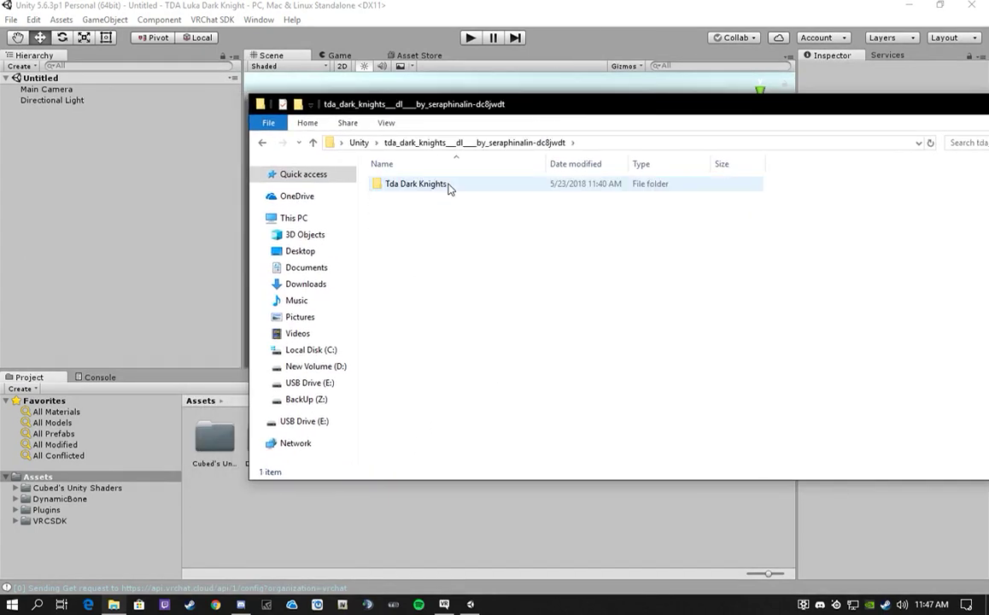
double_click(450, 185)
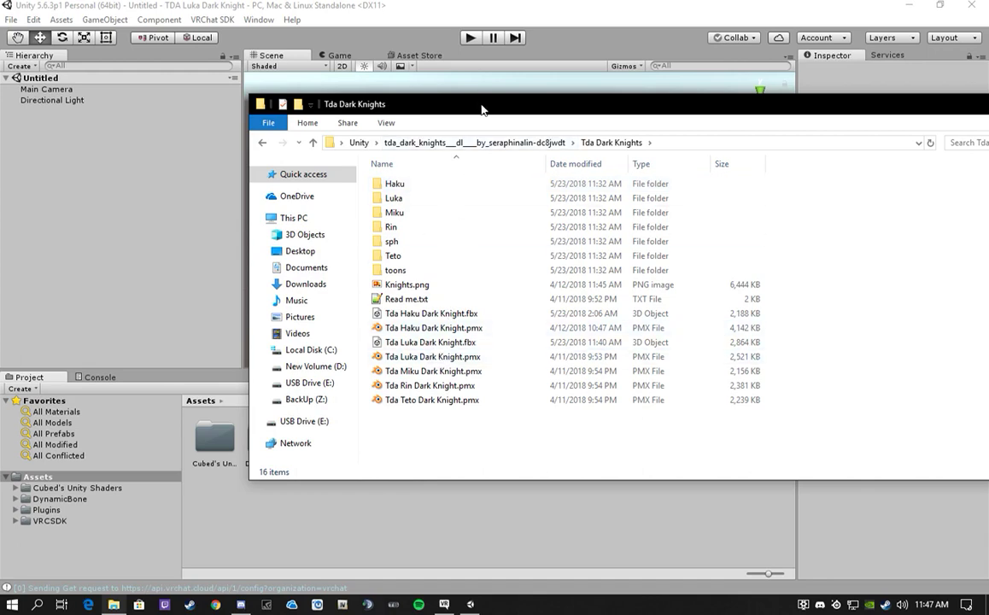
Move the File Explorer window aside and import Tda Luka Dark Knight.fbx into the project's Assets folder.
drag(481, 110, 732, 67)
click(659, 300)
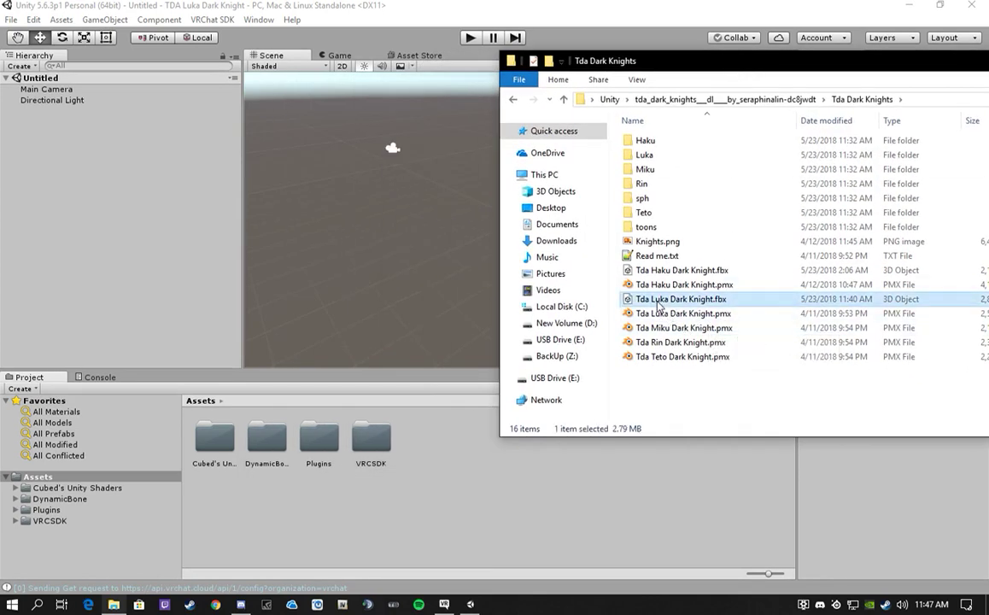
drag(739, 302, 422, 524)
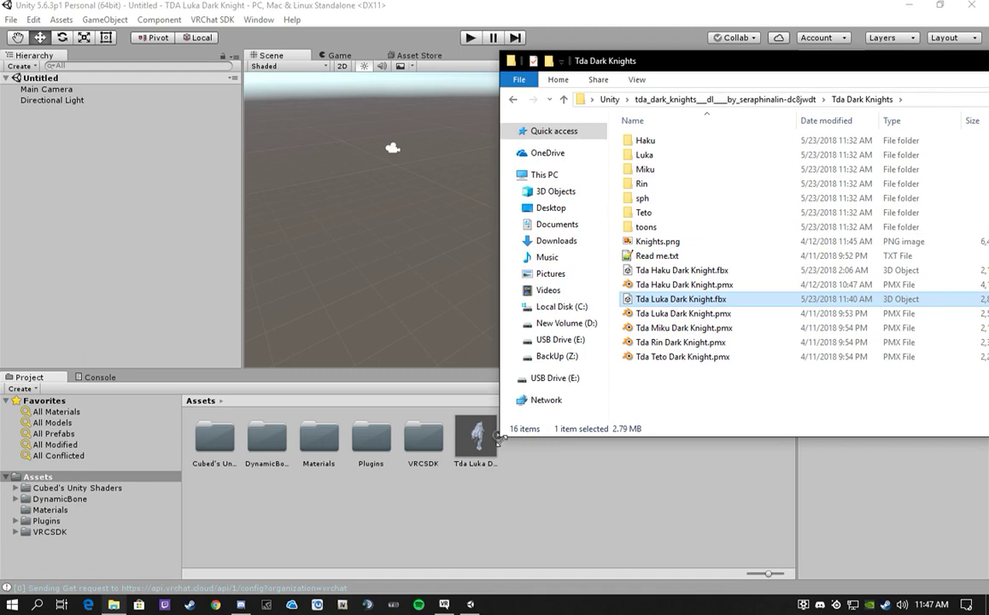
Import all the texture images from the model's Luka folder into the project's Materials folder and minimize File Explorer.
click(324, 441)
double_click(324, 441)
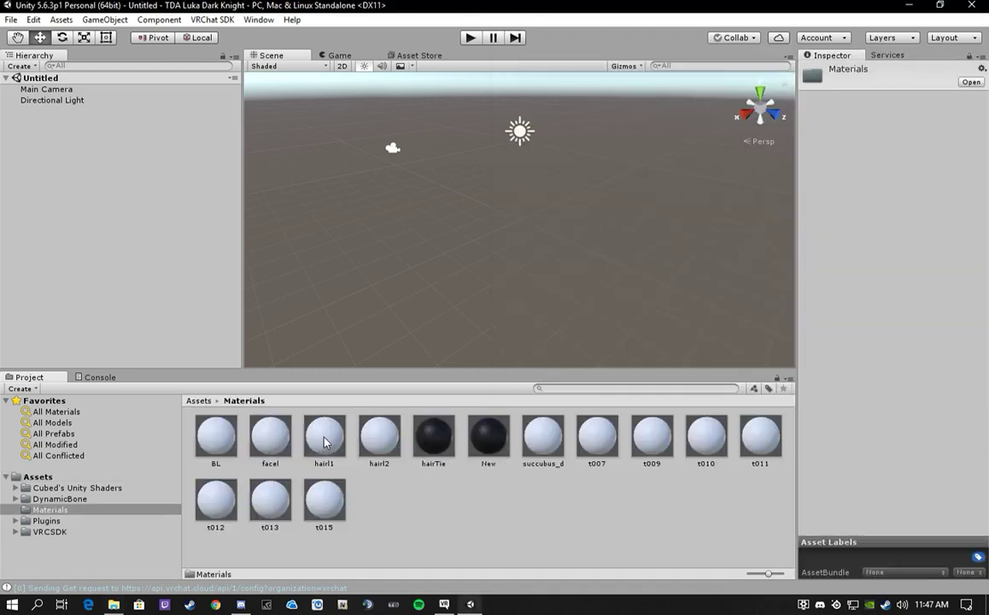
click(114, 604)
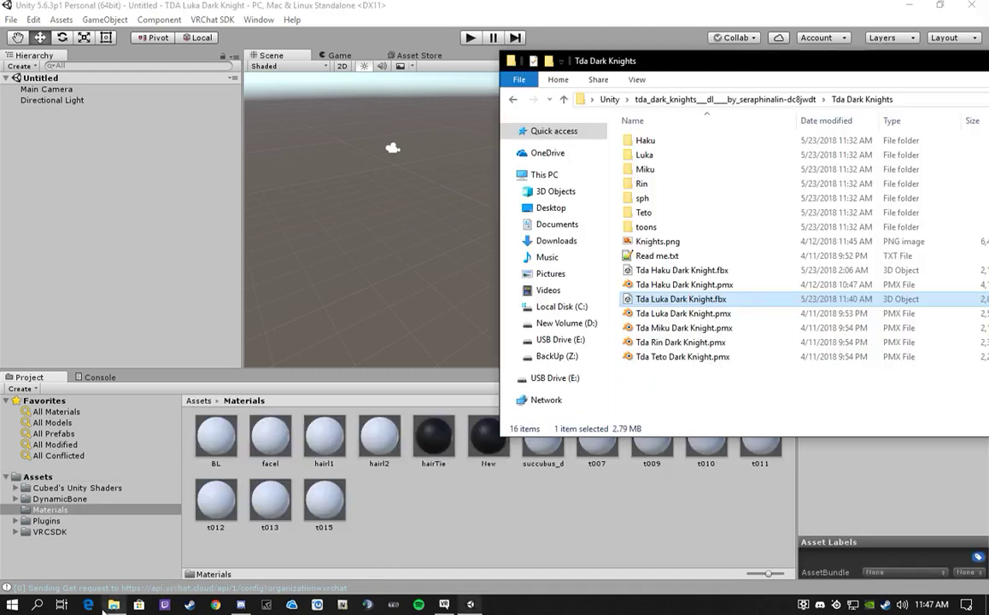
double_click(662, 156)
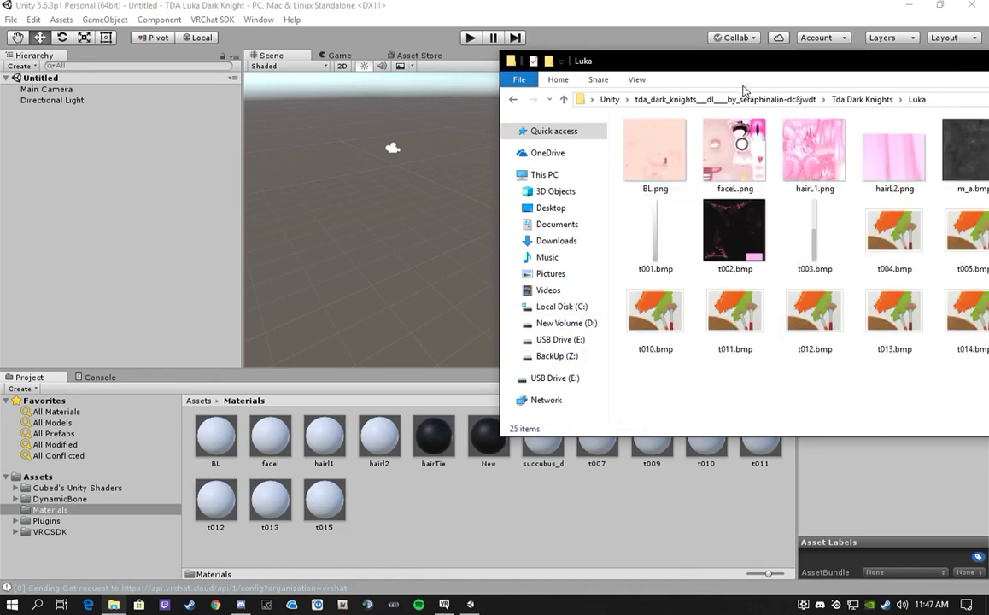
drag(773, 70, 370, 53)
click(249, 135)
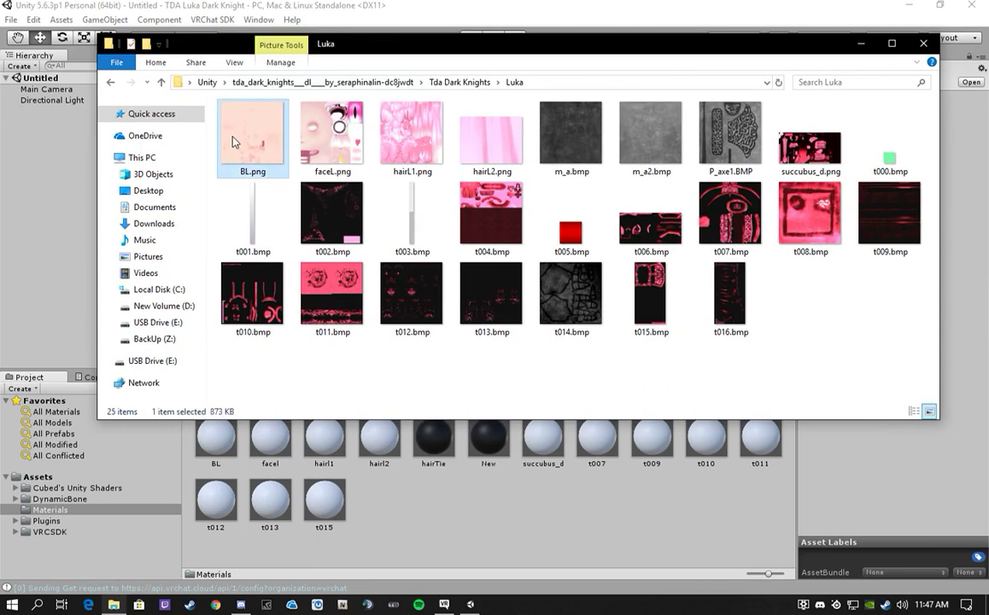
key(ctrl+a)
drag(632, 271, 543, 519)
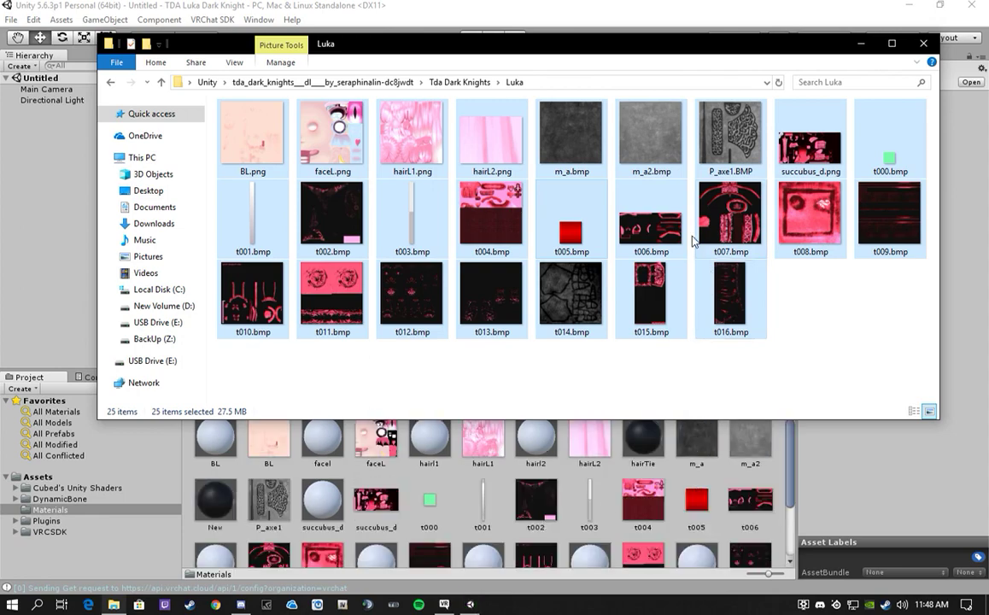
click(861, 43)
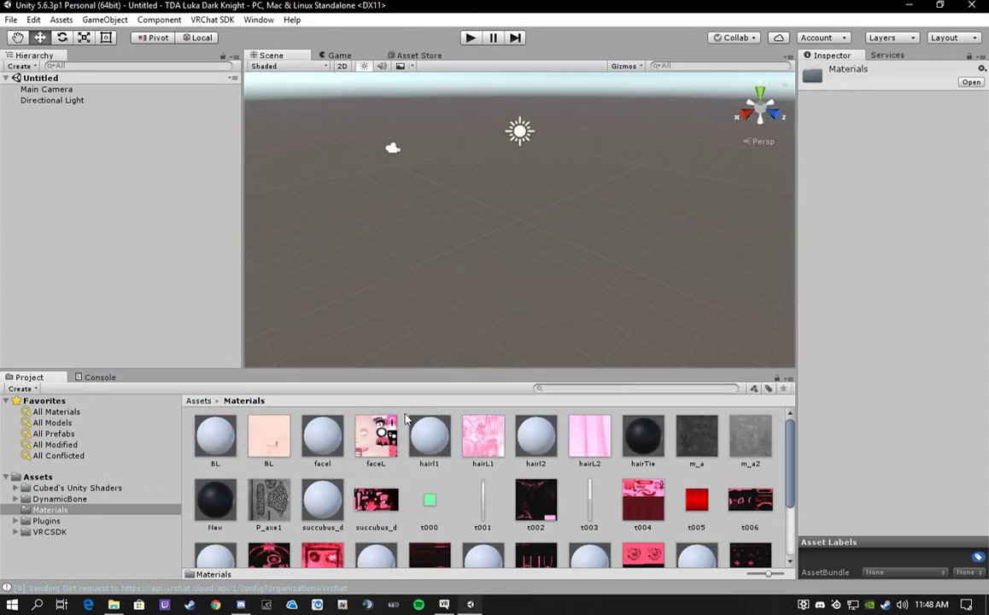
Assign the BL texture as the Albedo map of the BL material.
scroll(375, 466, down, 2)
scroll(376, 466, down, 1)
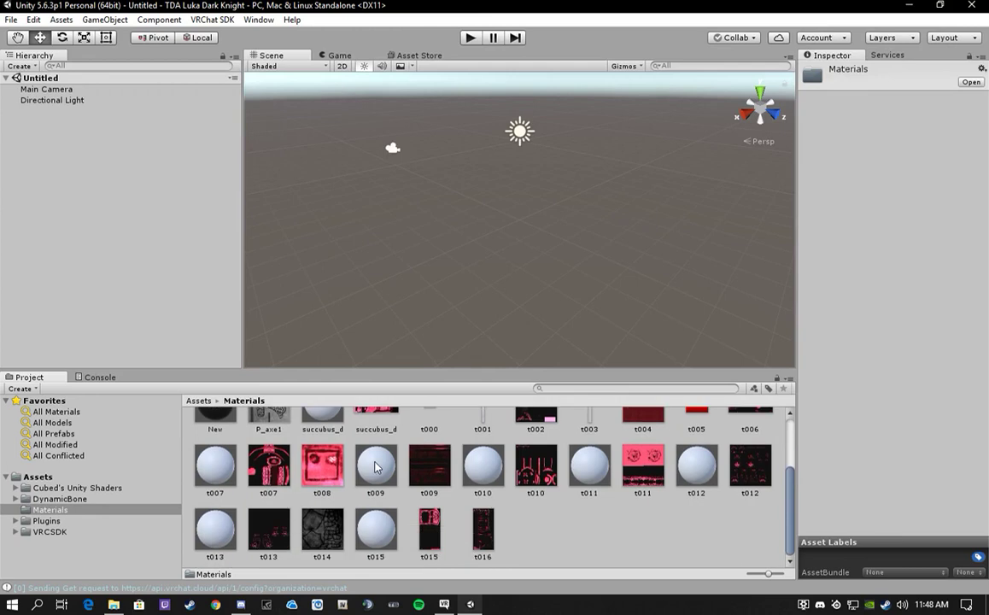
scroll(375, 466, up, 3)
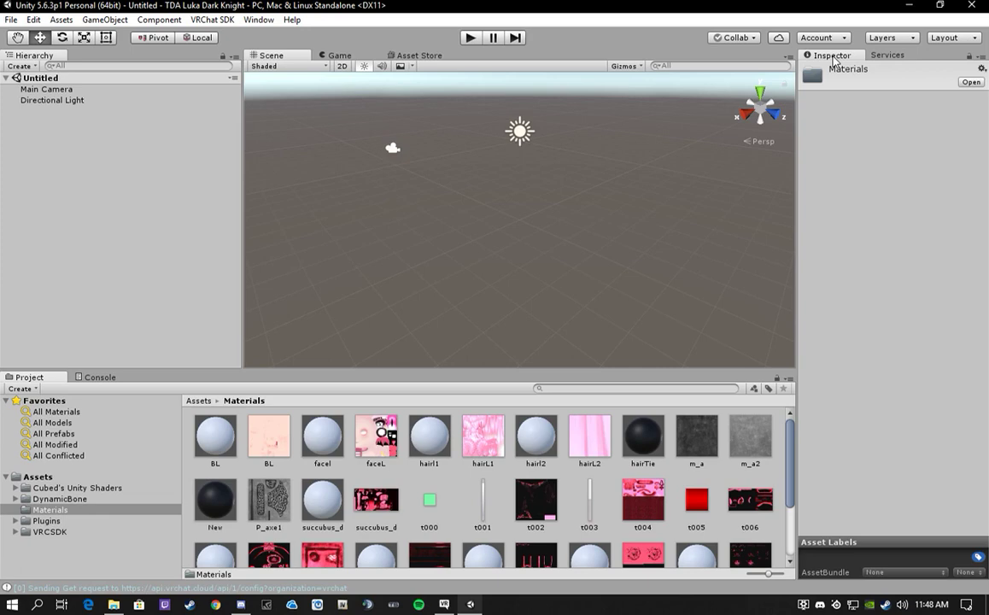
click(217, 436)
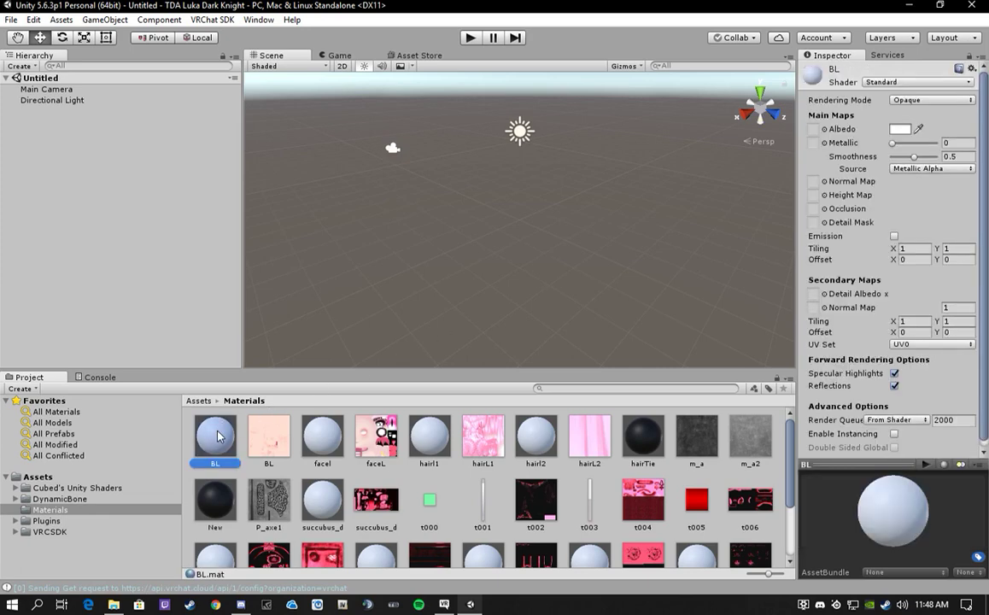
click(271, 448)
drag(272, 448, 815, 130)
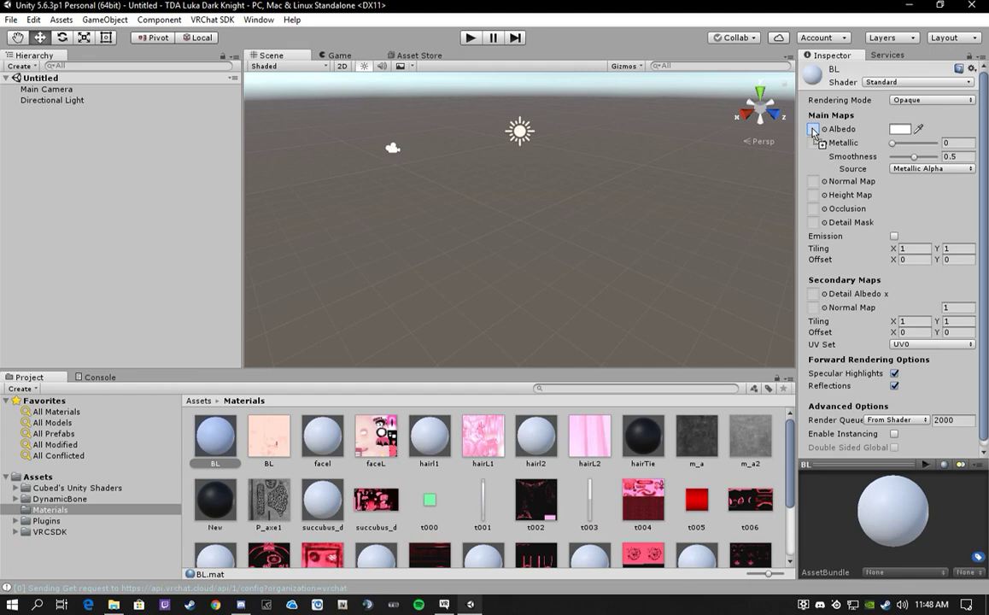
drag(813, 132, 814, 132)
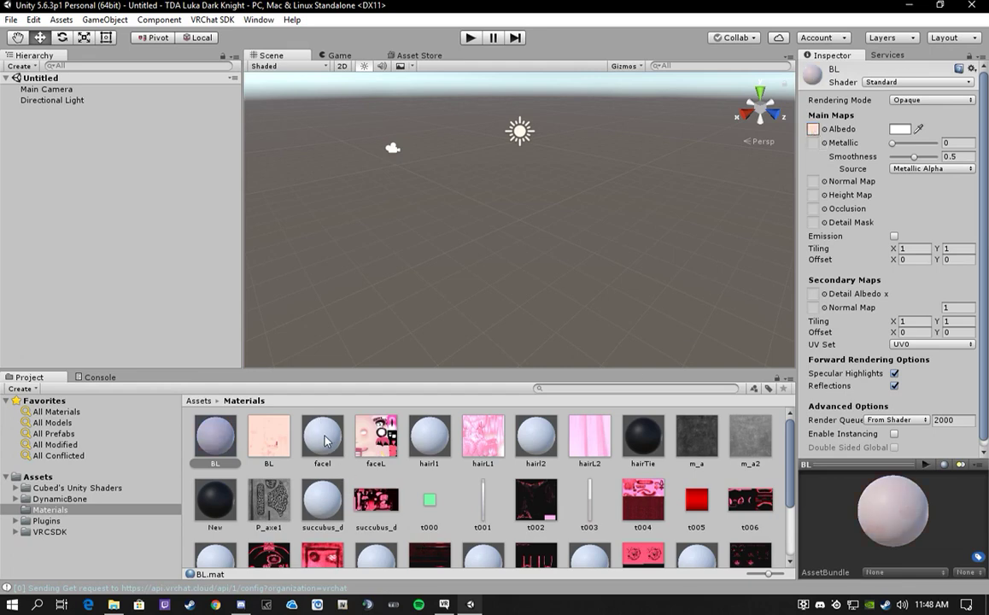
Assign the faceL, hairL1 and hairL2 textures as Albedo maps of the matching face and hair materials.
drag(325, 440, 815, 129)
click(429, 436)
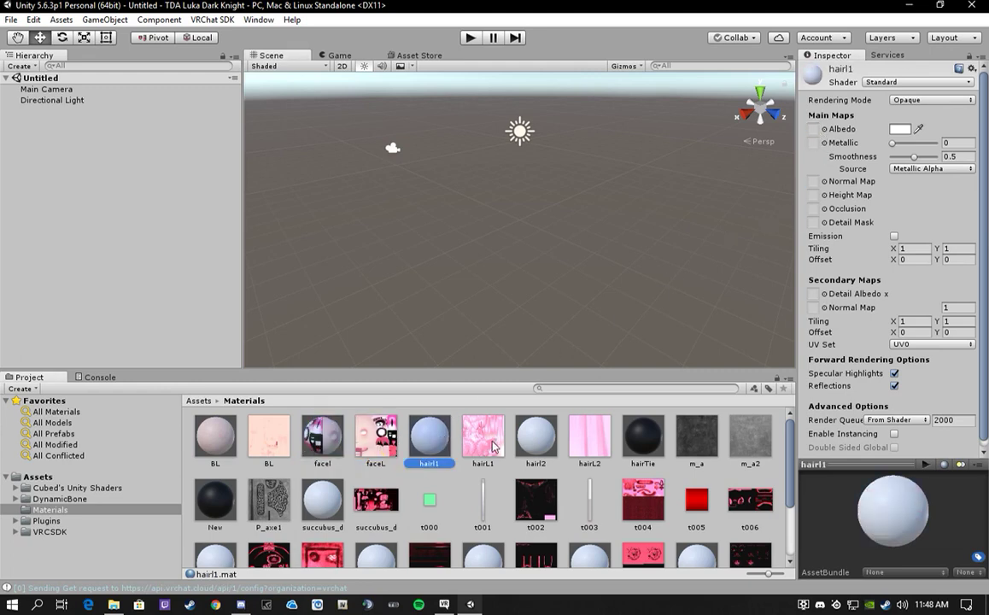
drag(493, 446, 813, 129)
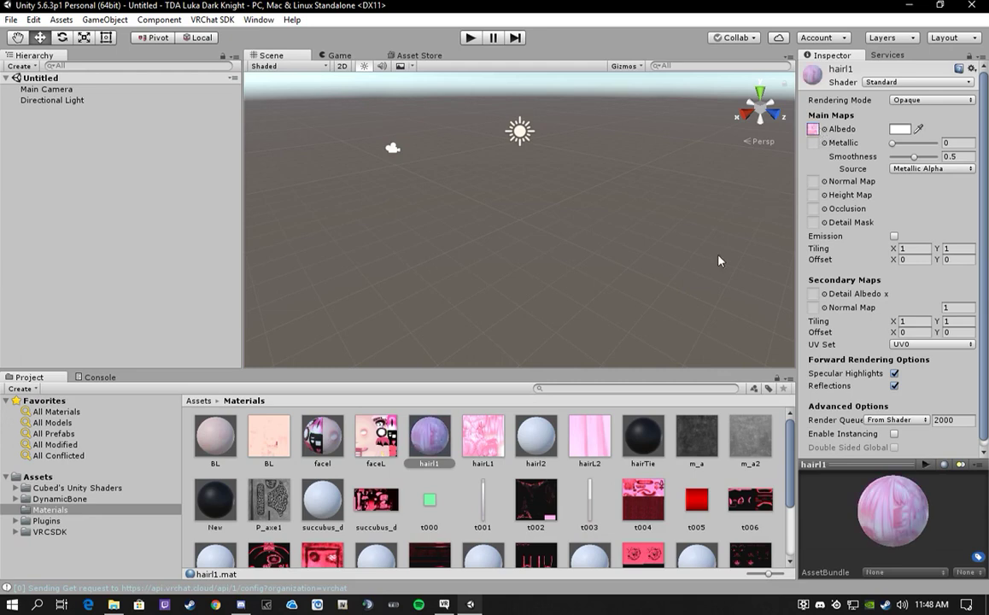
click(536, 436)
drag(589, 436, 815, 129)
Check the hairTie material, leave it without a texture, and assign the succubus_d texture as Albedo of the succubus_d material.
click(628, 442)
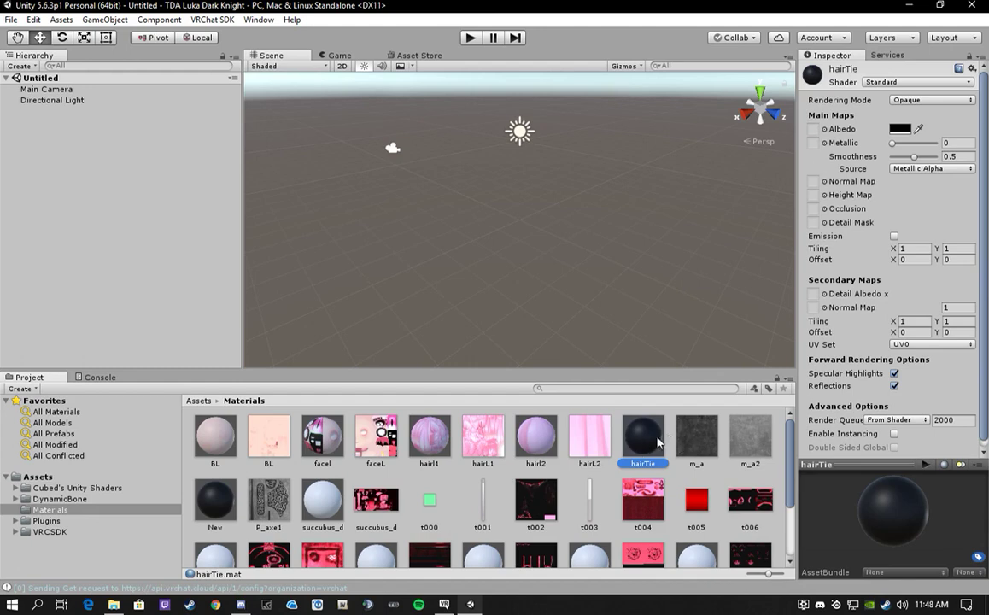
scroll(648, 443, down, 1)
scroll(647, 442, up, 1)
scroll(645, 468, down, 3)
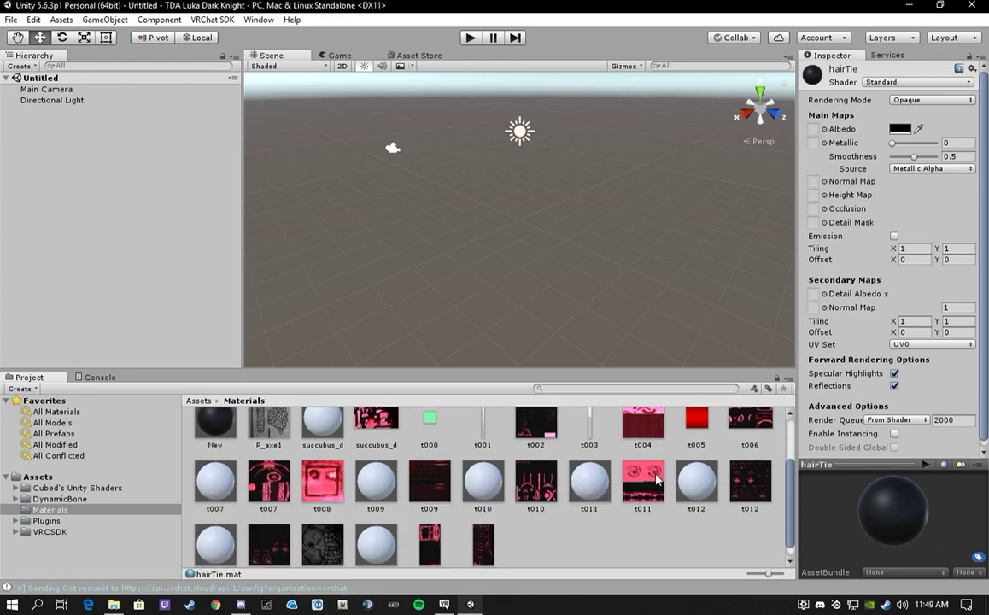
scroll(649, 461, up, 3)
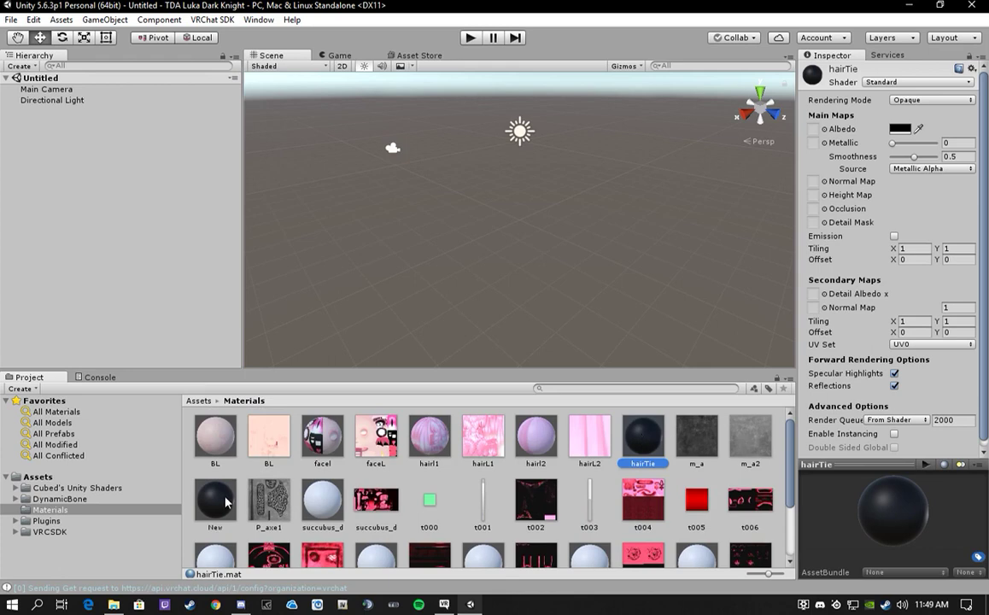
click(321, 501)
click(381, 513)
drag(381, 514, 814, 129)
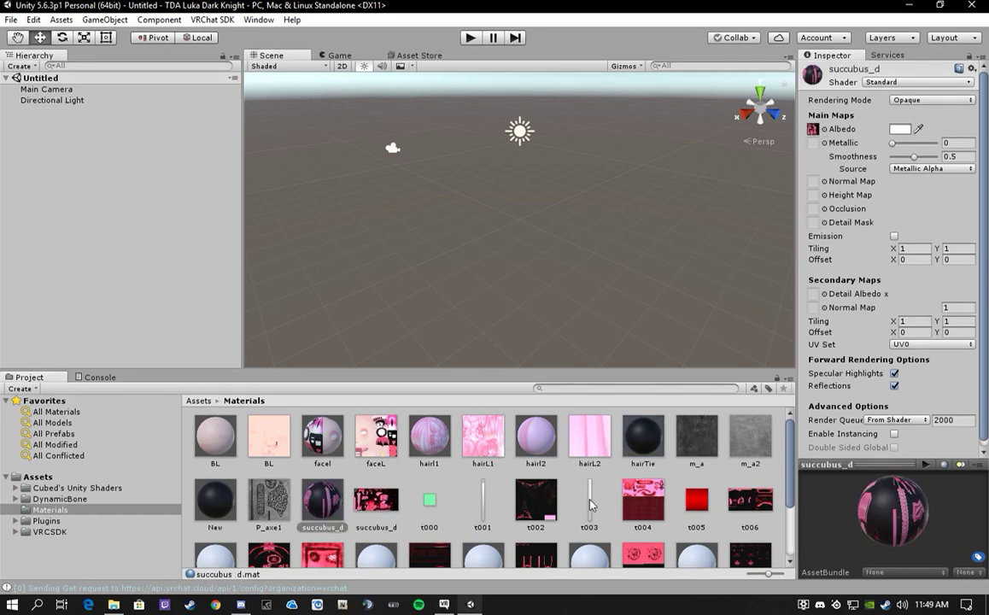
Assign the t007 and t009 textures as Albedo maps of the materials with the same names.
scroll(671, 506, down, 1)
click(214, 523)
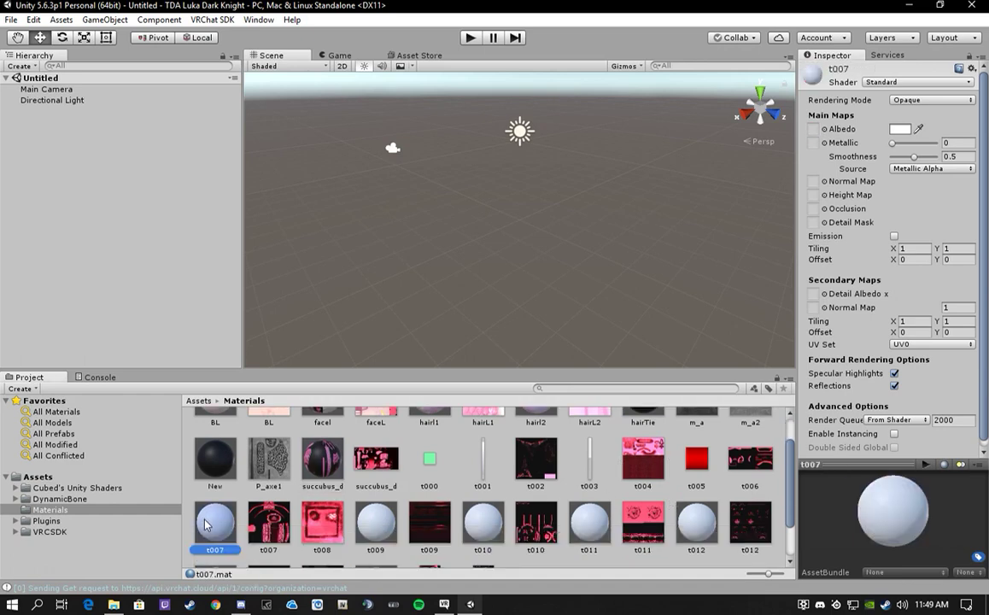
drag(278, 533, 819, 130)
scroll(446, 467, down, 2)
click(381, 468)
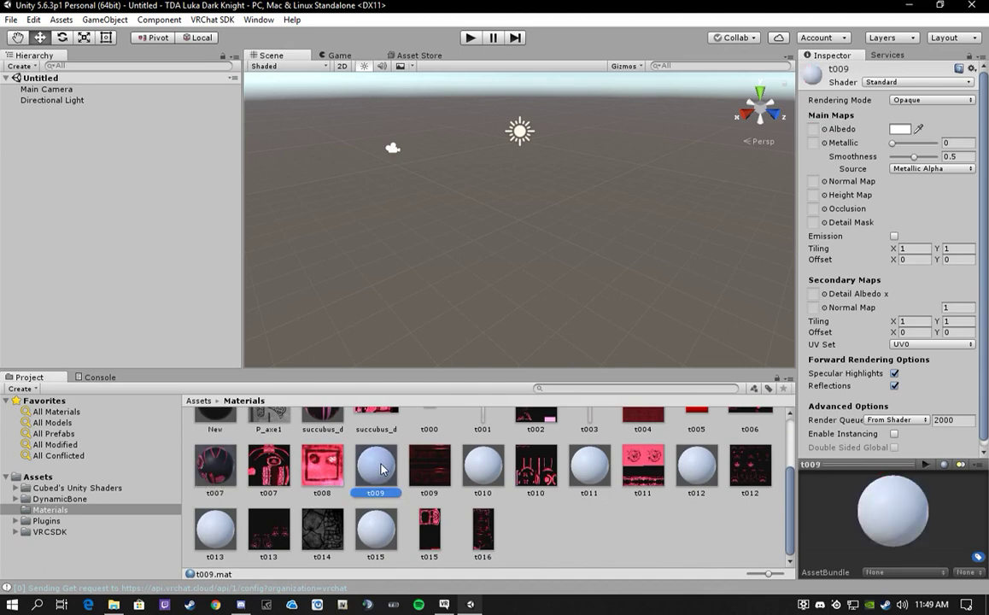
drag(427, 480, 813, 130)
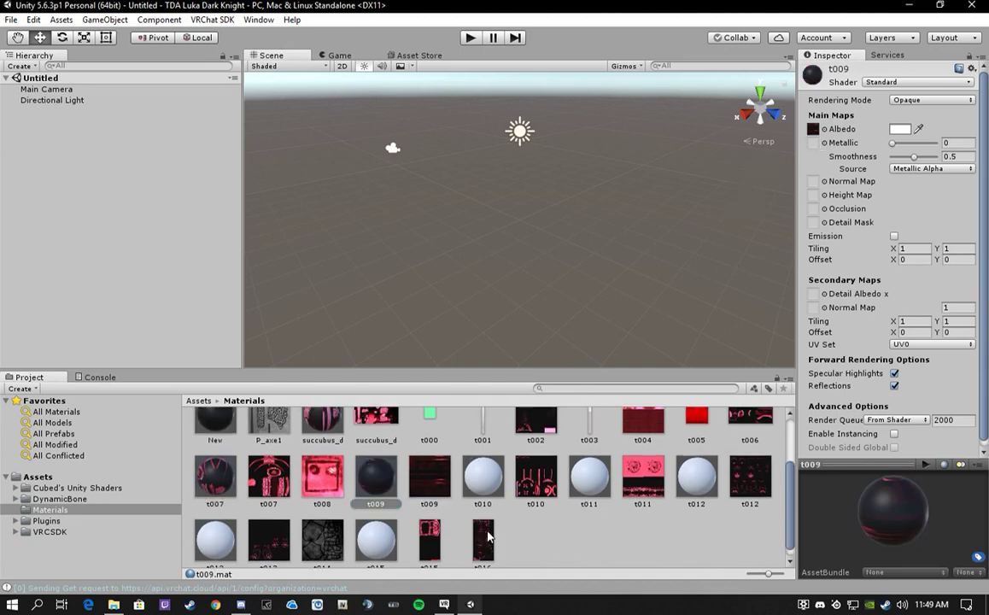
Assign the t010, t011 and t012 textures as Albedo maps of their matching materials.
click(483, 477)
drag(524, 490, 825, 130)
click(536, 491)
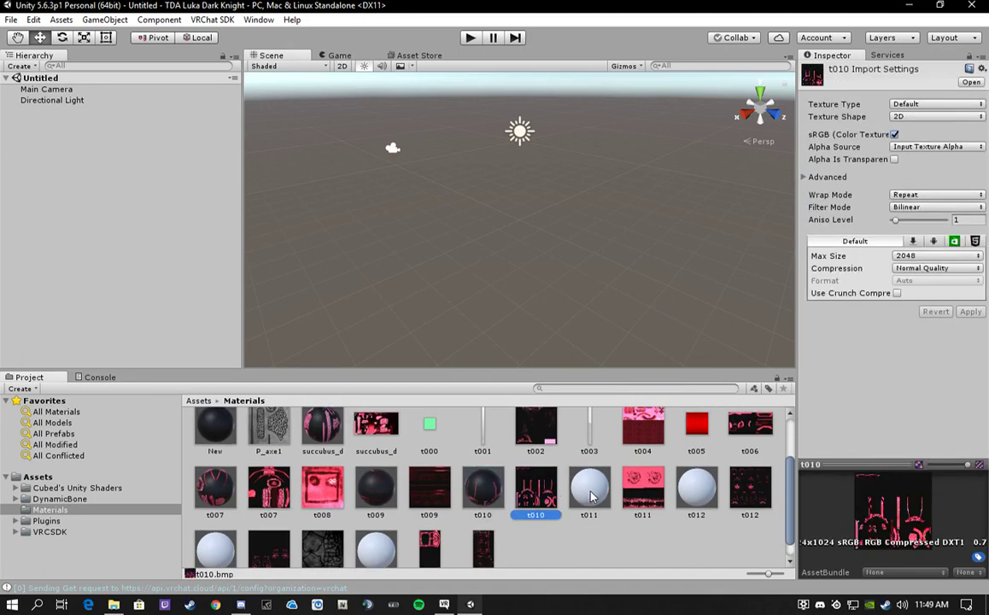
mouse_move(590, 493)
mouse_down()
mouse_move(652, 422)
mouse_move(820, 87)
mouse_move(632, 468)
mouse_move(589, 506)
mouse_up()
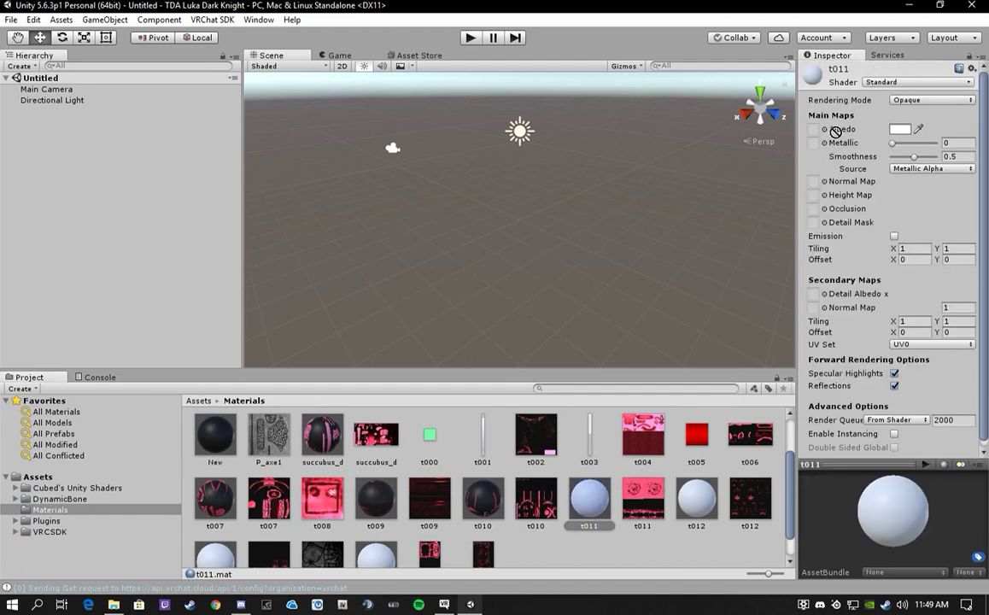
drag(818, 132, 818, 130)
drag(696, 498, 812, 129)
Assign the t013 and t015 textures as Albedo maps of the t013 and t015 materials.
scroll(478, 478, down, 1)
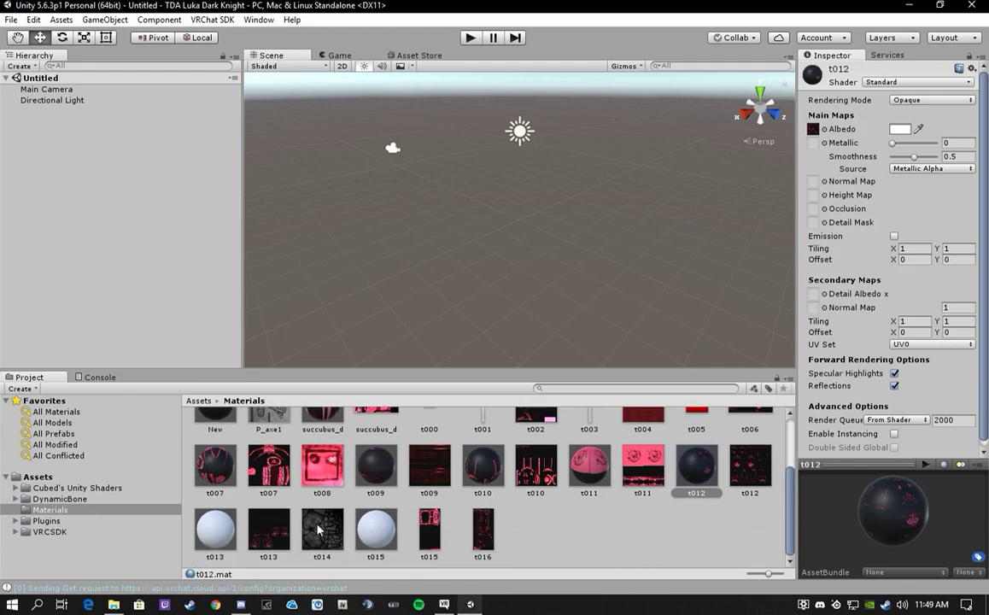
click(225, 532)
drag(269, 532, 816, 130)
click(381, 532)
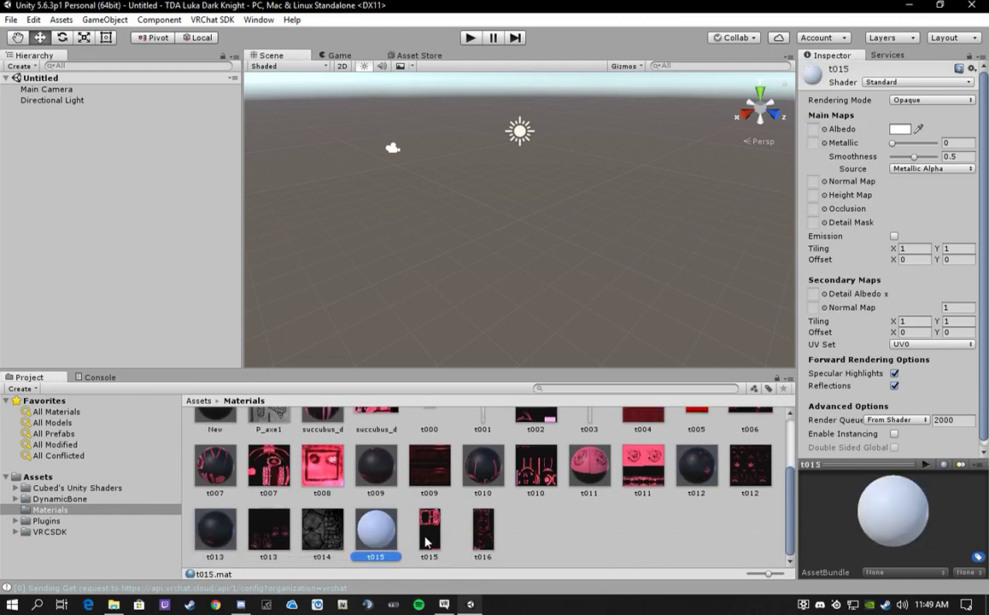
drag(426, 536, 812, 129)
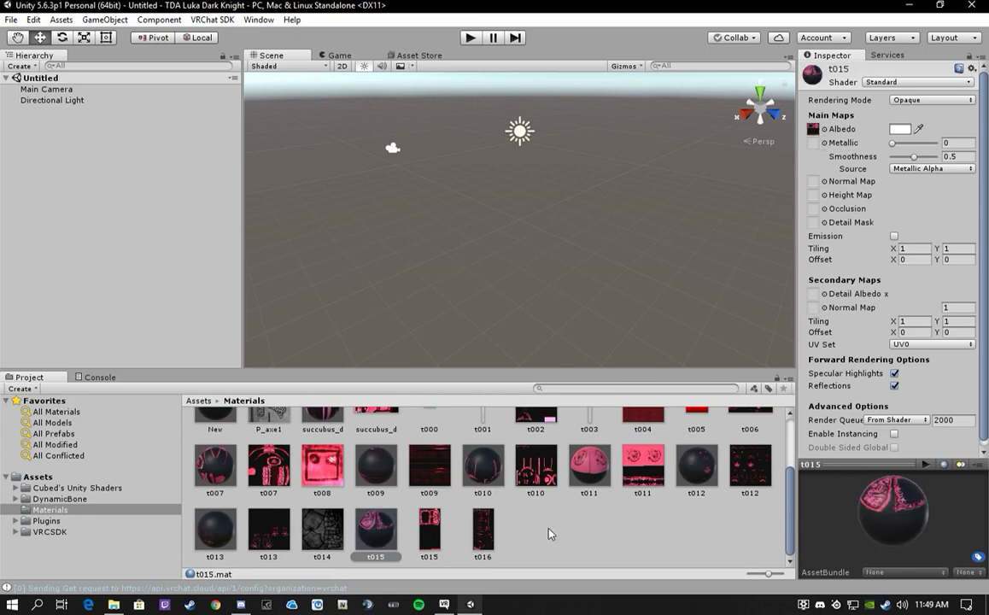
Apply the CubedParadox/Flat Lit Toon shader to every material in the Materials folder at once and return to the Assets folder.
scroll(550, 534, up, 3)
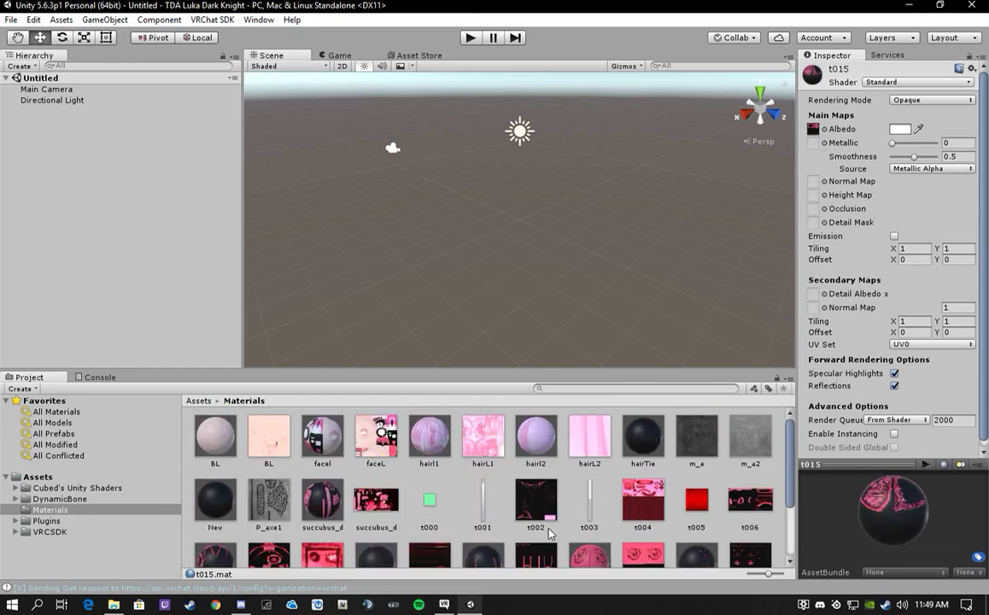
click(225, 457)
scroll(222, 451, down, 4)
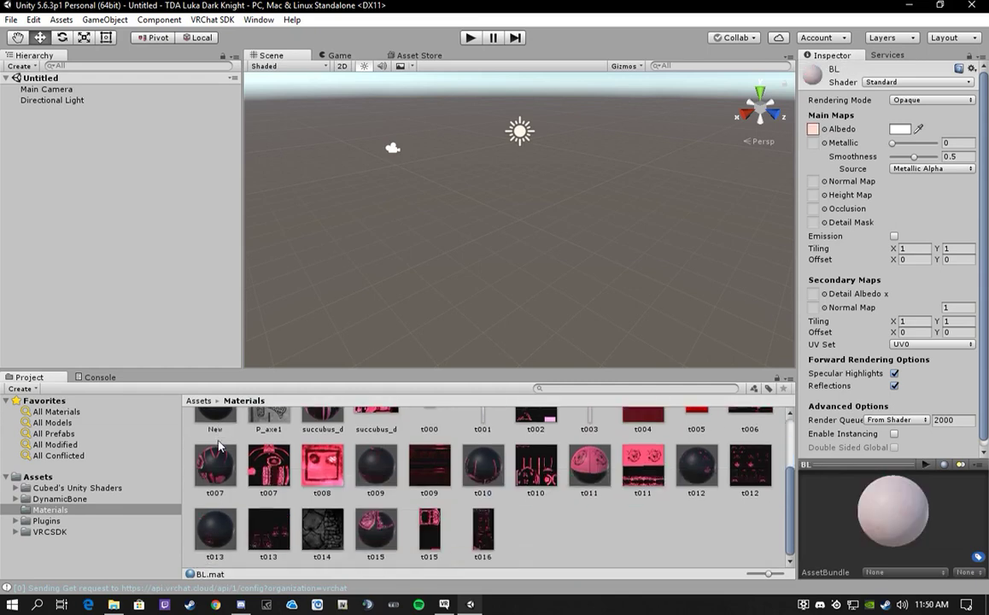
shift+click(483, 538)
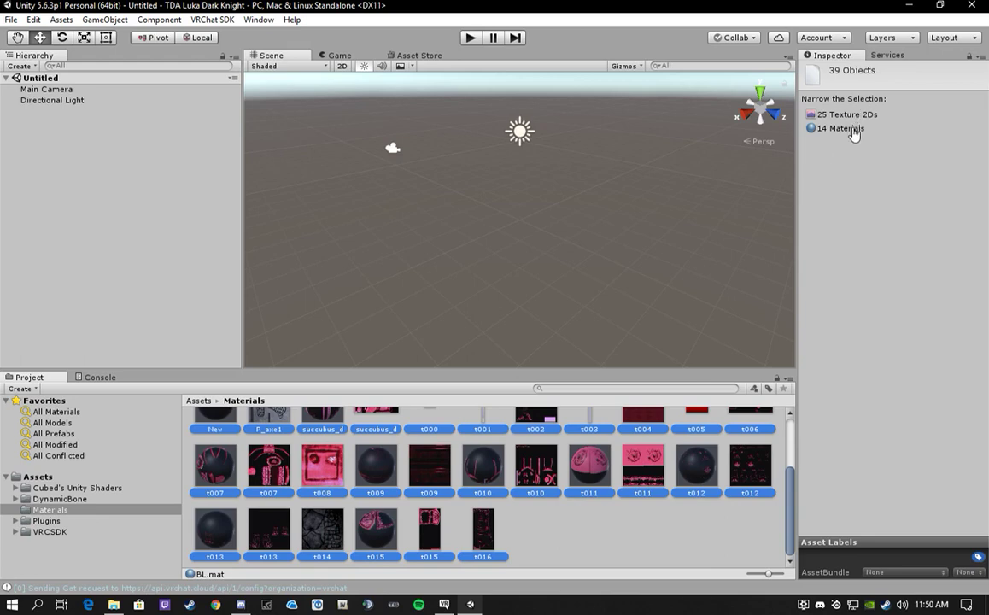
click(841, 128)
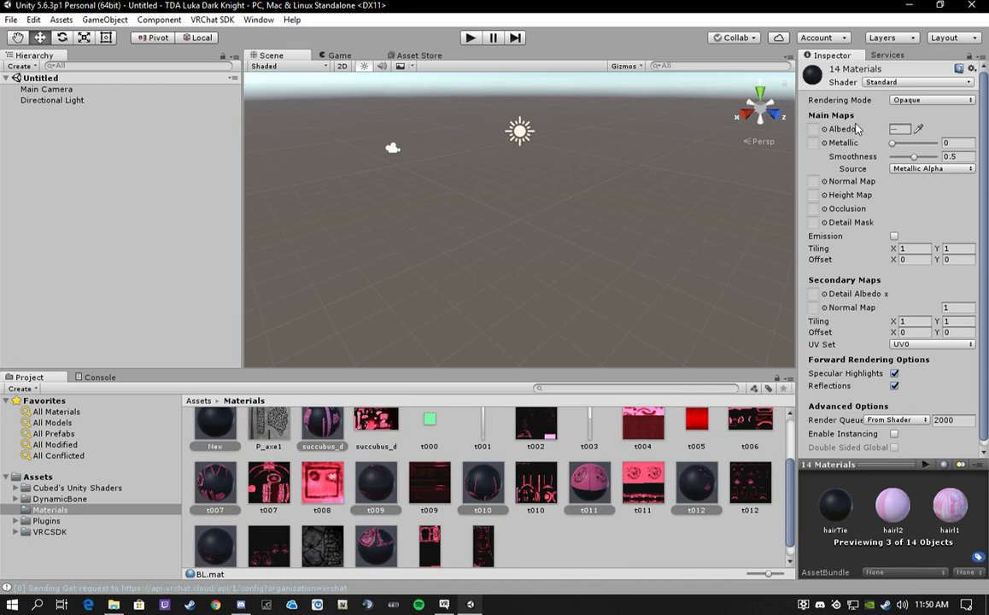
click(880, 85)
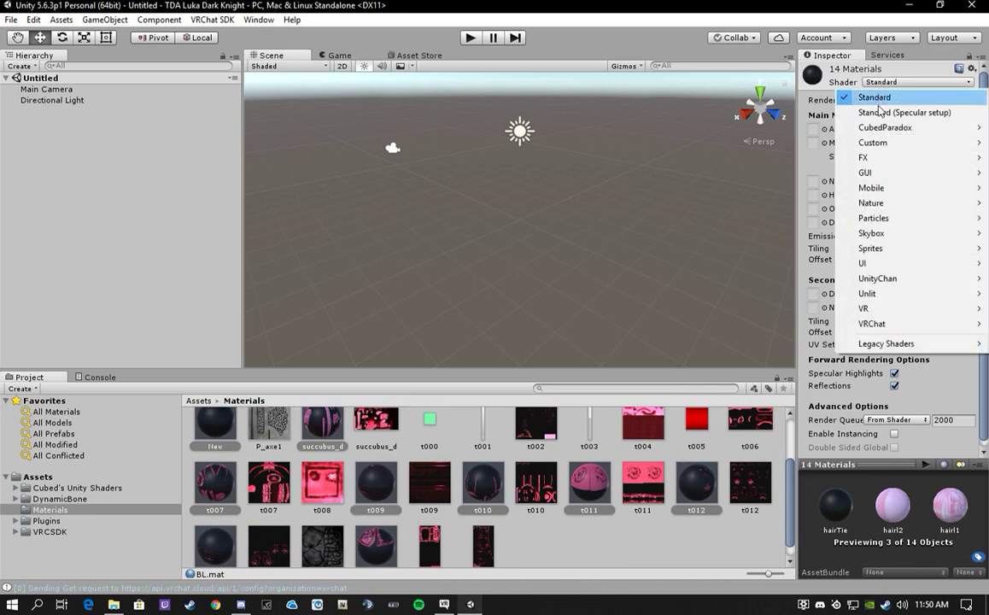
mouse_move(880, 128)
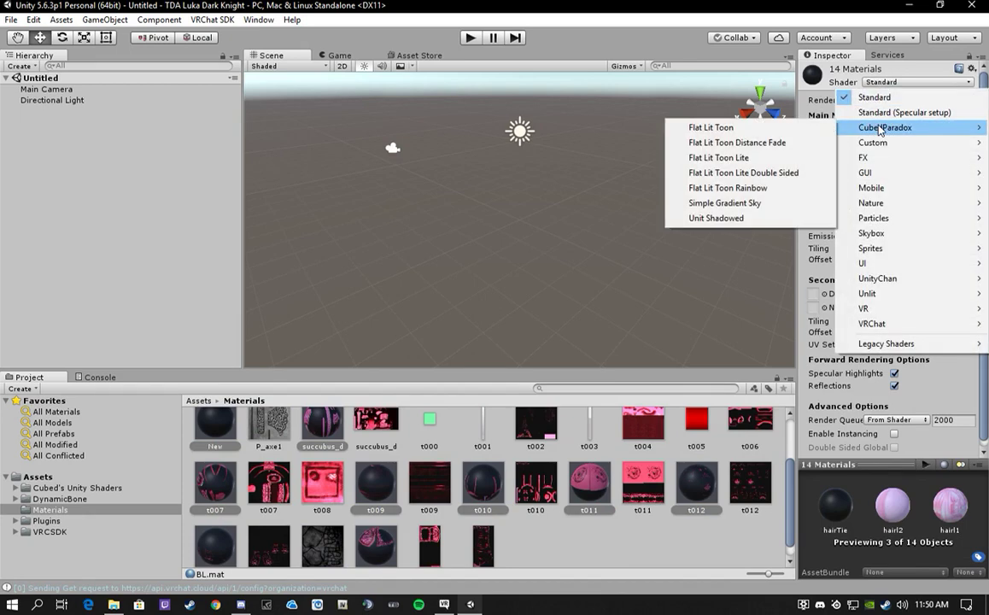
click(764, 128)
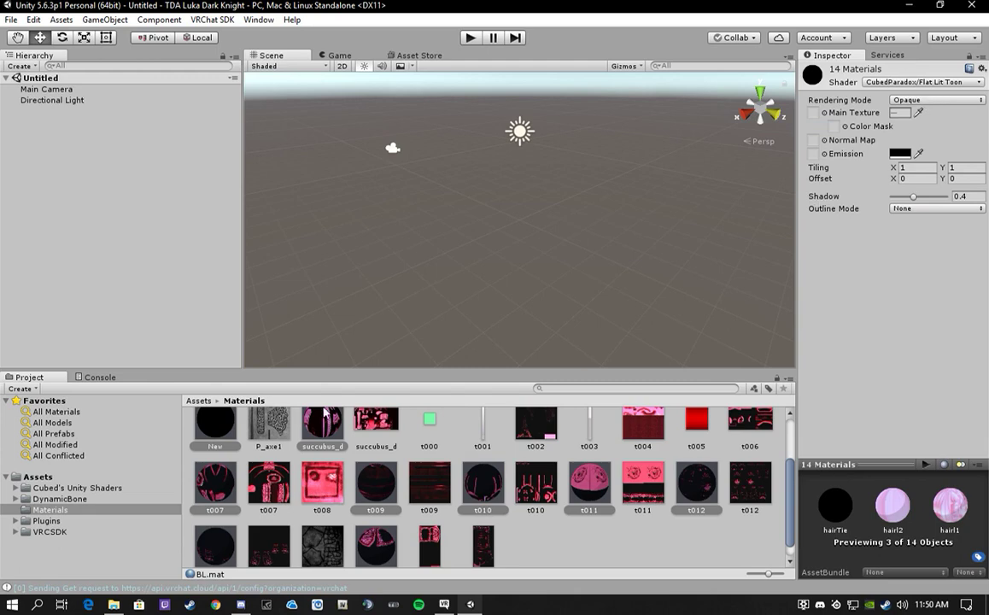
click(198, 402)
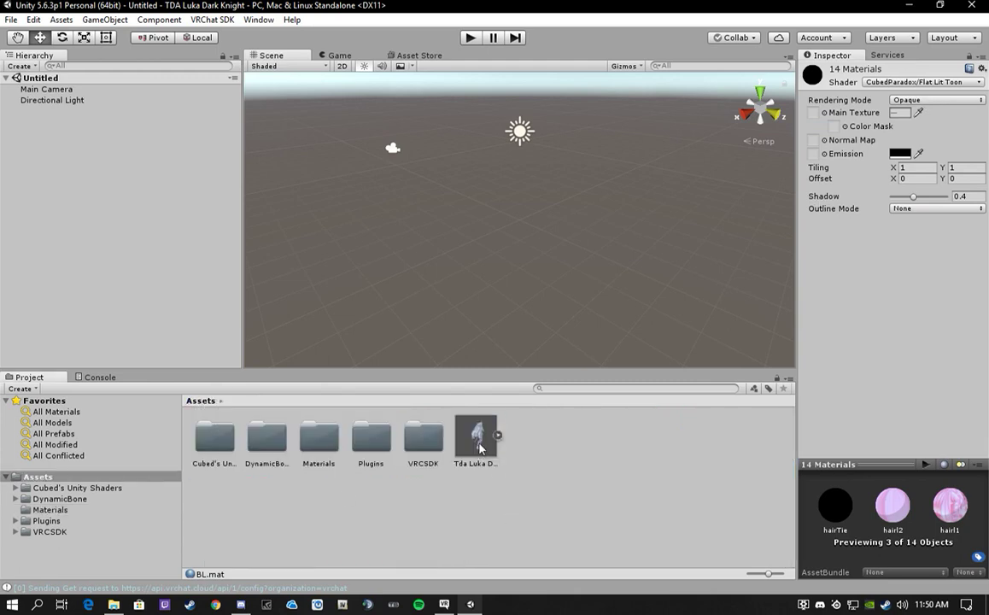
Add the Tda Luka Dark Knight model from the Assets folder to the scene.
drag(479, 448, 73, 232)
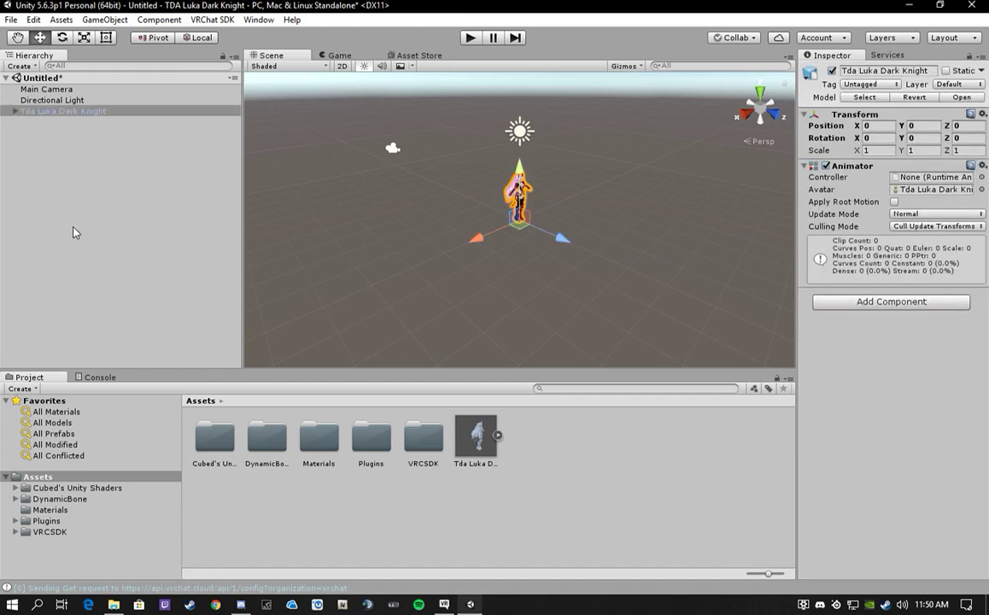
scroll(504, 170, up, 6)
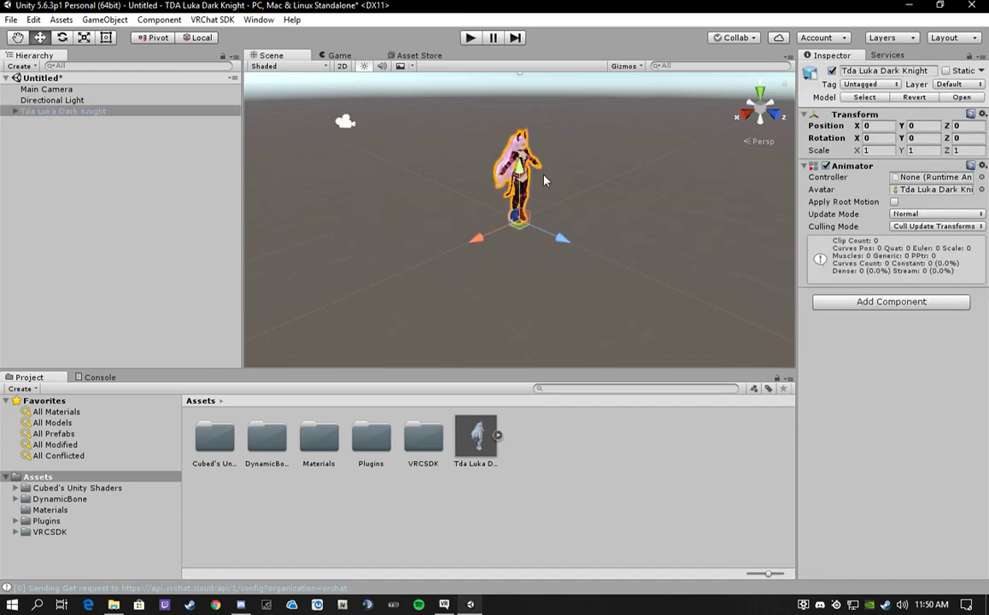
Examine the placed model's face, hair and outfit up close and as a whole figure.
middle_drag(555, 116, 522, 241)
right_drag(588, 248, 565, 225)
middle_drag(574, 239, 556, 288)
scroll(556, 226, up, 3)
scroll(556, 230, up, 2)
scroll(556, 252, up, 2)
scroll(436, 134, up, 2)
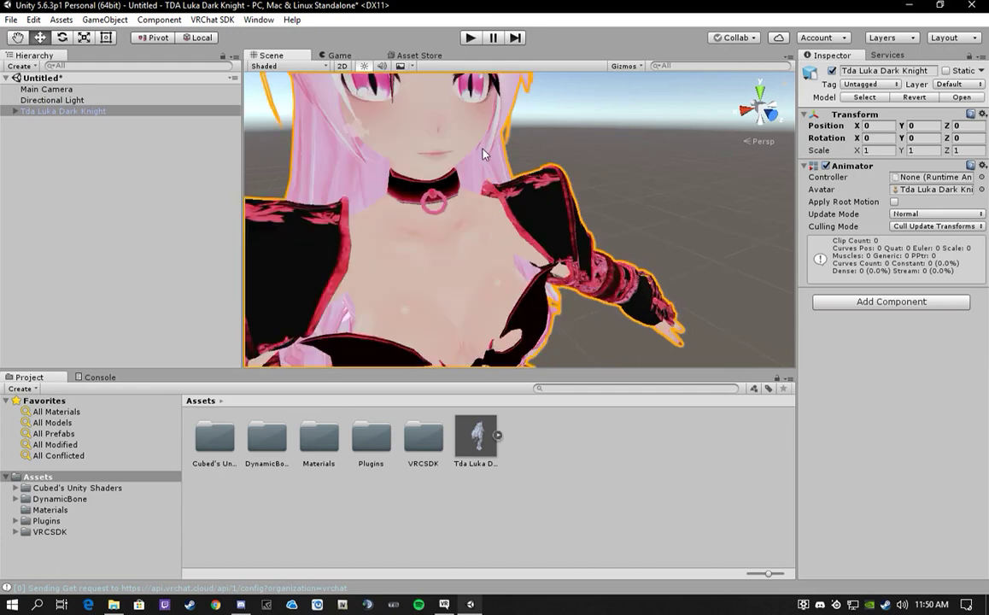
middle_drag(437, 134, 489, 175)
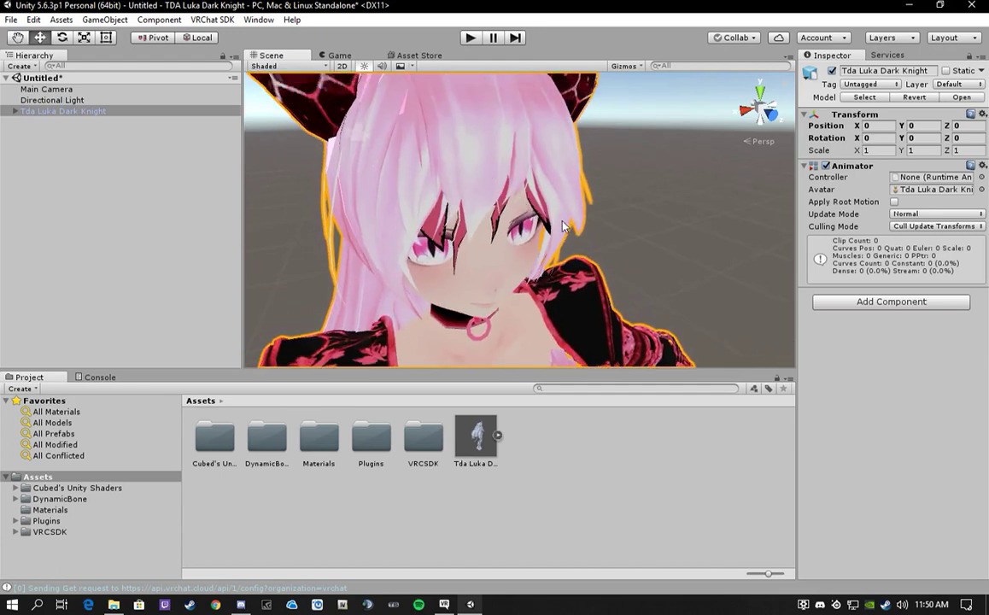
scroll(540, 230, down, 5)
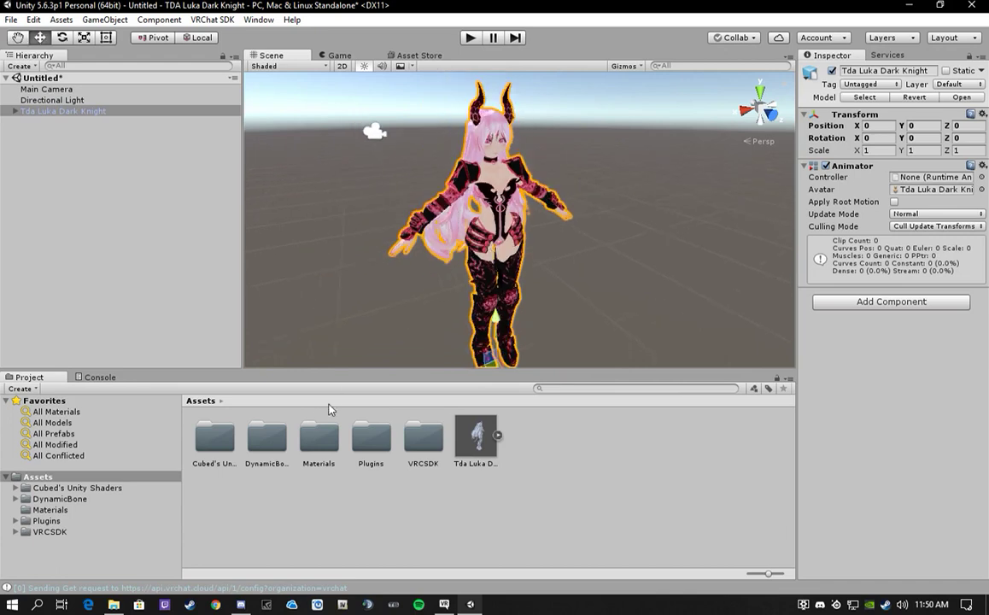
Set the Rendering Mode of all 14 materials in the Materials folder to Cutout.
click(269, 440)
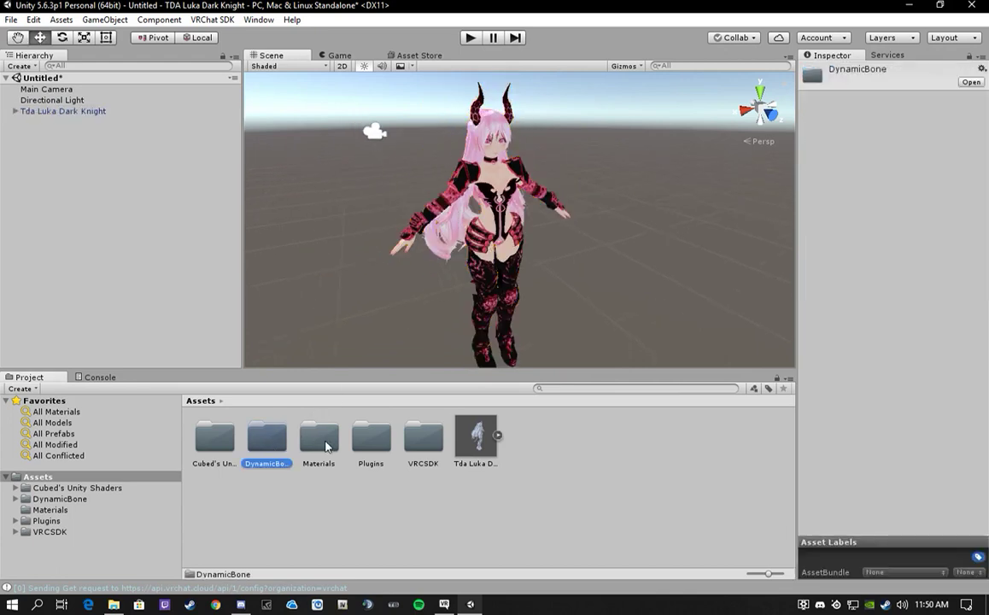
double_click(322, 440)
click(221, 443)
scroll(221, 453, down, 3)
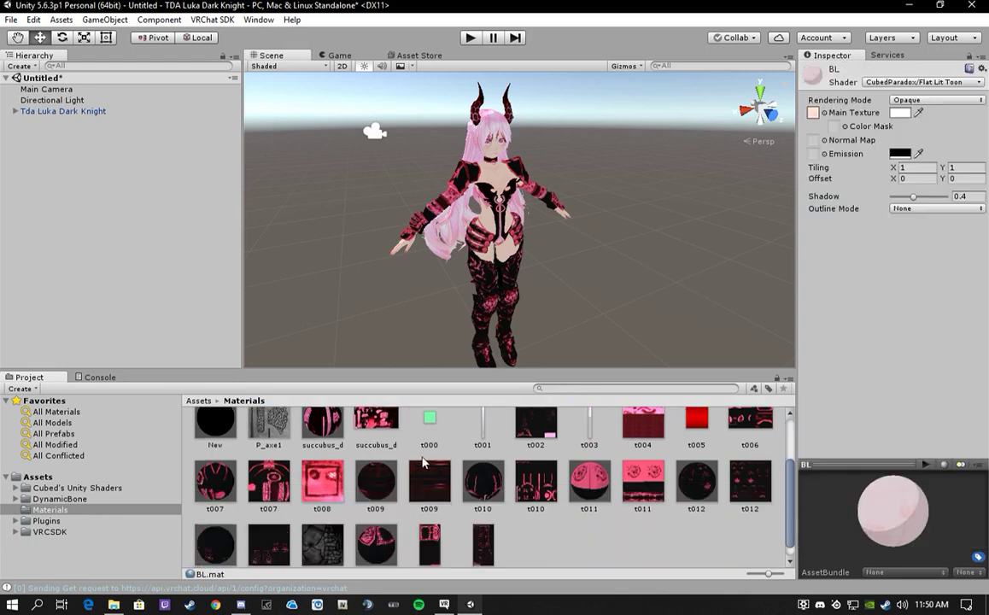
shift+click(500, 532)
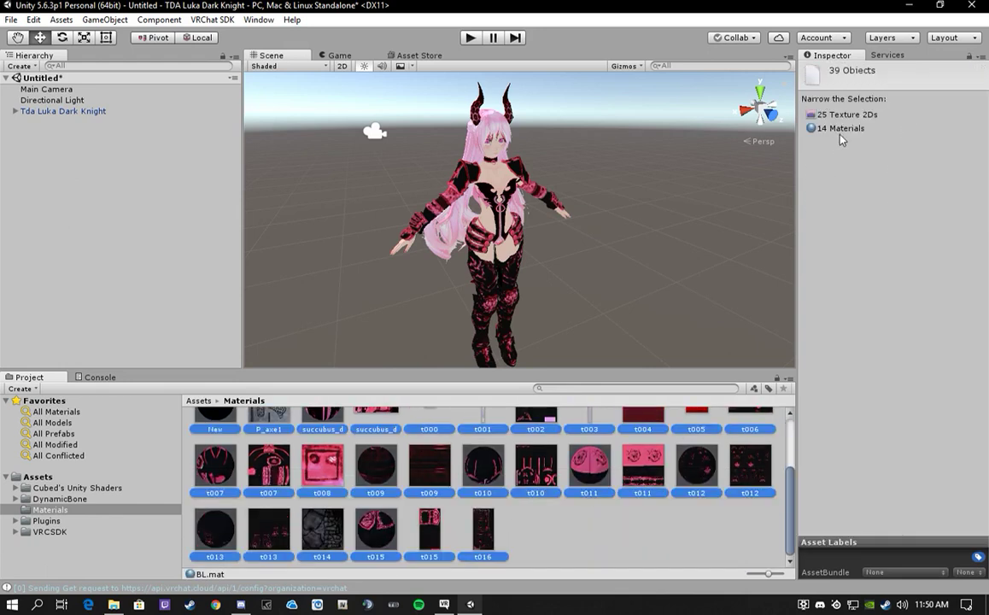
click(841, 131)
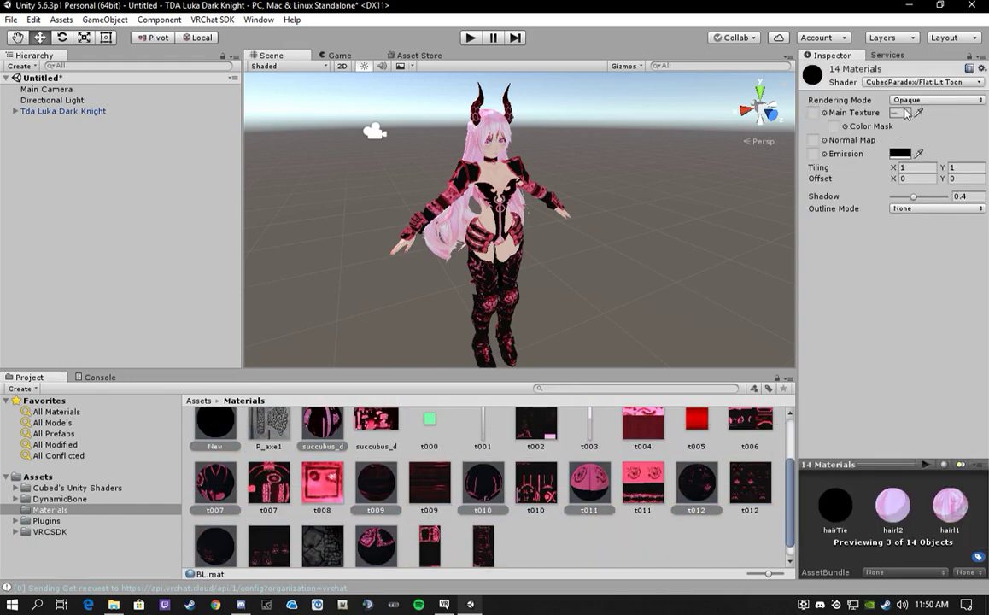
click(907, 101)
click(920, 134)
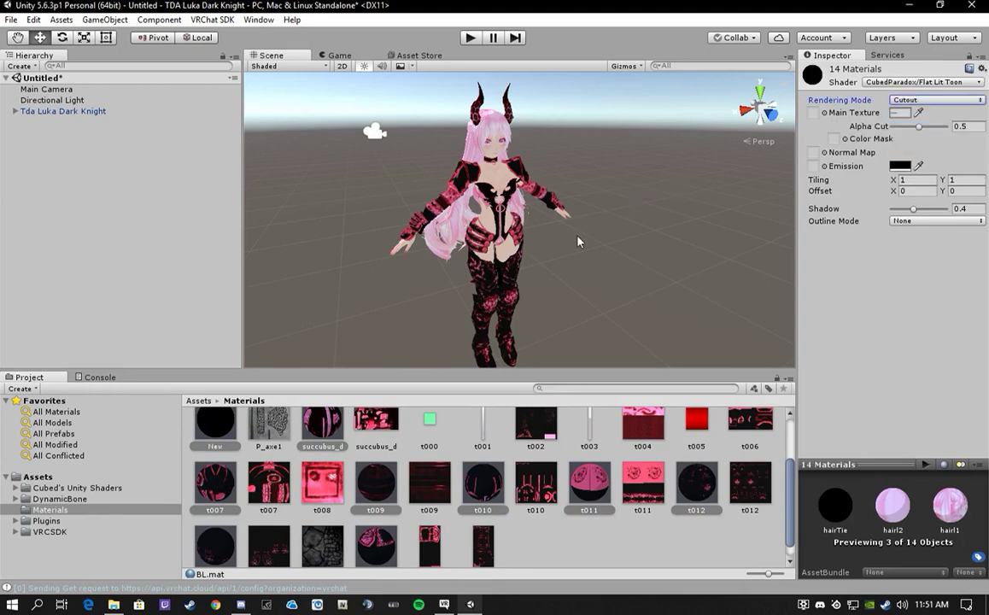
Examine the model's torso, outfit and legs up close for transparency and missing back faces.
scroll(555, 218, up, 5)
middle_drag(547, 185, 571, 244)
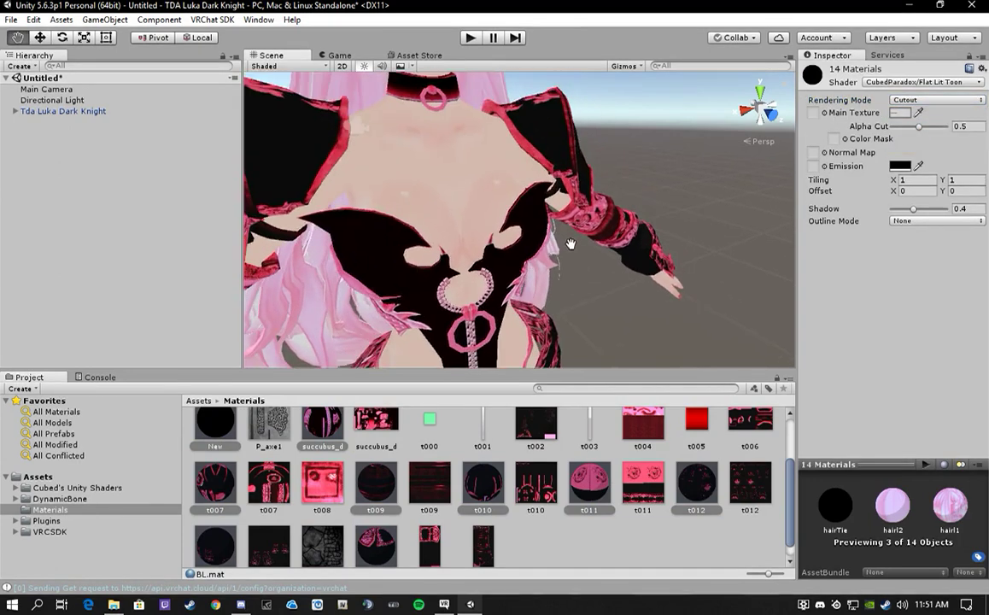
scroll(570, 244, down, 8)
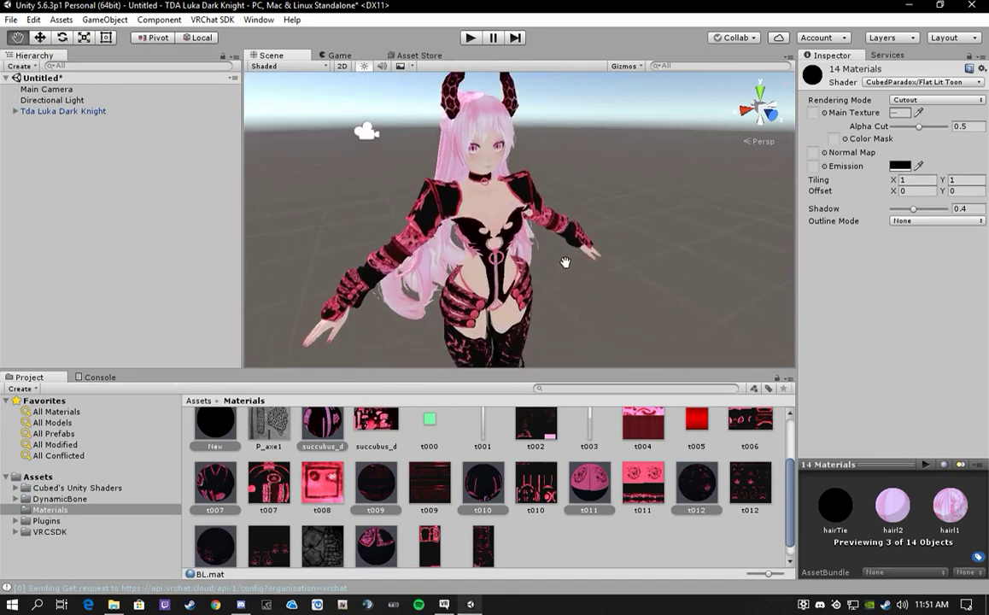
drag(564, 263, 607, 180)
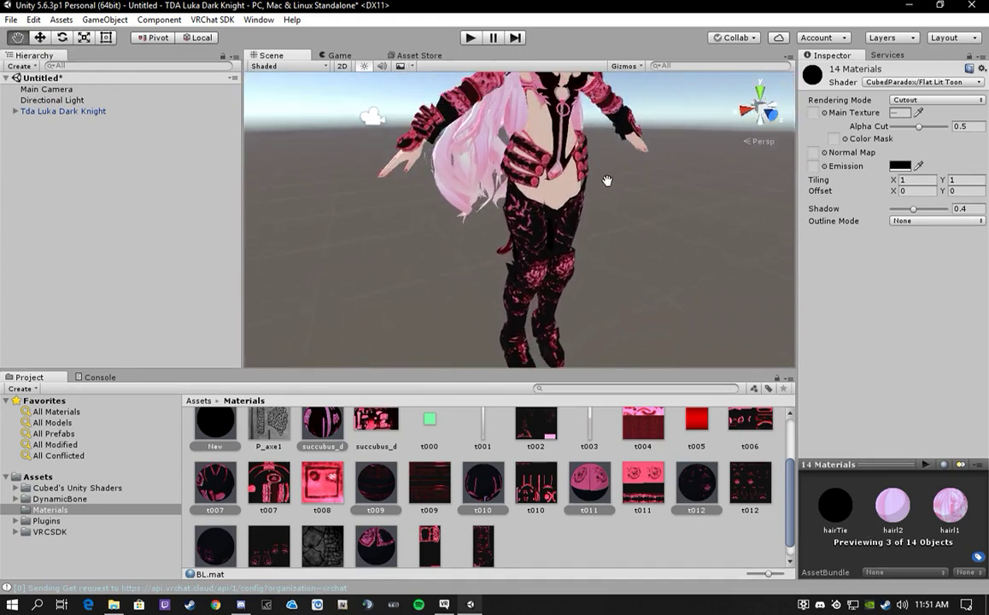
middle_drag(607, 180, 652, 207)
alt+drag(548, 220, 600, 247)
middle_drag(600, 247, 550, 222)
scroll(518, 248, up, 7)
mouse_move(620, 253)
middle_down()
mouse_move(608, 238)
mouse_move(618, 254)
mouse_move(612, 262)
middle_up()
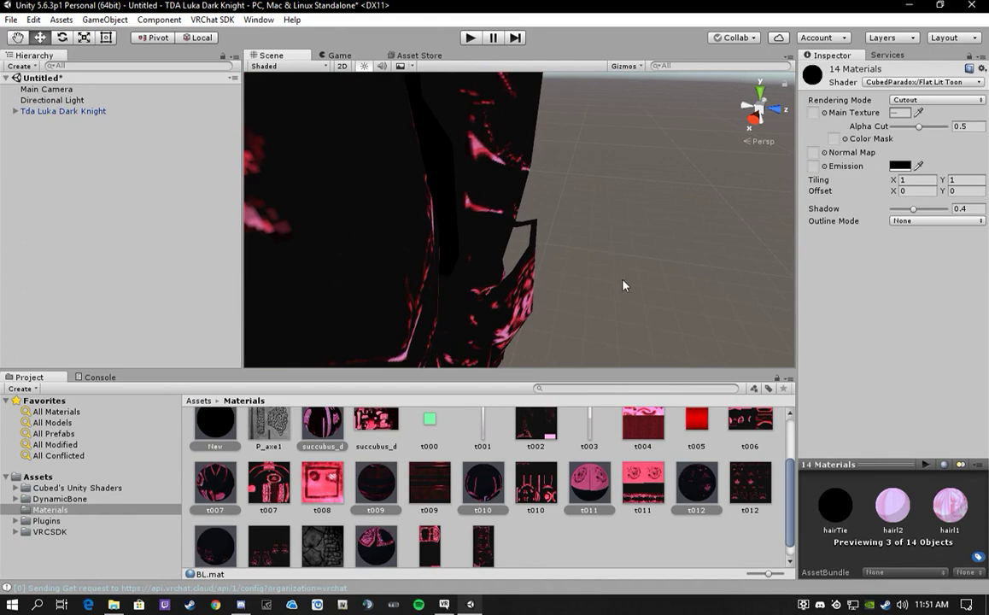
Try the CubedParadox/Flat Lit Toon Lite Double Sided shader on the t007 material, then restore Flat Lit Toon.
click(214, 486)
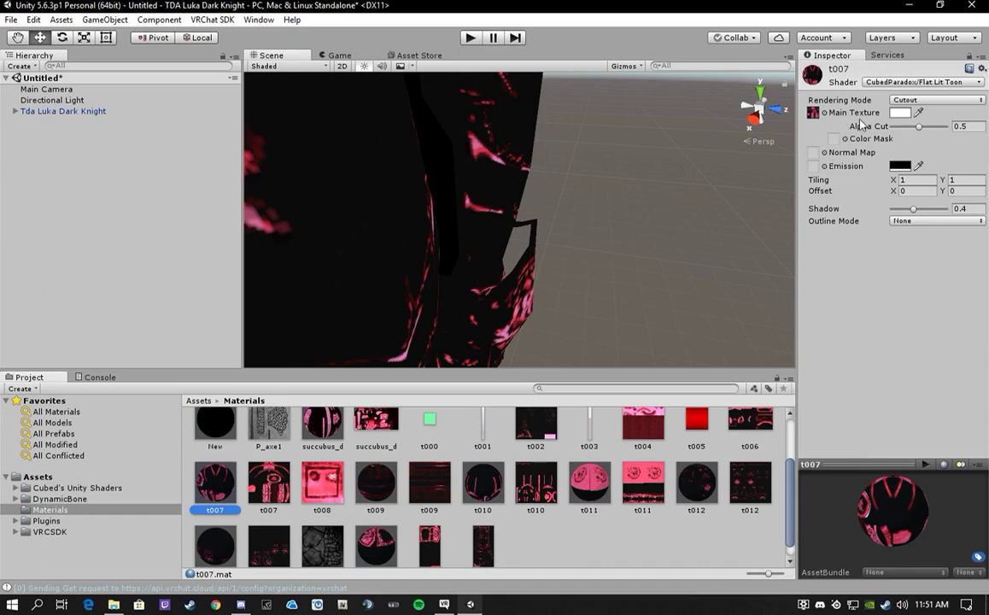
click(886, 84)
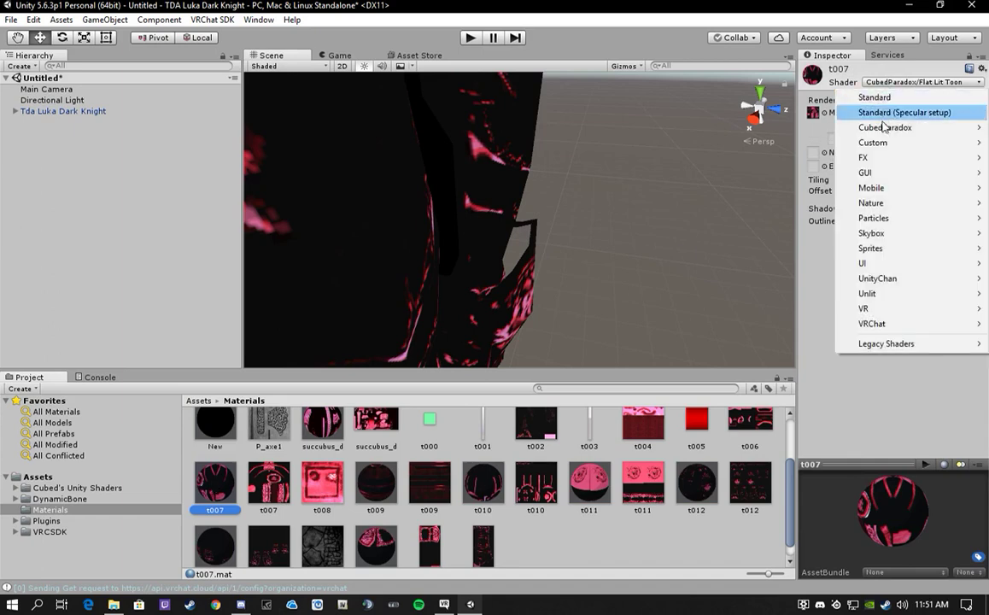
mouse_move(884, 130)
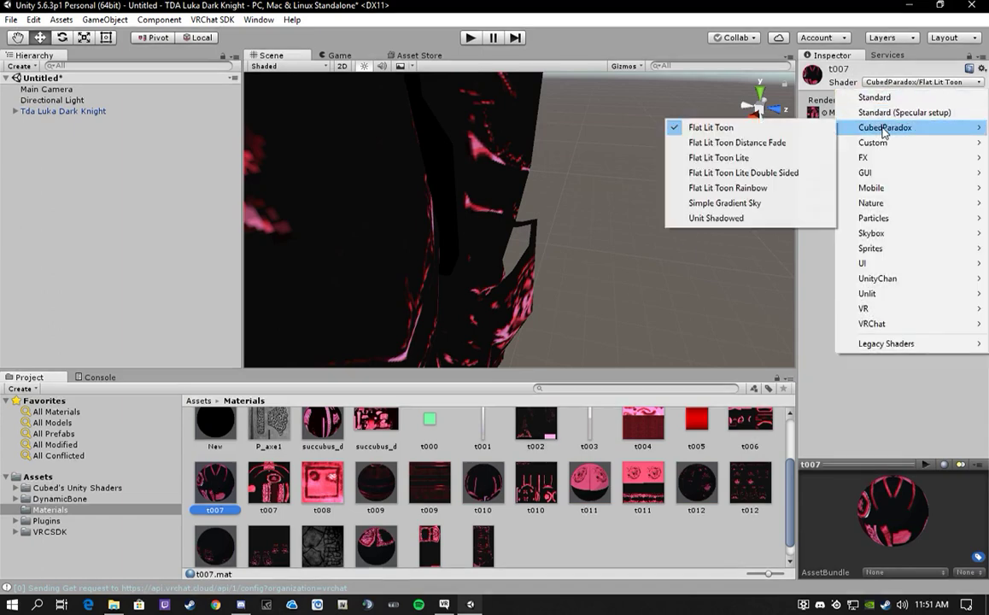
click(765, 173)
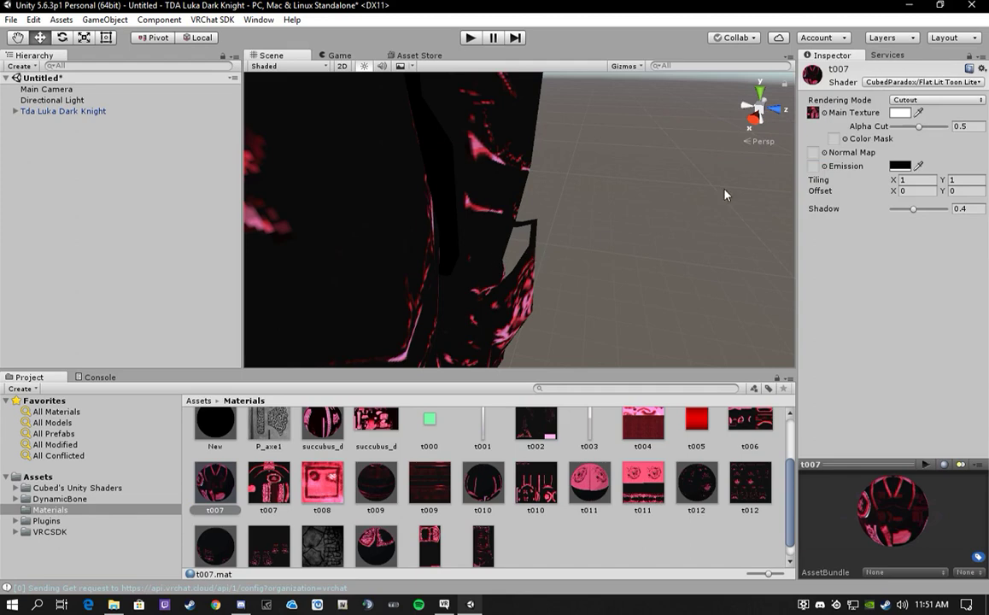
click(923, 83)
mouse_move(890, 129)
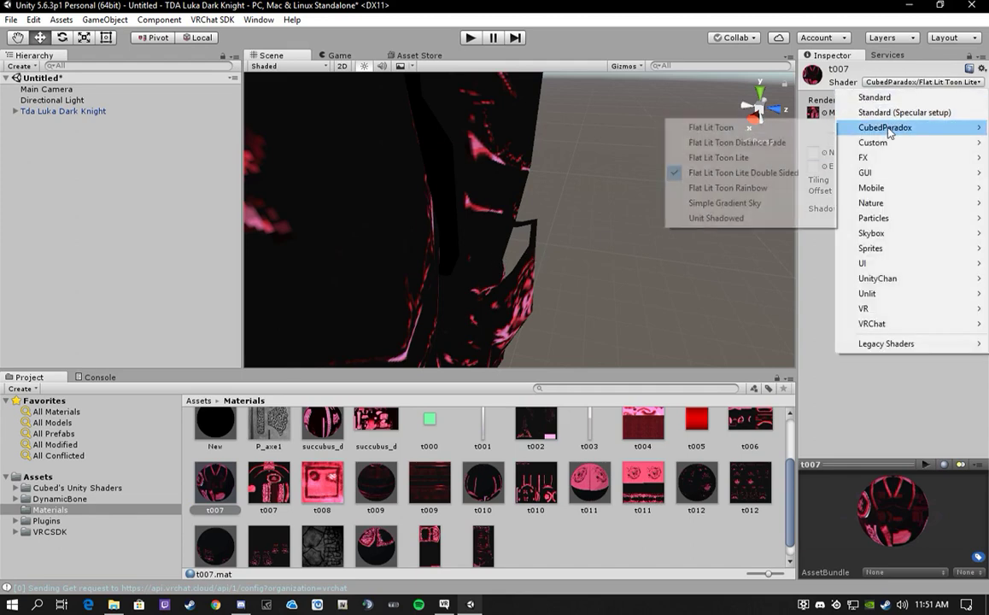
click(694, 127)
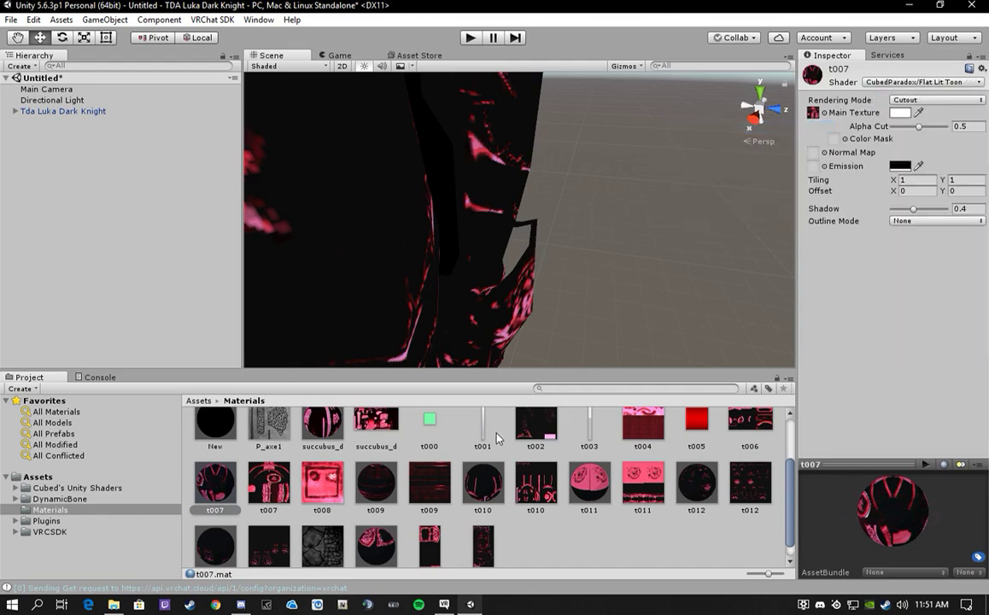
Try the CubedParadox/Flat Lit Toon Lite Double Sided shader on the t009 material, then restore Flat Lit Toon.
click(384, 489)
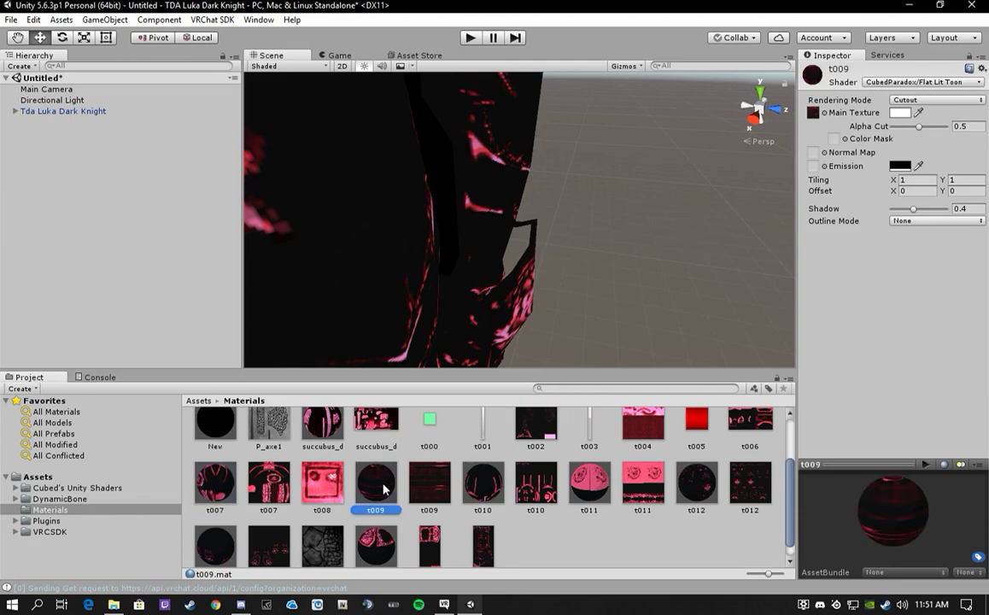
click(888, 82)
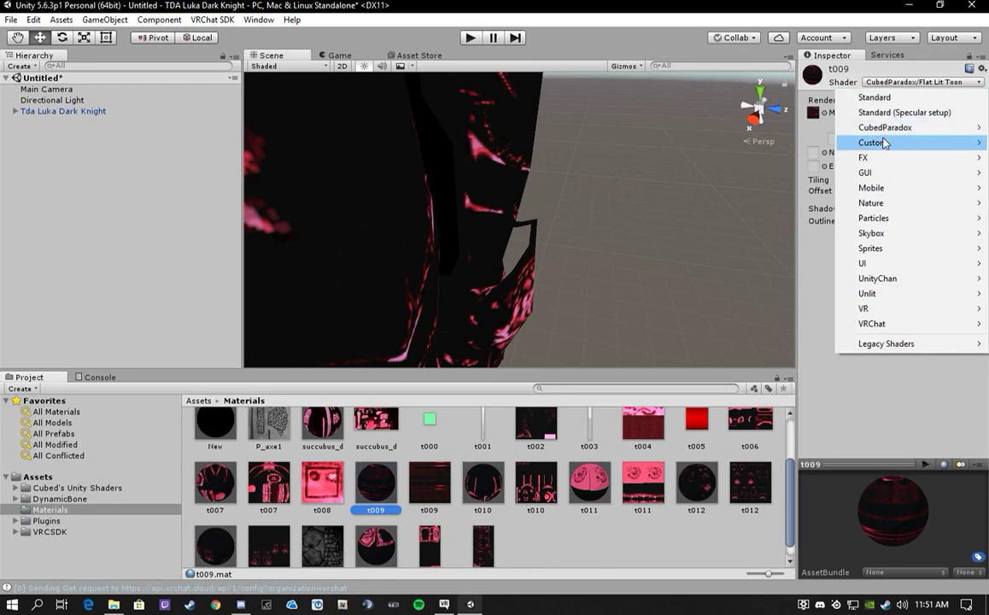
mouse_move(877, 128)
click(752, 158)
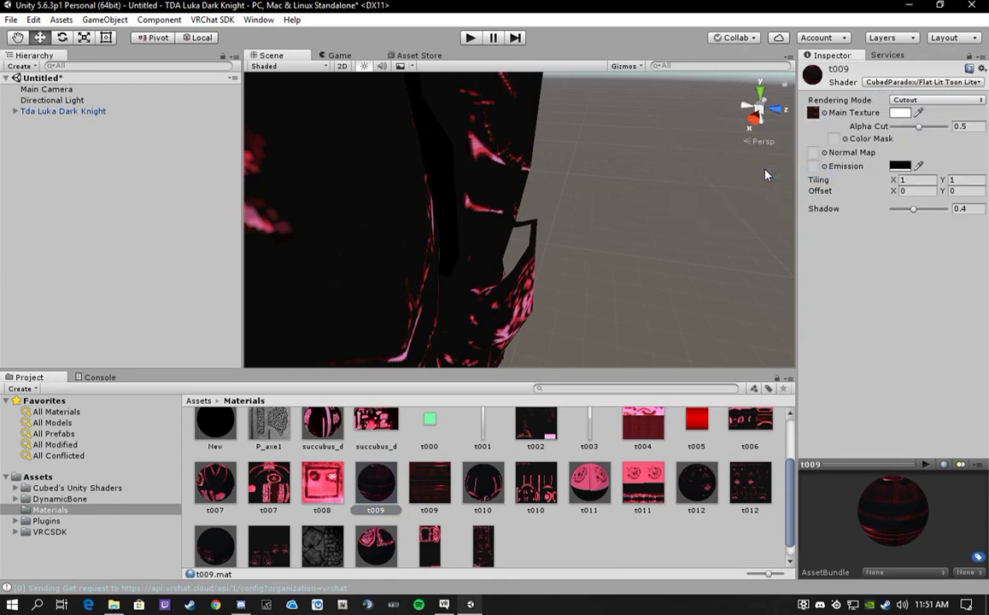
click(911, 86)
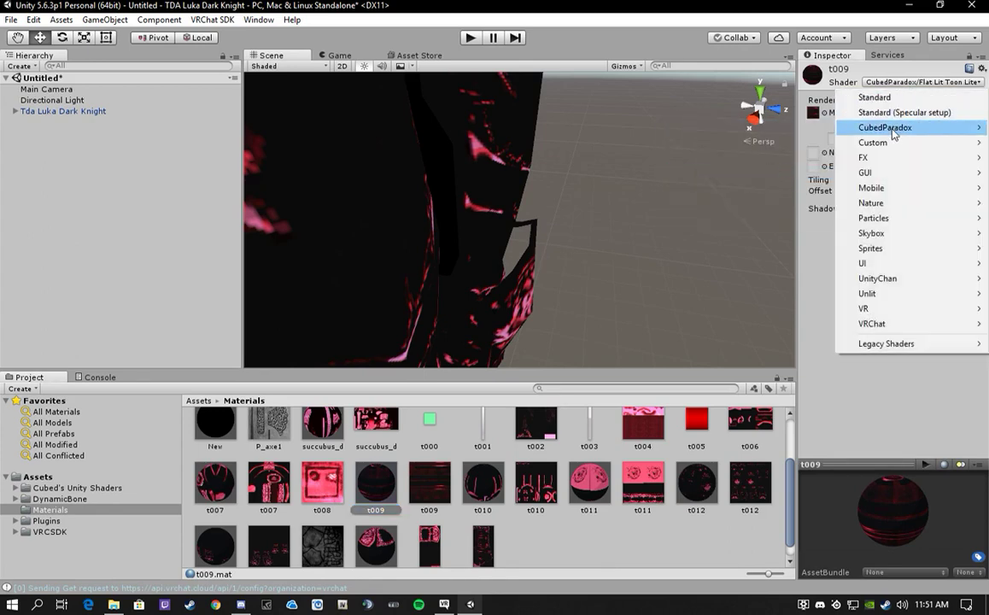
mouse_move(863, 128)
click(712, 127)
Try the CubedParadox/Flat Lit Toon Lite Double Sided shader on the t010 material, then restore Flat Lit Toon.
click(480, 480)
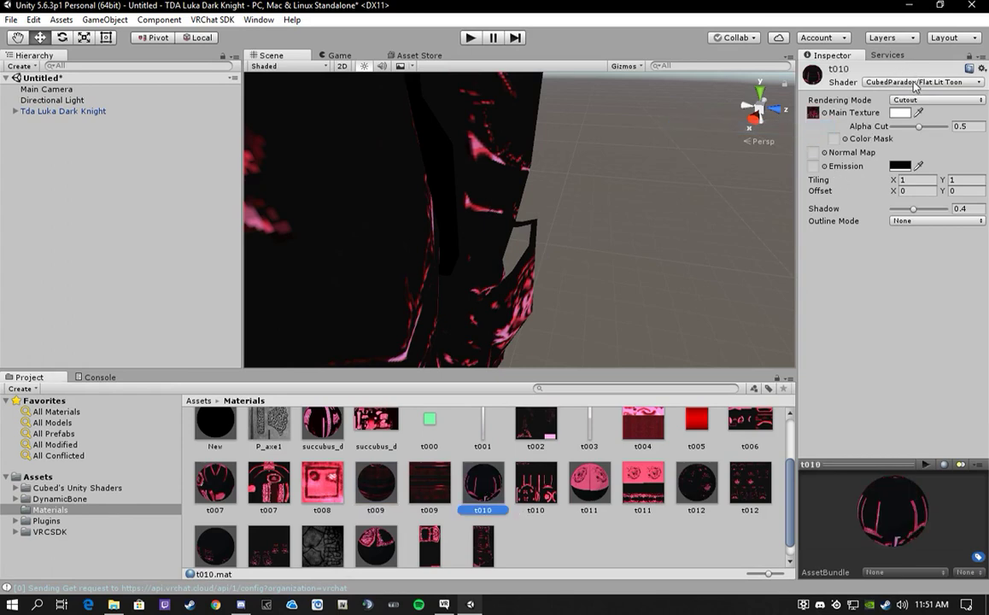
click(915, 85)
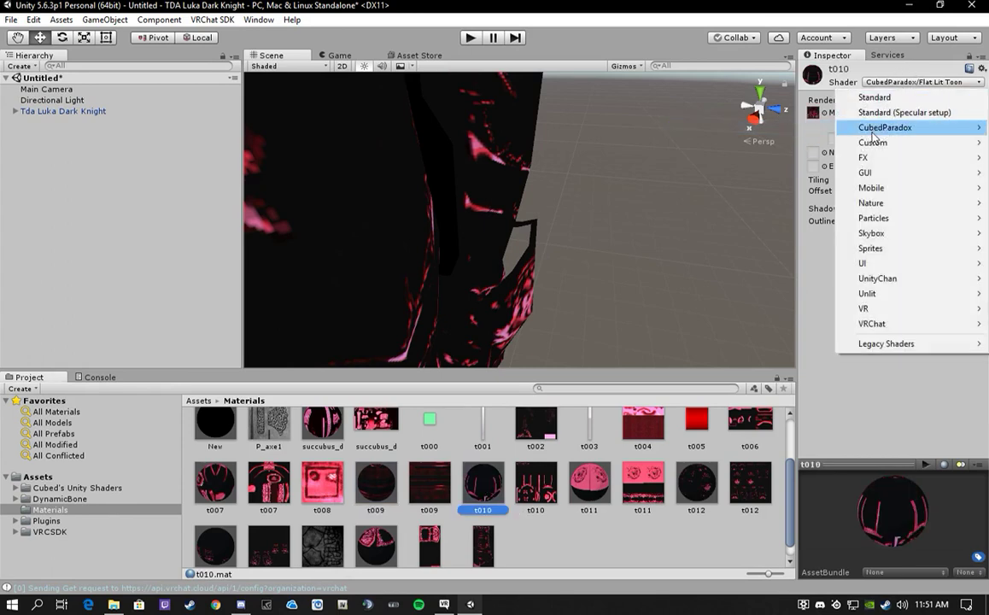
mouse_move(903, 127)
click(789, 172)
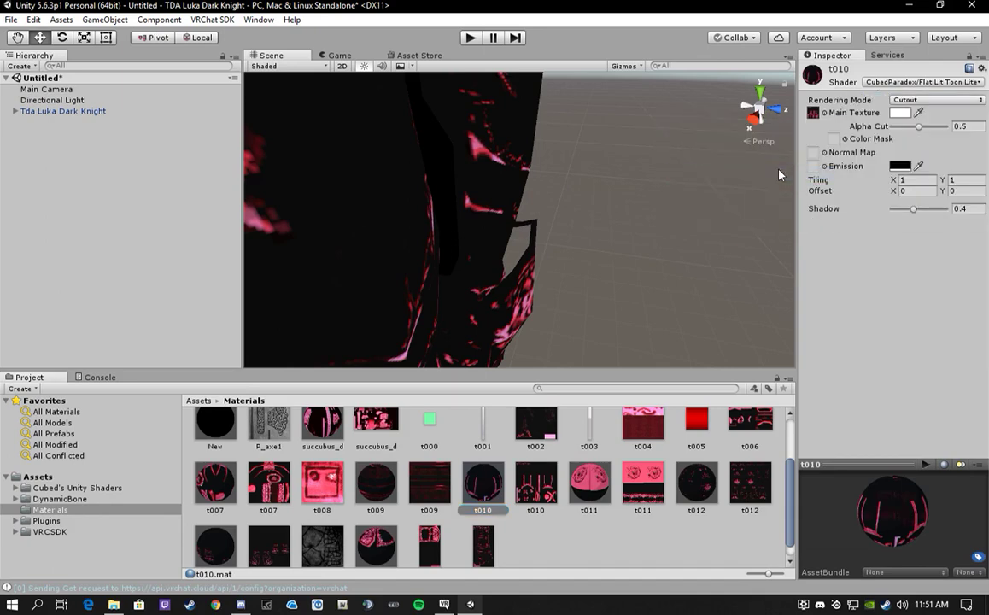
click(901, 82)
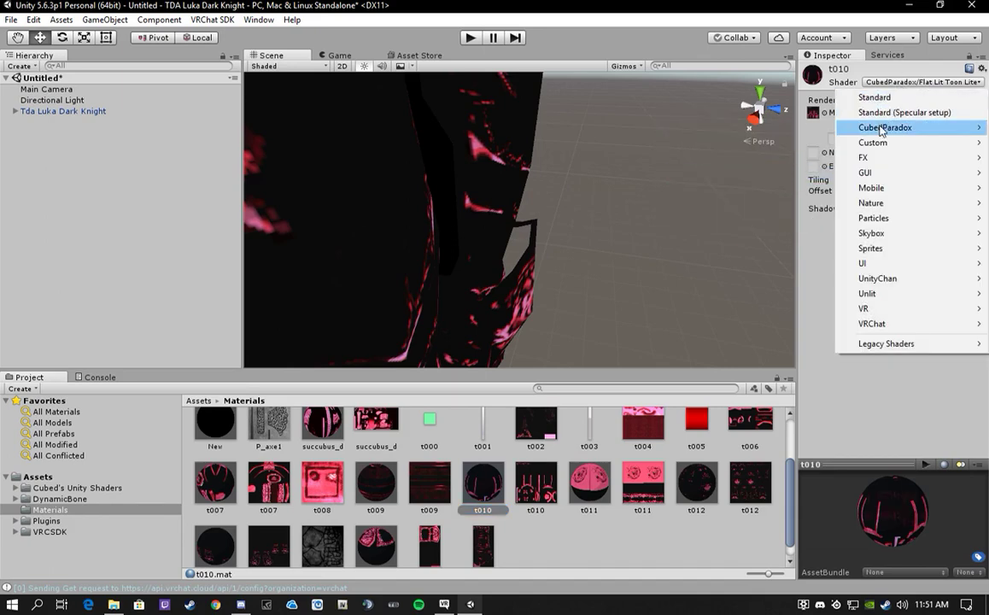
mouse_move(879, 128)
click(775, 128)
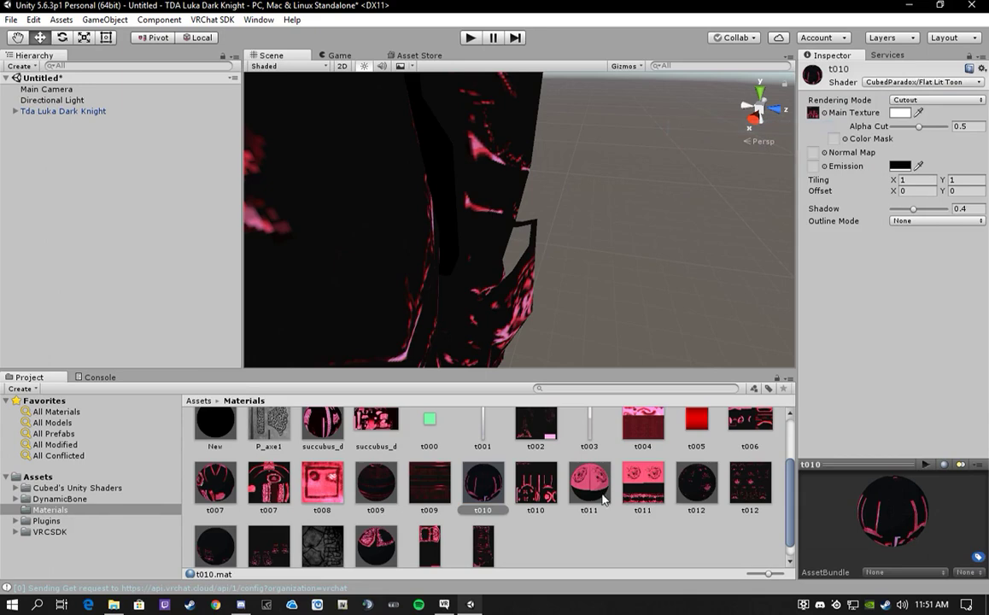
Try the CubedParadox/Flat Lit Toon Lite Double Sided shader on the t011 material, then restore Flat Lit Toon.
click(589, 482)
click(901, 82)
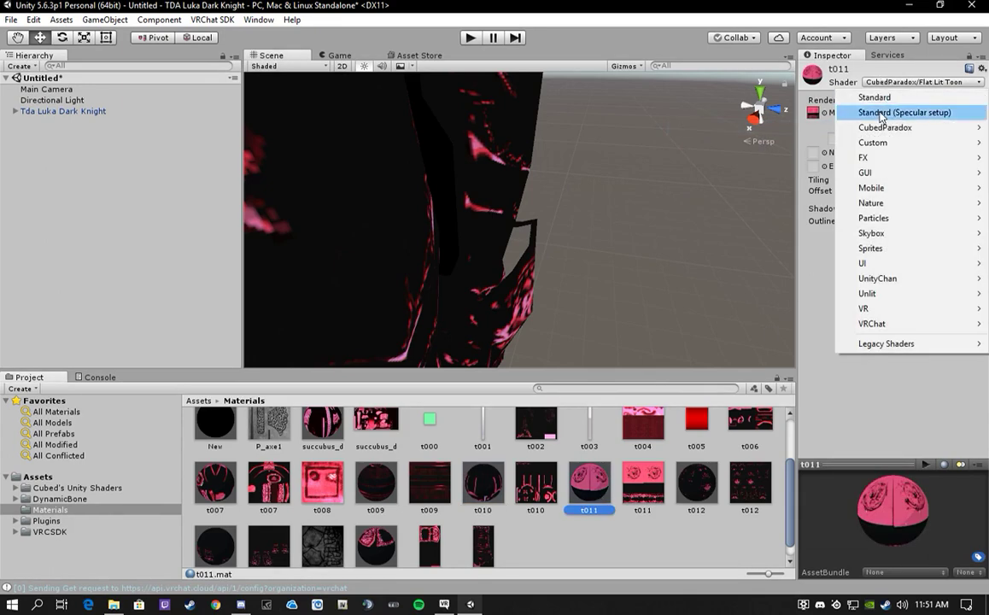
mouse_move(878, 130)
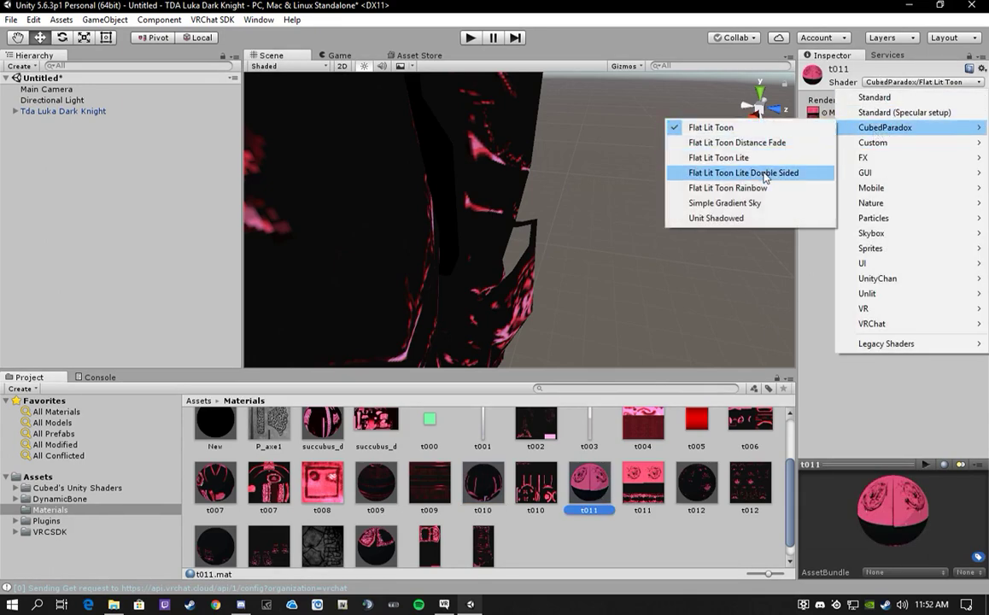
click(690, 157)
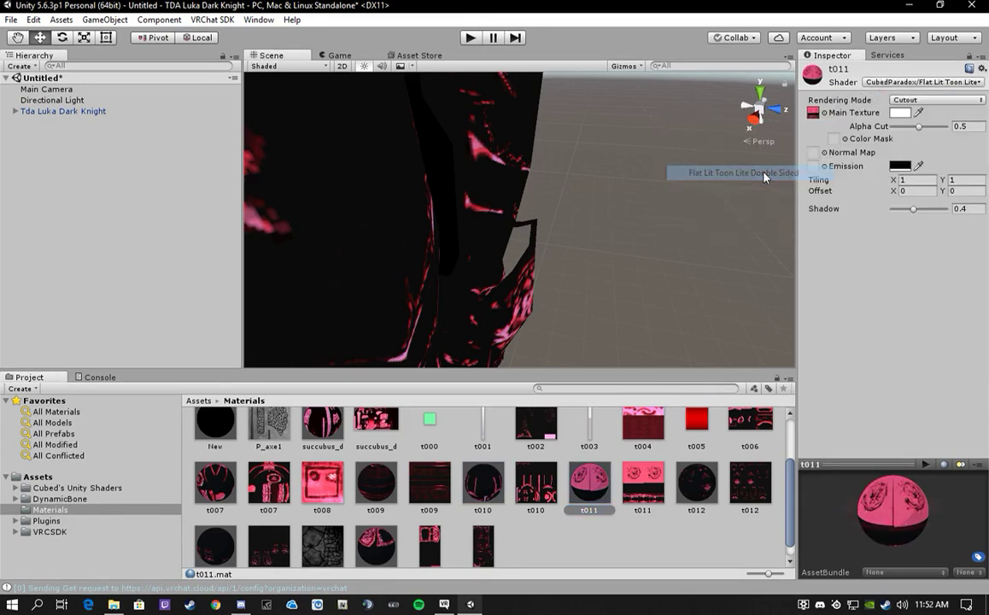
click(897, 82)
mouse_move(880, 129)
click(675, 116)
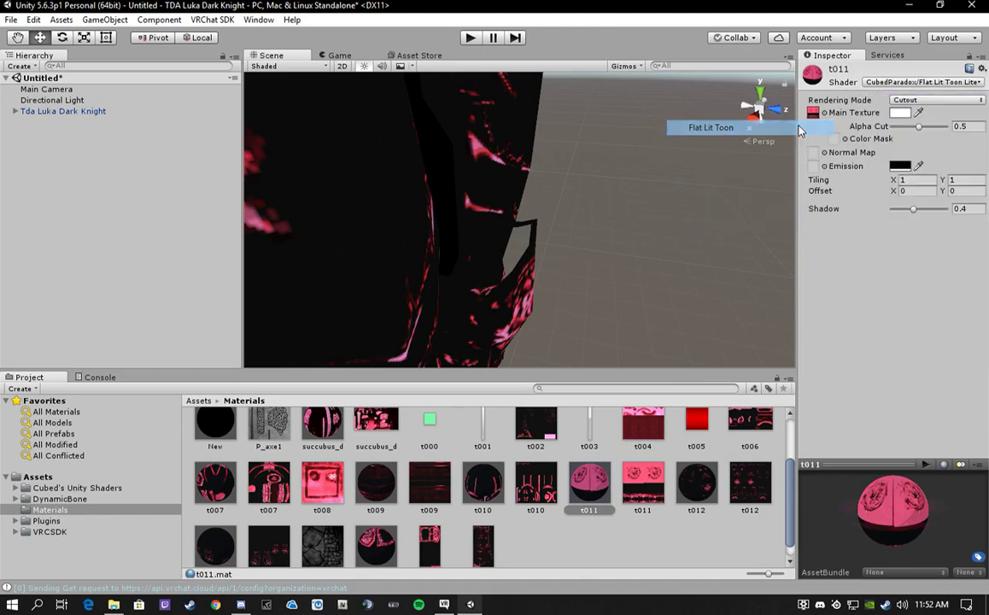
Apply the CubedParadox/Flat Lit Toon Lite Double Sided shader to the t012 material and check the boots from several sides.
click(701, 493)
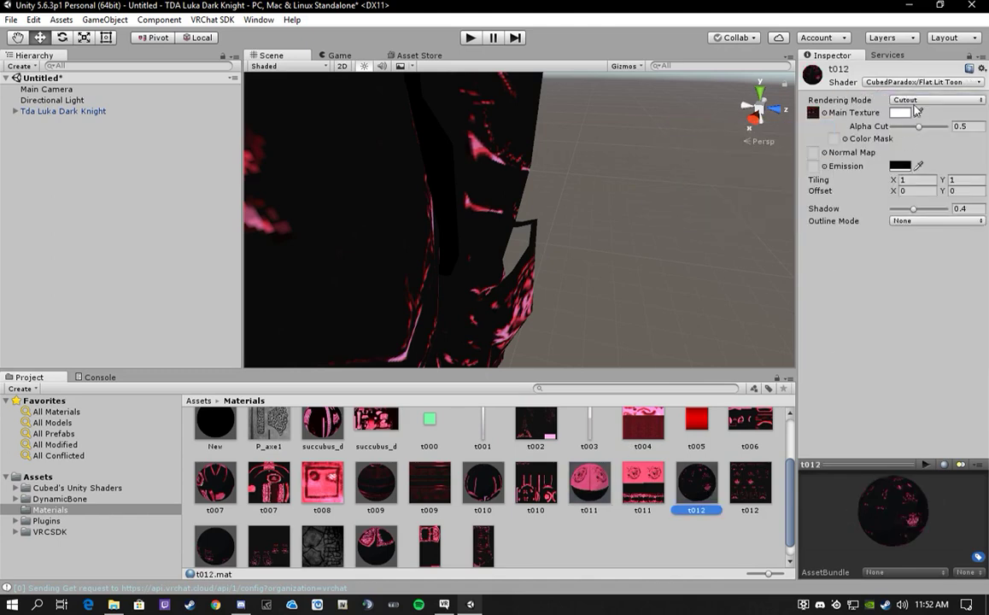
click(912, 82)
mouse_move(912, 131)
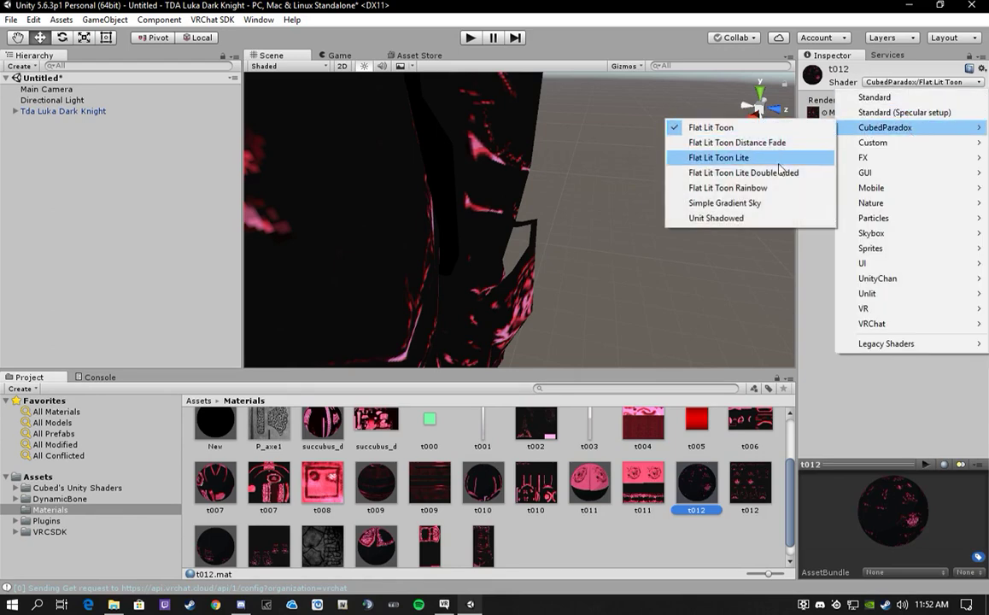
click(722, 156)
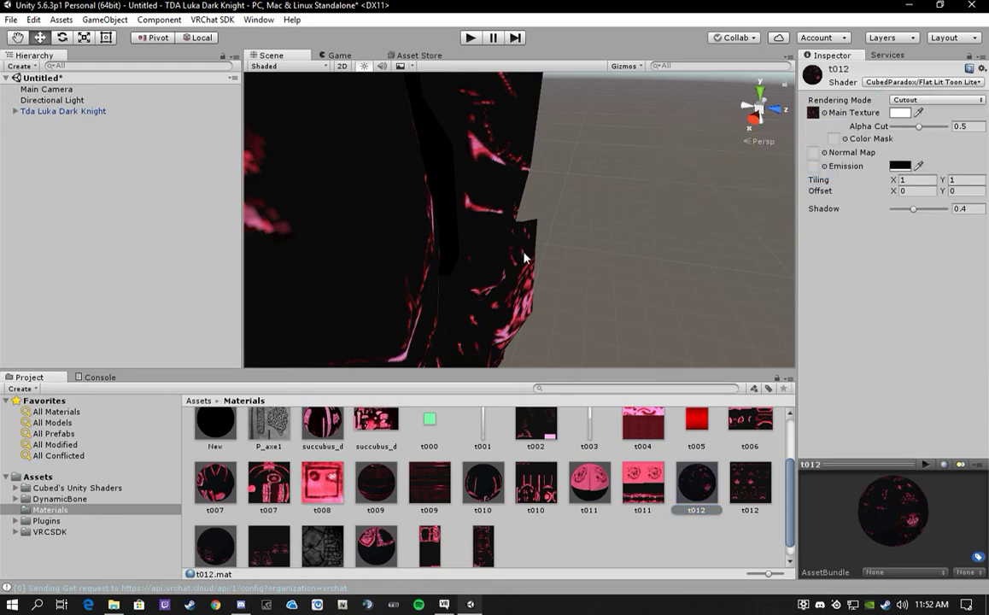
scroll(536, 283, down, 5)
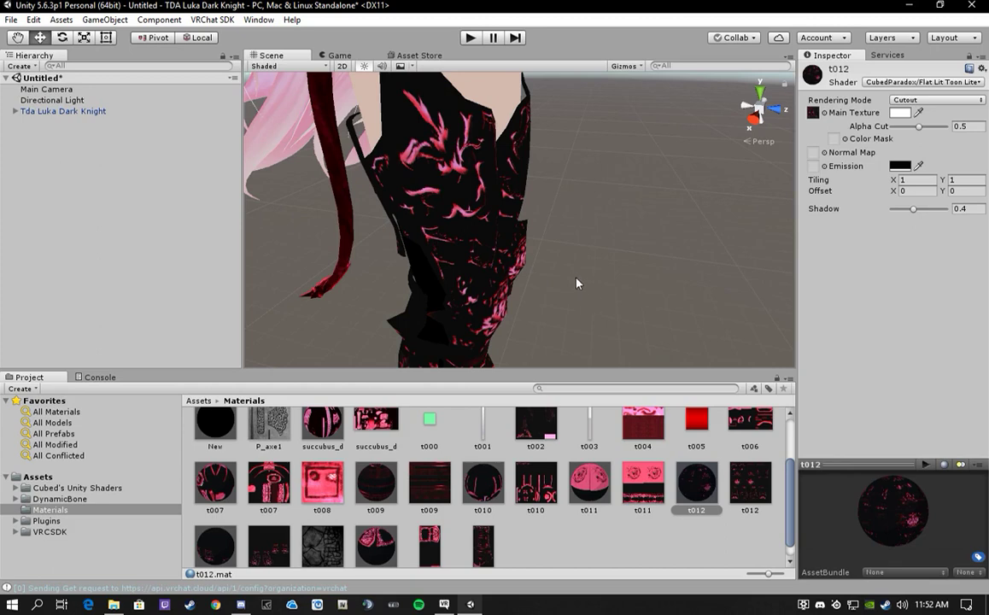
right_drag(576, 283, 611, 287)
middle_drag(611, 287, 564, 306)
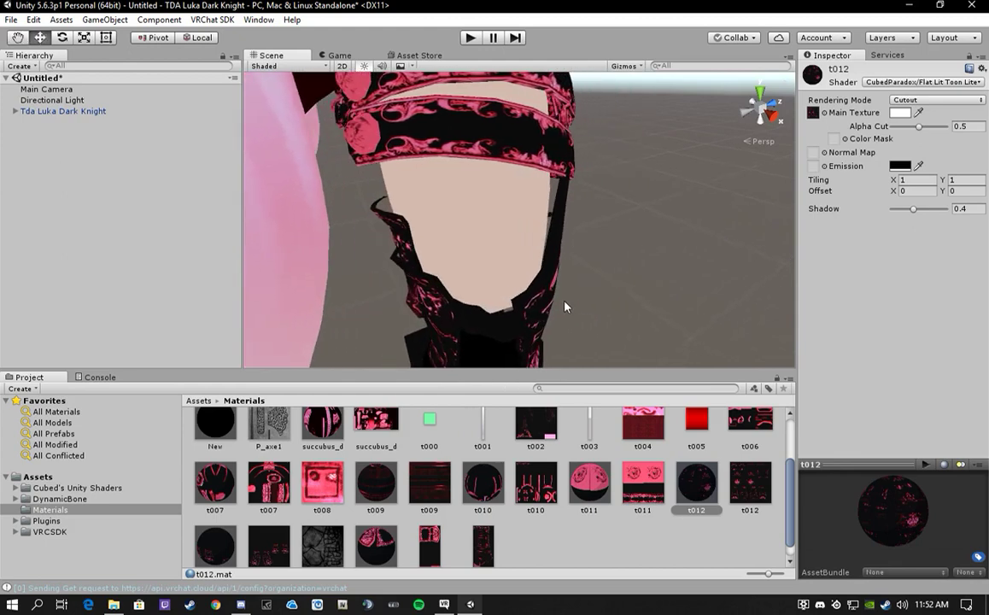
Apply the CubedParadox/Flat Lit Toon Lite Double Sided shader to the t013 material.
click(229, 548)
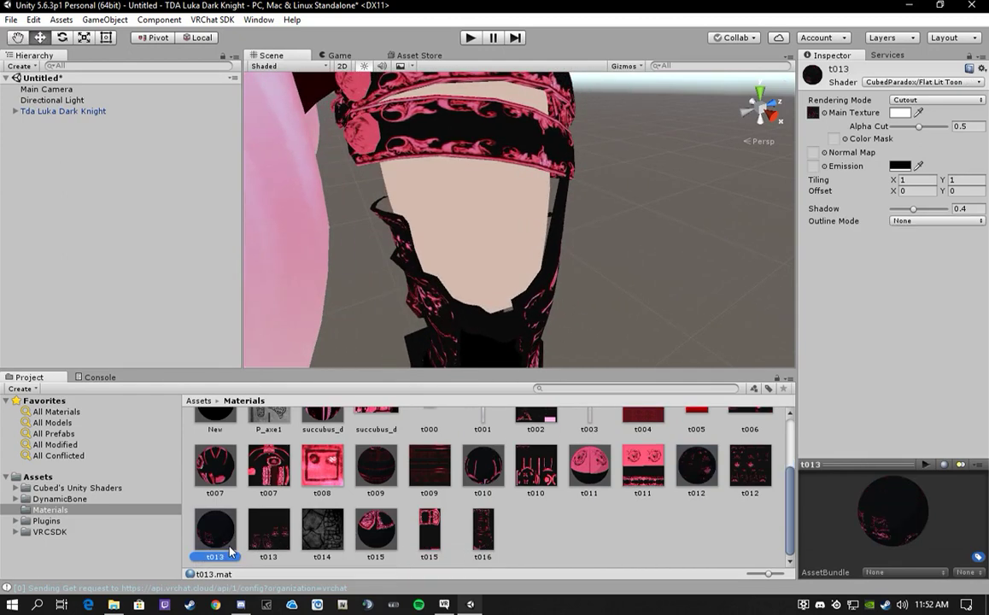
click(892, 82)
mouse_move(884, 127)
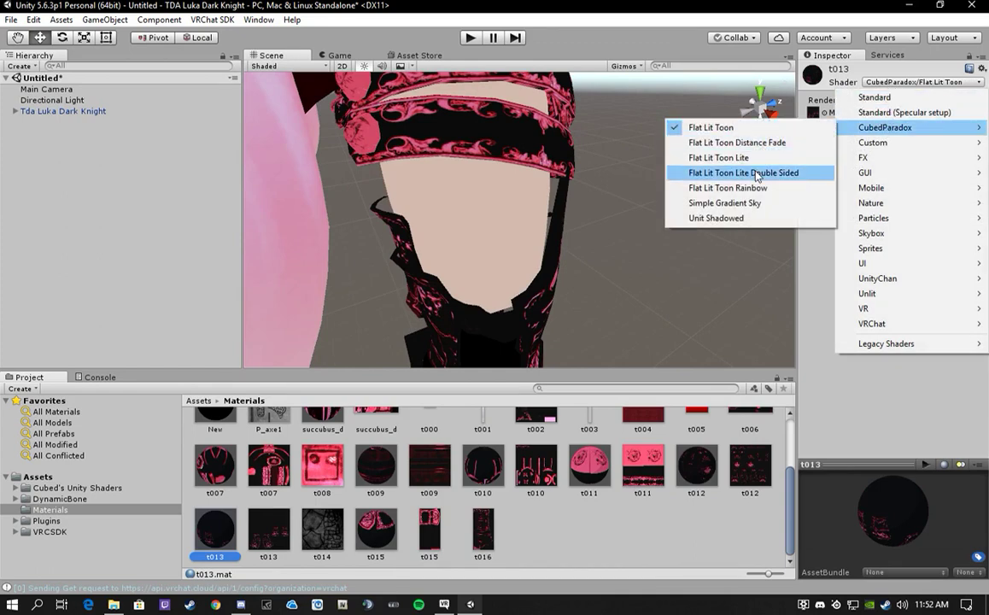
click(752, 157)
Examine the model's sleeves, hair and outfit from all round, finishing with the whole avatar in view.
middle_drag(683, 154, 649, 223)
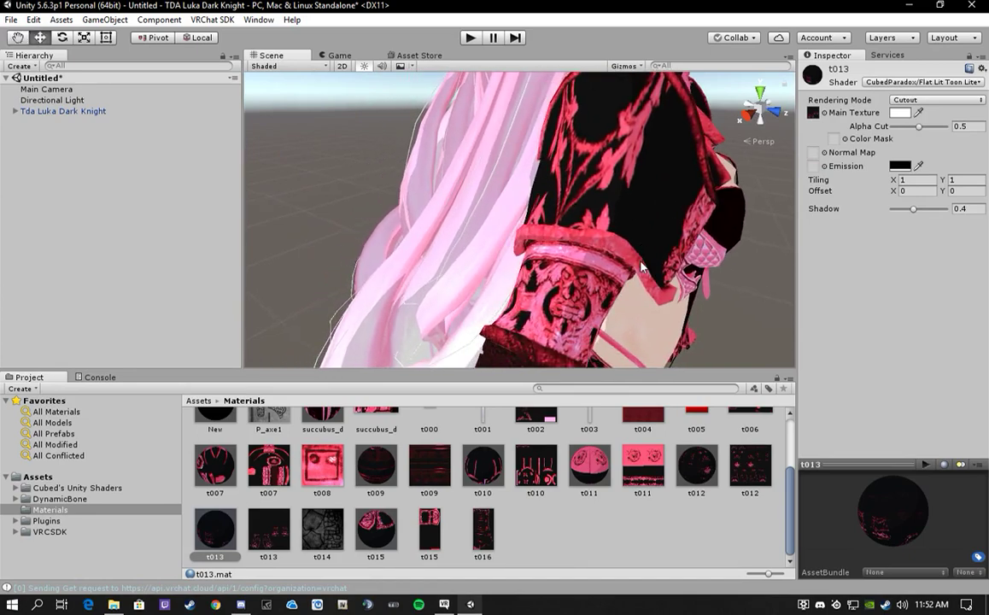
right_drag(651, 282, 658, 162)
middle_drag(662, 342, 675, 205)
middle_drag(675, 265, 591, 315)
right_drag(591, 316, 581, 359)
middle_drag(588, 290, 598, 334)
middle_drag(589, 171, 569, 311)
scroll(569, 263, down, 6)
middle_drag(570, 222, 573, 243)
right_drag(573, 243, 556, 334)
middle_drag(578, 286, 576, 285)
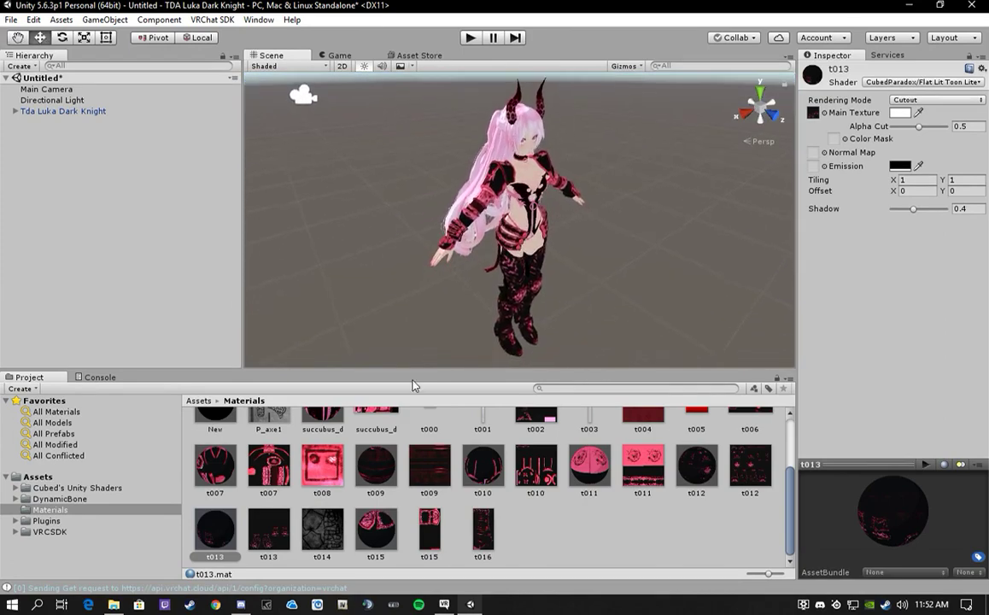
Change the Tda Luka Dark Knight model's rig animation type to Humanoid and apply the import settings.
click(199, 401)
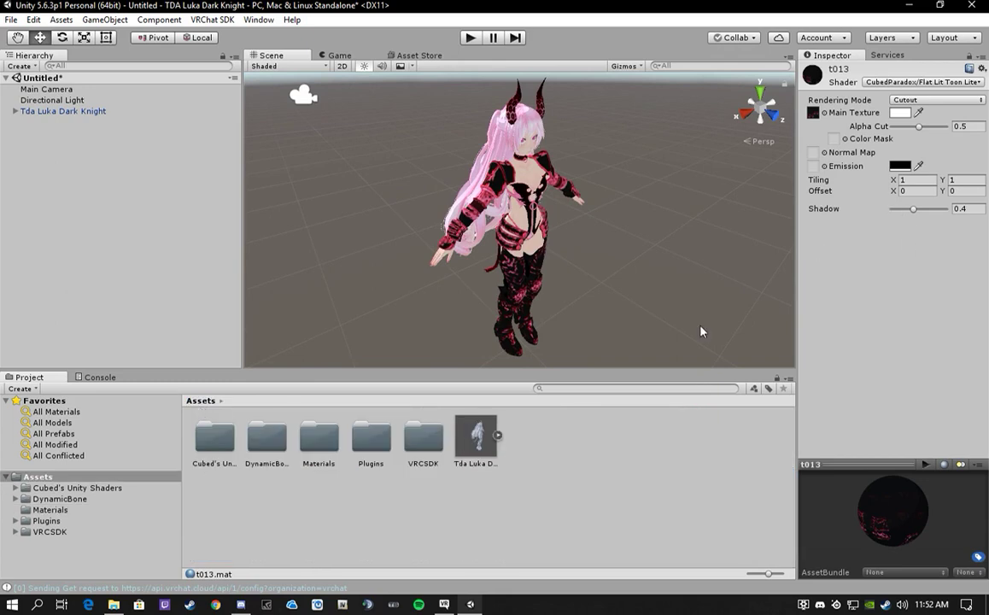
click(42, 113)
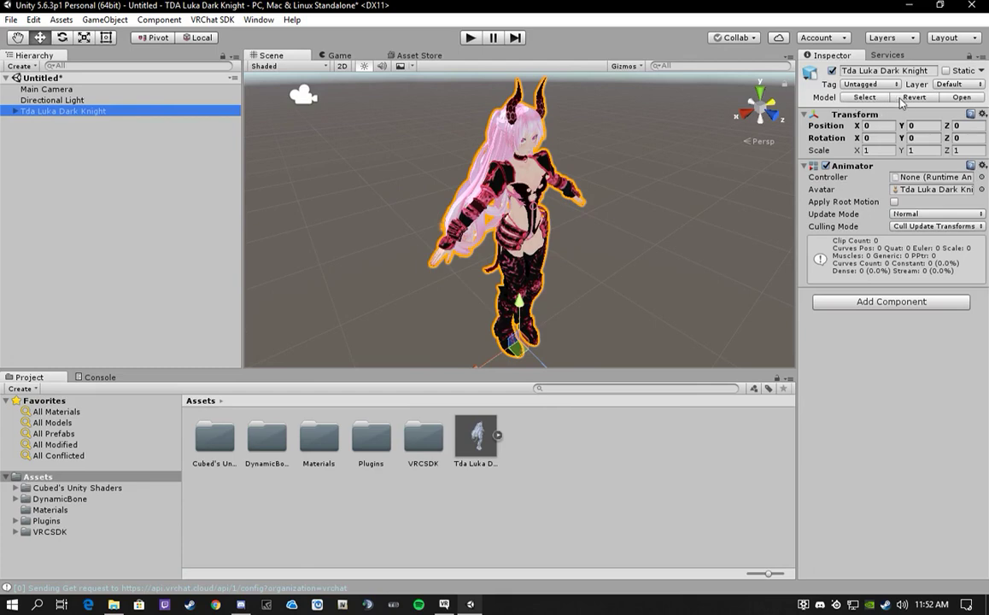
click(864, 97)
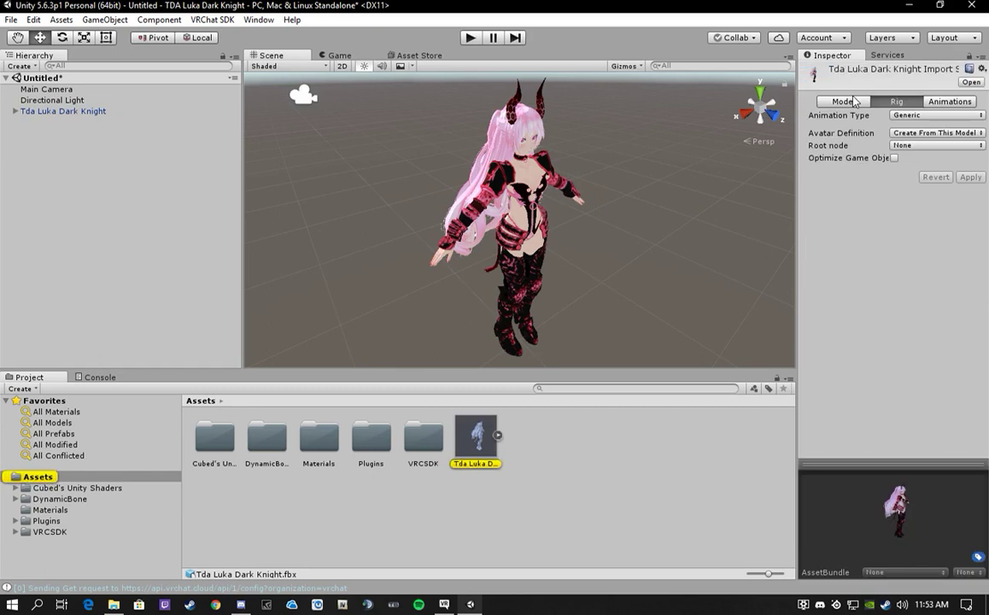
click(918, 116)
click(939, 184)
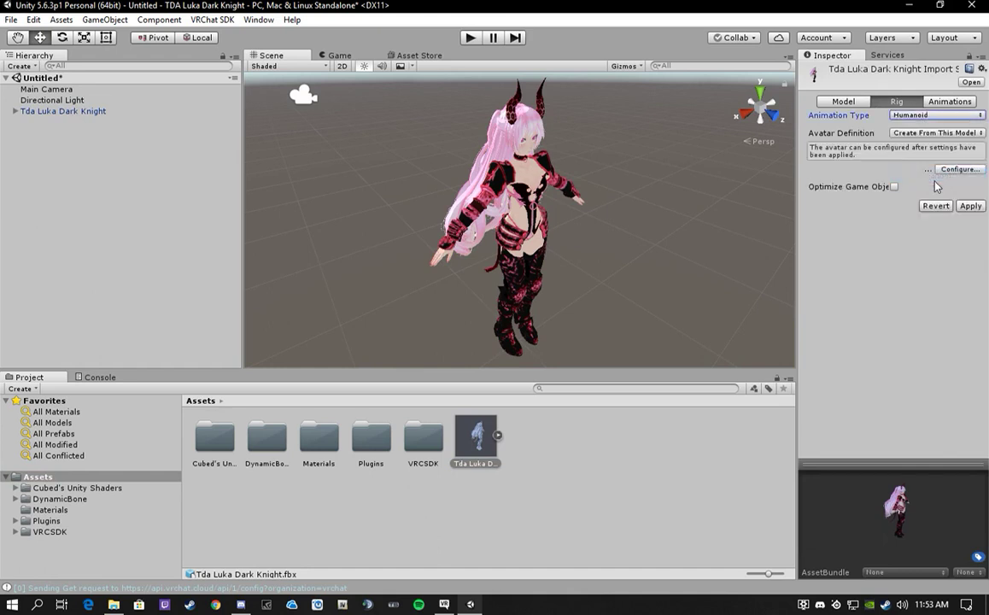
click(980, 207)
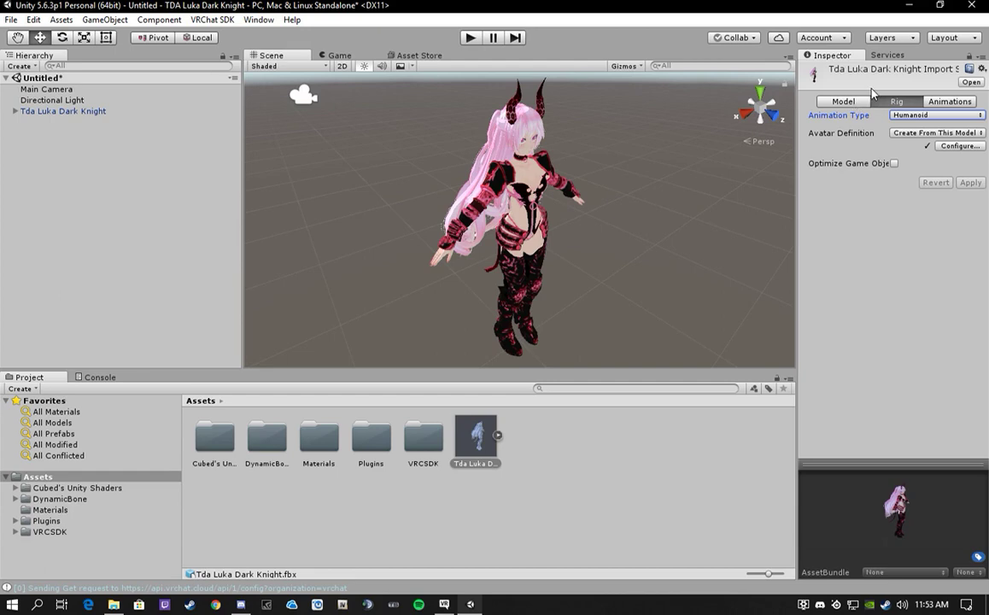
Add a VRC_Avatar Descriptor component to the Tda Luka Dark Knight object in the scene.
click(57, 114)
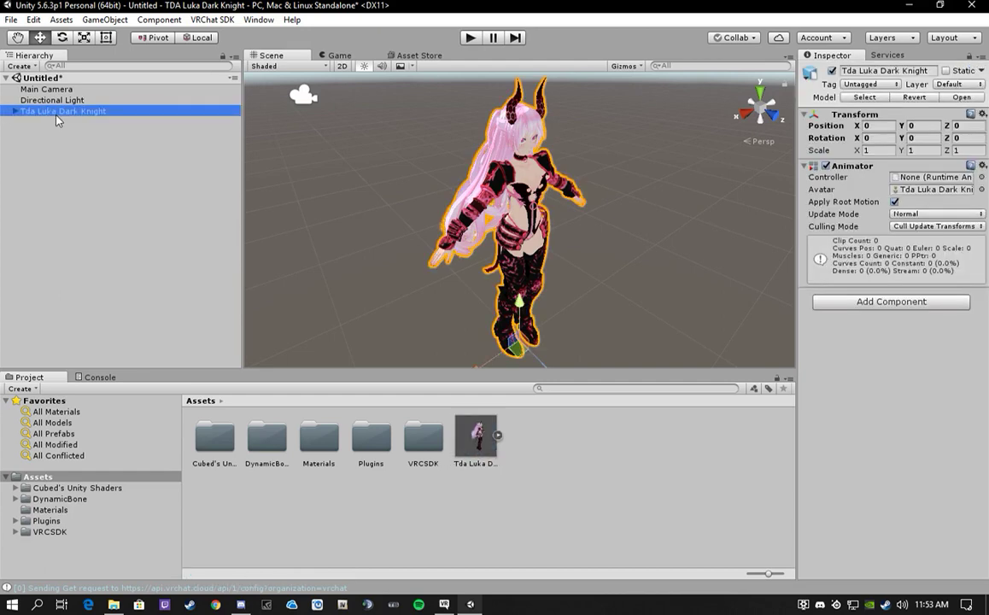
click(841, 302)
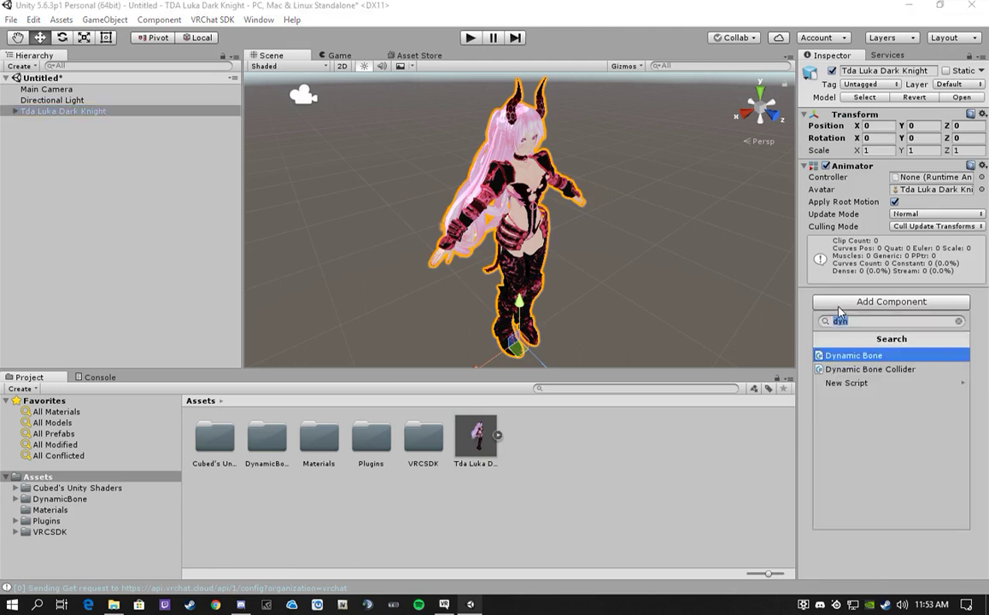
text(vrc)
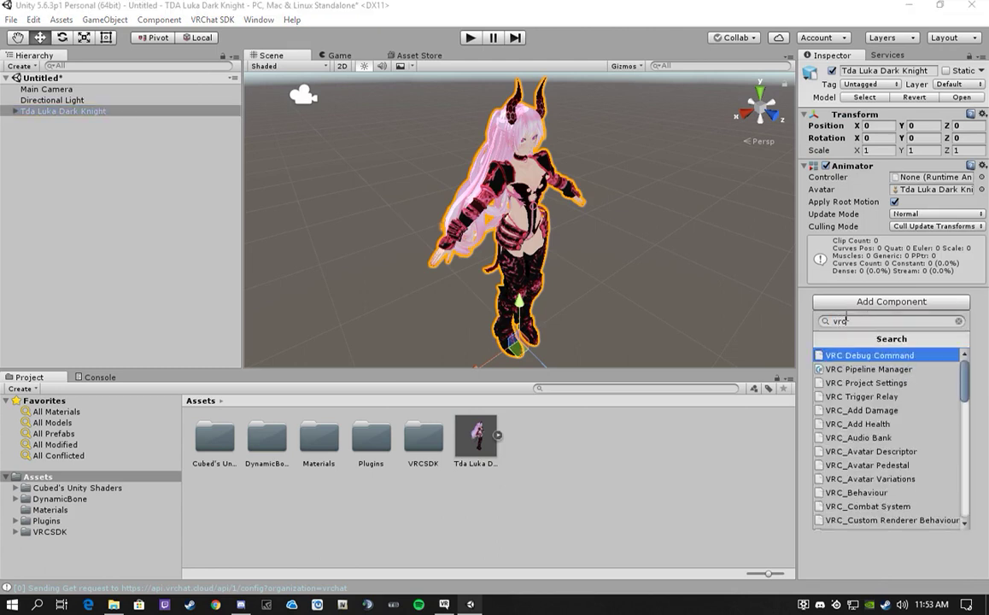
click(886, 452)
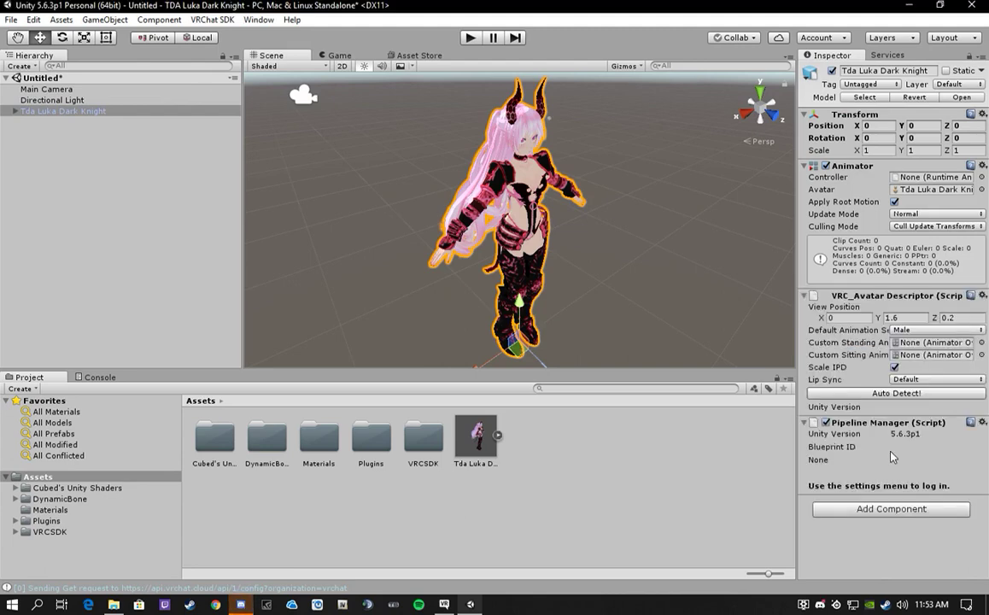
Set the descriptor's default animation set to Female, auto-detect the lip sync settings and review the assigned visemes.
click(907, 332)
click(915, 355)
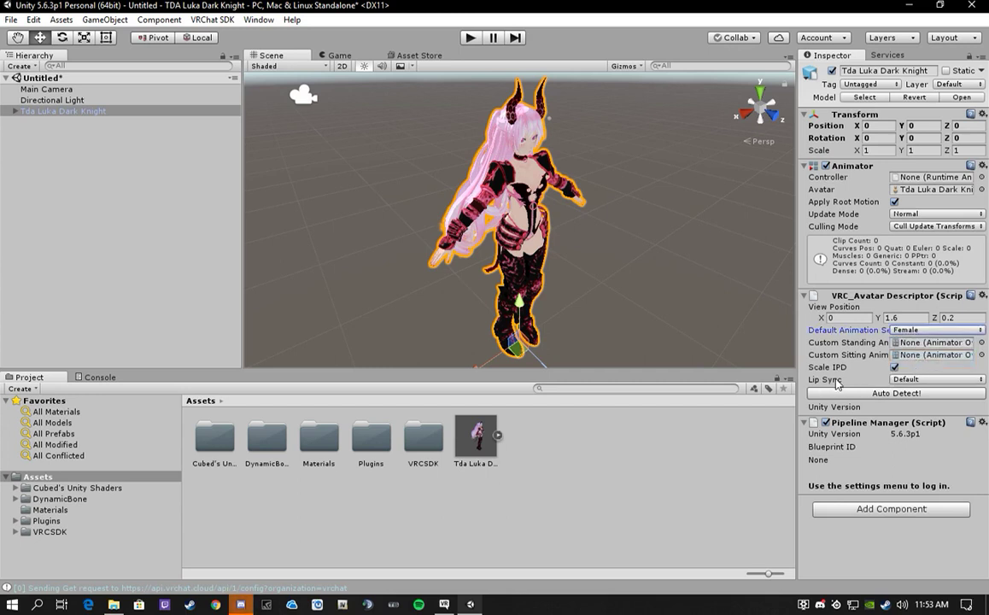
click(877, 392)
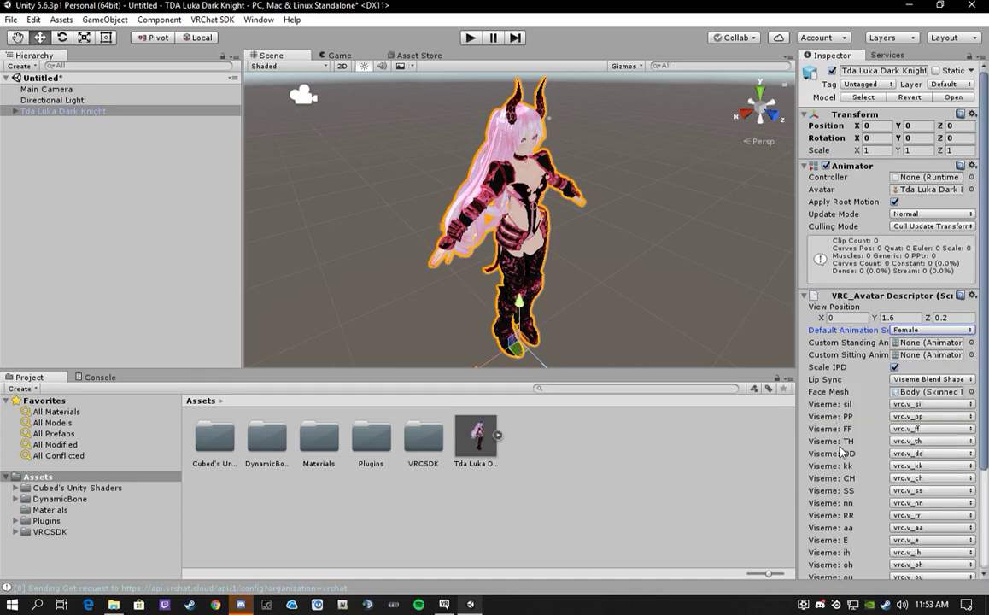
scroll(842, 444, down, 3)
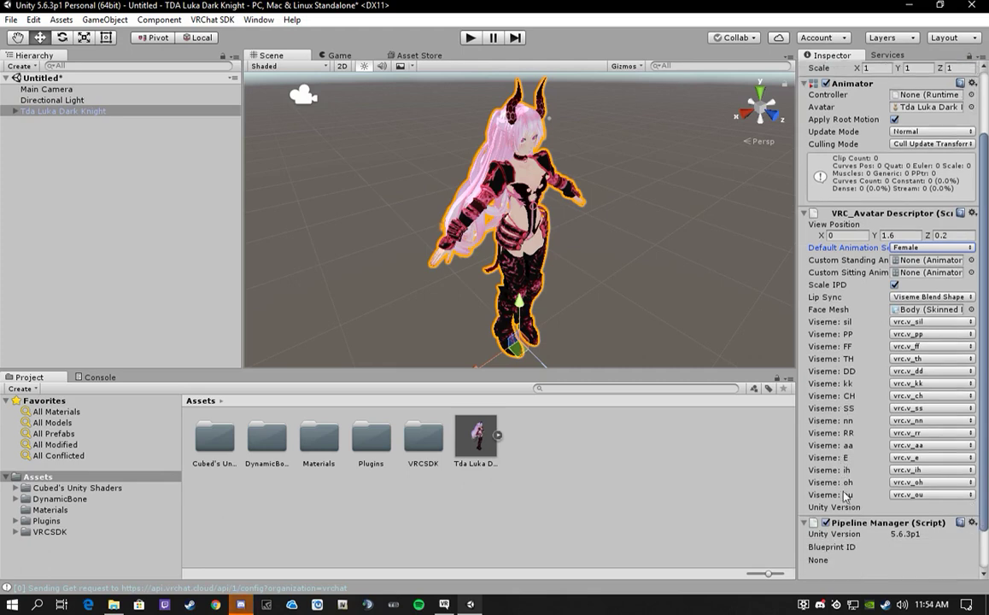
scroll(841, 376, up, 3)
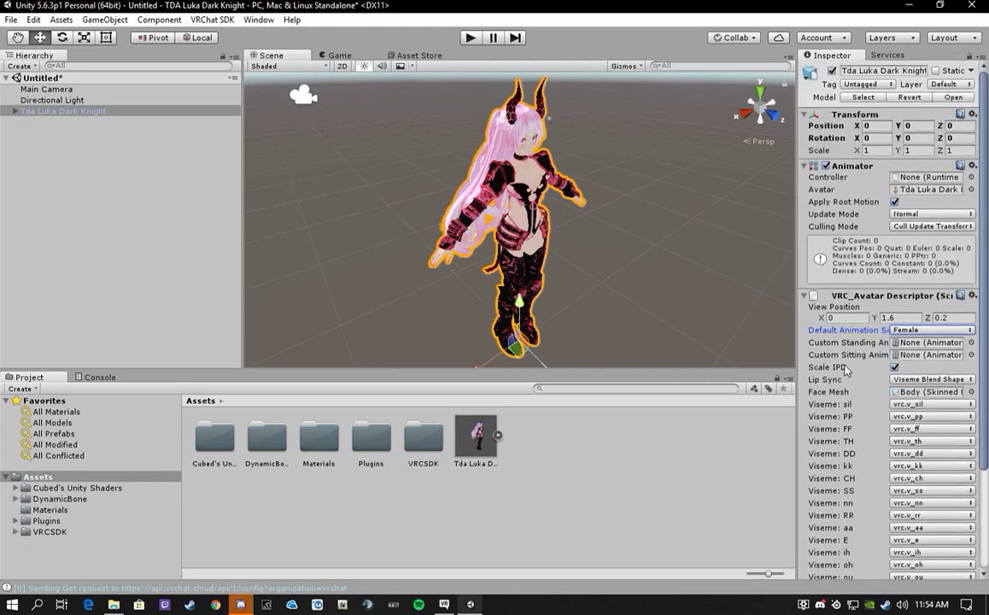
scroll(845, 376, down, 2)
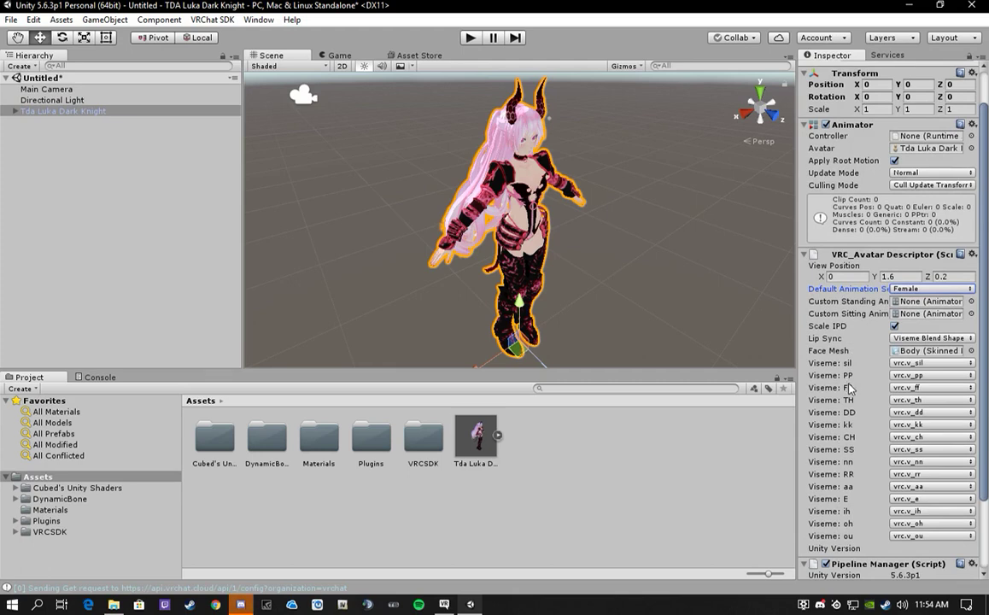
scroll(847, 388, down, 3)
scroll(843, 390, up, 5)
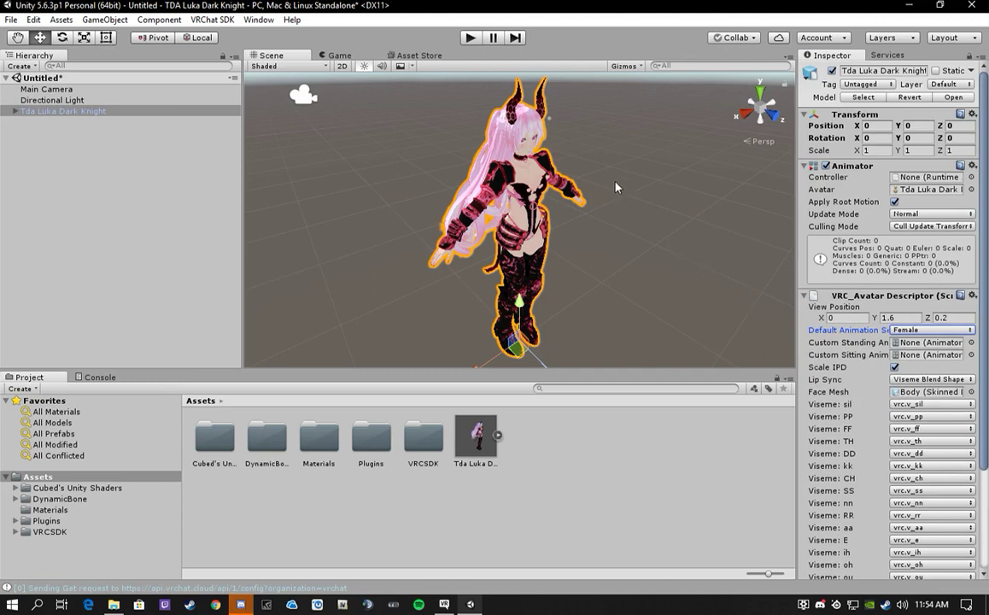
Frame the avatar's face from the front and set the descriptor's view position Y to 1.5.
scroll(617, 187, up, 6)
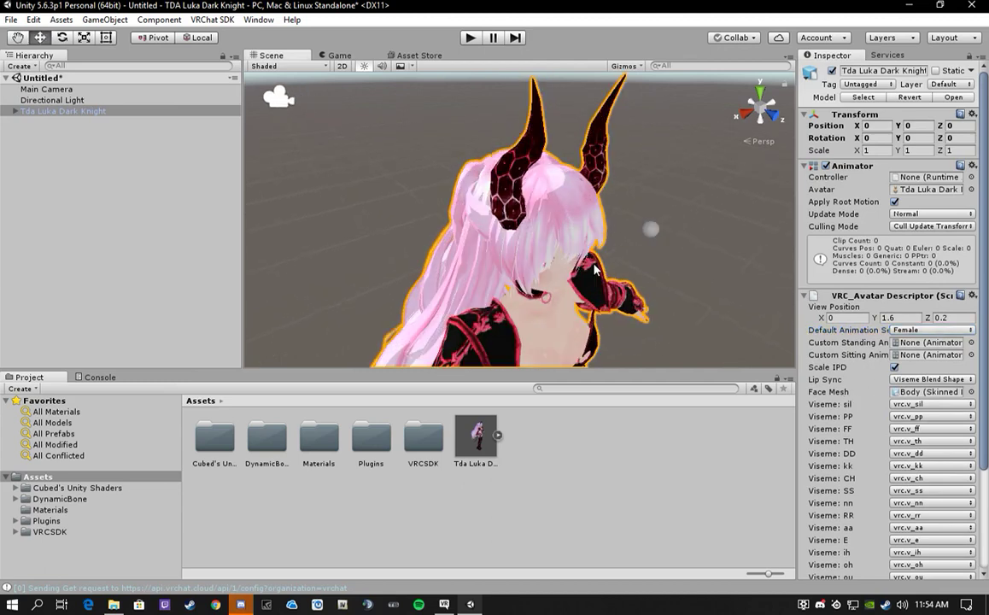
right_drag(506, 274, 626, 259)
middle_drag(567, 279, 620, 195)
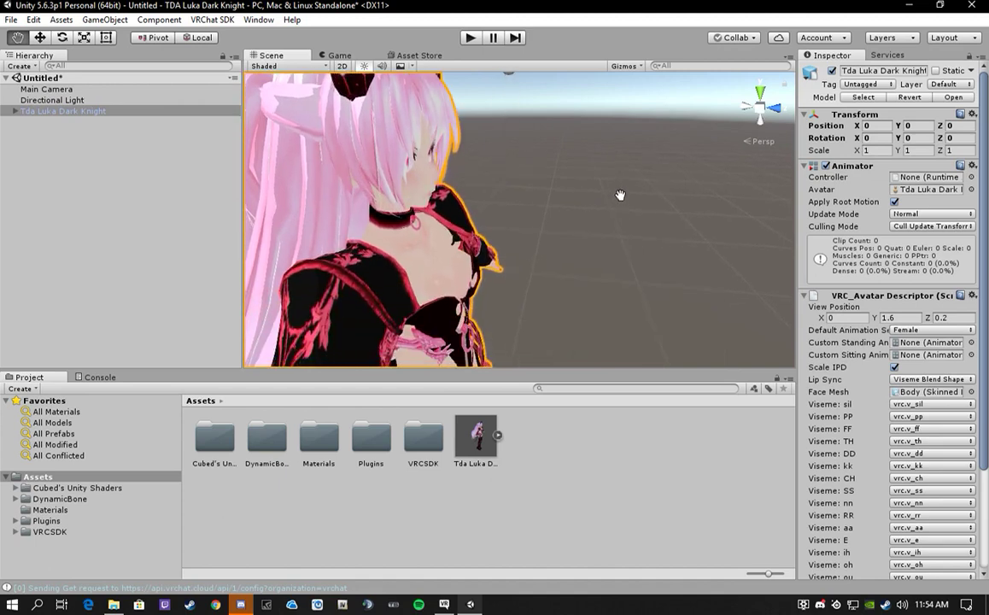
right_drag(620, 196, 500, 213)
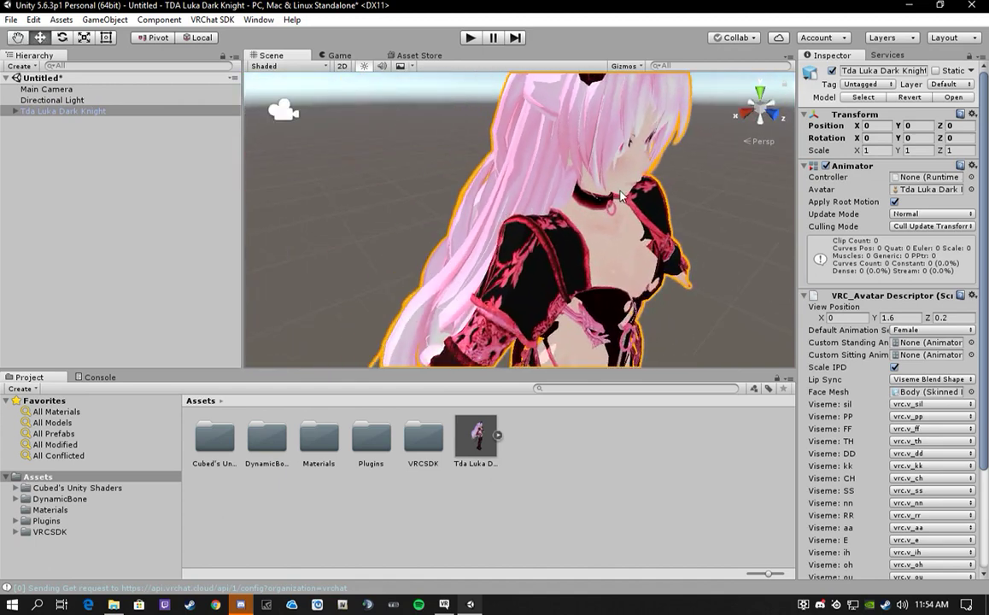
mouse_move(621, 195)
right_down()
mouse_move(581, 209)
mouse_move(623, 216)
right_up()
middle_drag(623, 216, 486, 230)
right_drag(575, 229, 521, 198)
middle_drag(521, 198, 559, 207)
right_drag(646, 236, 615, 228)
middle_drag(615, 229, 591, 226)
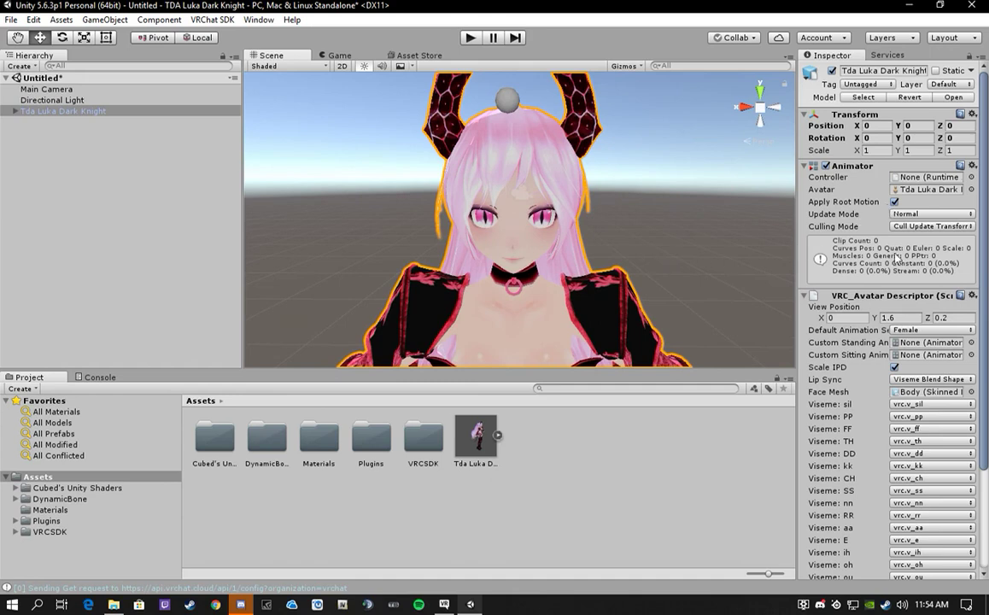
click(906, 317)
click(906, 318)
key(BackSpace)
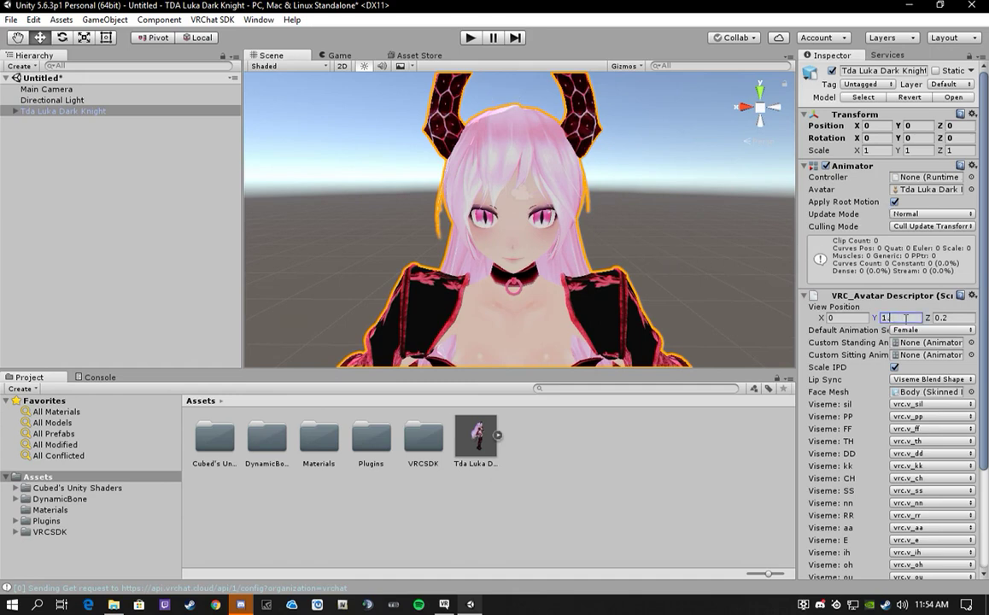
text(5)
middle_drag(682, 275, 697, 250)
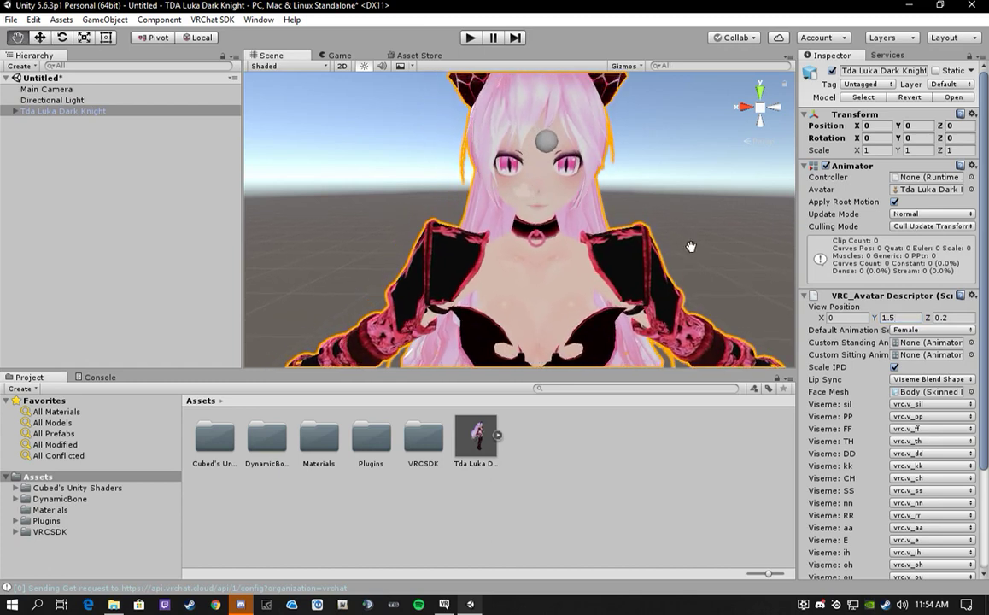
Fine-tune the descriptor's view position Y to 1.475 at eye level, trying 1.45, 1.48 and 1.47 on the way.
click(907, 318)
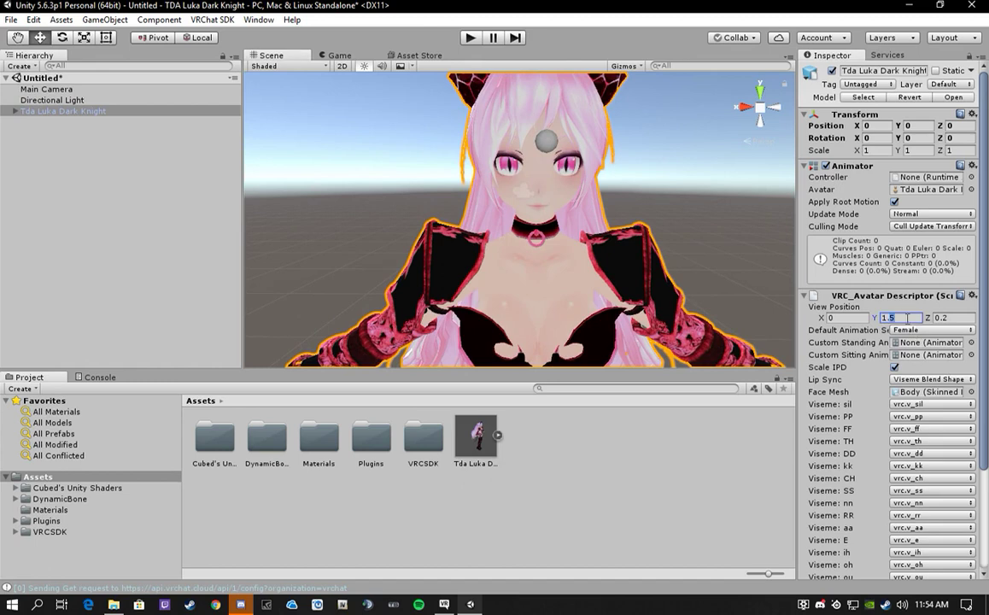
text(1.45)
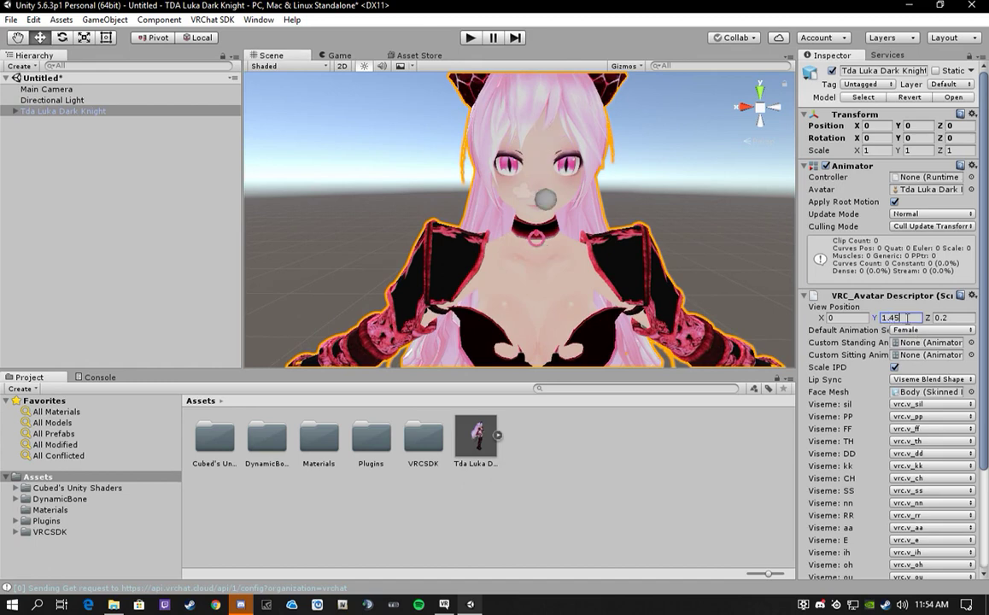
key(BackSpace)
text(8)
key(BackSpace)
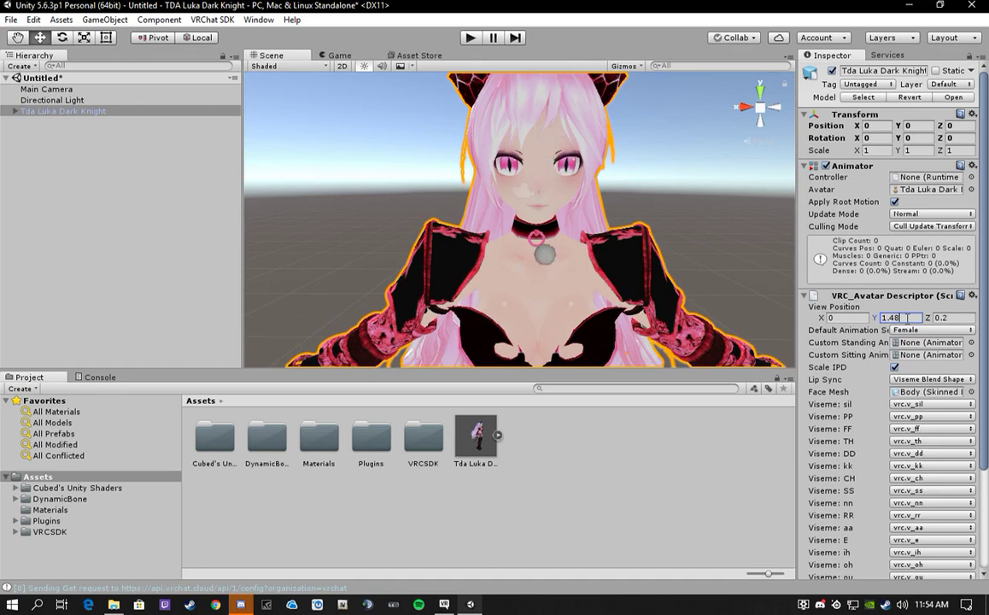
text(7)
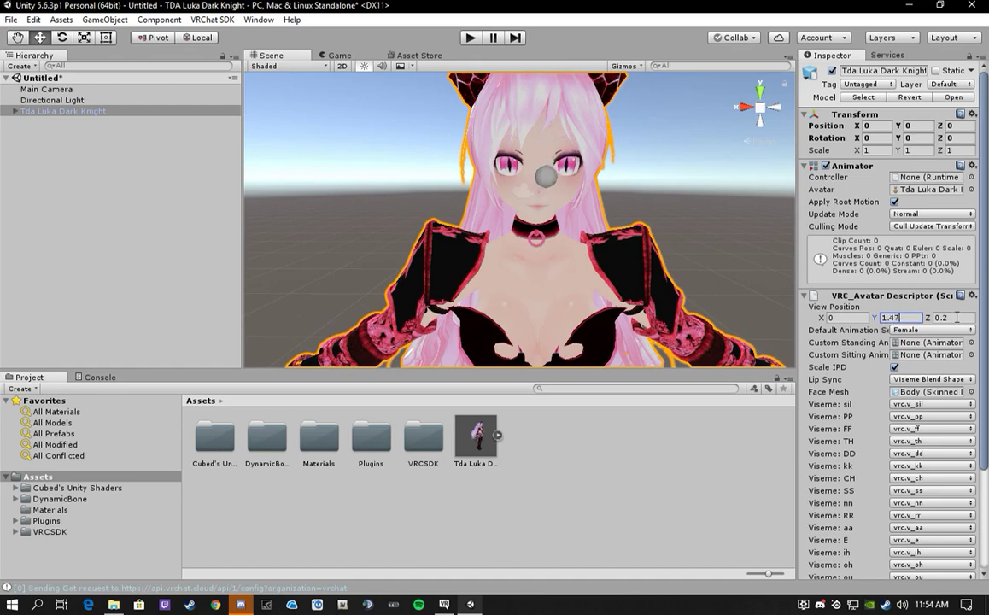
text(1)
key(BackSpace)
text(5)
click(957, 318)
middle_drag(420, 243, 445, 264)
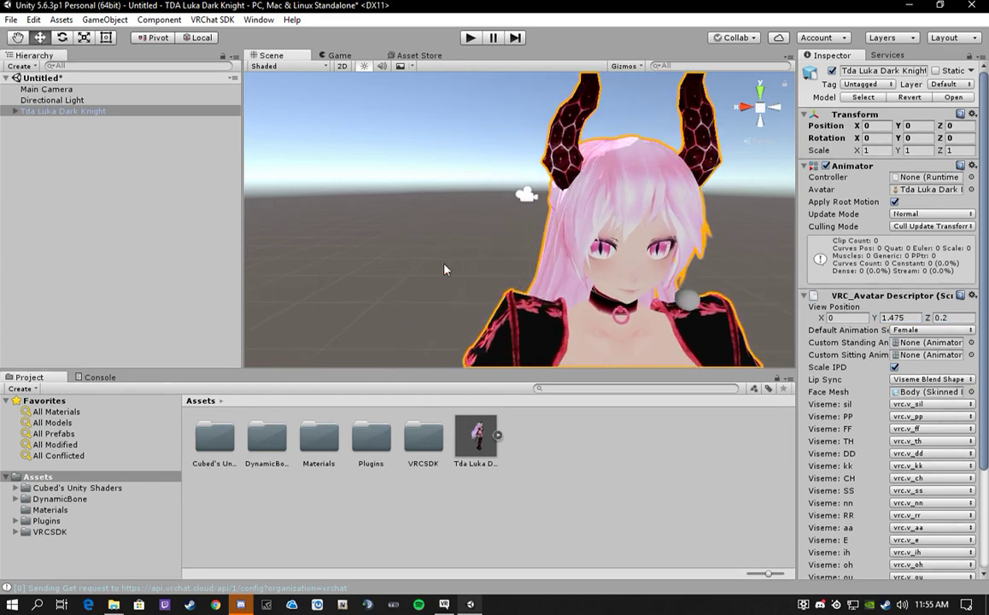
From a side view of the head, set the descriptor's view position Z to 0.07, trying 0.1, 0.05 and 0.08 on the way.
right_drag(444, 263, 747, 263)
middle_drag(462, 265, 578, 254)
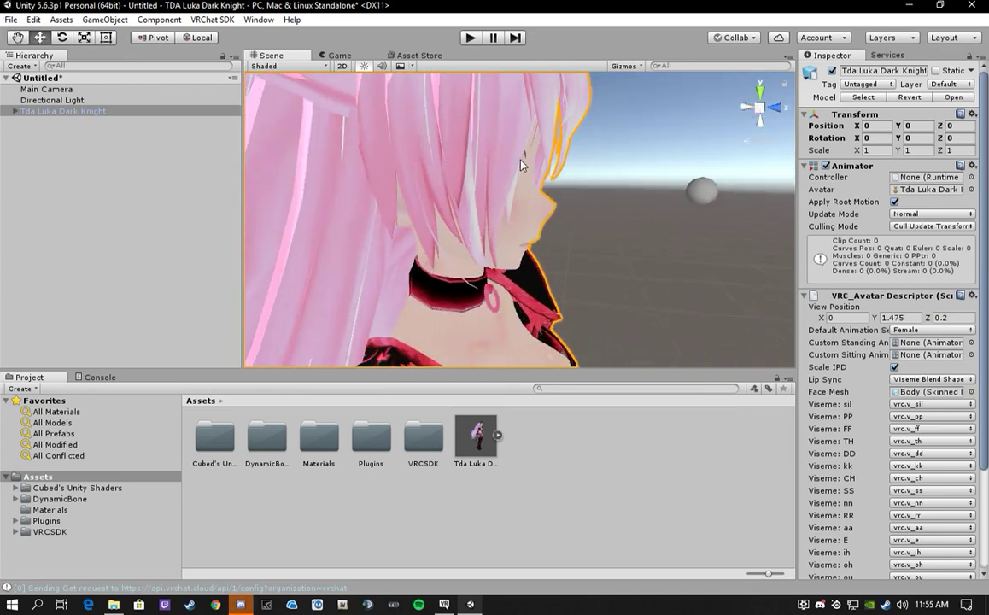
click(963, 317)
text(0.)
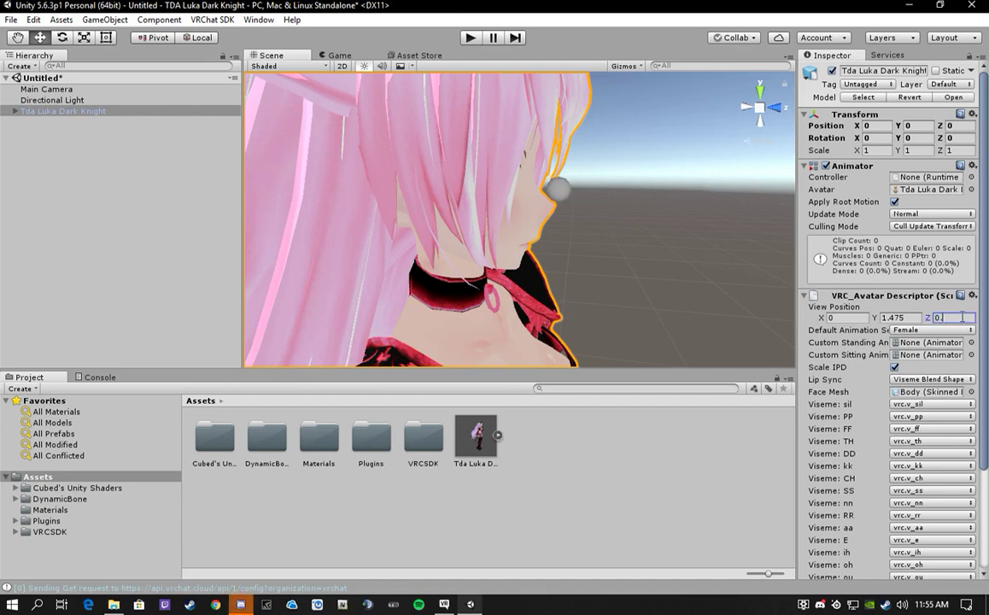
text(1)
key(BackSpace)
text(05)
key(BackSpace)
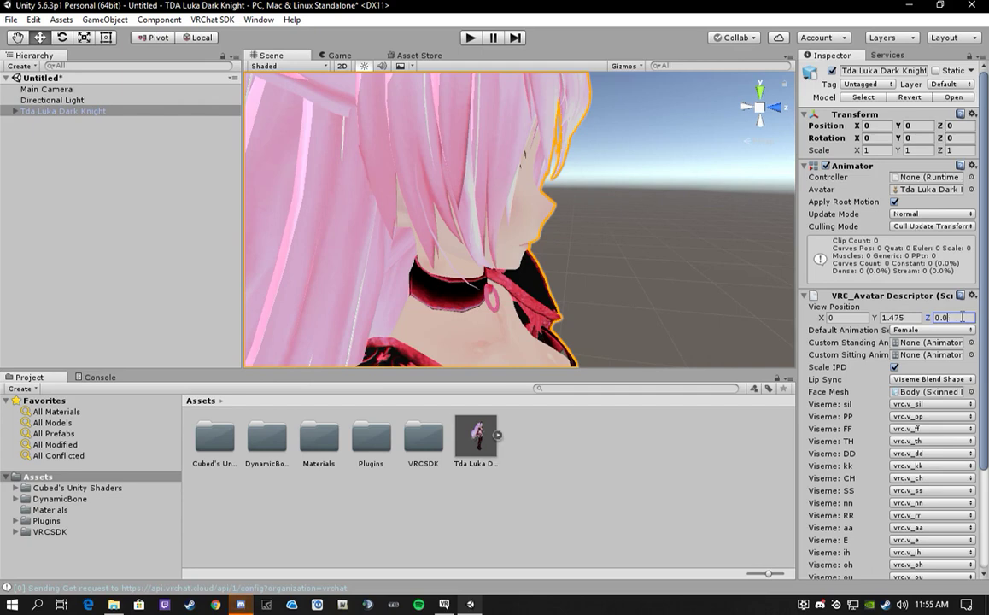
text(8)
key(BackSpace)
text(7)
Refine the view position to Y 1.485 and Z 0.07, trying Y 1.478 and 1.479 and Z 0.08 on the way.
click(916, 317)
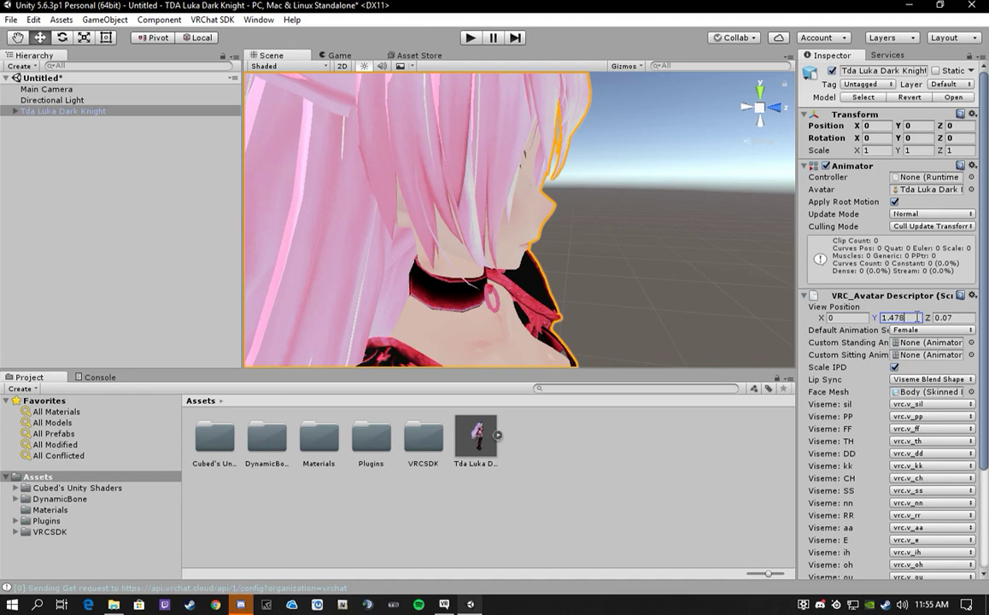
click(958, 318)
text(0.08)
click(907, 318)
text(1.479)
key(BackSpace)
key(BackSpace)
text(8)
text(1)
key(BackSpace)
text(2)
key(BackSpace)
text(5)
click(960, 317)
key(BackSpace)
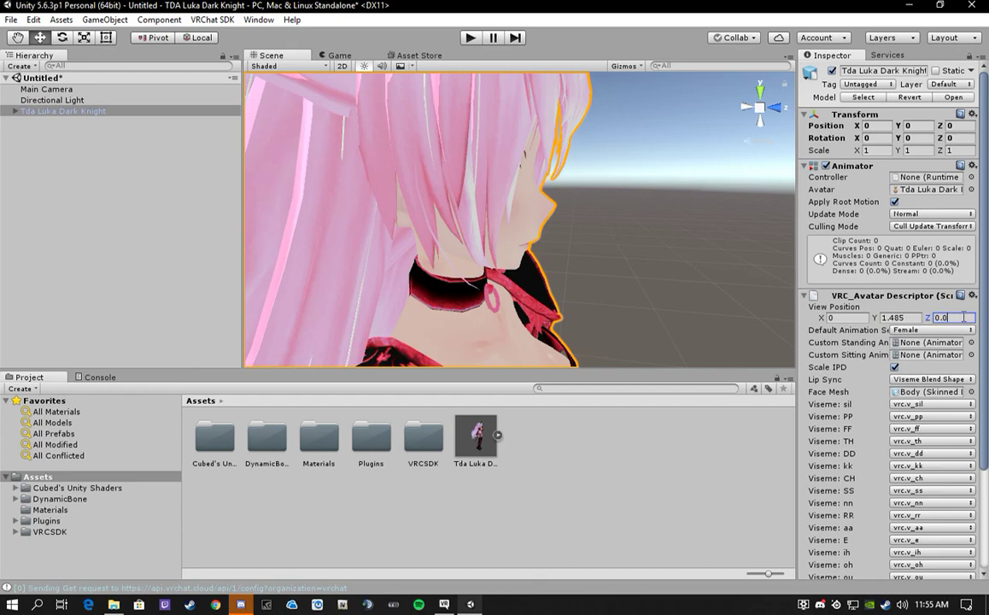
scroll(844, 285, down, 3)
scroll(844, 285, up, 3)
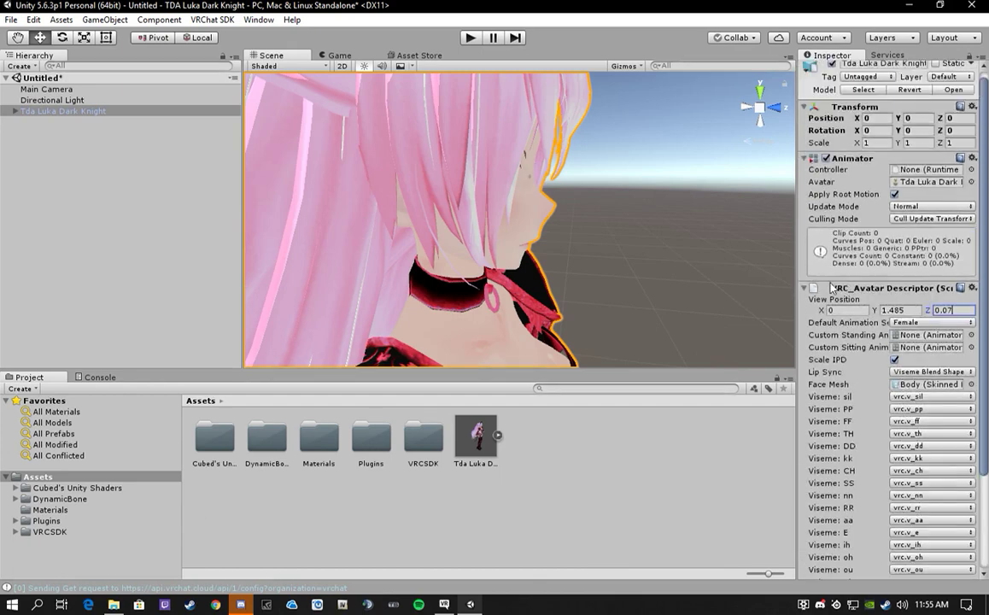
Bring the avatar's tail area into view and expand the hierarchy through Armature and Hips to the child of Tail_1.
scroll(595, 275, down, 5)
scroll(628, 249, down, 3)
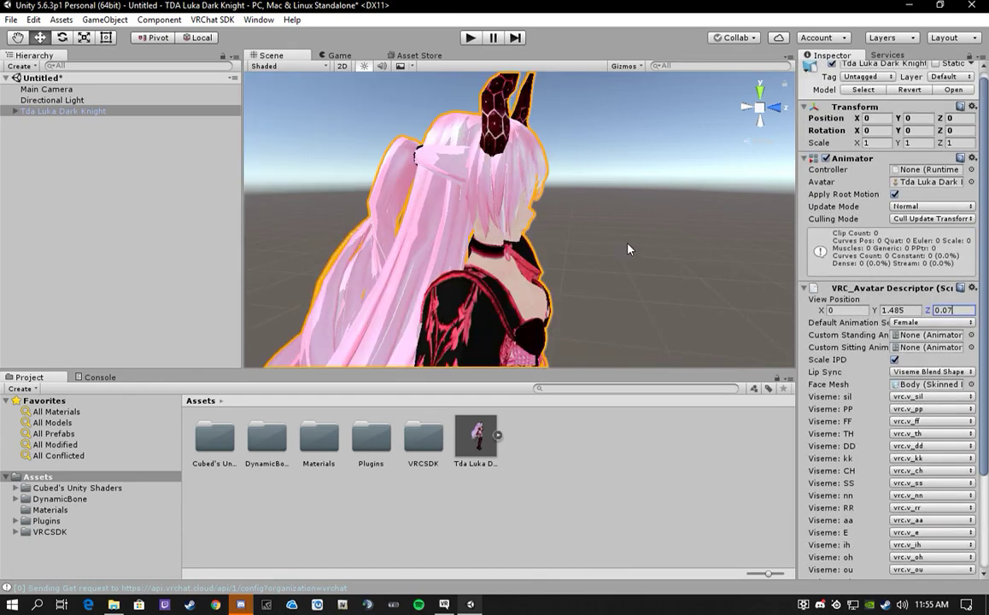
middle_drag(589, 304, 709, 233)
scroll(646, 307, down, 2)
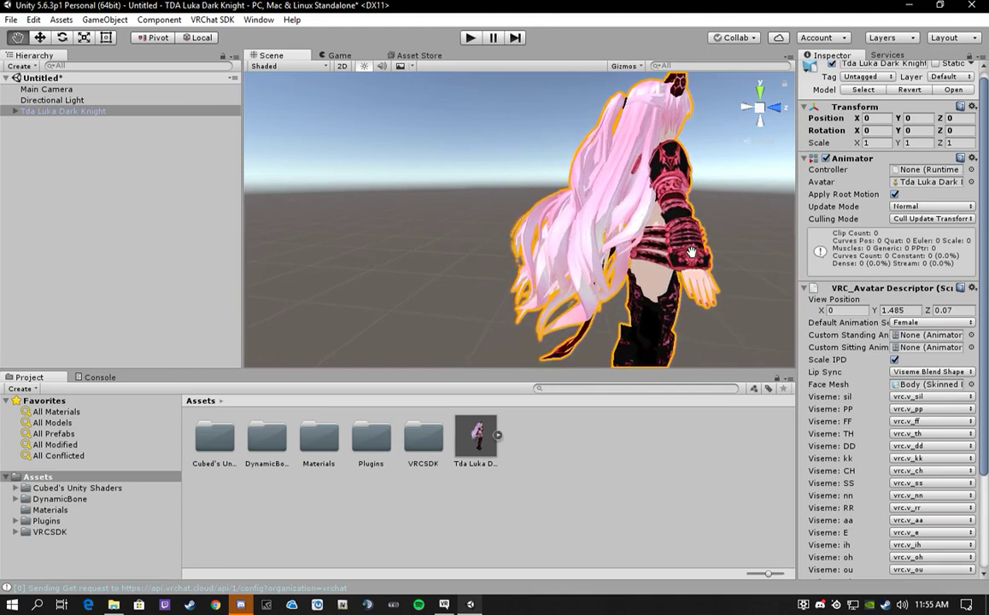
click(15, 112)
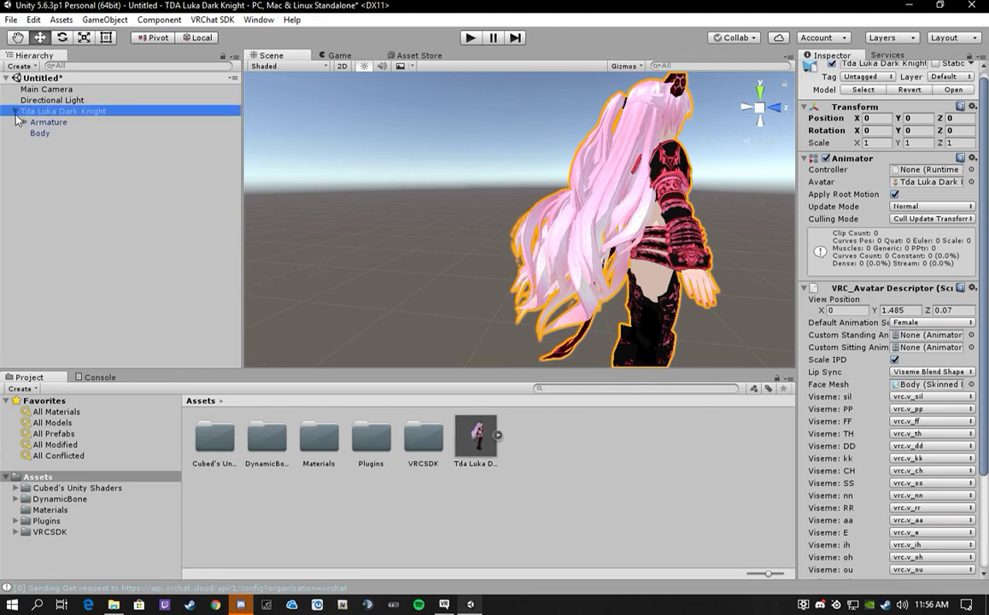
click(25, 123)
click(34, 133)
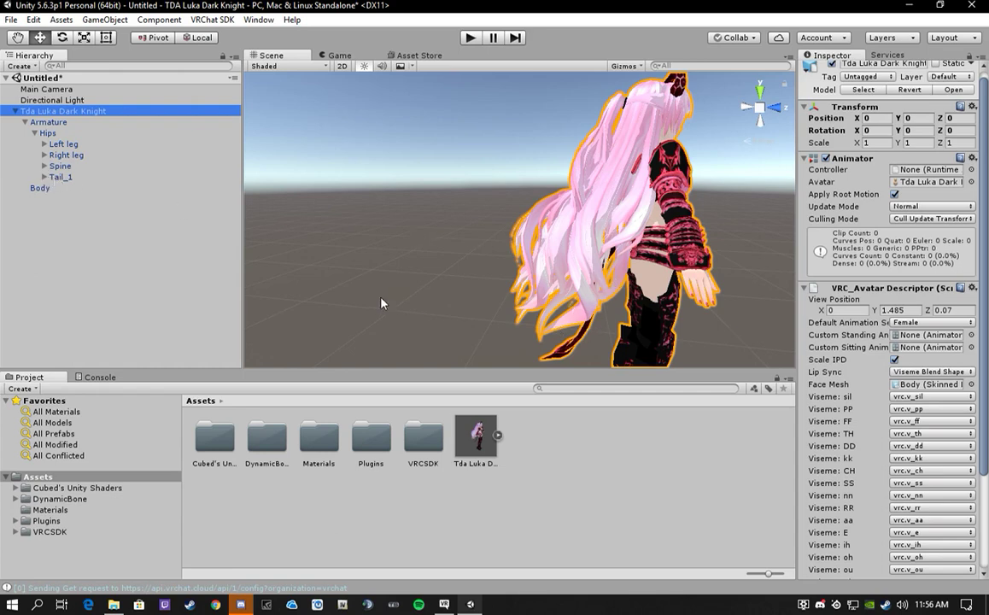
click(44, 178)
Try moving the Tail_1 bone to identify the part it controls, and undo the move.
click(60, 180)
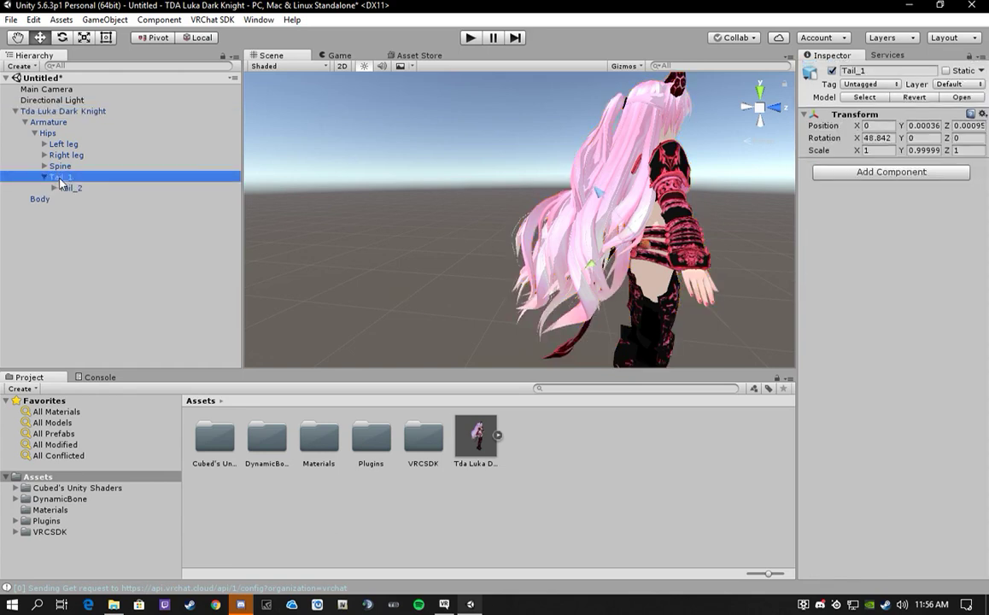
drag(609, 202, 545, 121)
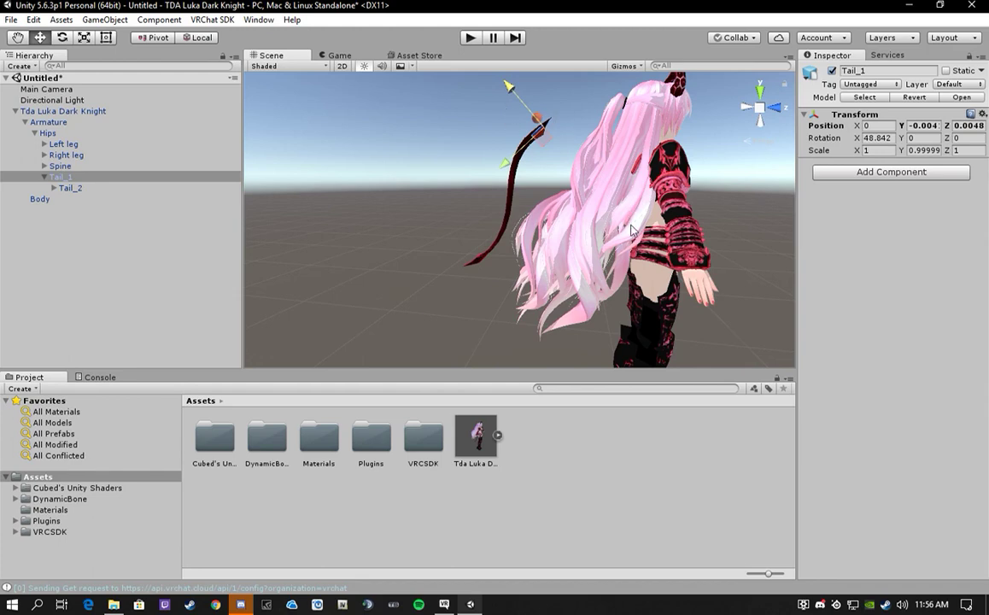
key(ctrl+z)
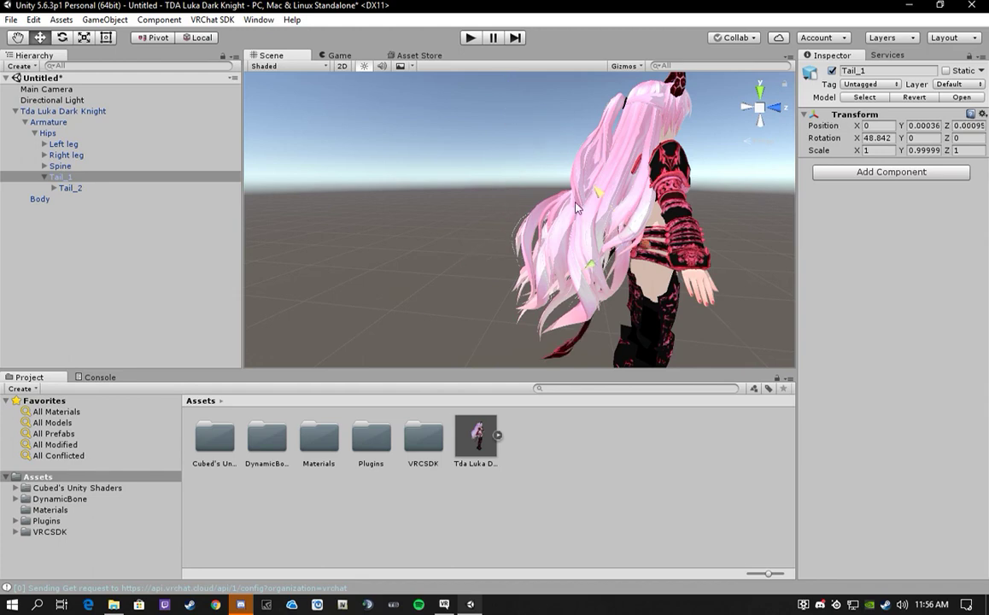
Add a Dynamic Bone component to the Tail_2 bone and assign Tail_2 itself as its root.
click(75, 189)
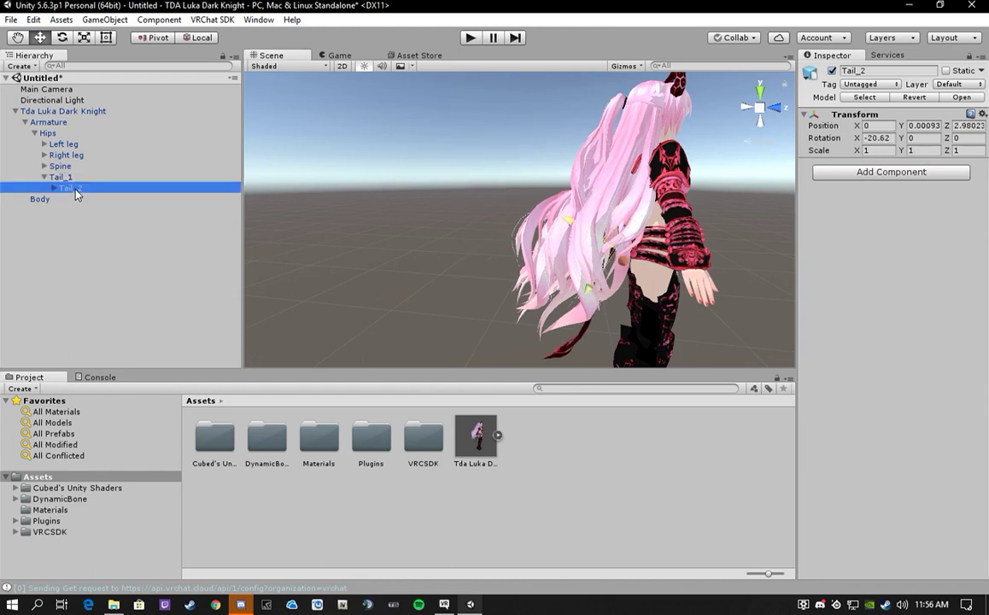
click(875, 173)
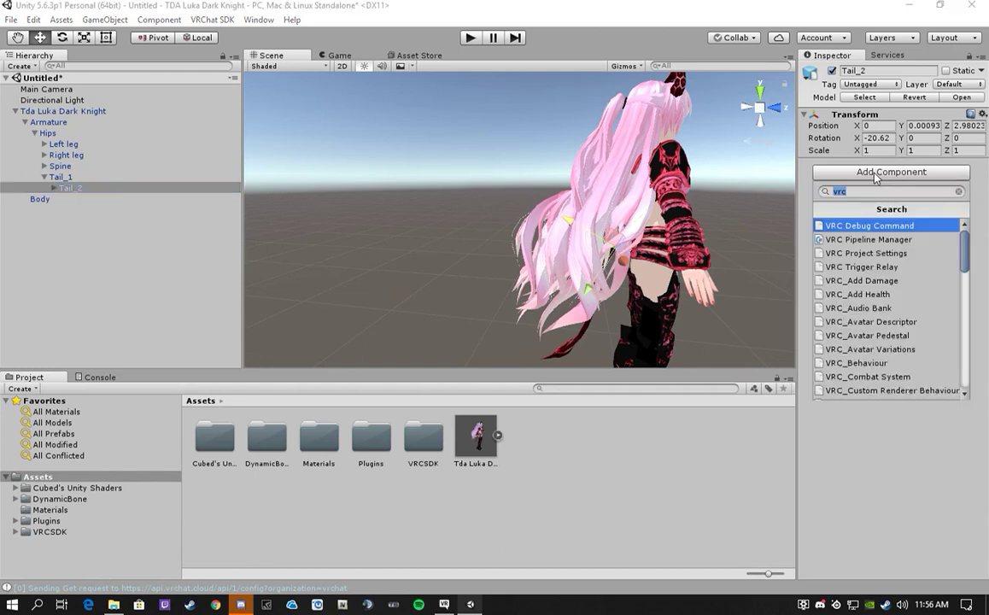
text(dyn)
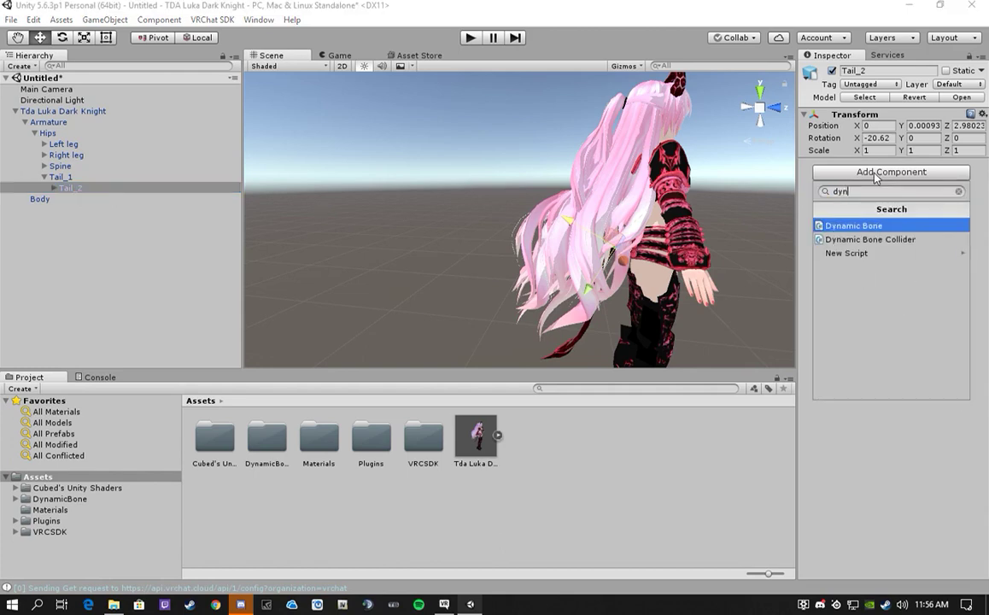
click(875, 227)
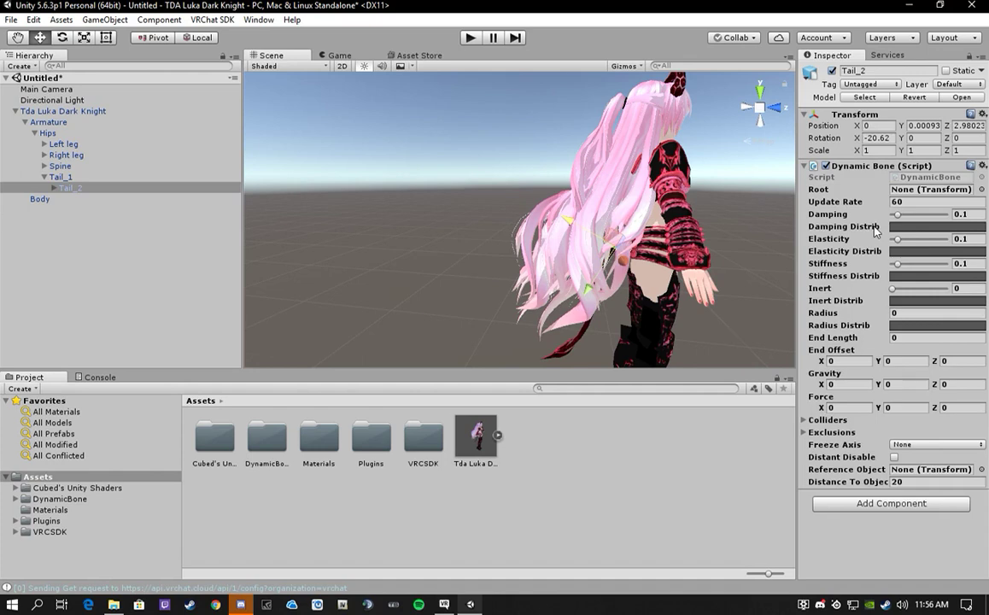
drag(61, 177, 927, 192)
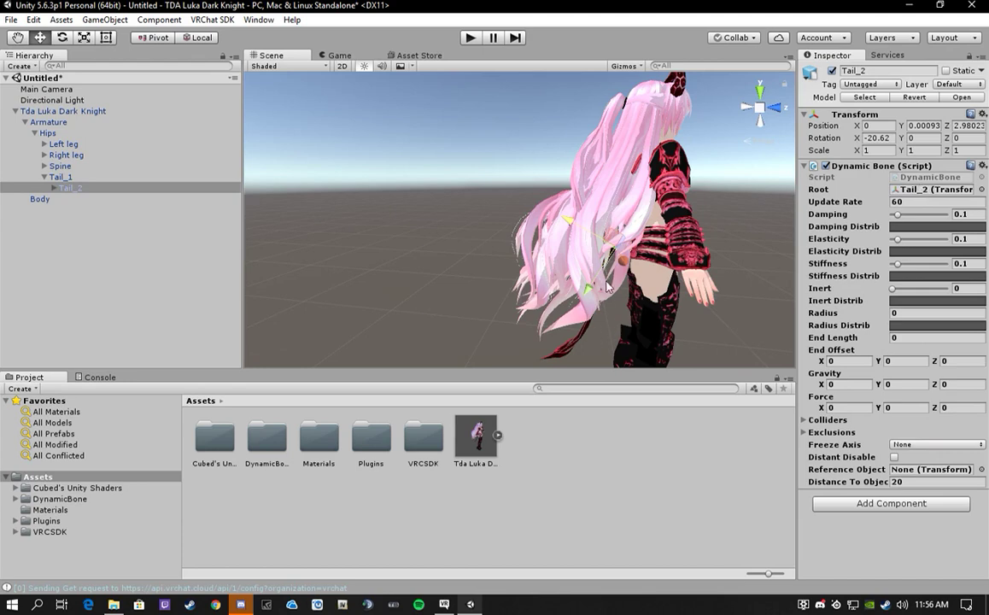
Set the tail's Dynamic Bone damping to 0.79 and its stiffness to 0.51.
middle_drag(604, 303, 635, 210)
middle_drag(700, 240, 569, 342)
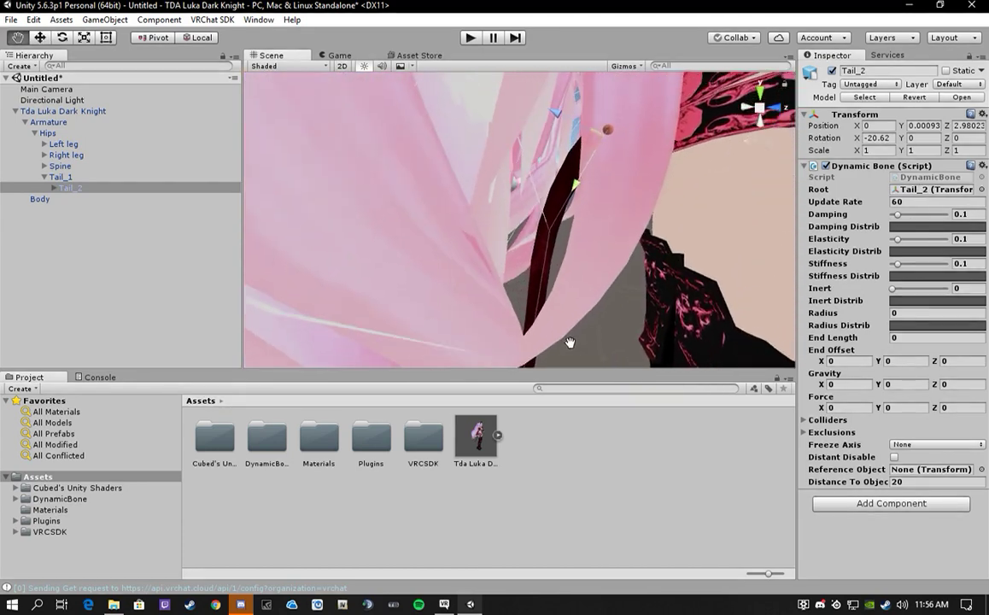
scroll(570, 339, down, 5)
middle_drag(599, 277, 641, 291)
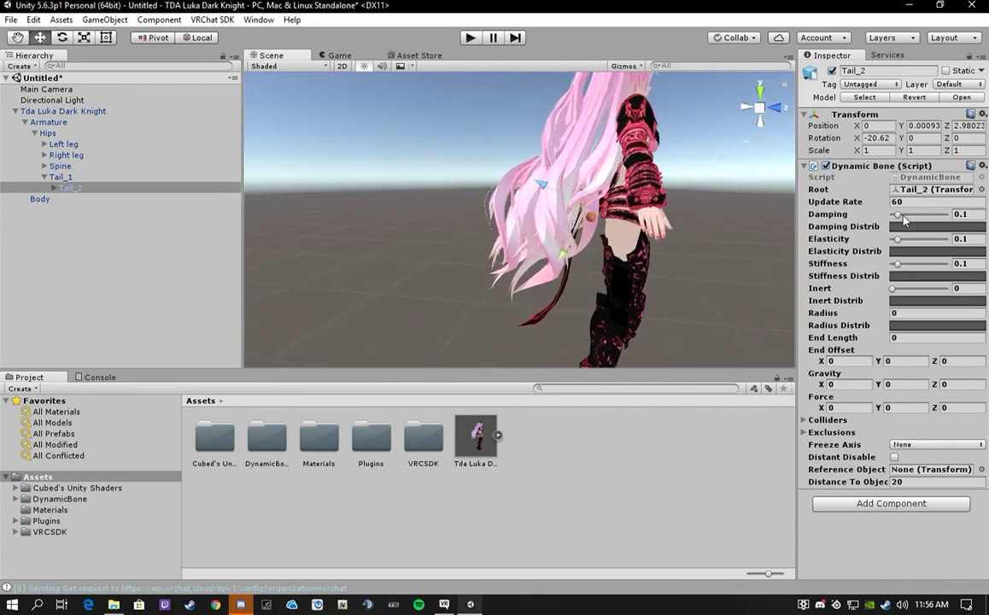
drag(899, 219, 937, 220)
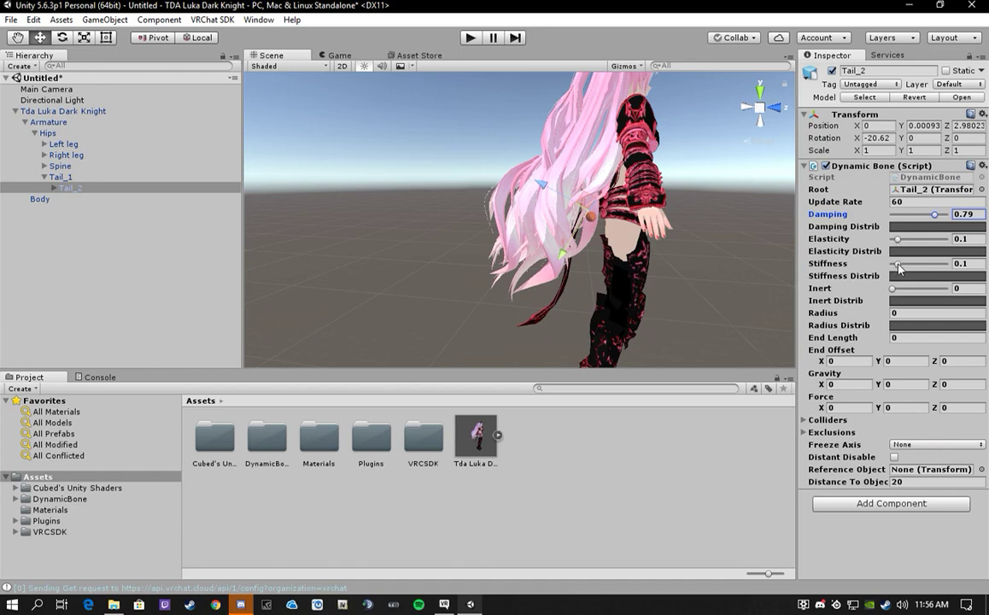
drag(898, 268, 919, 268)
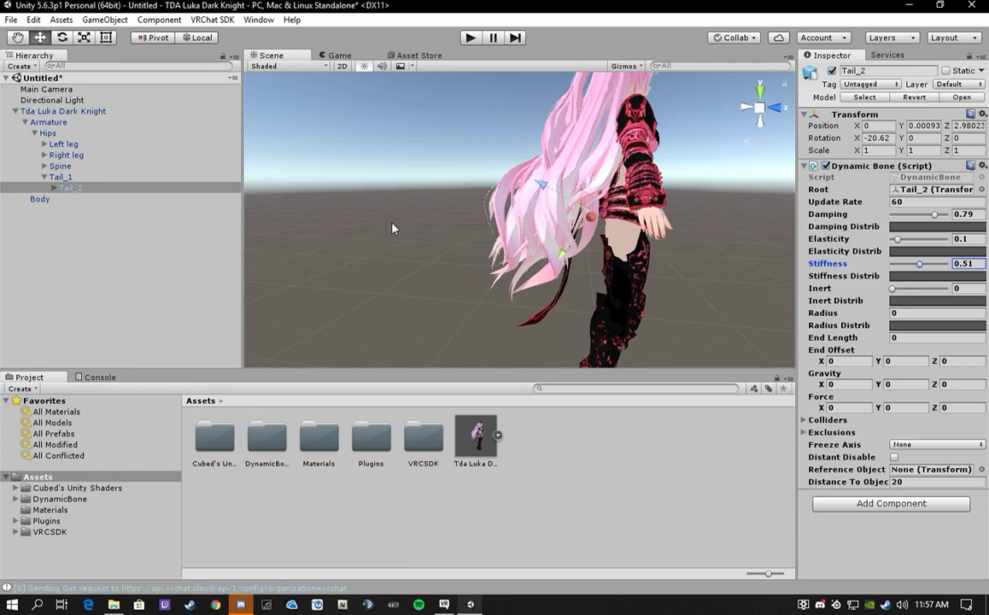
Expand Spine, Chest, Neck and Head in the hierarchy to reach the hair bones, with the avatar's front in view.
click(46, 165)
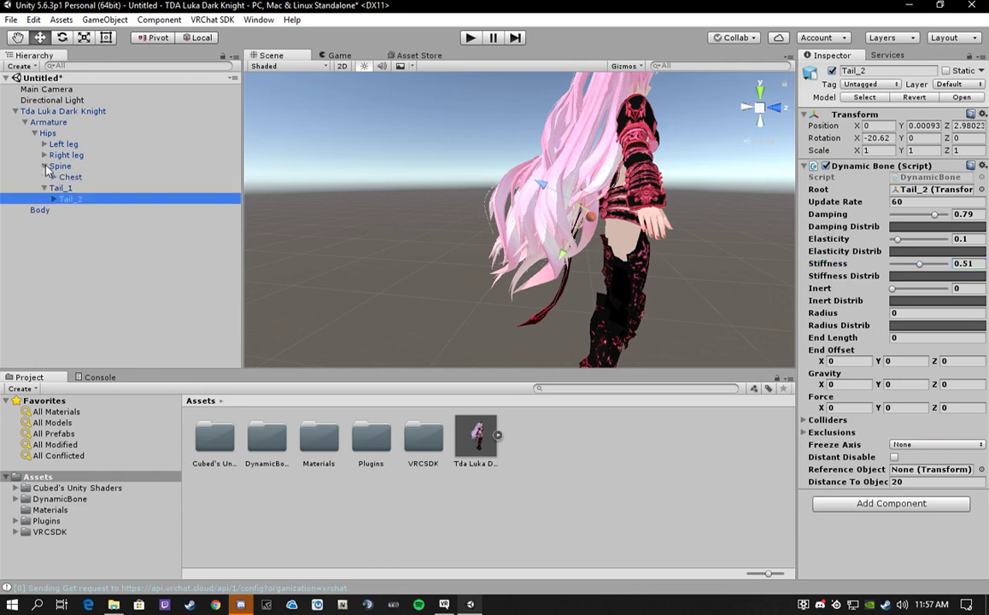
click(54, 177)
middle_drag(489, 165, 393, 236)
scroll(397, 230, up, 5)
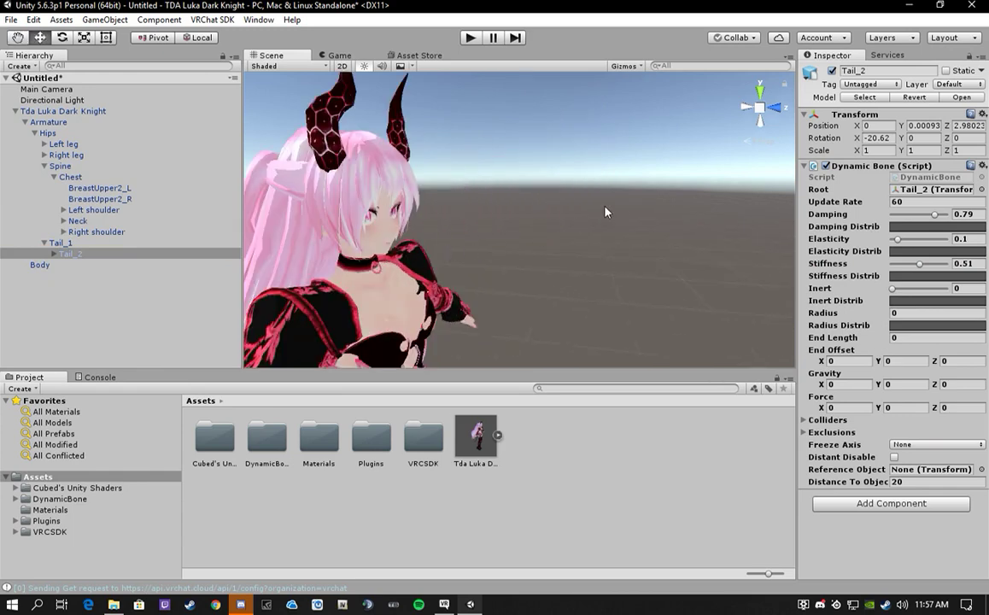
alt+drag(605, 215, 461, 212)
click(63, 221)
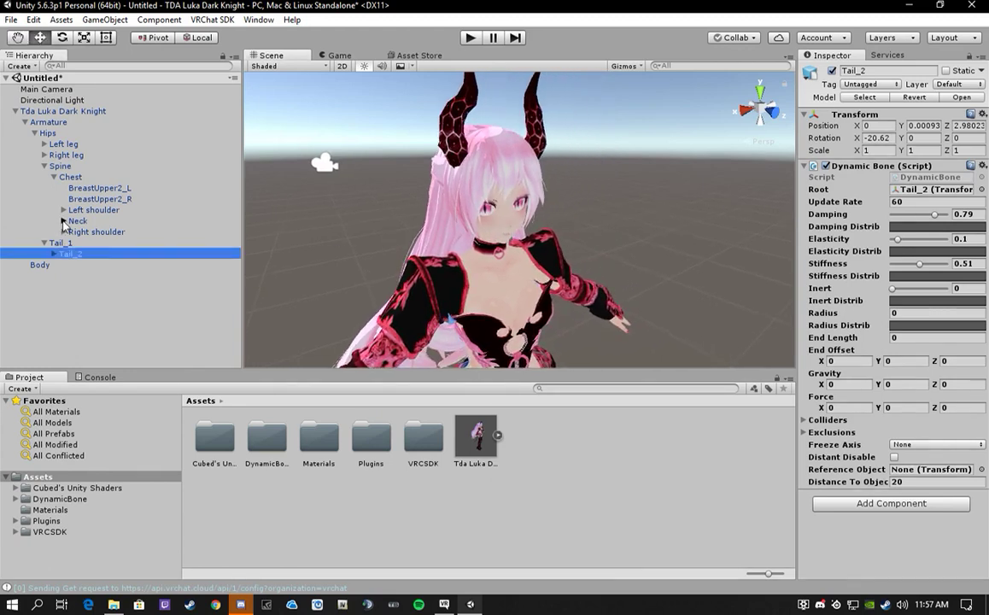
click(73, 232)
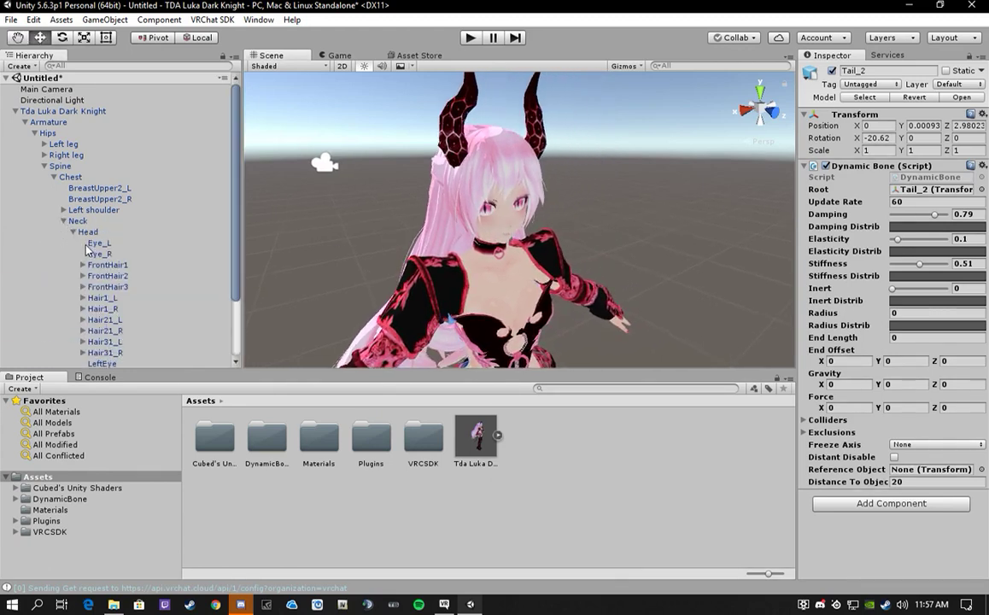
scroll(118, 191, down, 3)
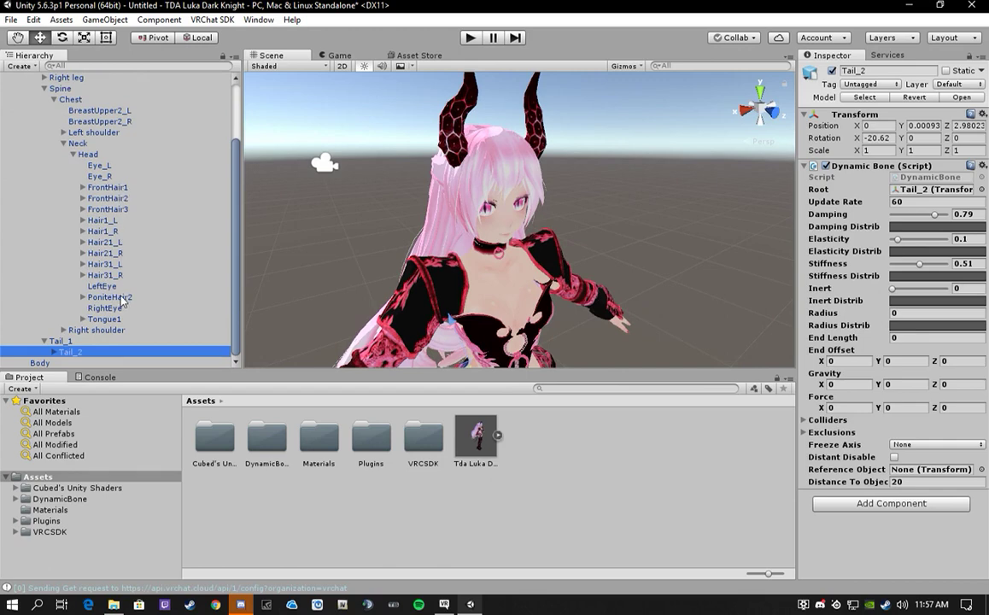
Try moving the PoniteHair2 and Hair1_L bones to identify the hair they control, undoing each move.
click(101, 297)
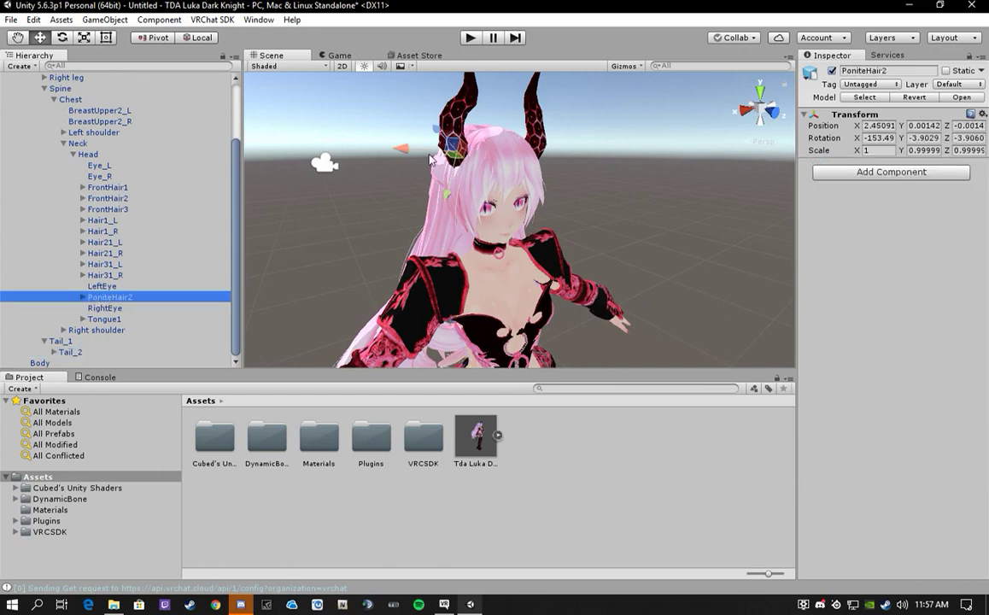
drag(390, 143, 349, 158)
key(ctrl+z)
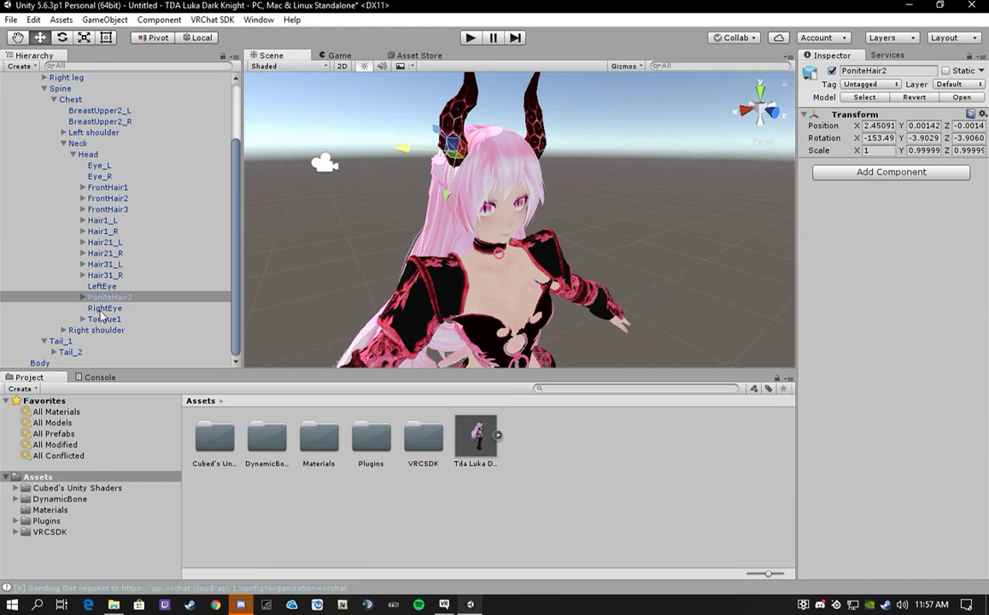
click(105, 220)
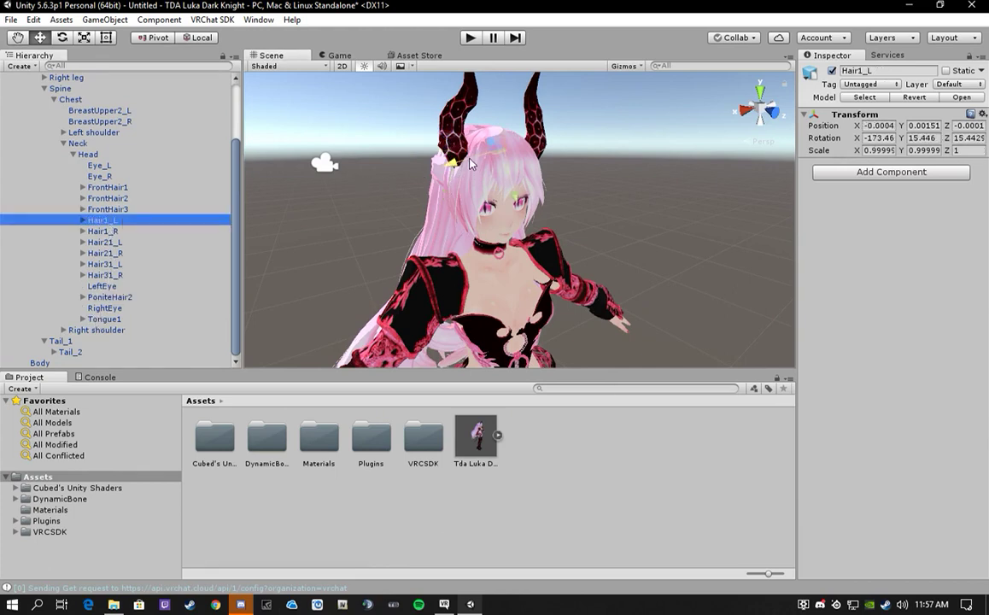
drag(470, 160, 425, 174)
key(ctrl+z)
Add a Dynamic Bone component to FrontHair1, FrontHair2 and FrontHair3 together and set its damping to 0.74.
click(122, 211)
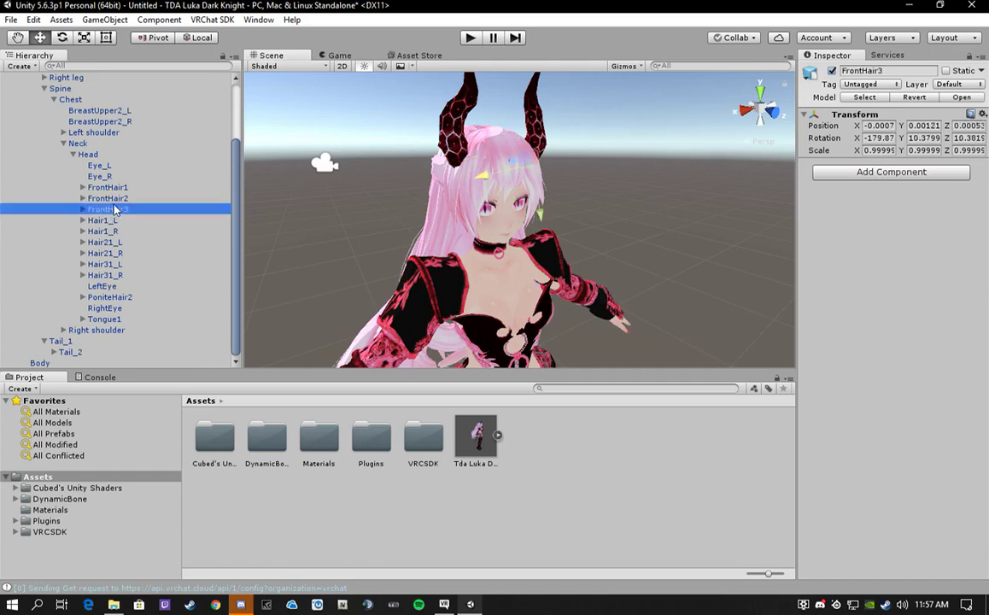
shift+click(107, 187)
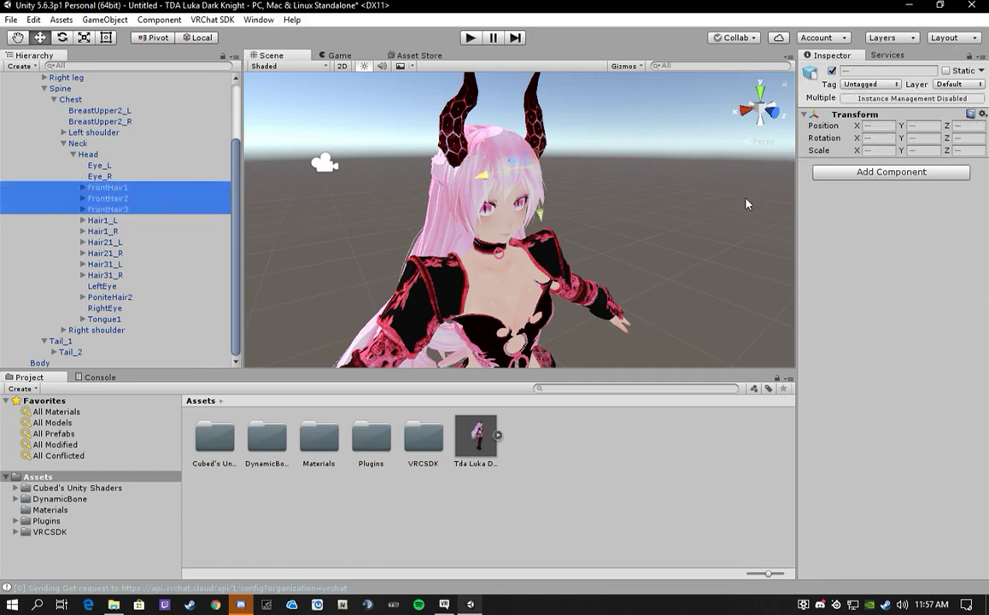
click(863, 174)
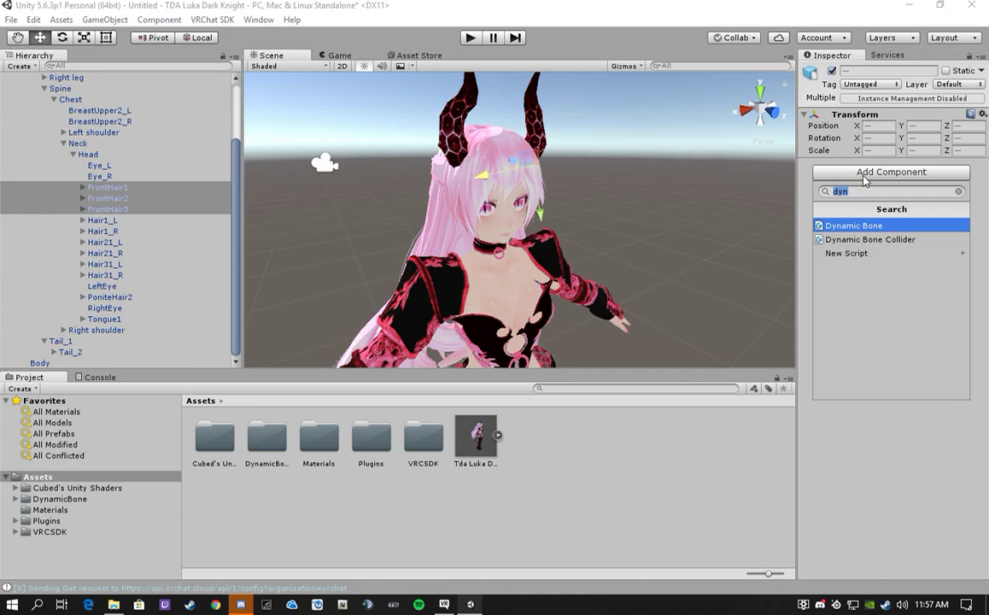
click(922, 226)
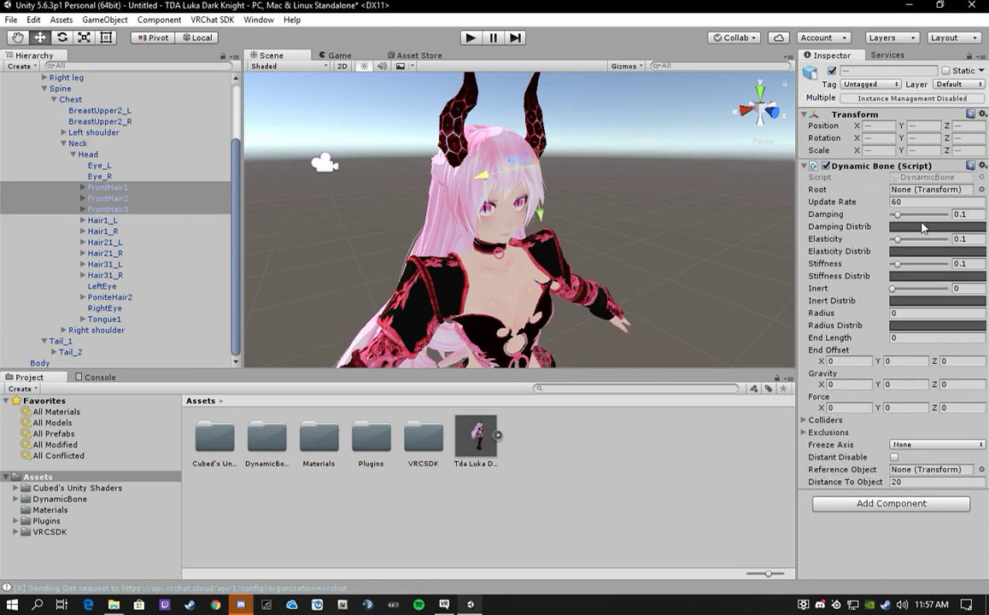
drag(900, 219, 933, 219)
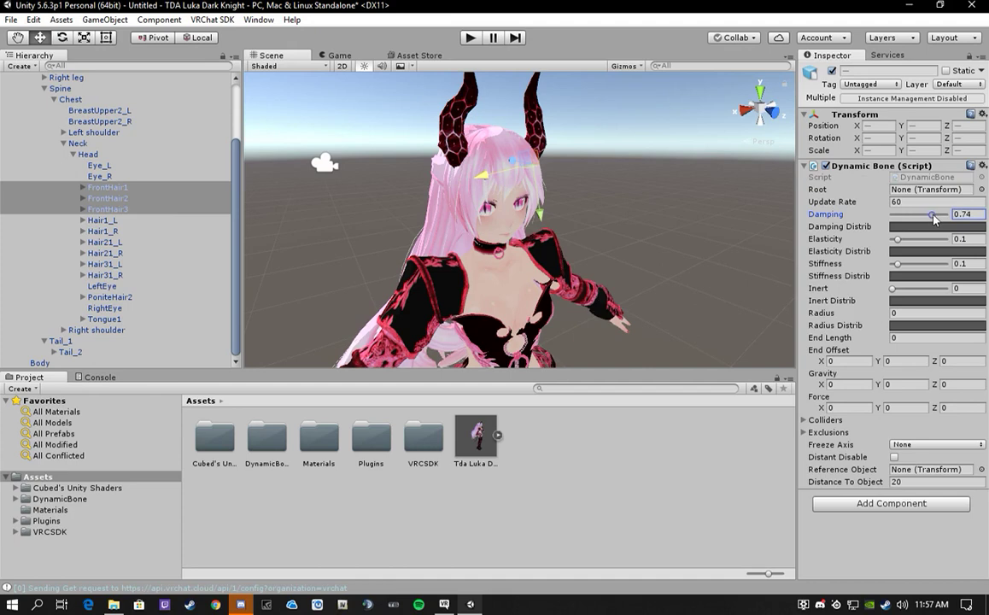
Set the FrontHair bones' stiffness to 0.5 and assign FrontHair1, FrontHair2 and FrontHair3 each as its own Dynamic Bone root.
drag(897, 266, 920, 268)
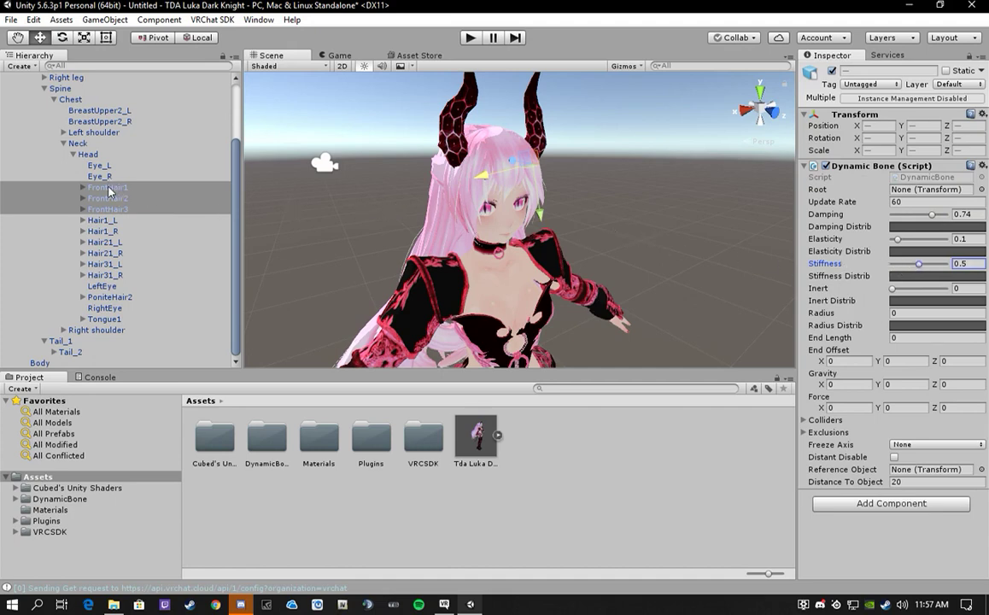
click(107, 188)
drag(94, 192, 845, 189)
click(106, 198)
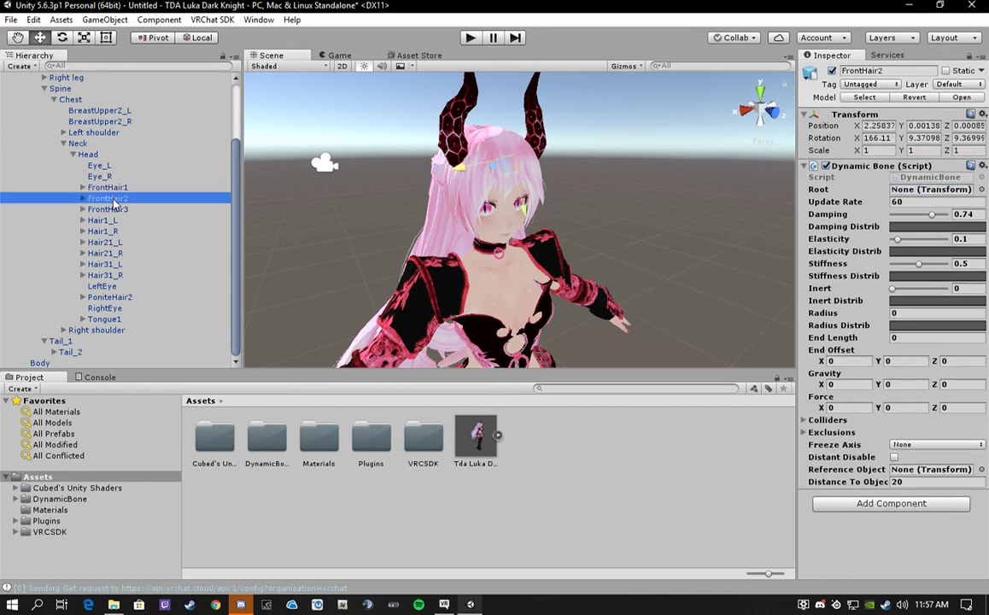
drag(91, 198, 850, 189)
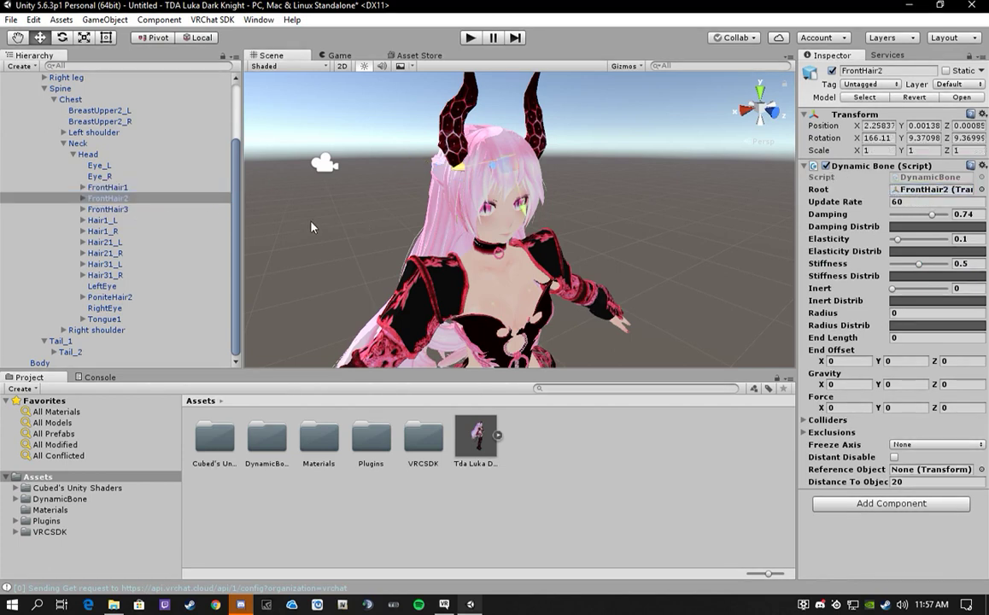
click(101, 210)
drag(98, 213, 845, 189)
Try moving the Hair1_L, Hair31_R and Hair21_R bones to identify the hair they control, undoing each move.
click(98, 219)
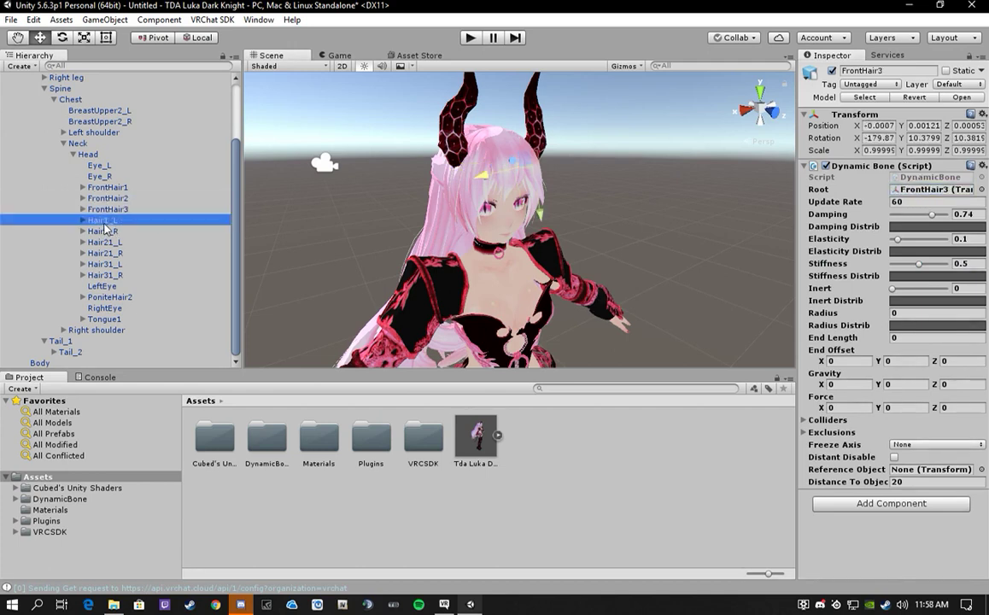
drag(428, 171, 290, 213)
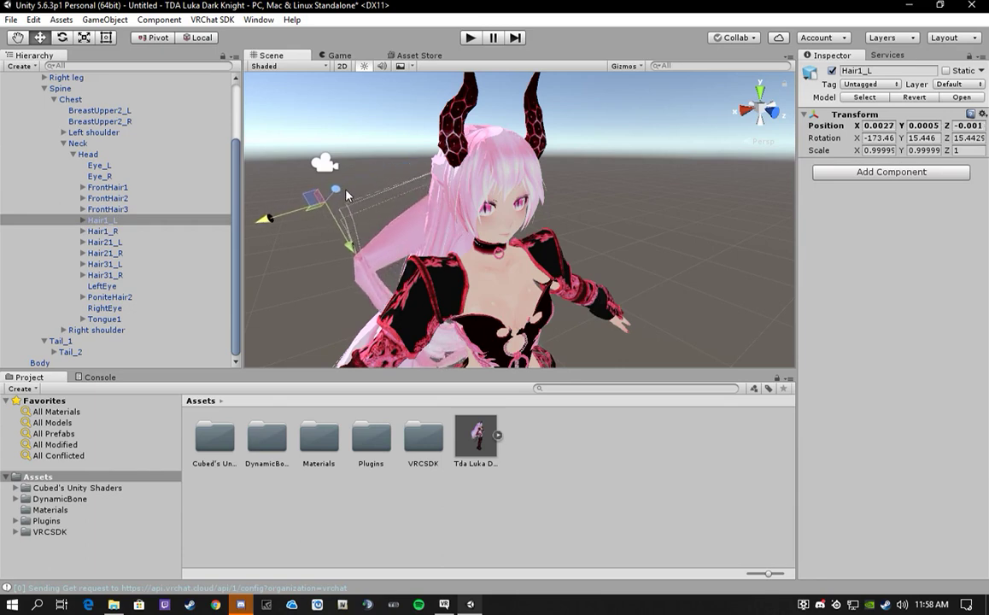
key(ctrl+z)
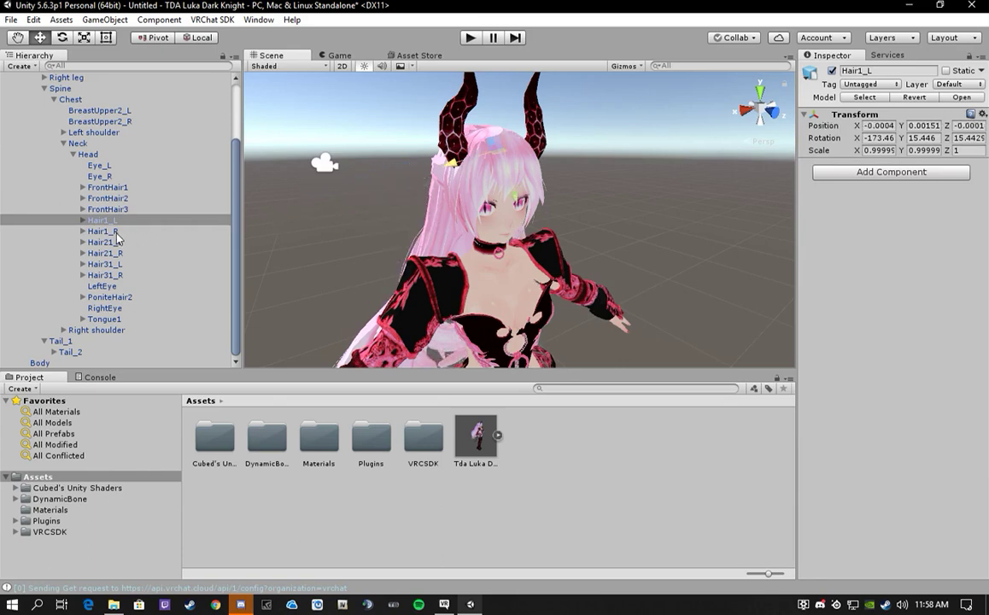
click(116, 275)
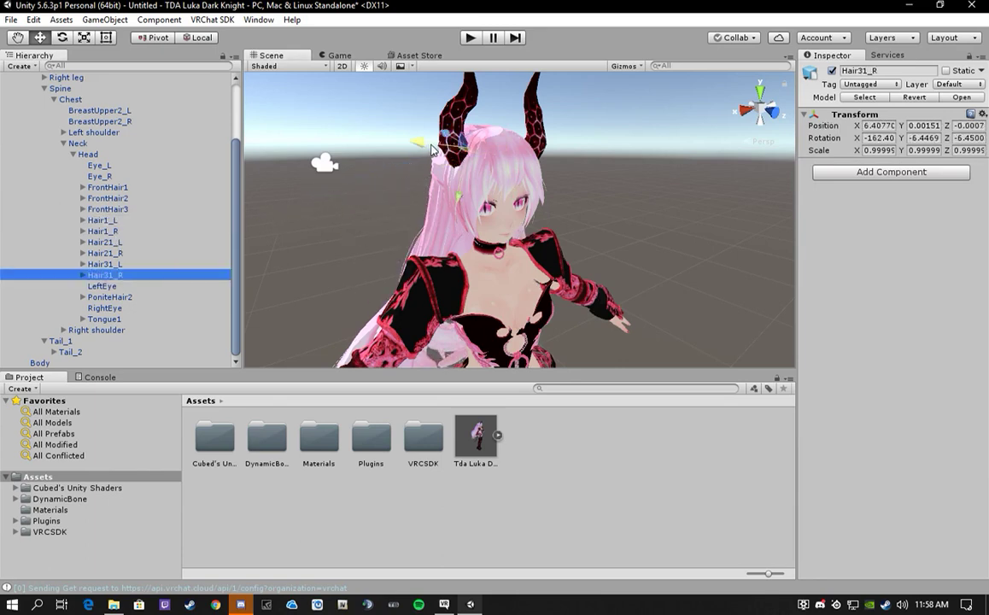
drag(432, 150, 387, 154)
key(ctrl+z)
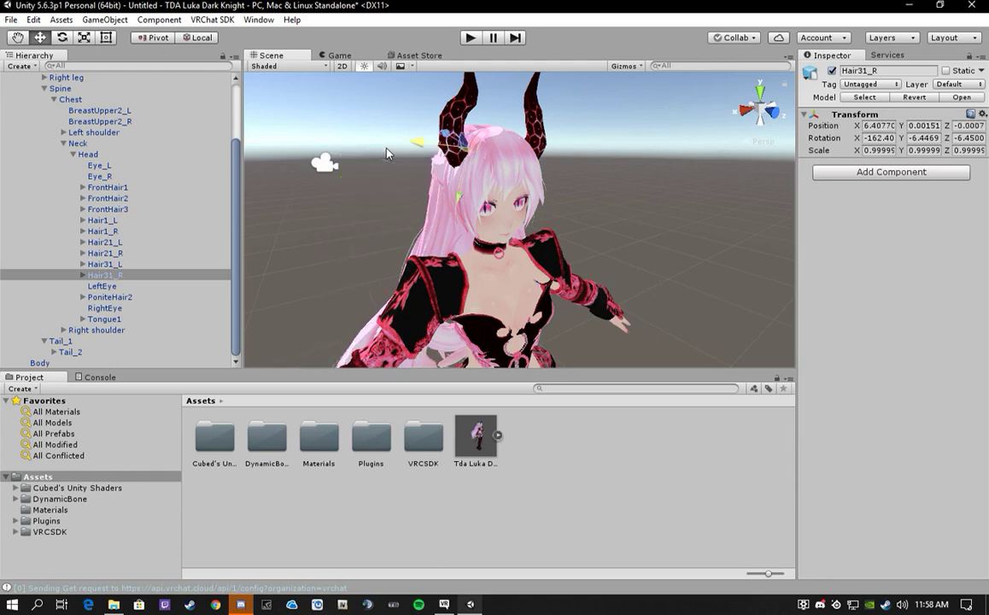
click(120, 255)
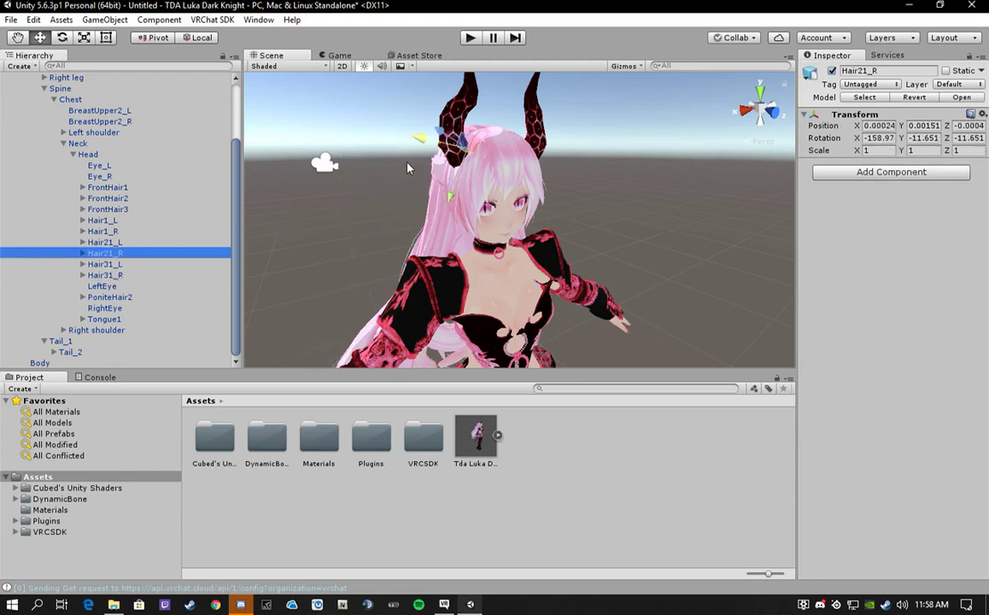
drag(446, 139, 357, 81)
key(ctrl+z)
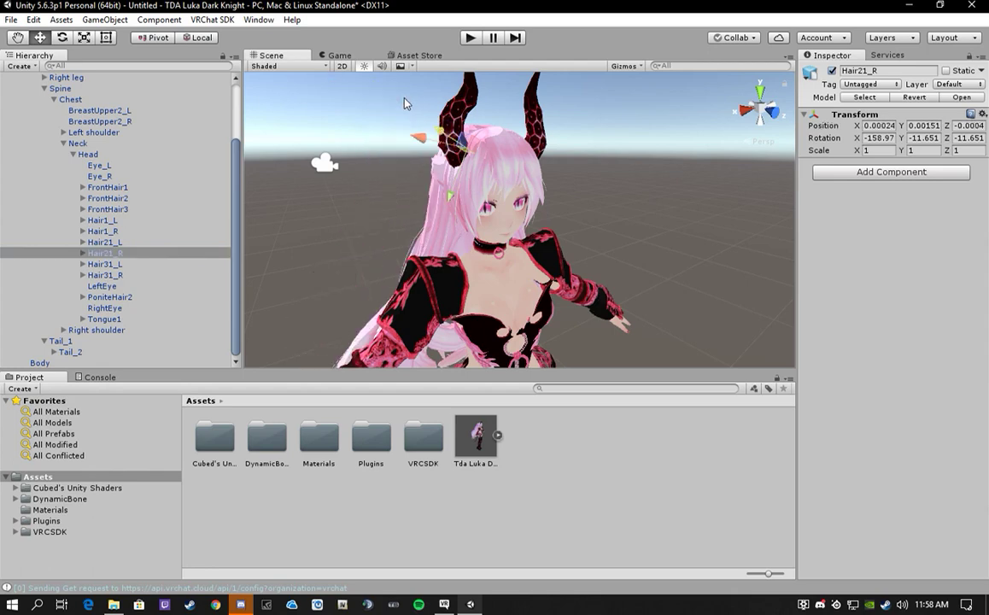
Add a Dynamic Bone component to all six hair bones from Hair1_L through Hair31_R together.
alt+drag(288, 261, 510, 165)
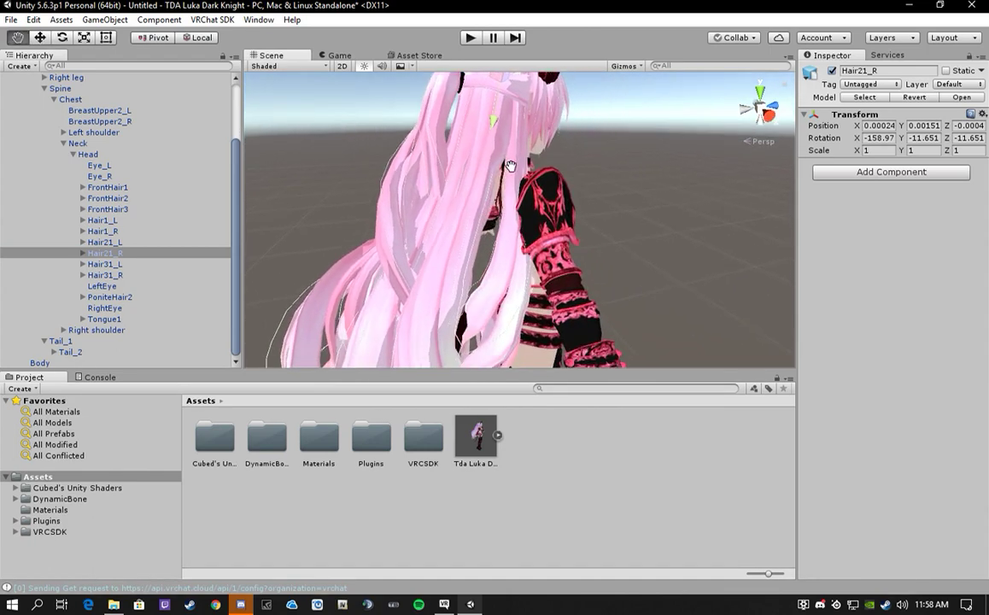
middle_drag(511, 165, 501, 205)
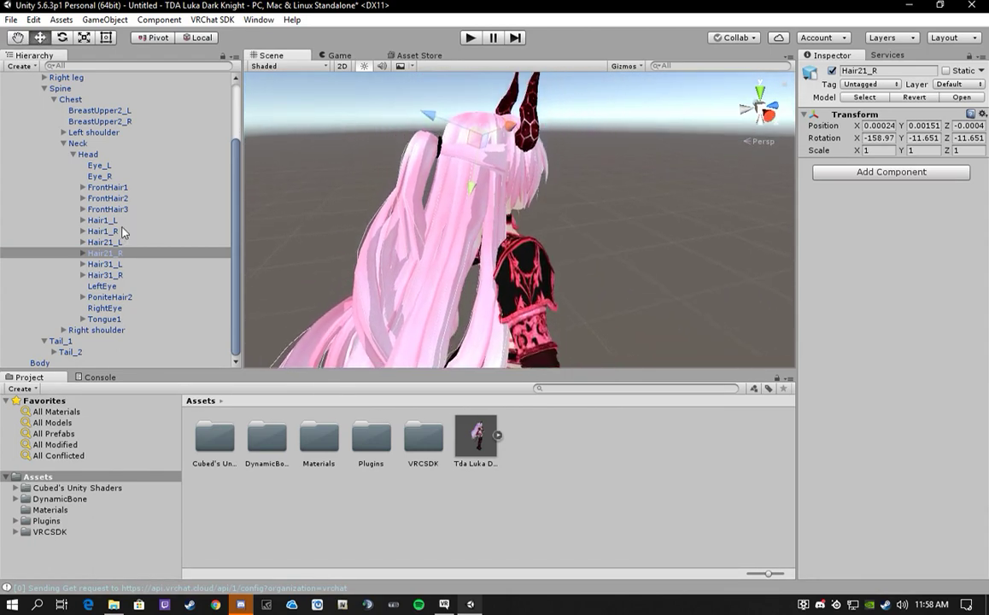
click(113, 219)
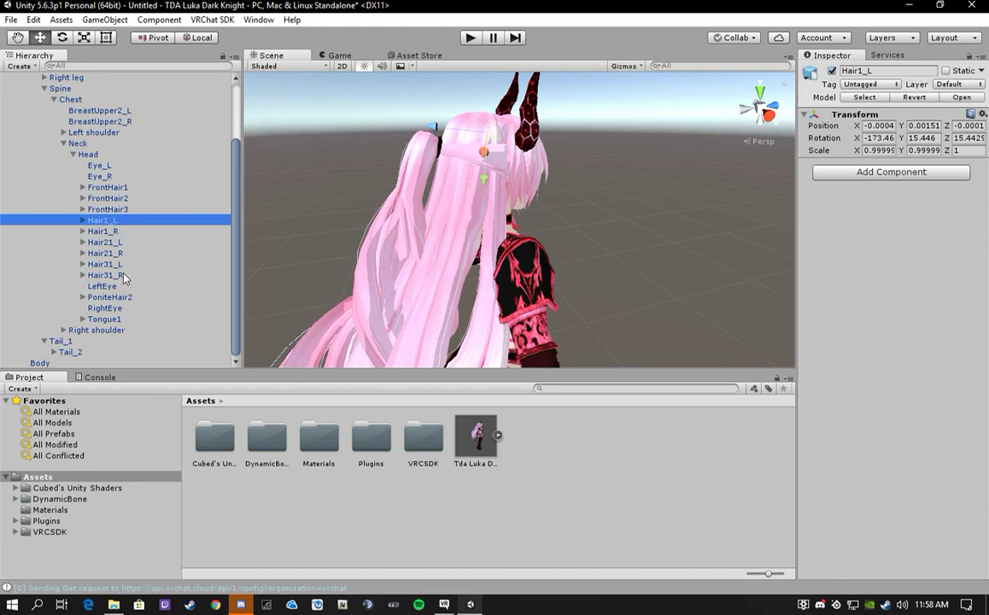
shift+click(120, 275)
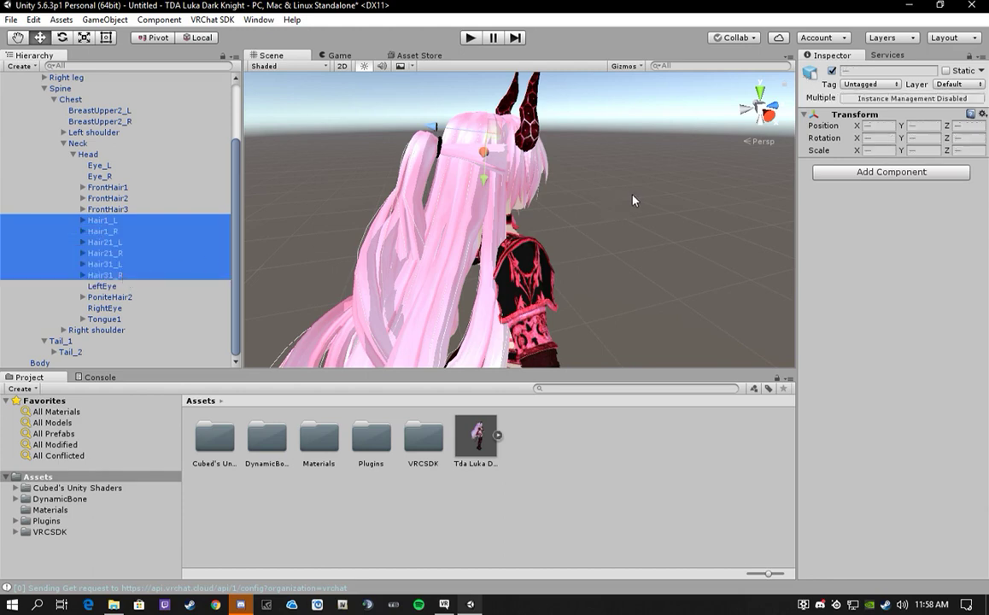
click(882, 172)
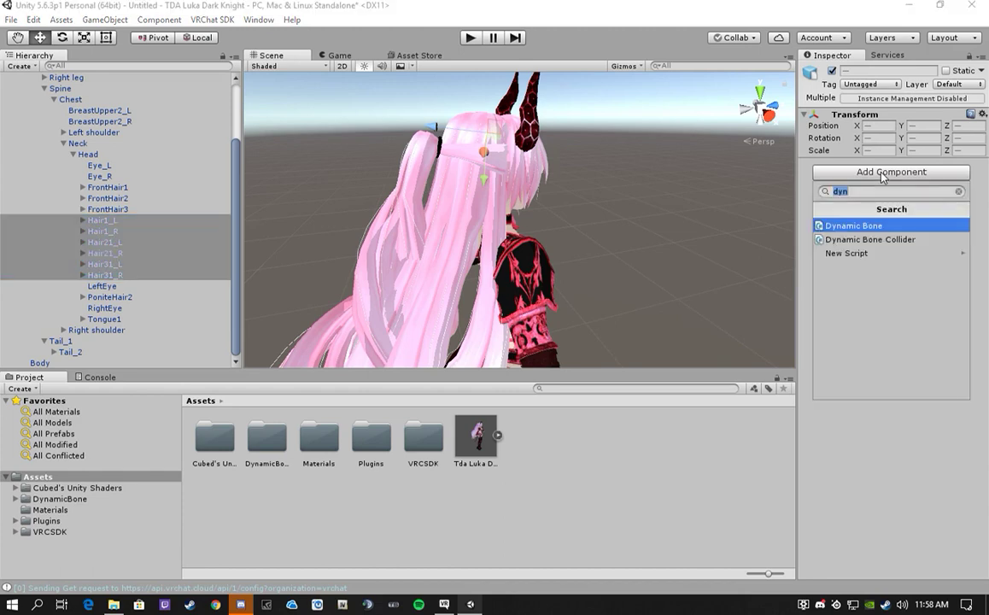
click(874, 225)
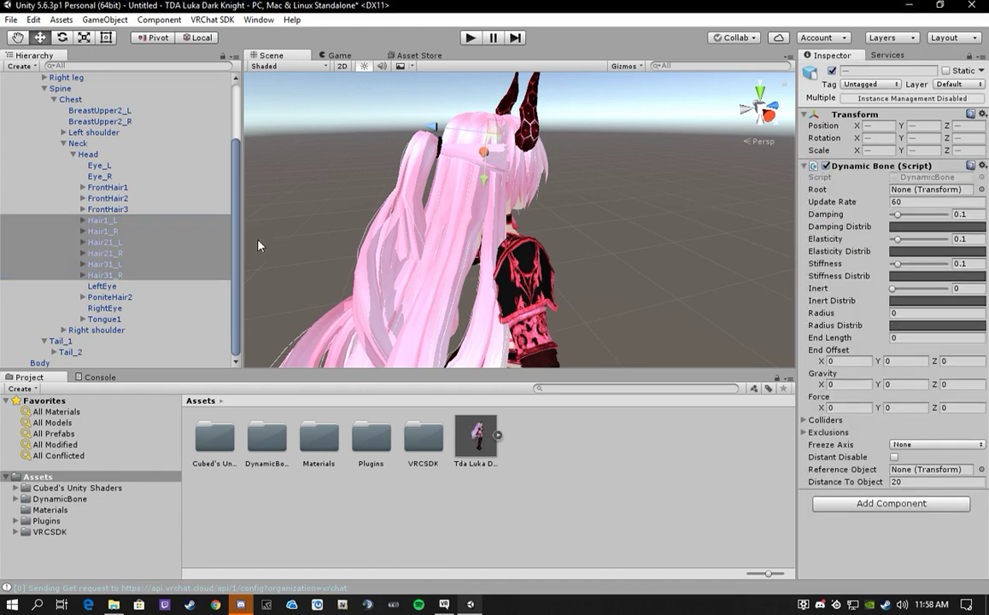
Set the six hair bones' Dynamic Bone damping to 0.83, stiffness to 0.52 and elasticity to 0.04.
drag(899, 218, 939, 219)
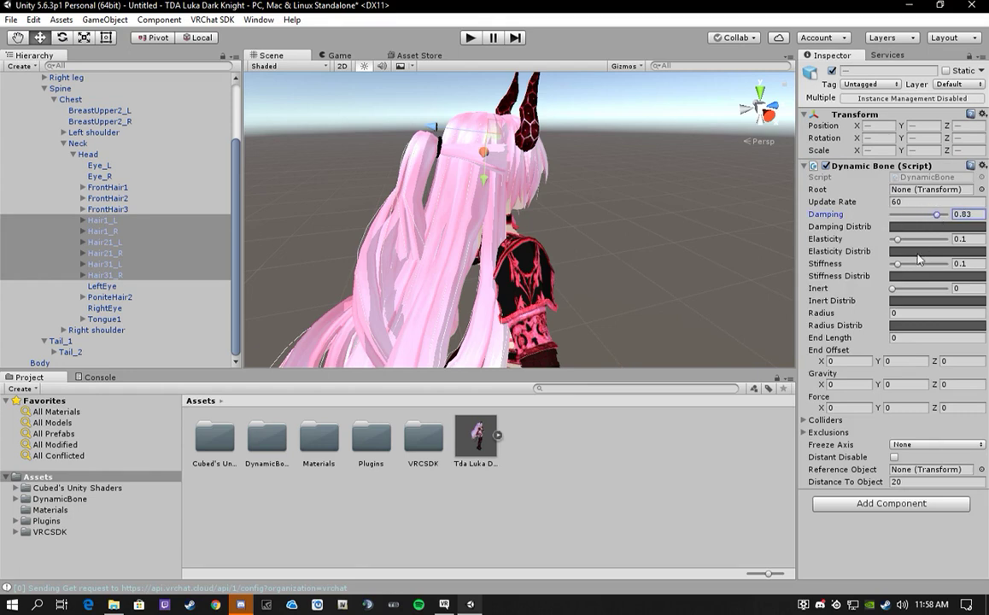
drag(897, 264, 924, 267)
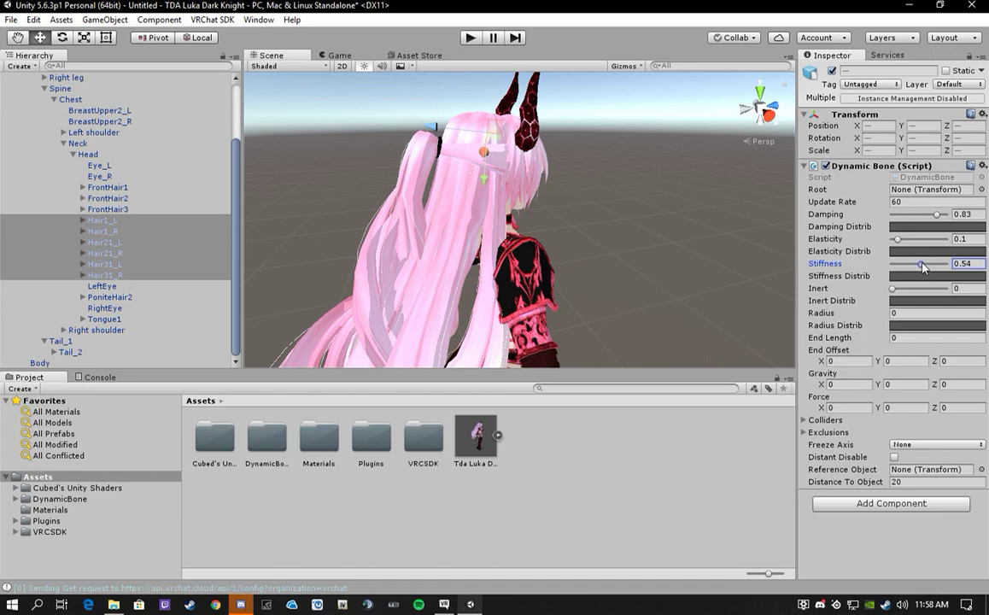
click(982, 264)
drag(899, 240, 897, 241)
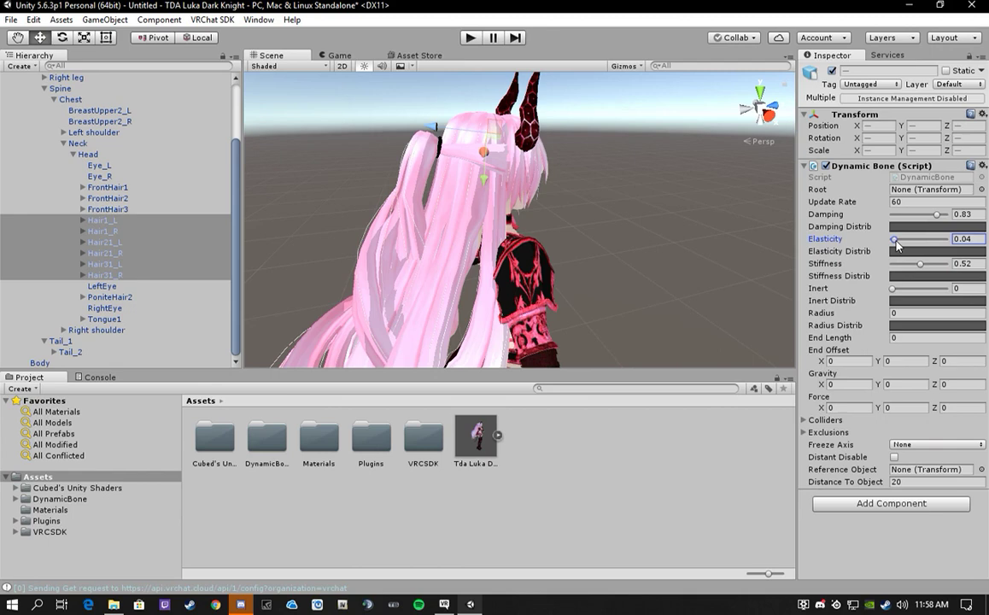
Assign each bone from Hair1_L through Hair31_R as the root of its own Dynamic Bone component.
click(102, 220)
drag(120, 220, 931, 190)
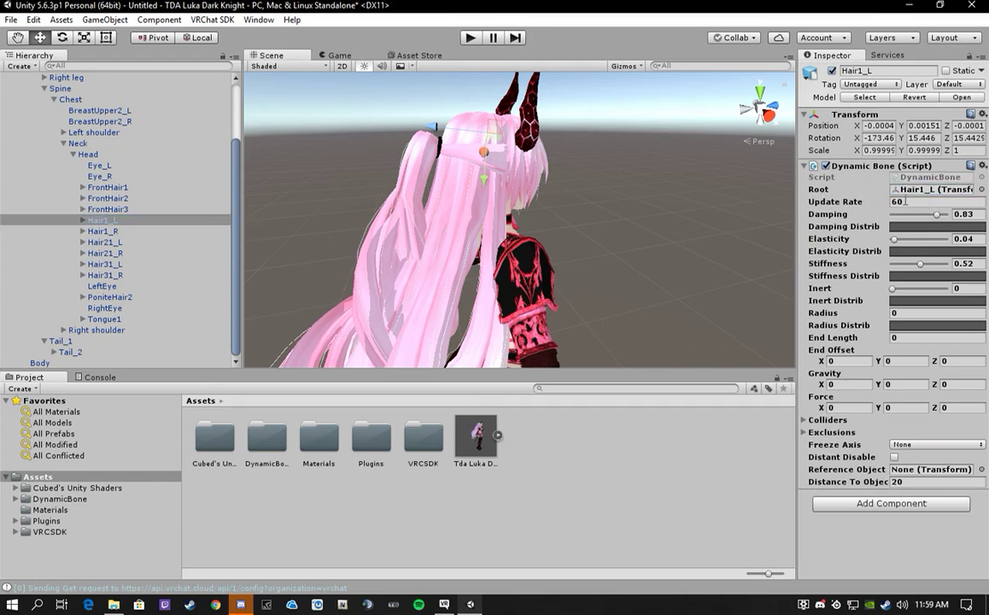
click(102, 231)
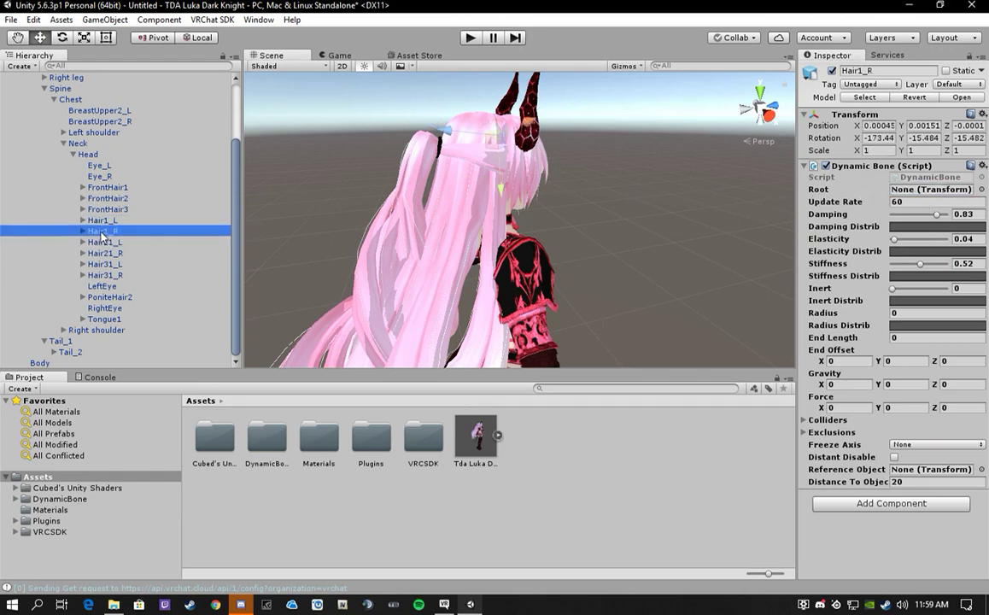
drag(102, 231, 820, 179)
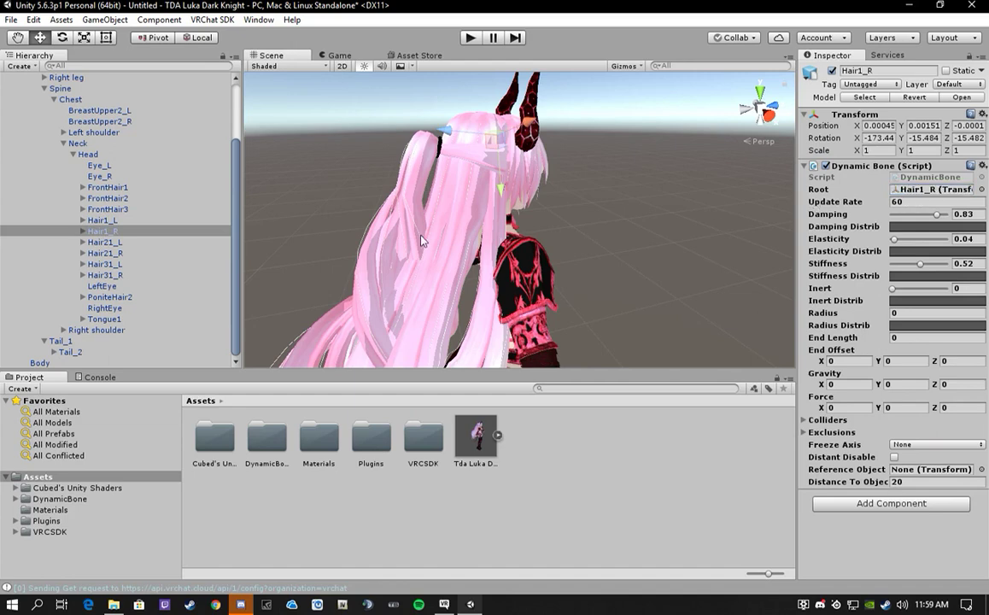
click(102, 242)
drag(103, 242, 855, 188)
click(102, 253)
drag(102, 253, 854, 189)
click(103, 265)
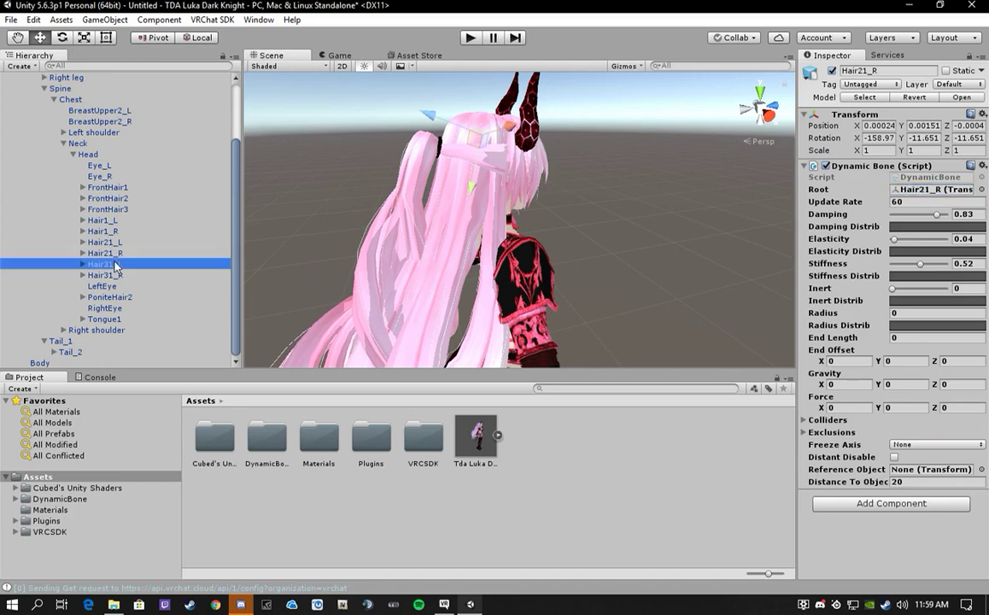
drag(102, 265, 854, 189)
click(102, 275)
drag(102, 275, 917, 195)
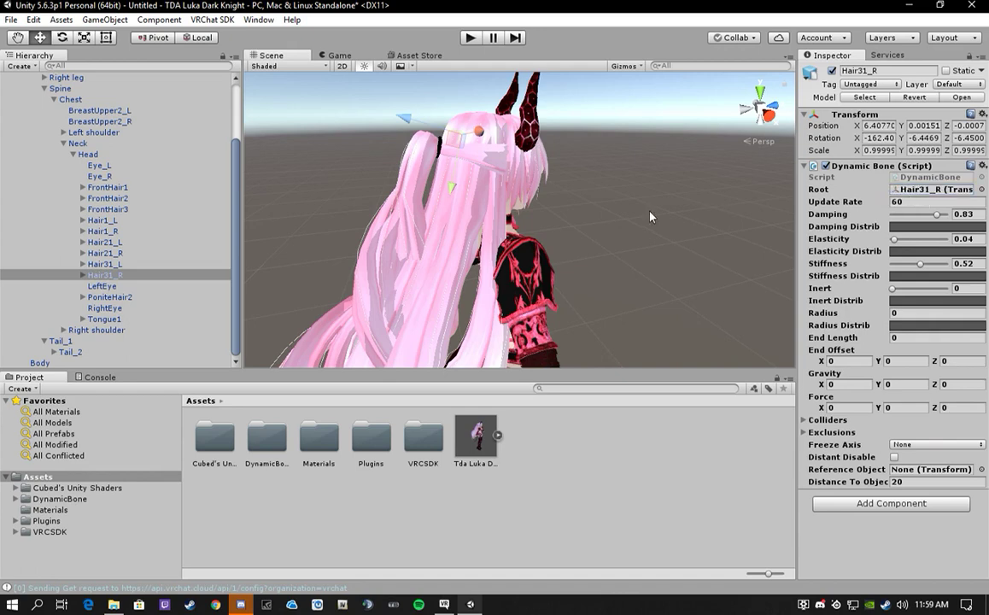
Try moving the PoniteHair2 bone to see which hair it controls, undoing each move, and inspect its child PoniteHair3.
click(98, 296)
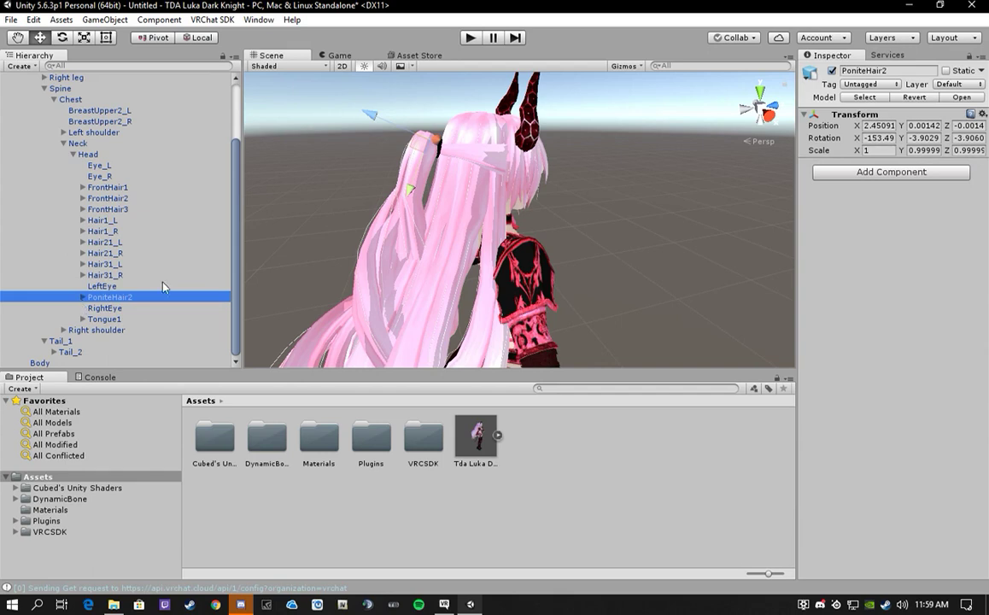
mouse_move(412, 140)
mouse_down()
mouse_move(364, 122)
mouse_move(395, 138)
mouse_up()
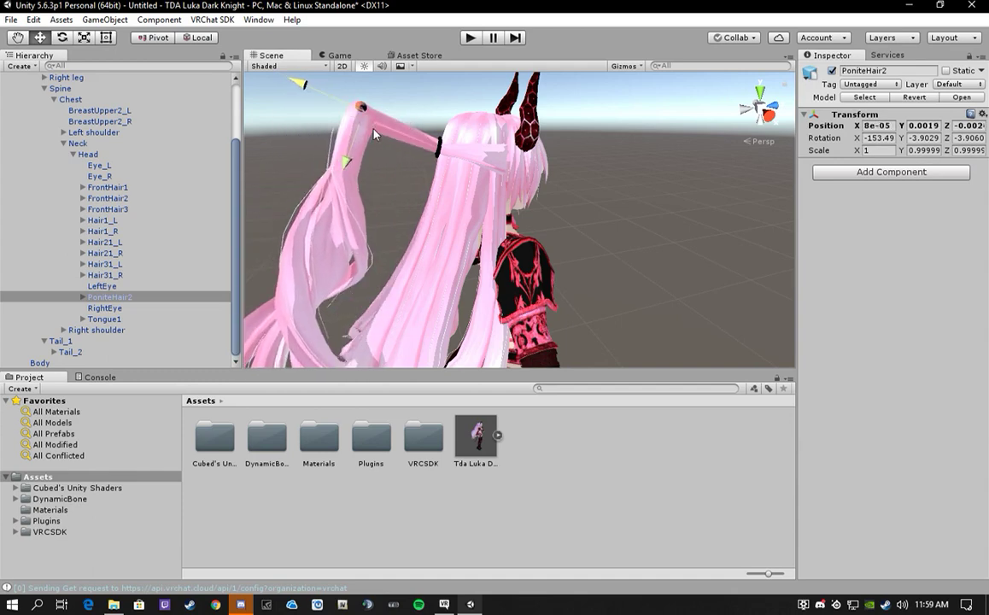
key(ctrl+z)
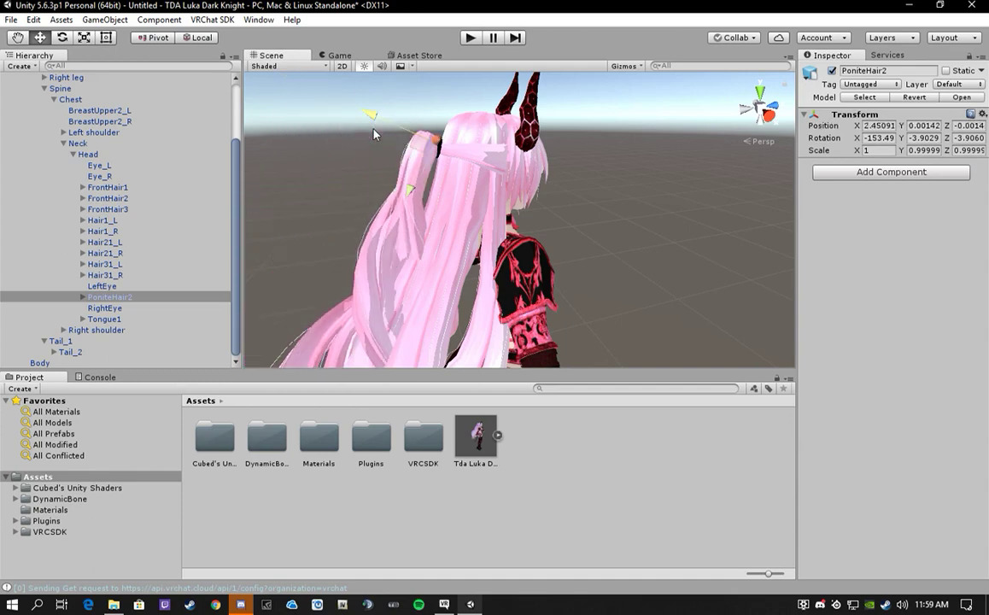
click(83, 297)
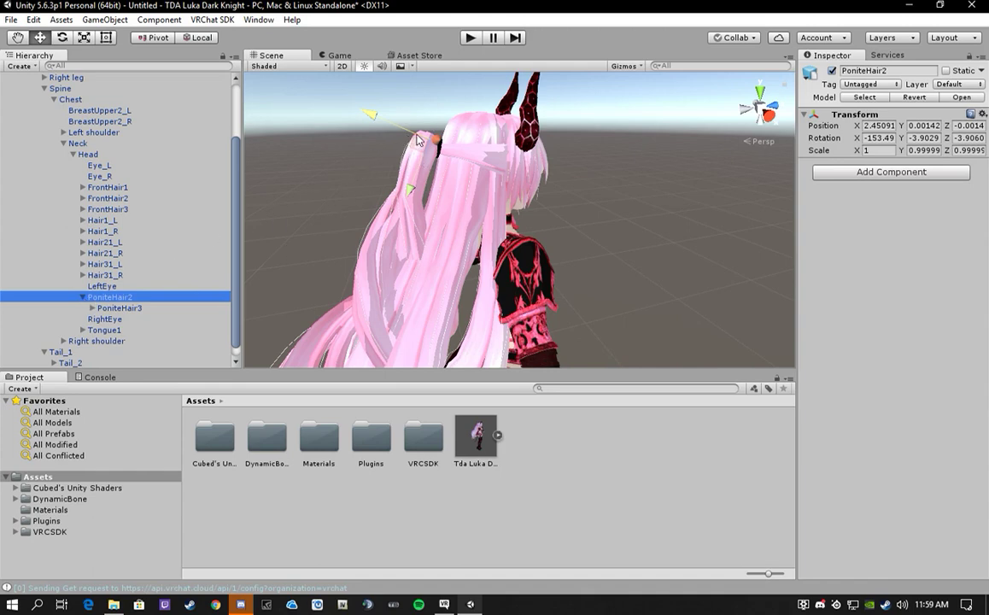
drag(418, 139, 352, 115)
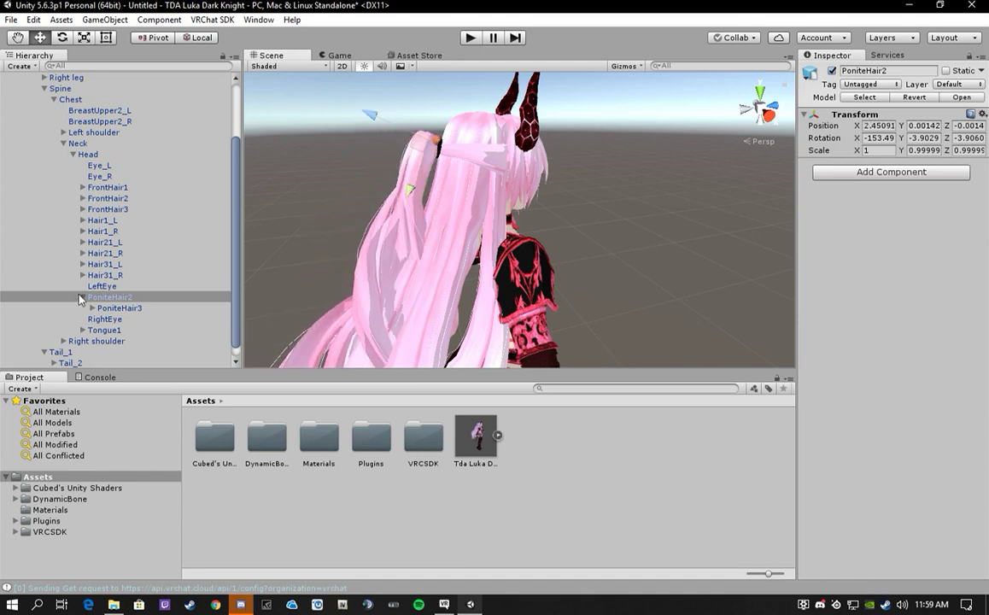
click(111, 308)
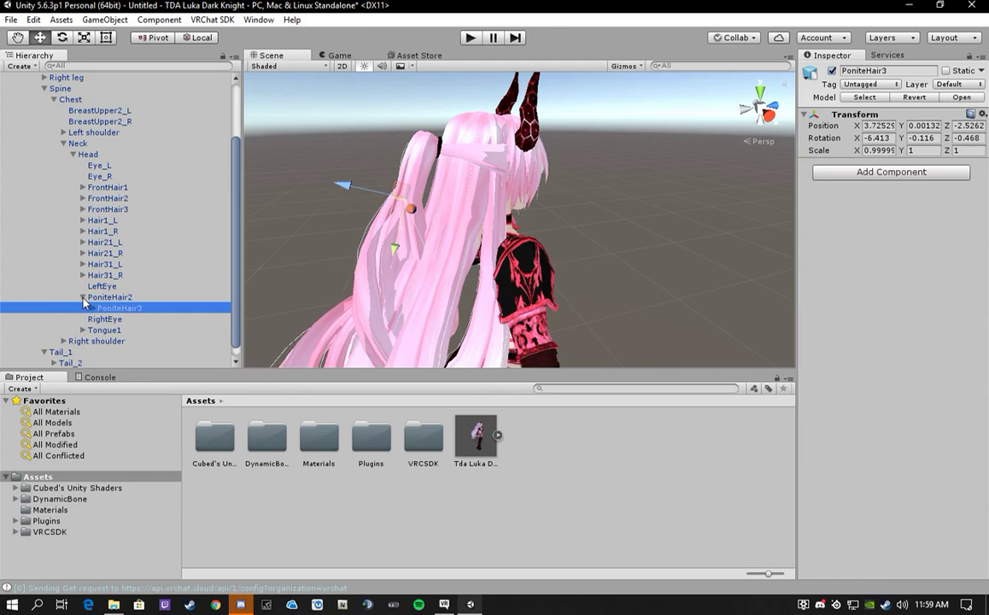
click(83, 297)
Add a Dynamic Bone component to PoniteHair2 and assign PoniteHair2 as its root.
click(109, 297)
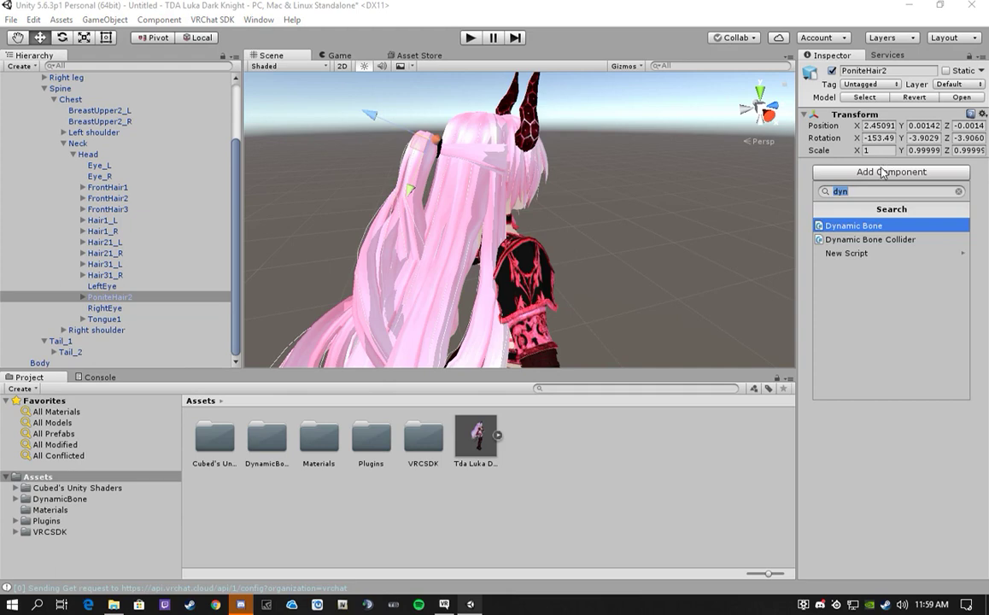
key(Return)
drag(141, 299, 933, 195)
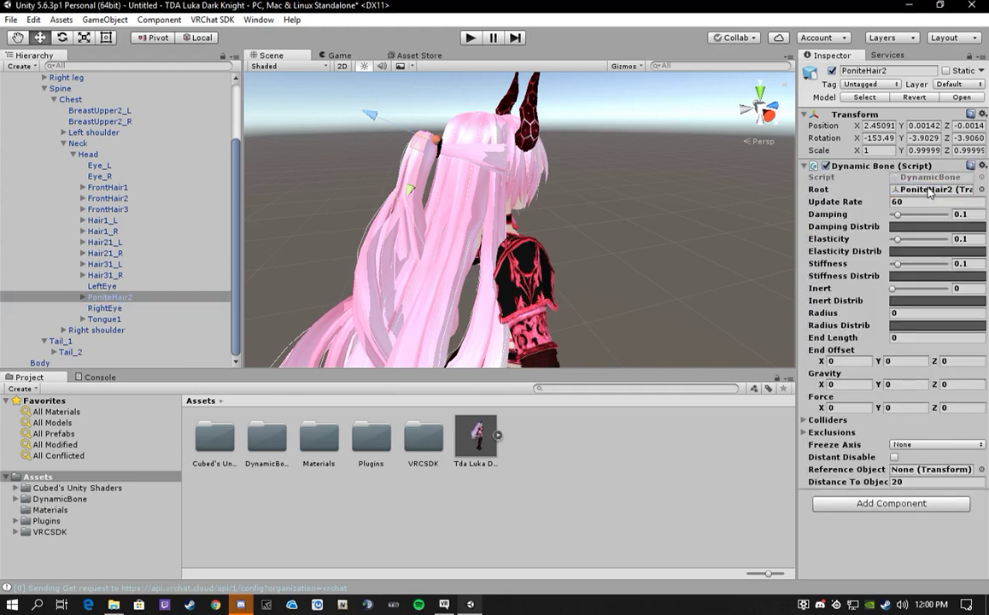
Set PoniteHair2's Dynamic Bone damping to 0.83, elasticity to 0.04, stiffness to 0.52 and update rate to 100.
click(977, 214)
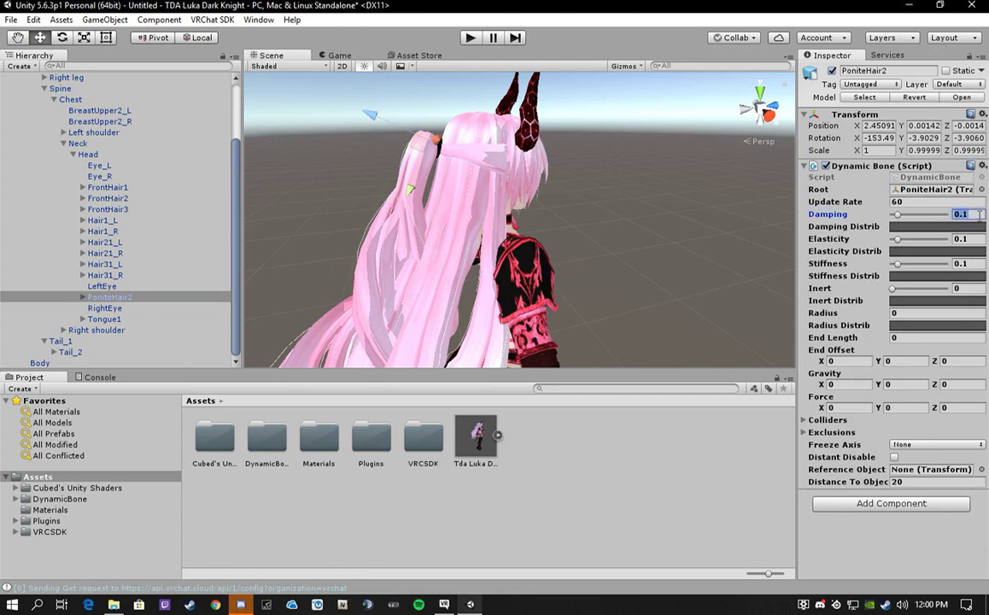
text(0.83)
click(980, 239)
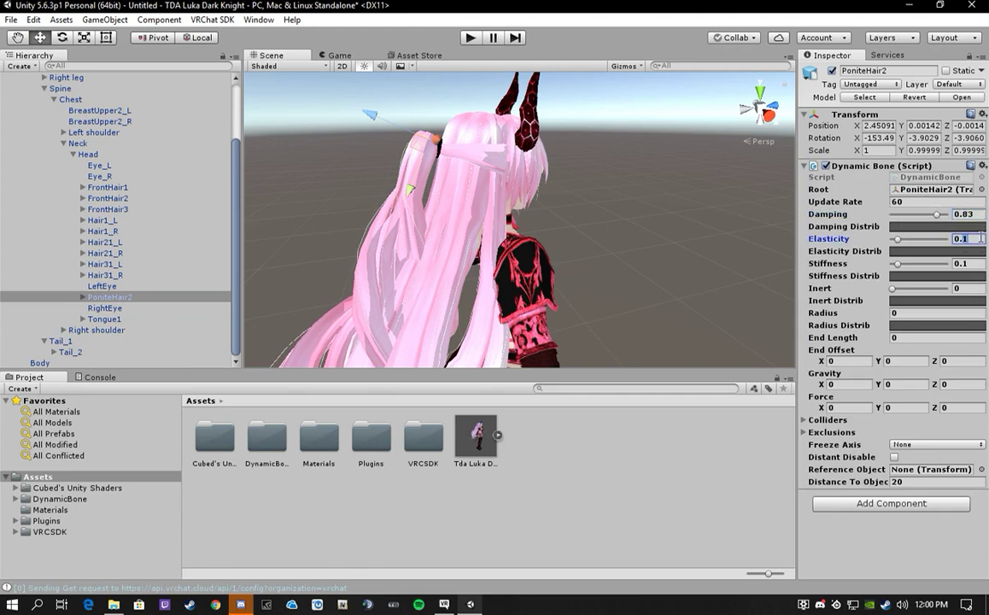
text(0.04)
click(970, 263)
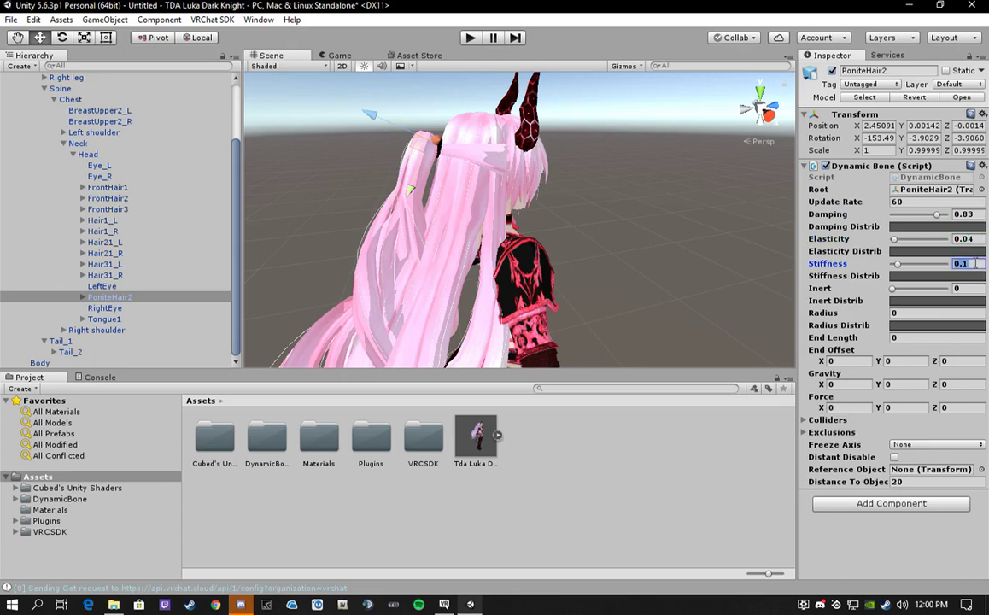
key(BackSpace)
text(52)
click(907, 202)
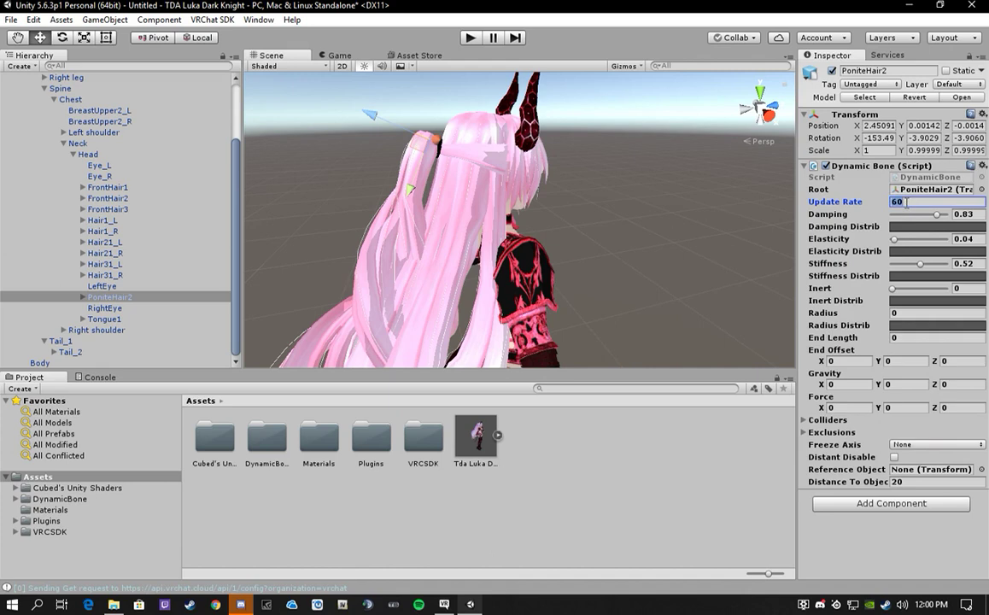
text(100)
key(Return)
Collapse the avatar's bone hierarchy and show the VRChat SDK build control panel over the scene view.
middle_drag(506, 290, 523, 204)
scroll(501, 253, down, 5)
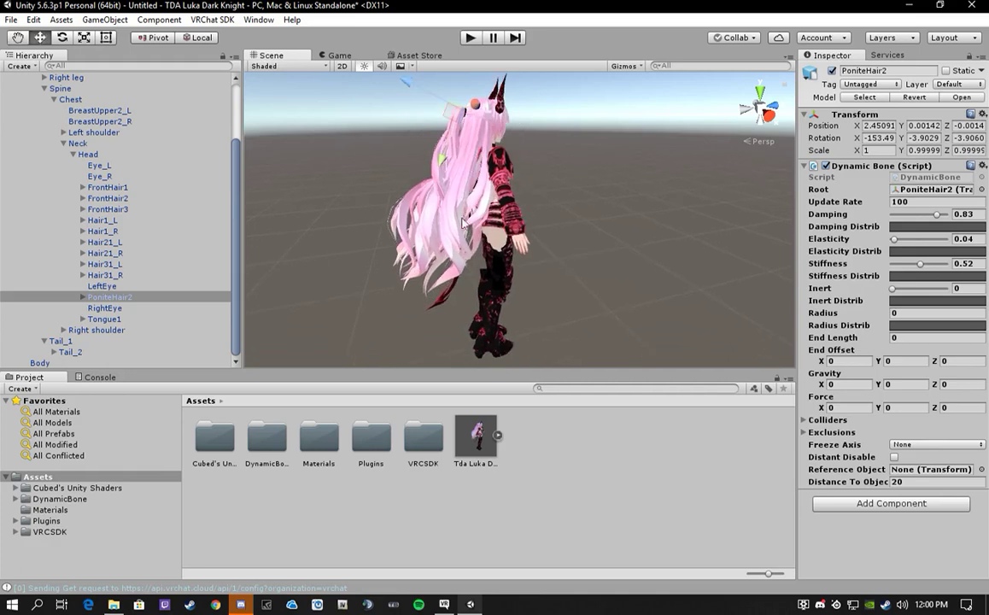
scroll(17, 170, up, 3)
click(15, 111)
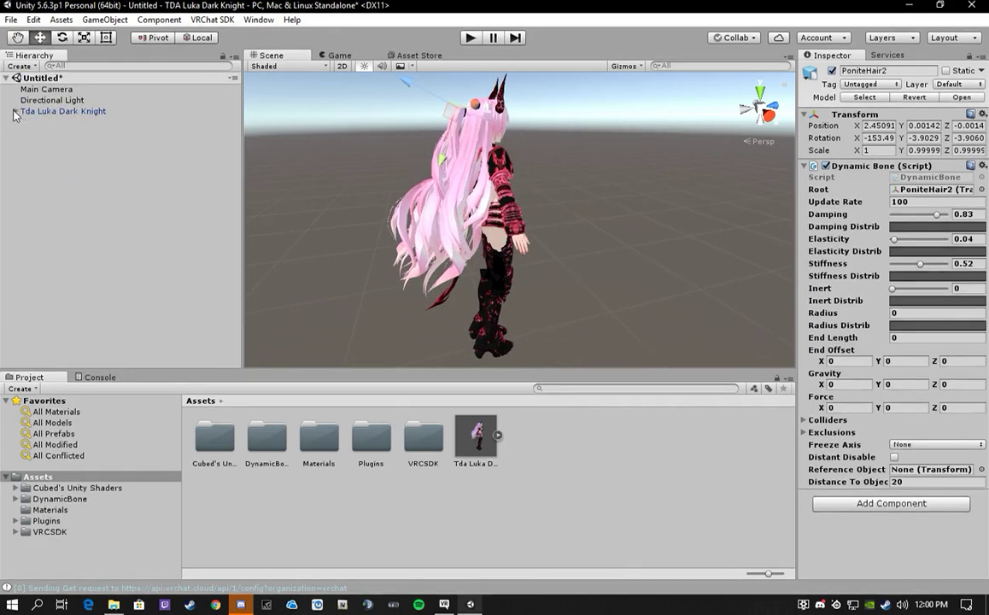
click(209, 19)
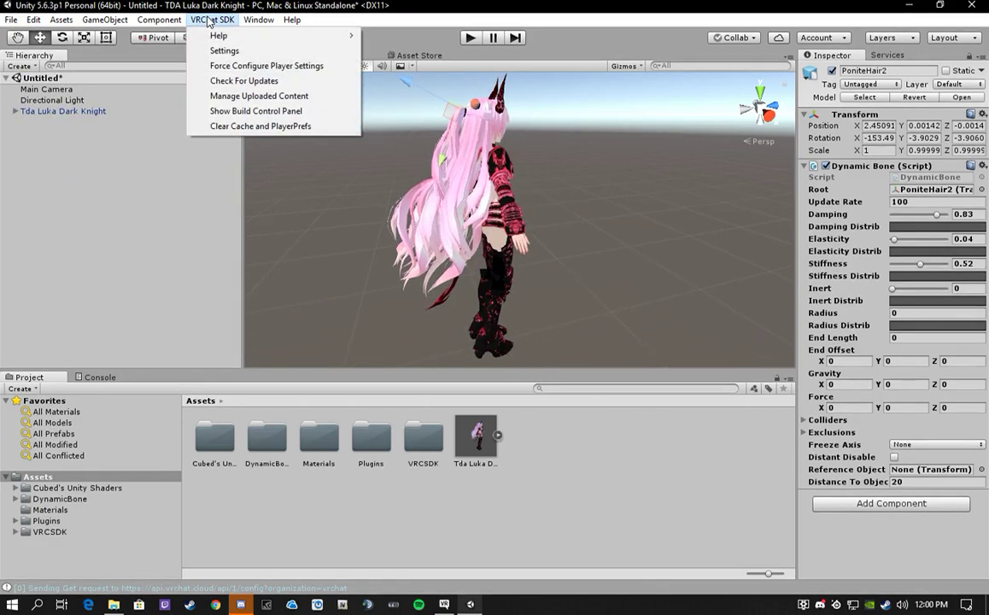
click(318, 68)
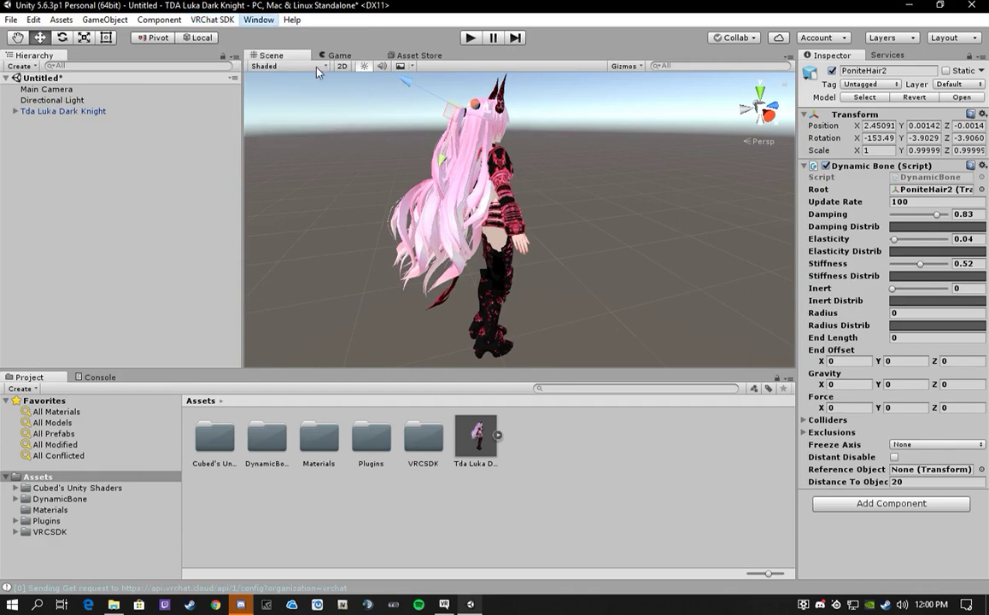
click(170, 17)
mouse_move(198, 15)
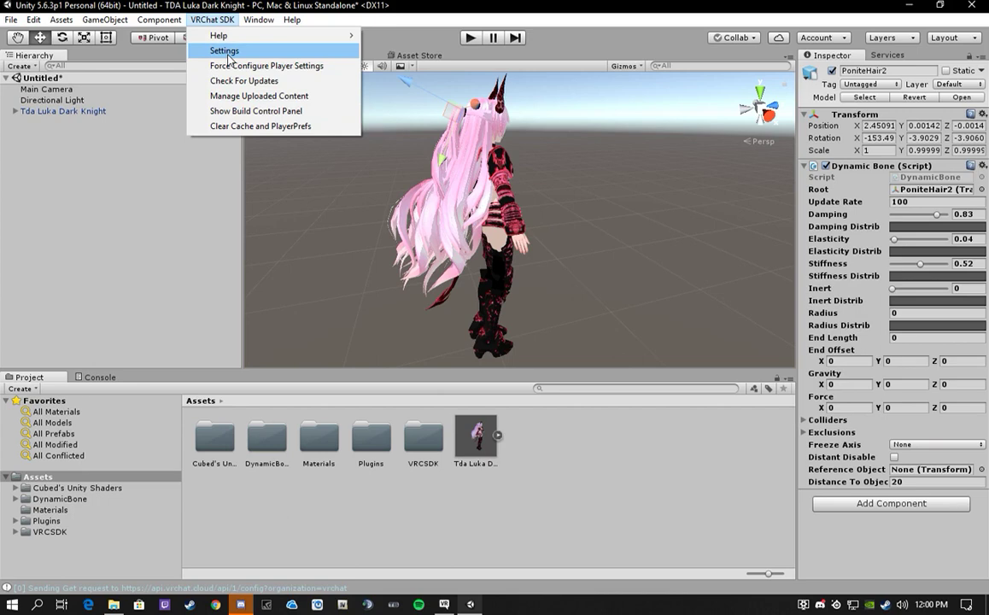
click(248, 117)
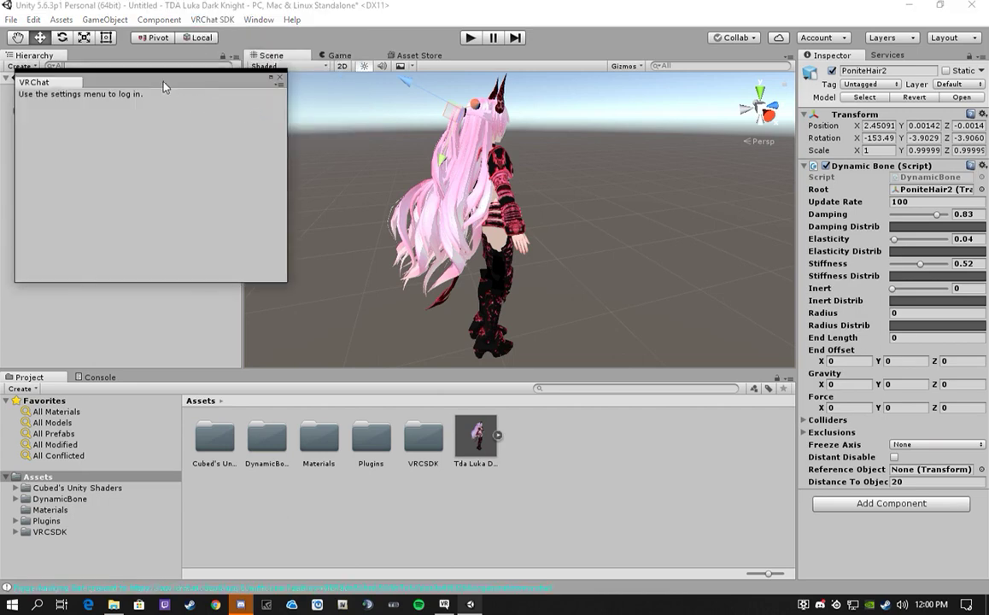
drag(162, 85, 410, 67)
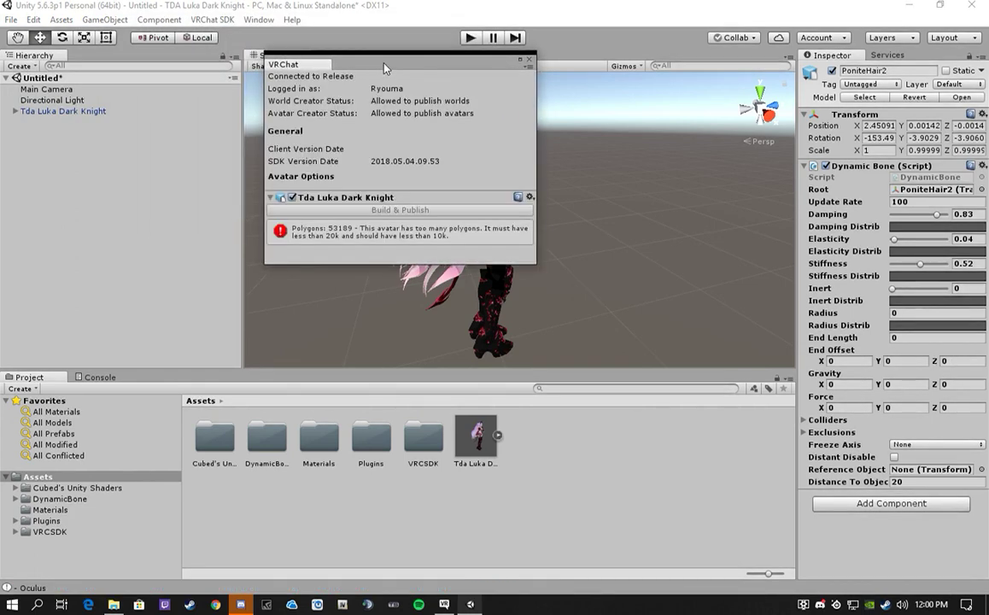
drag(385, 68, 368, 78)
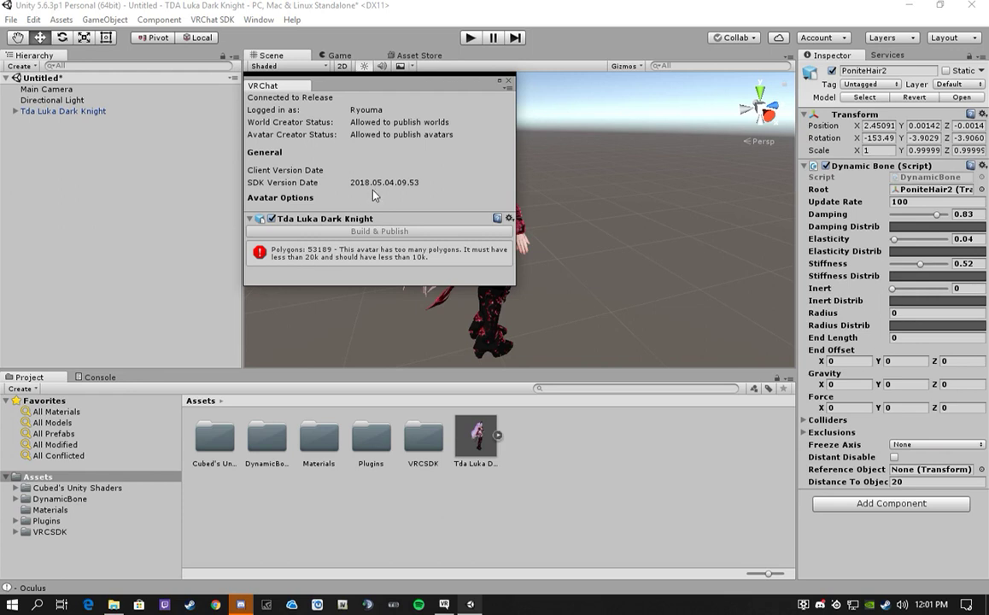
Switch to File Explorer and open Documents > TDA Luka Dark Knight > Assets > VRCSDK > Dependencies > VRChat > Editor.
click(113, 604)
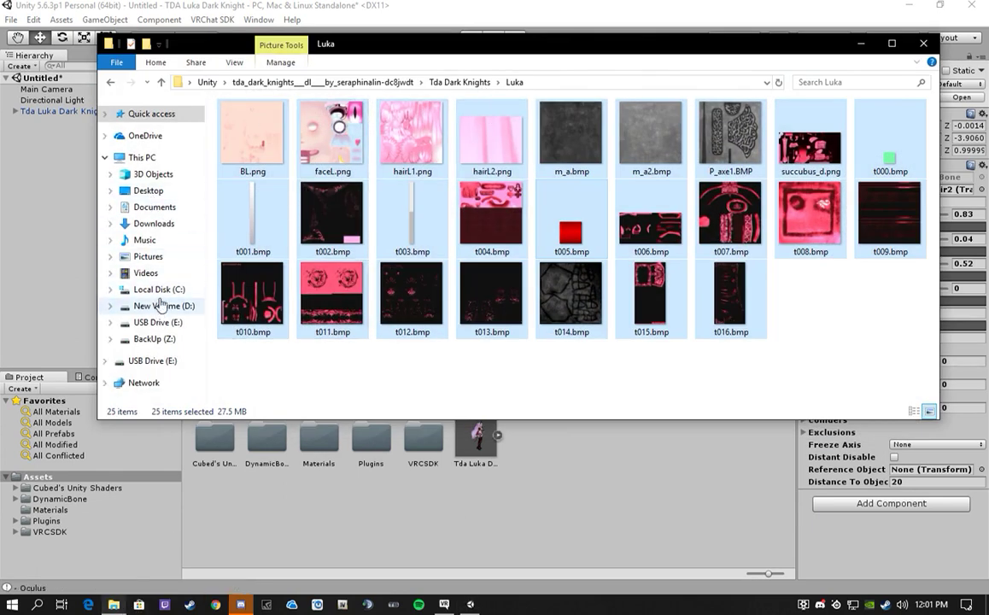
click(157, 208)
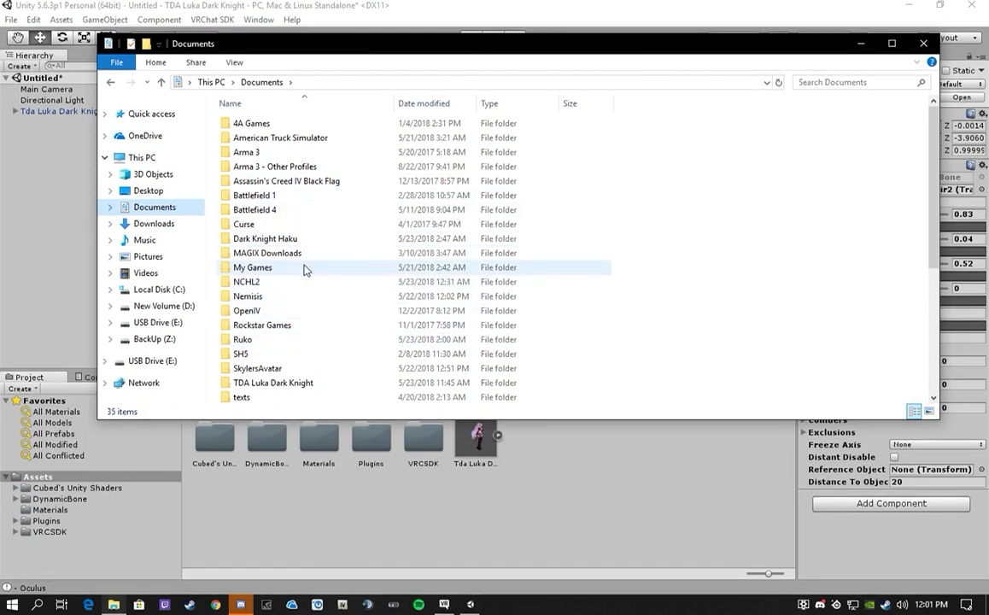
scroll(305, 268, down, 1)
scroll(305, 268, down, 1)
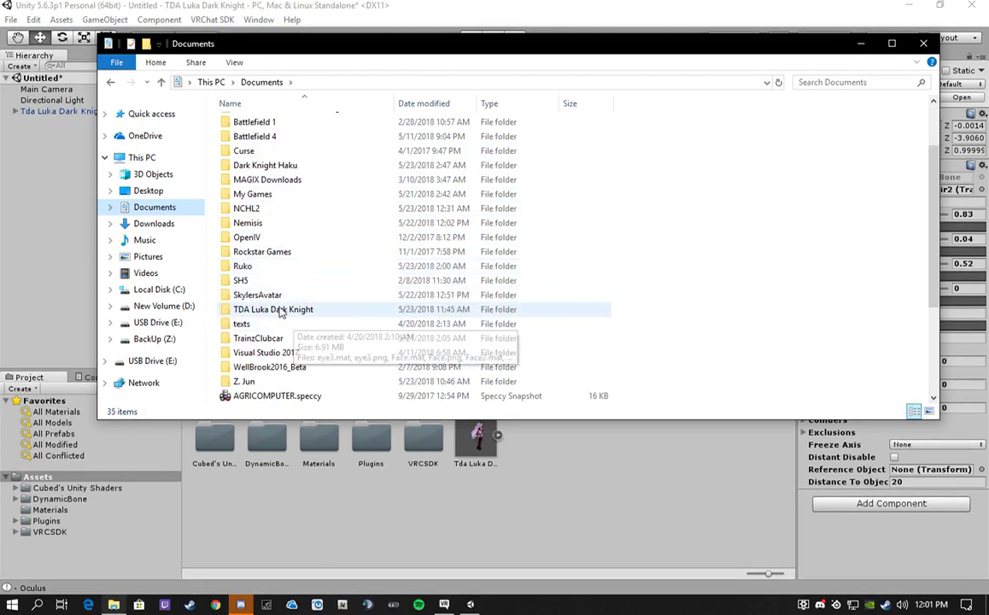
double_click(276, 310)
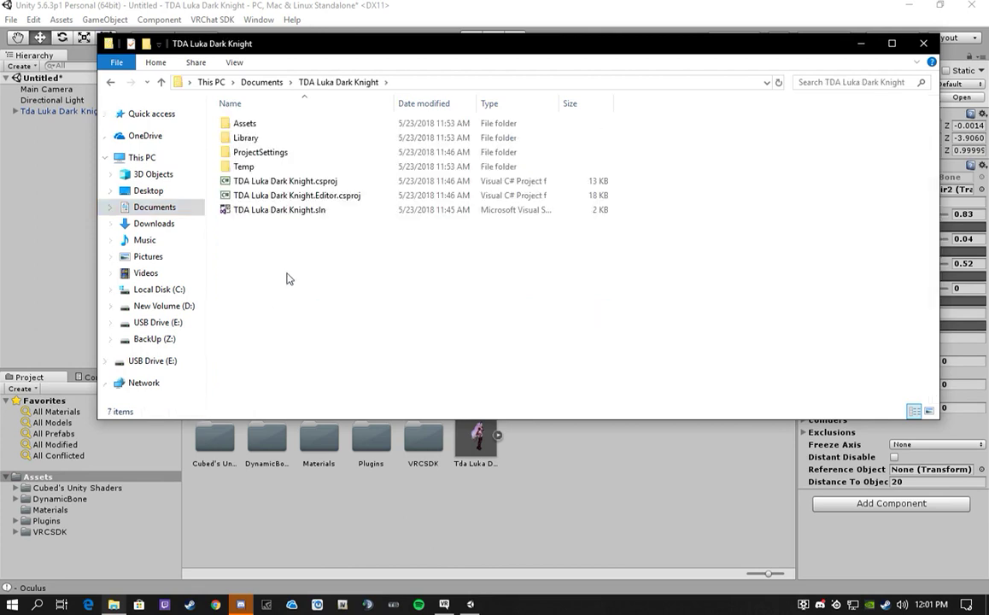
double_click(268, 126)
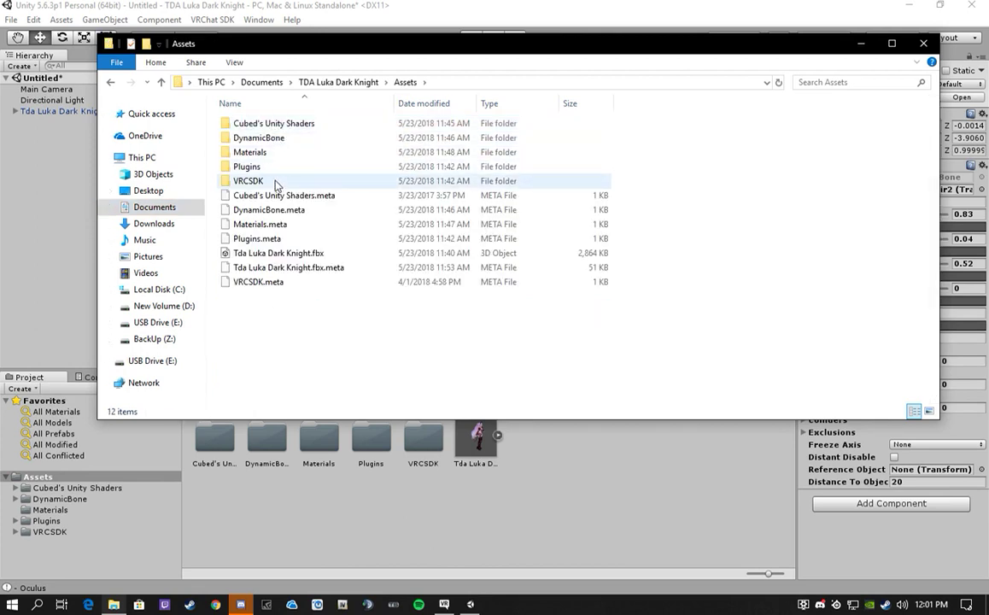
double_click(275, 182)
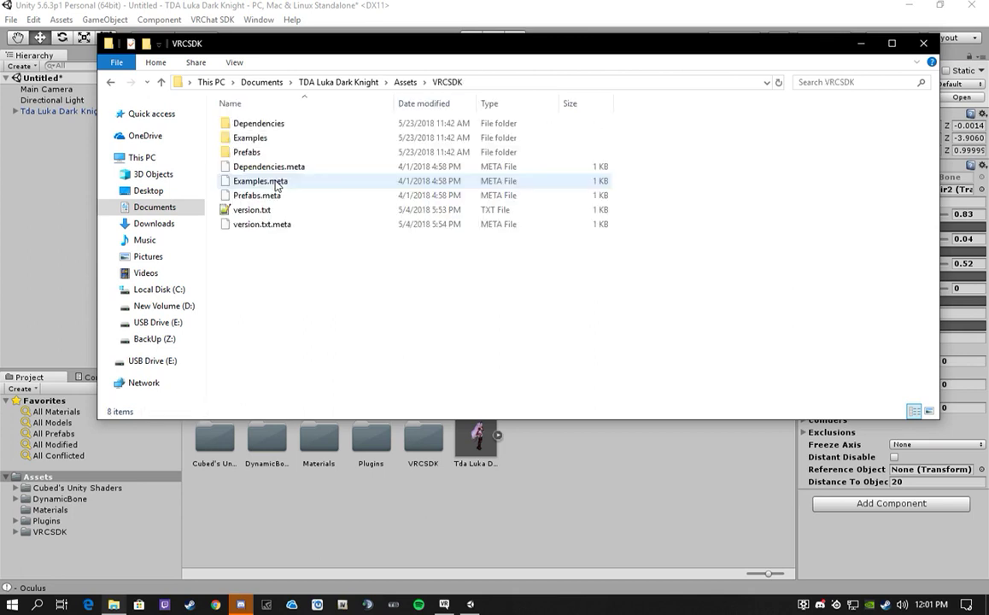
double_click(267, 127)
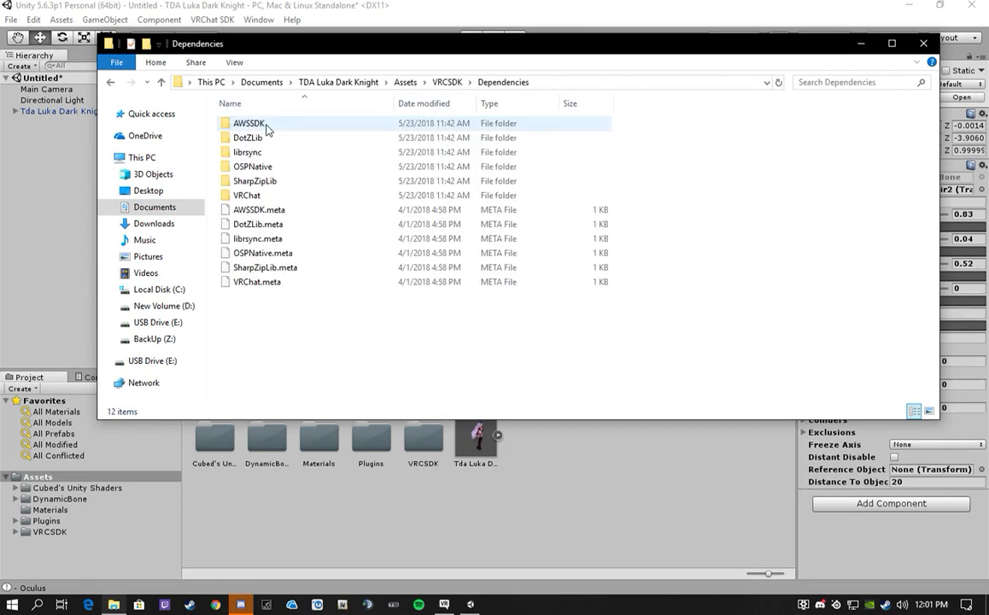
double_click(264, 197)
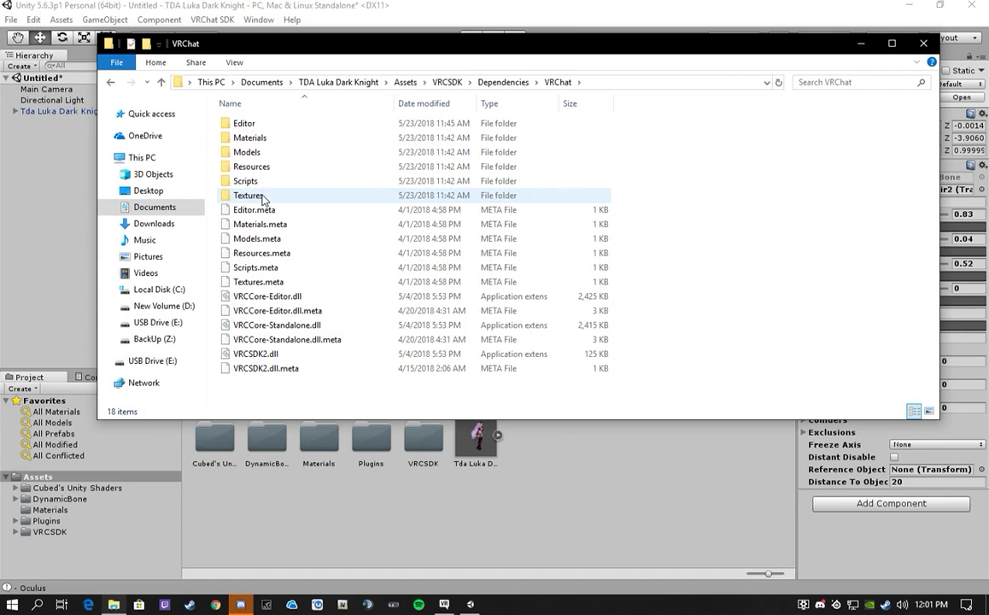
double_click(258, 125)
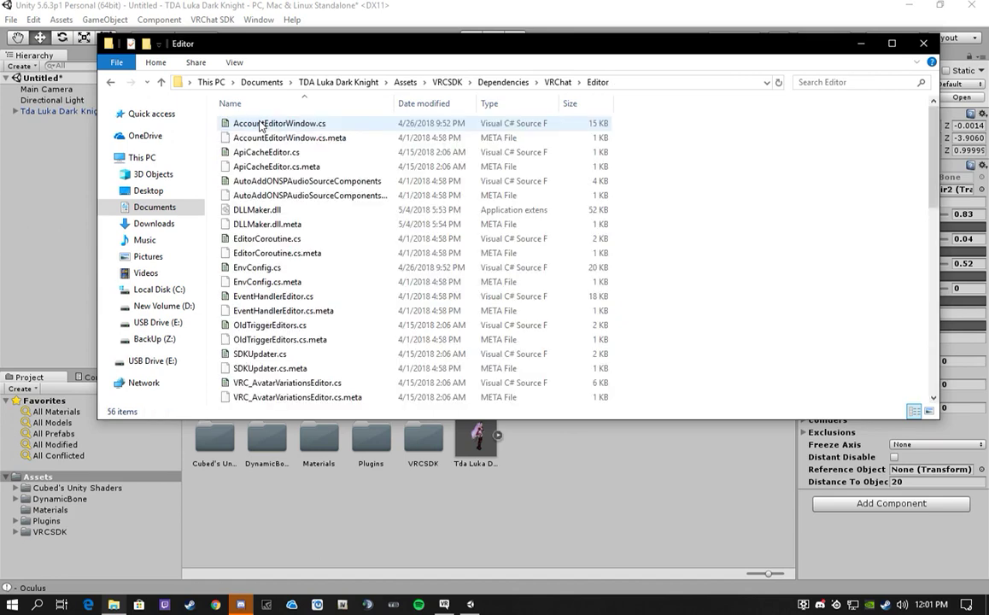
Open VRC_SdkControlPanel.cs from the Editor folder in Notepad++ and bring its whole window into view.
scroll(303, 179, down, 6)
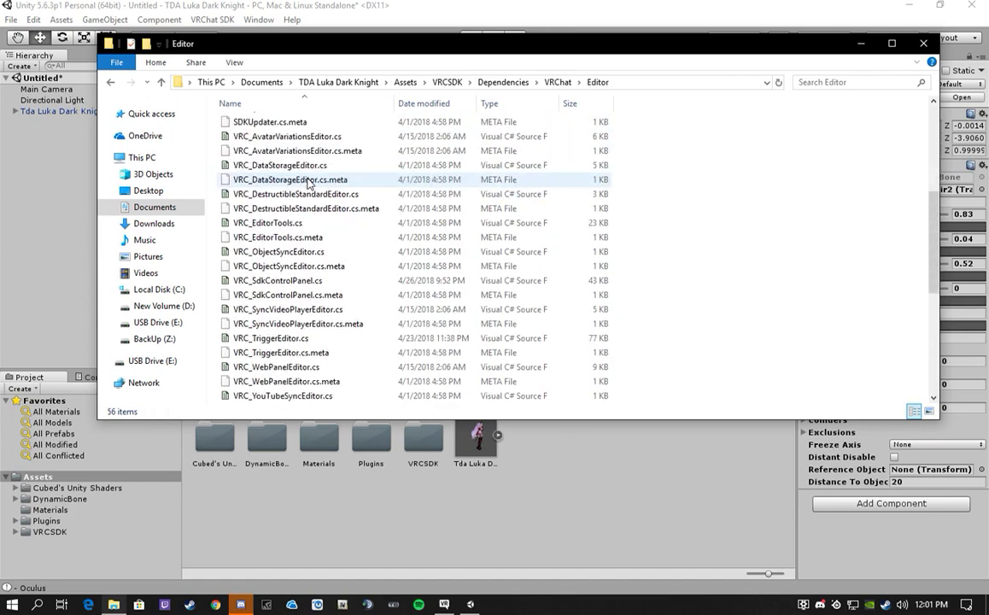
scroll(308, 183, down, 1)
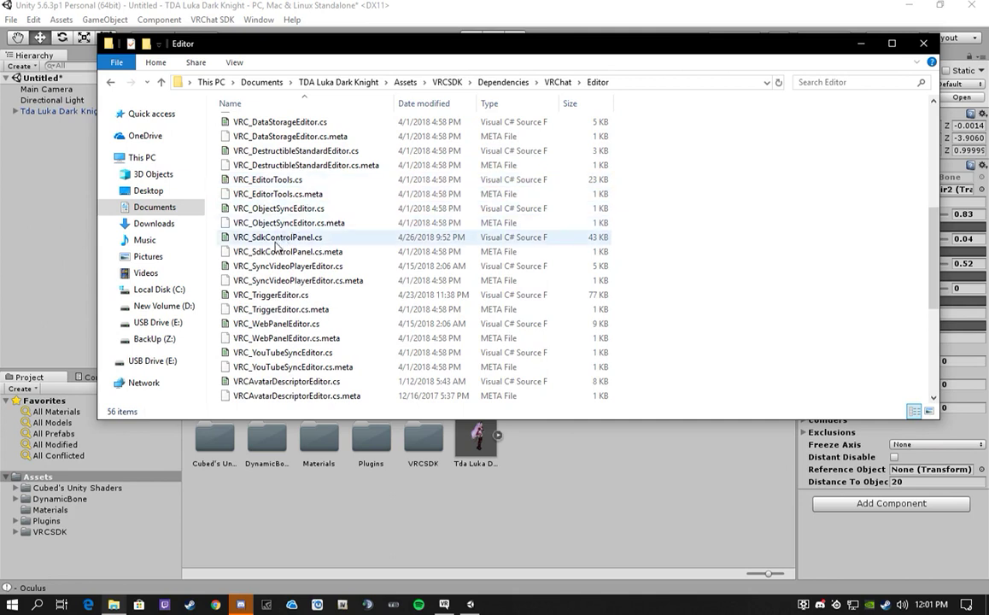
click(274, 239)
right_click(274, 242)
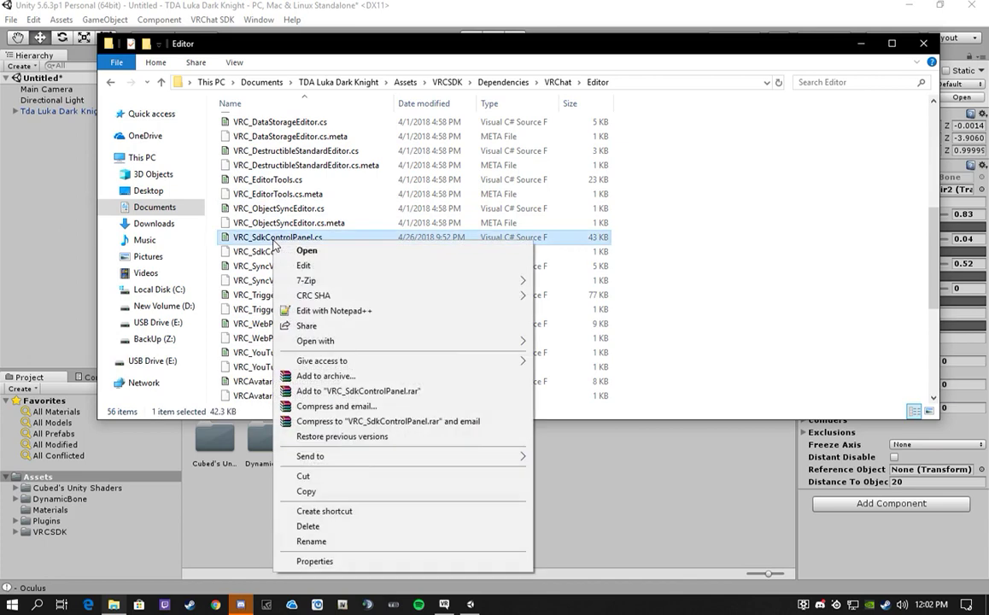
click(359, 316)
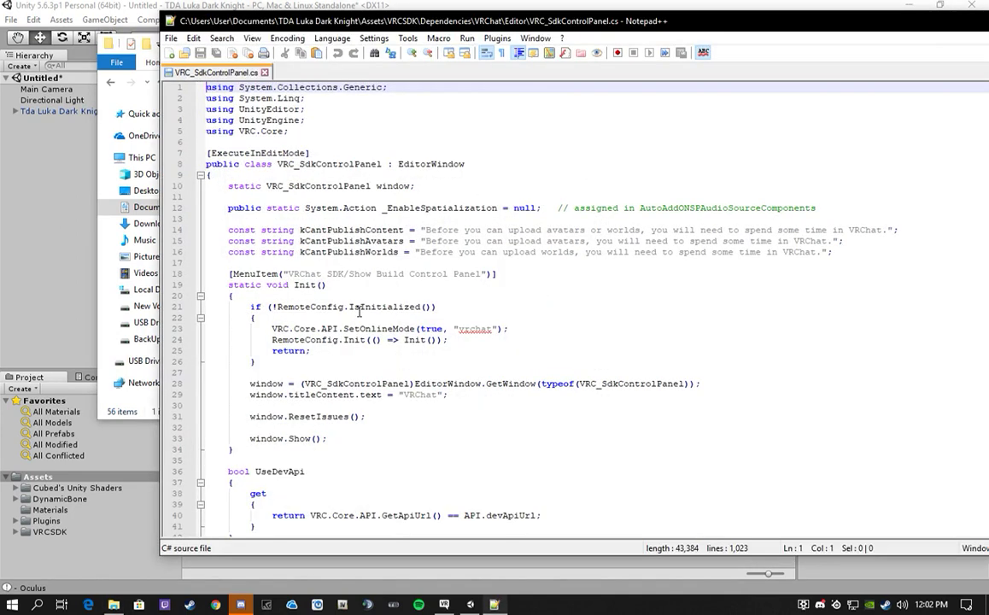
double_click(632, 22)
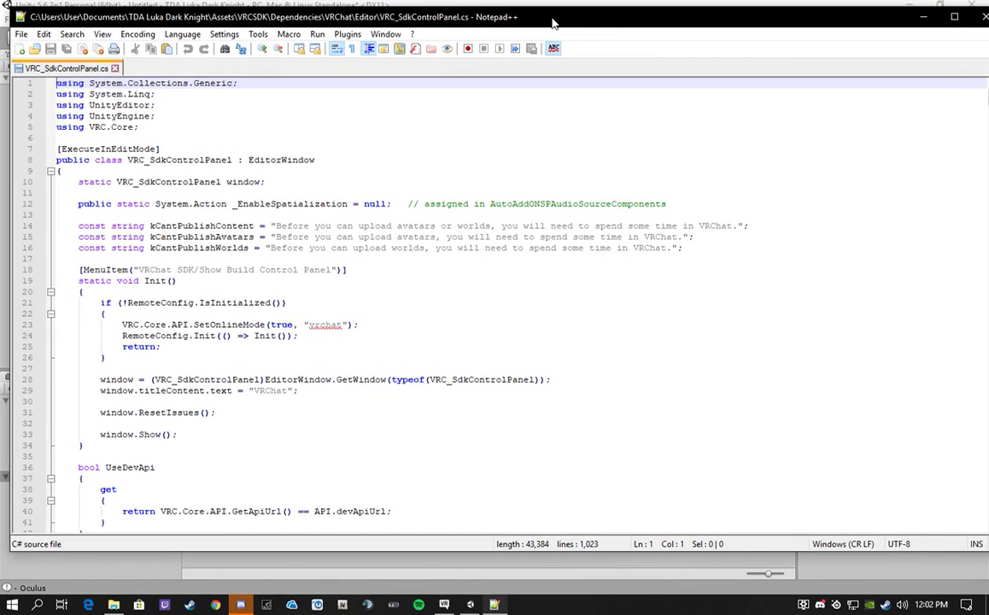
Search the script for 20000 to locate the polycount limit in OnGUIAvatarCheck.
key(ctrl+f)
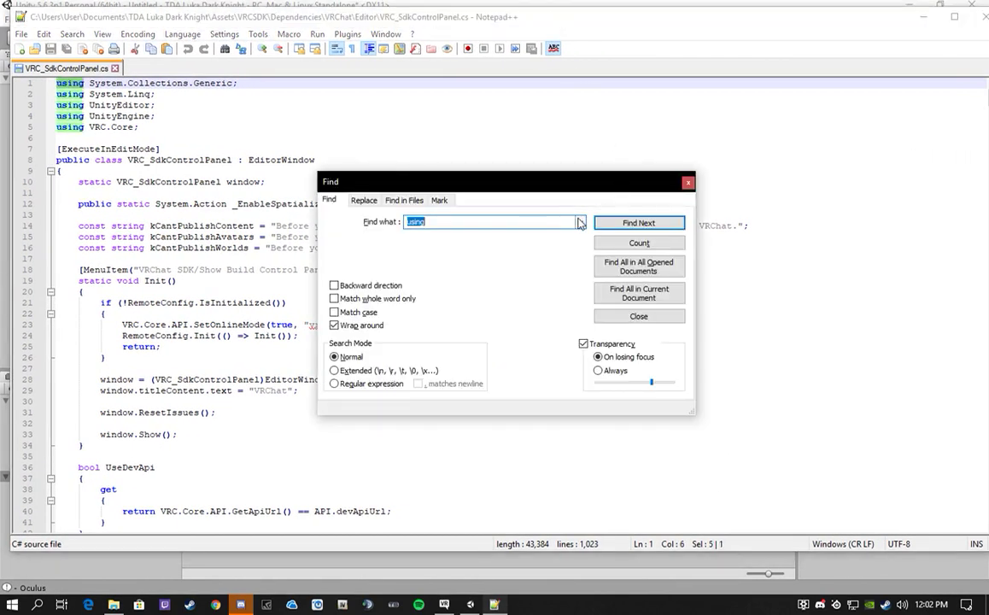
click(485, 221)
double_click(485, 221)
text(20000)
key(Return)
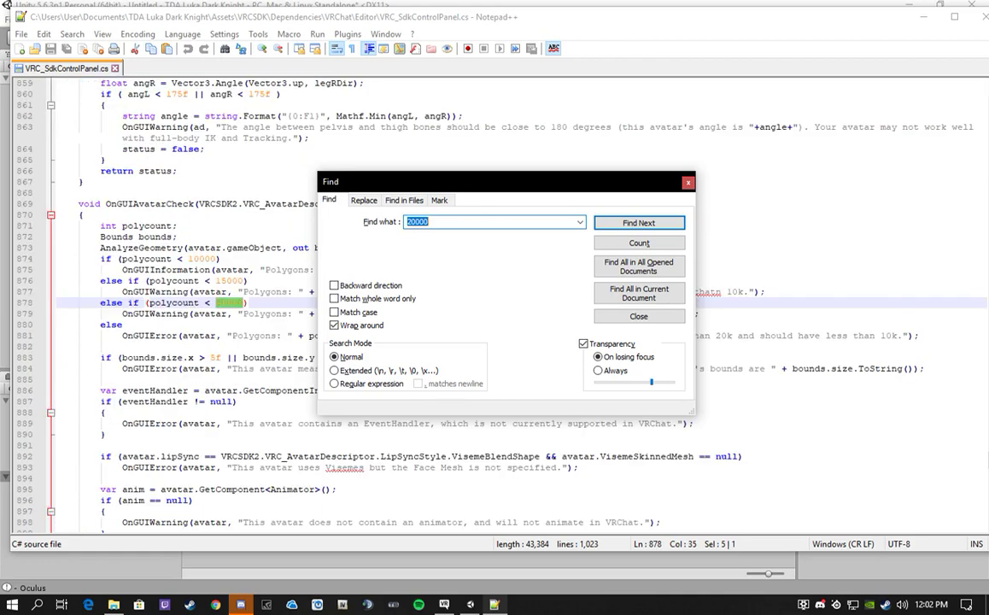
click(689, 182)
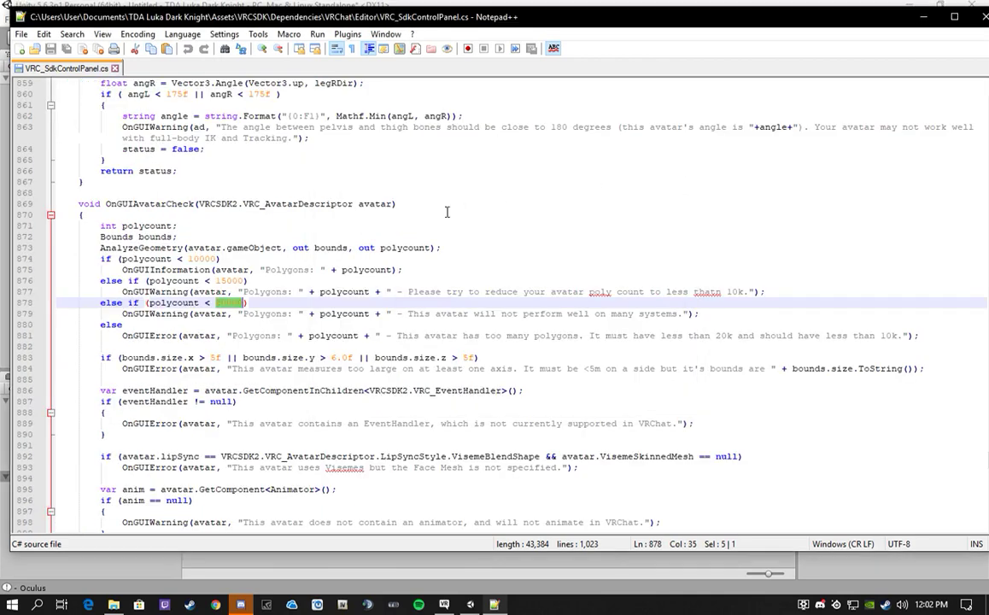
Change the 20000 polycount limit to 60000, then save the script and close Notepad++.
click(220, 303)
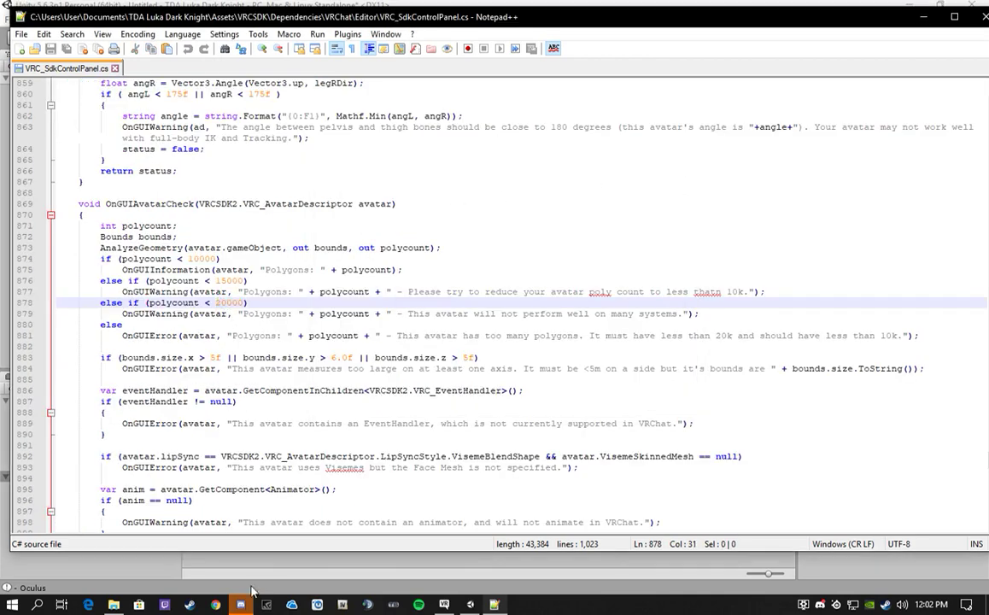
click(470, 603)
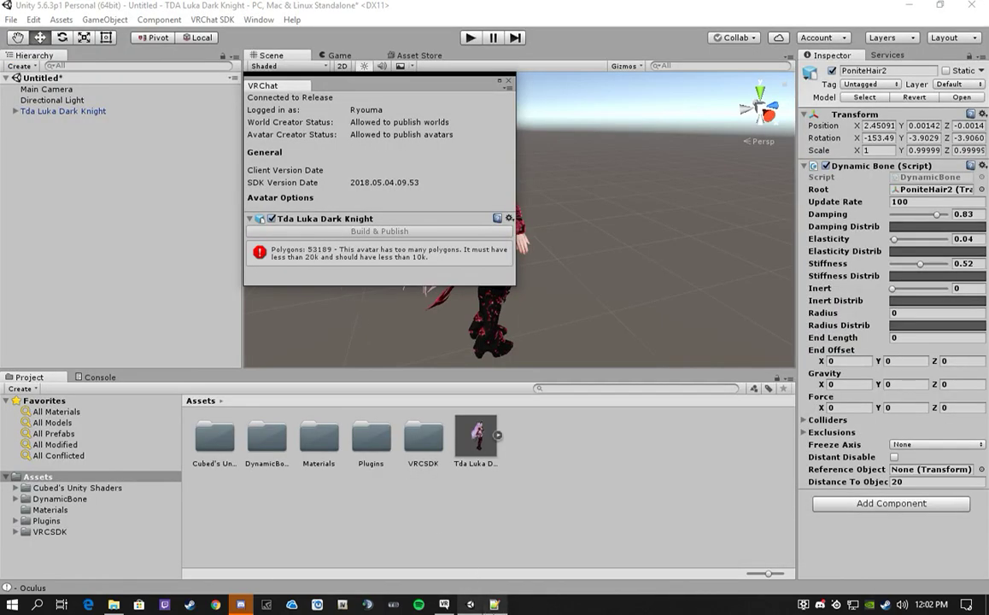
click(494, 604)
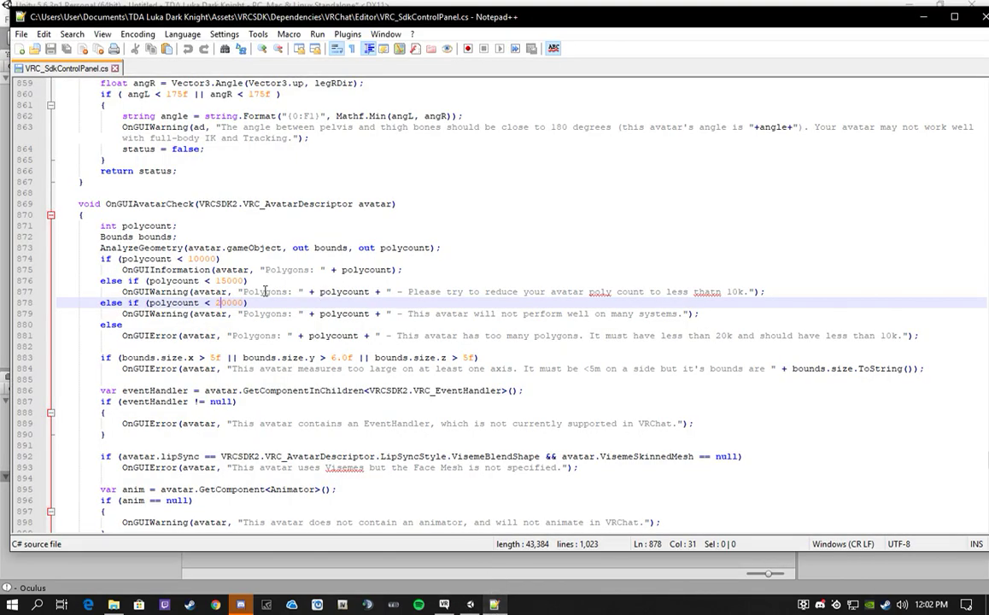
key(BackSpace)
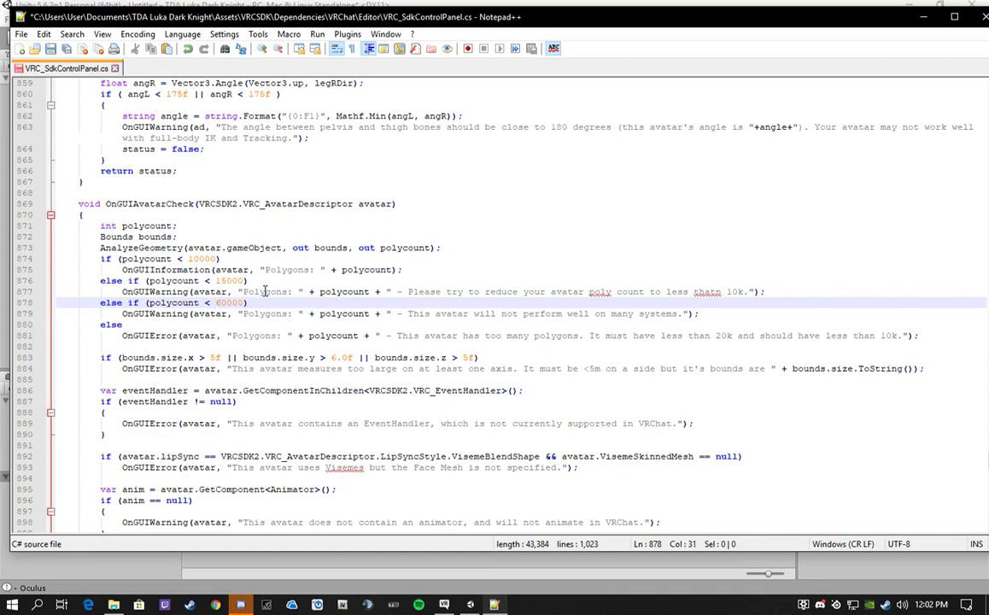
text(6)
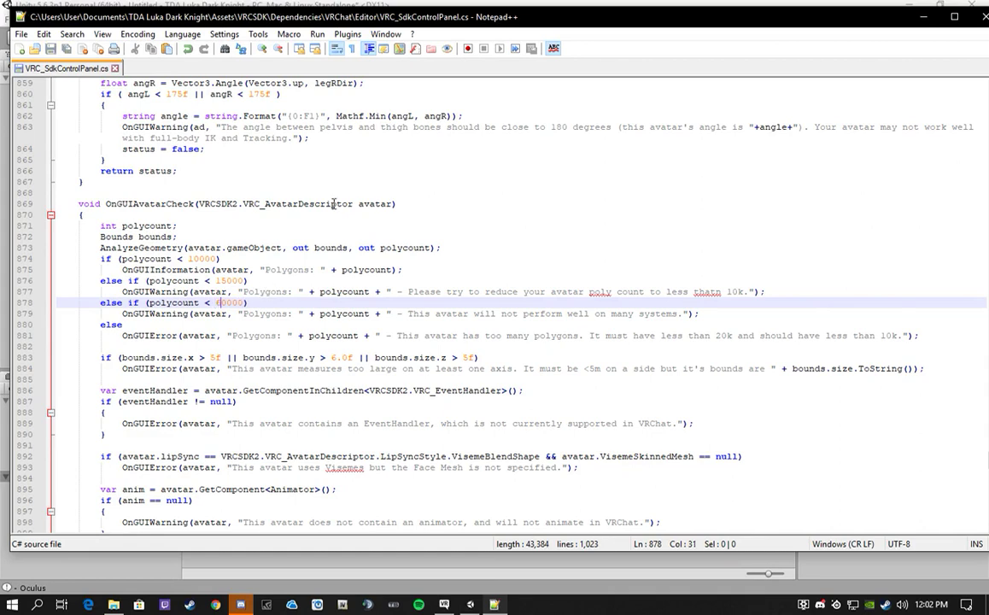
click(49, 49)
key(alt+F4)
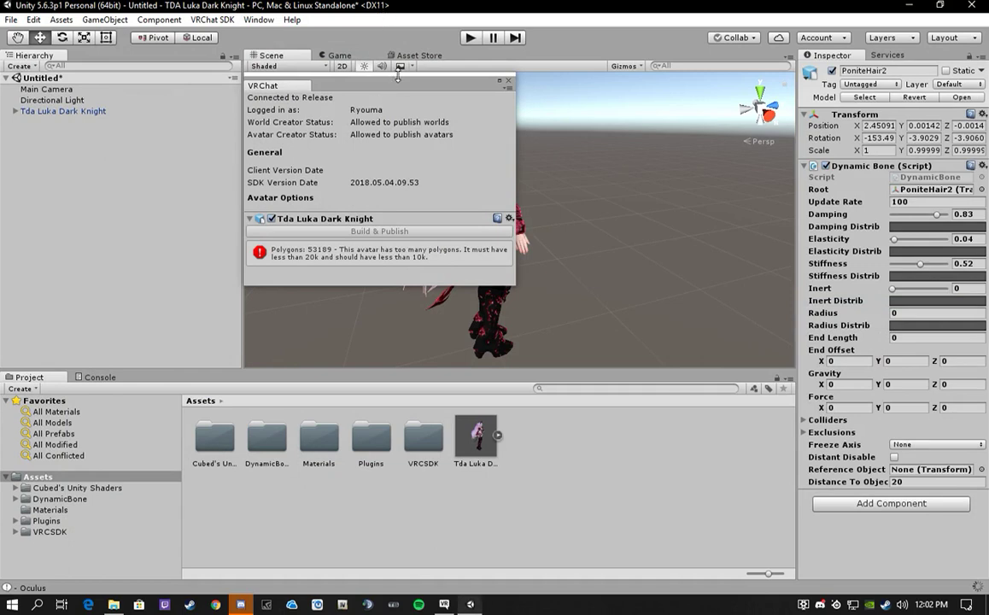
Build and publish the Tda Luka Dark Knight avatar, saving the scene as LukaDarkKnight in the Assets folder.
drag(392, 82, 250, 72)
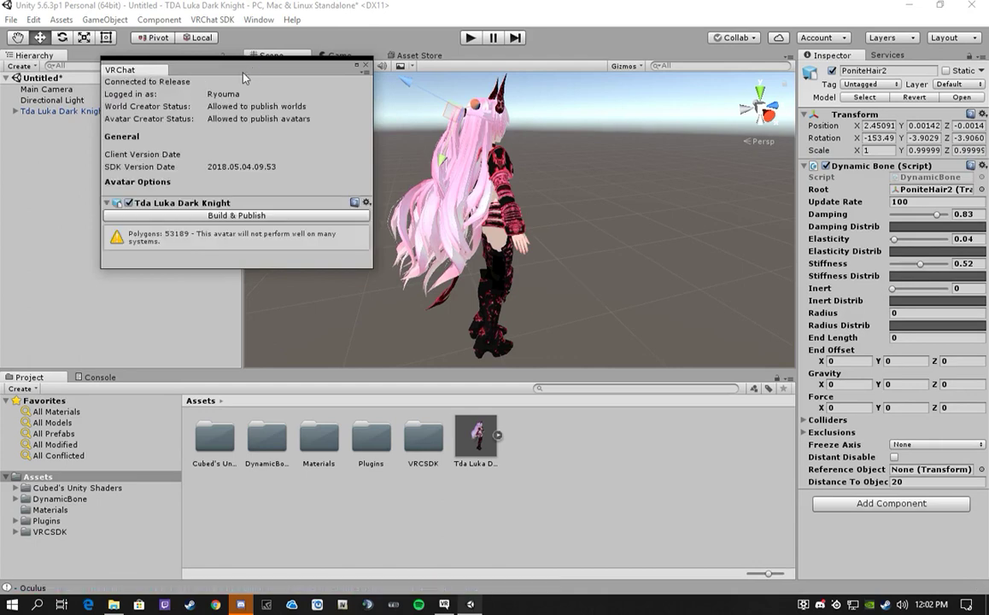
click(231, 216)
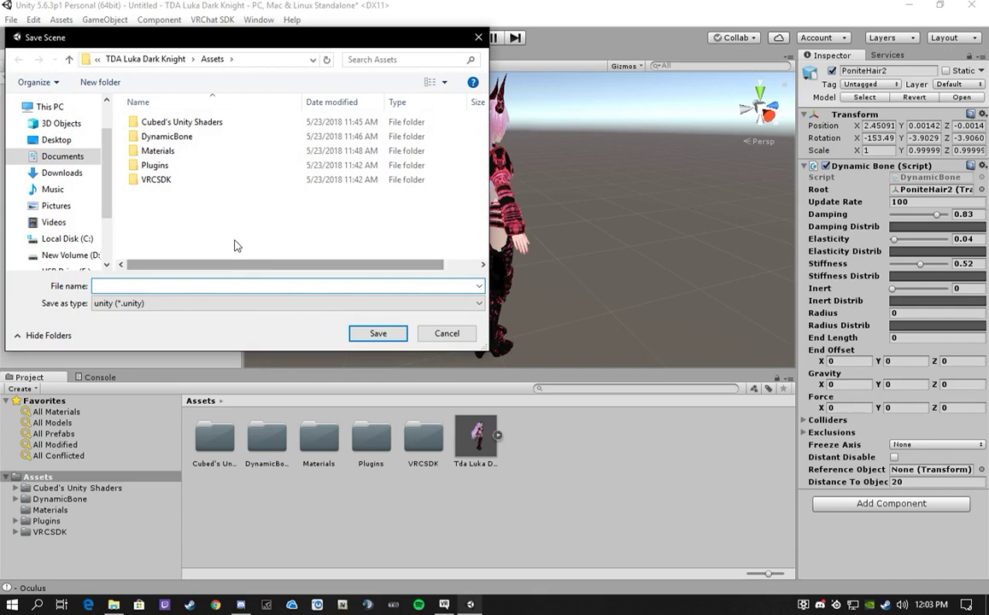
text(Lu)
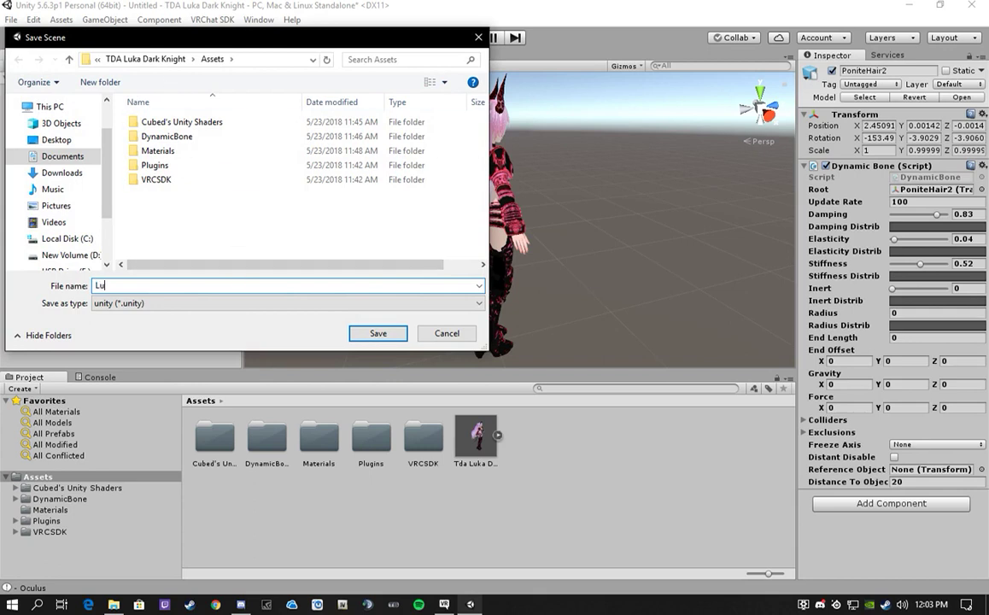
text(kaDarkKnight)
key(Return)
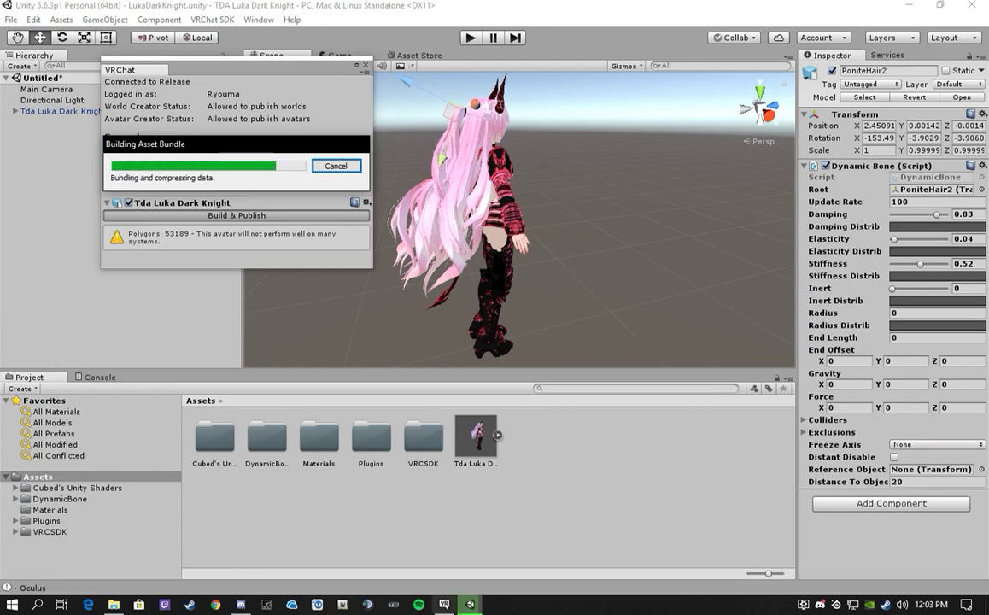
Uncover the New Avatar form, keep sharing set to Private, and accept the statement on accurate information and upload rights.
mouse_move(446, 604)
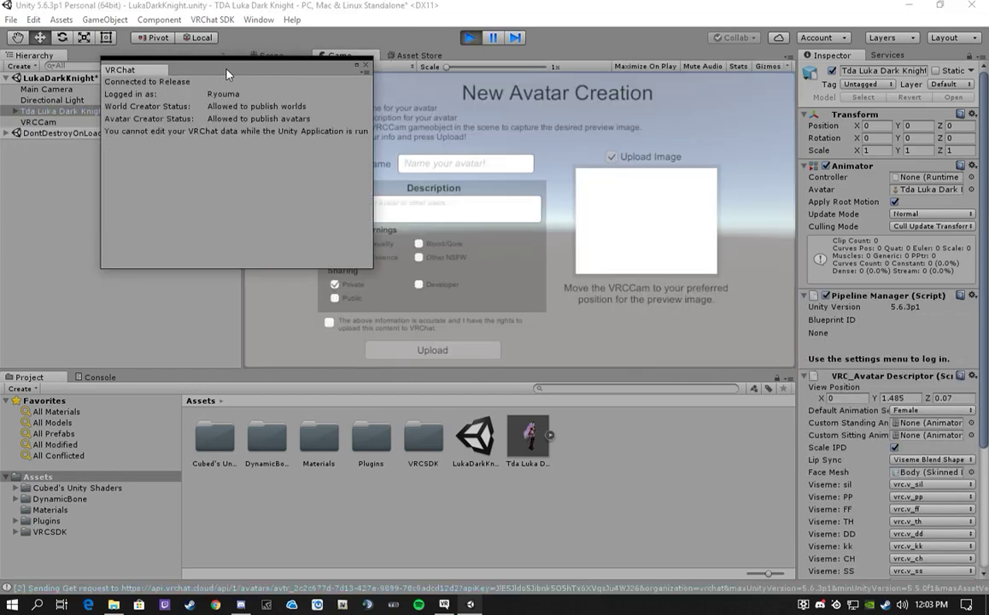
drag(265, 74, 108, 84)
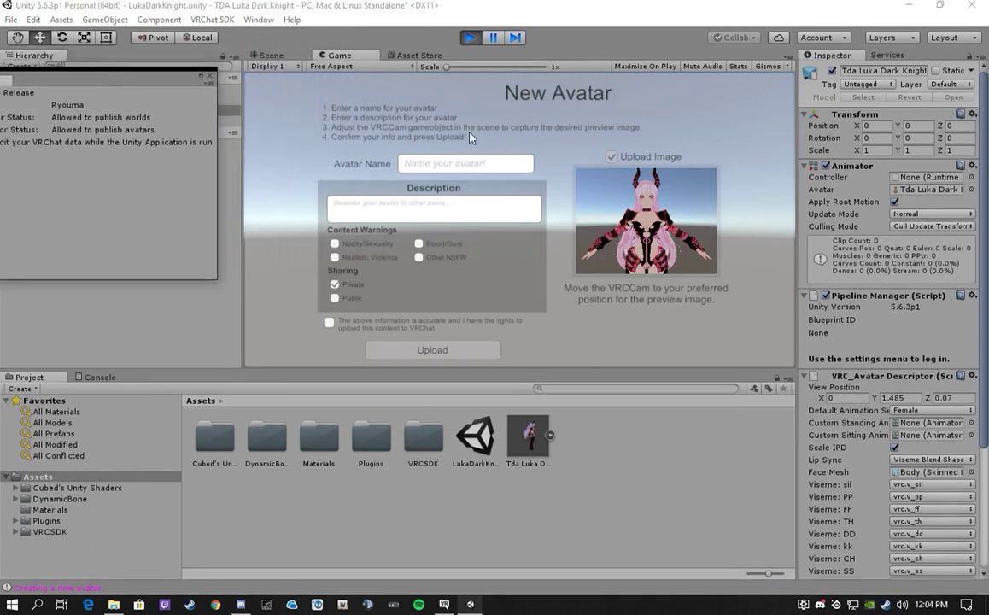
click(424, 164)
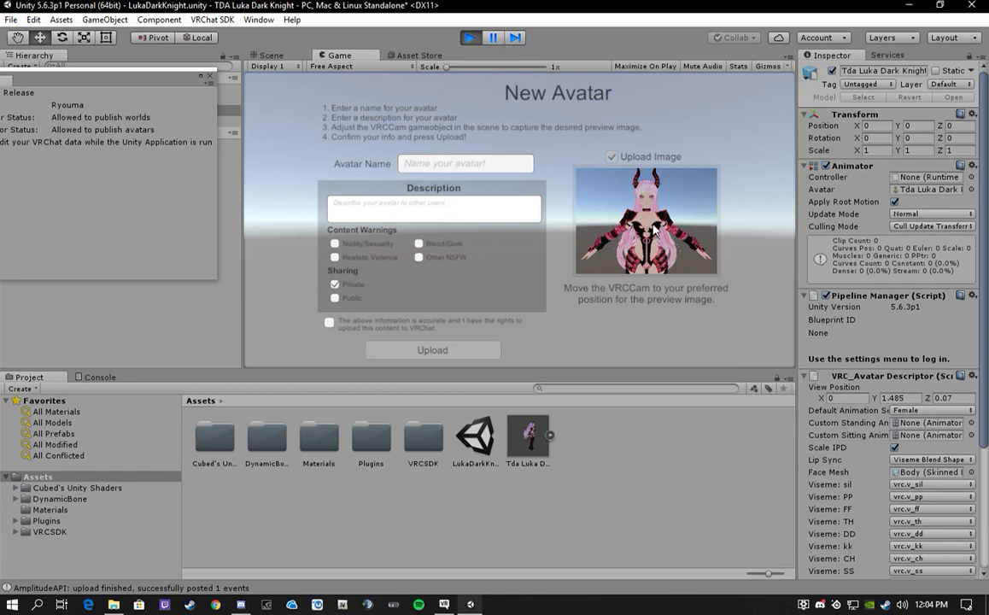
click(335, 285)
click(334, 285)
click(334, 284)
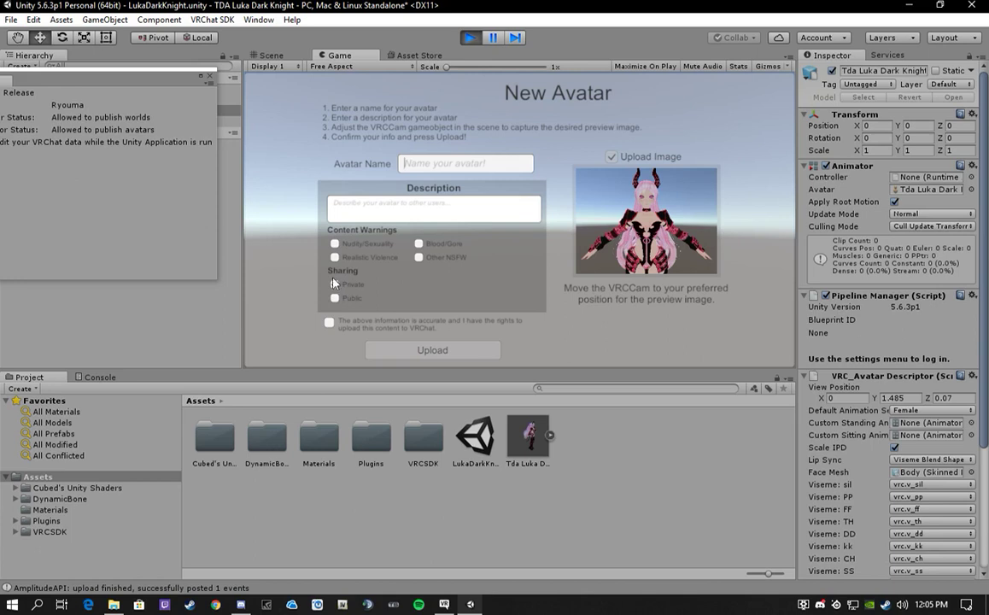
click(330, 322)
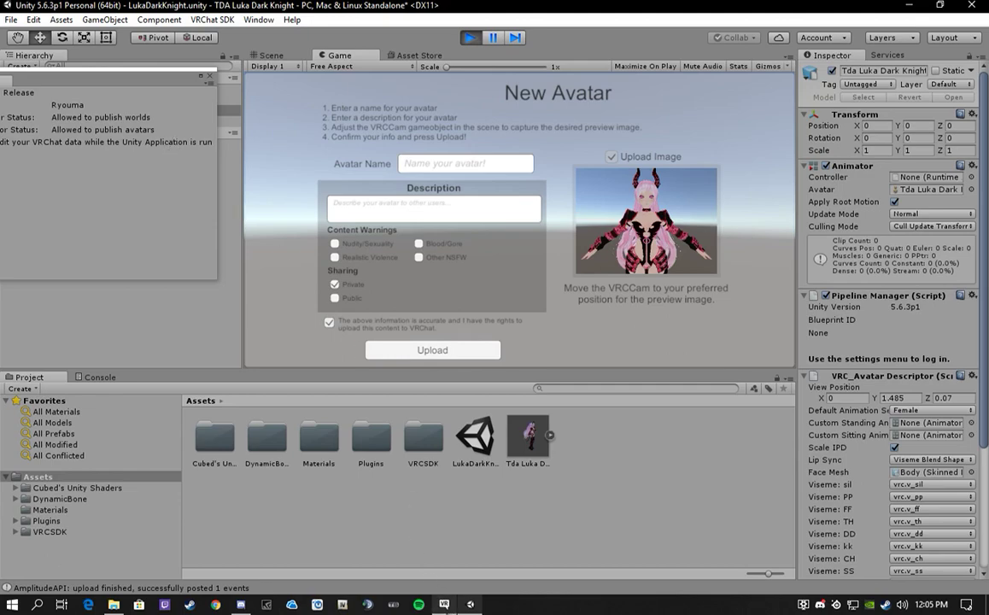
Switch to VRChat and change the worn avatar to the personal Dark Knight Haku.
click(444, 604)
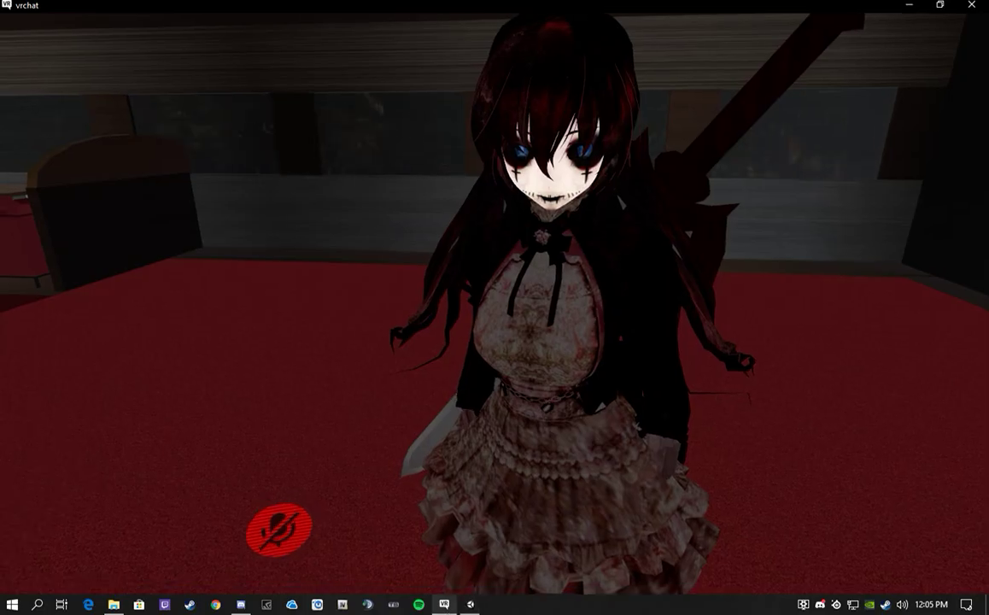
key(Escape)
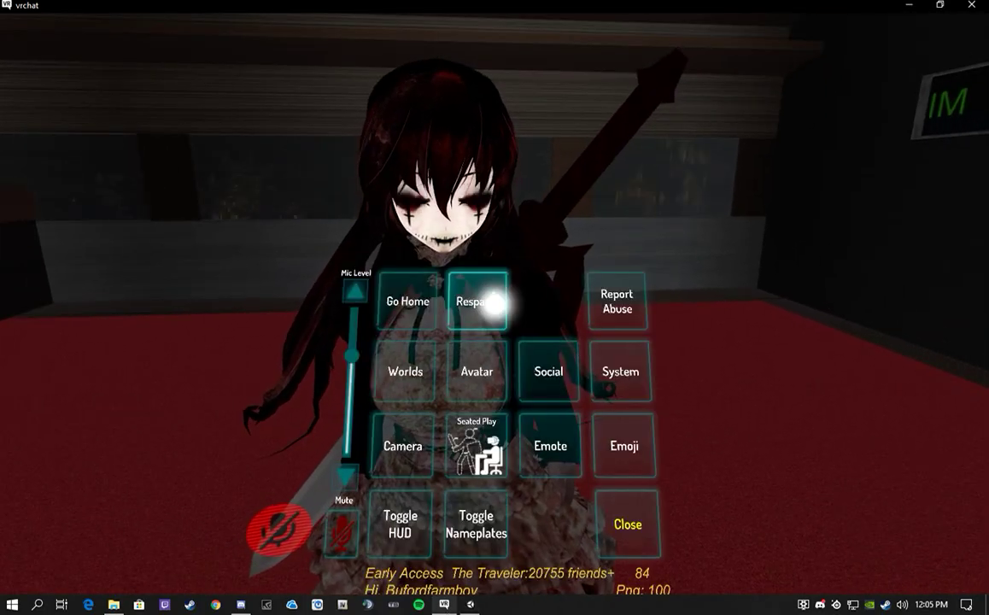
click(494, 303)
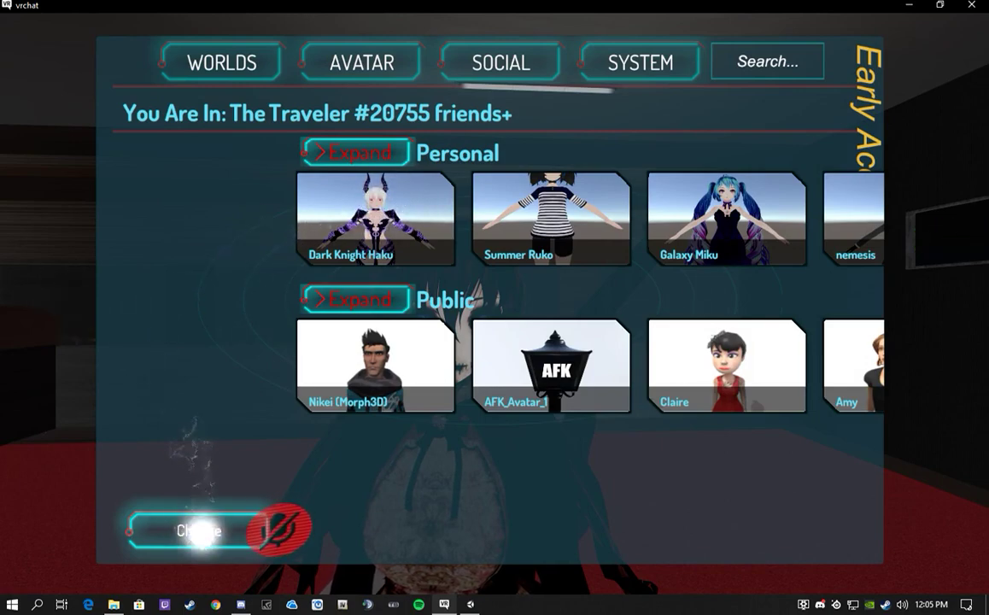
click(200, 532)
Walk back and forth in front of the mirror to examine the Dark Knight Haku avatar and how its hair moves.
key(s)
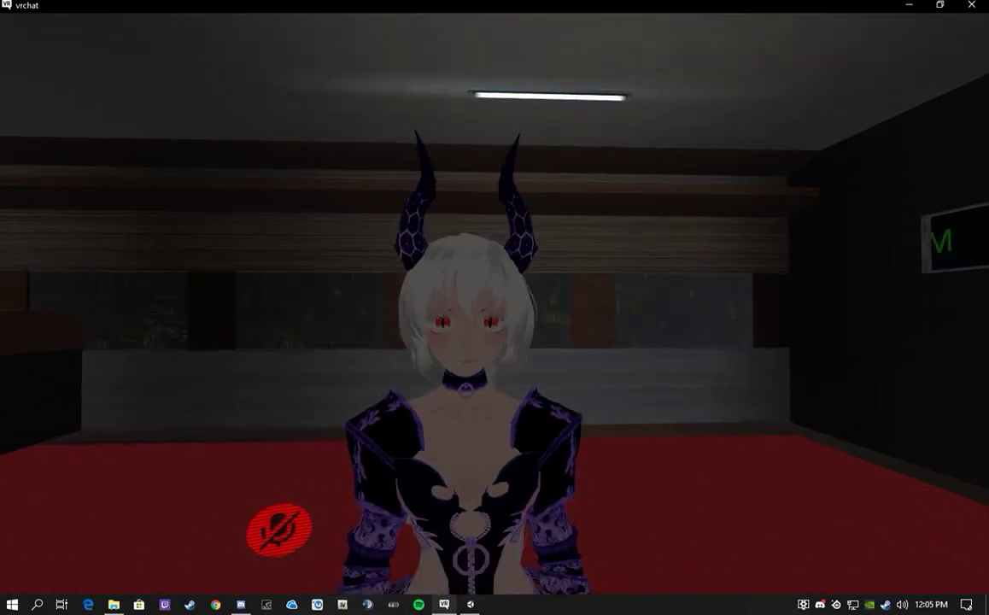
key(w)
key(w)
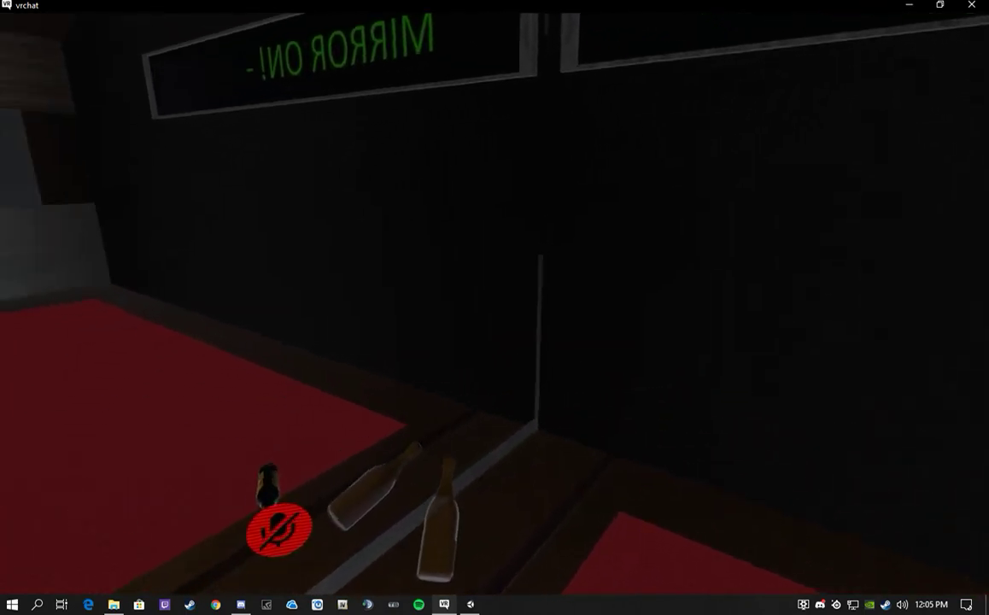
key(w)
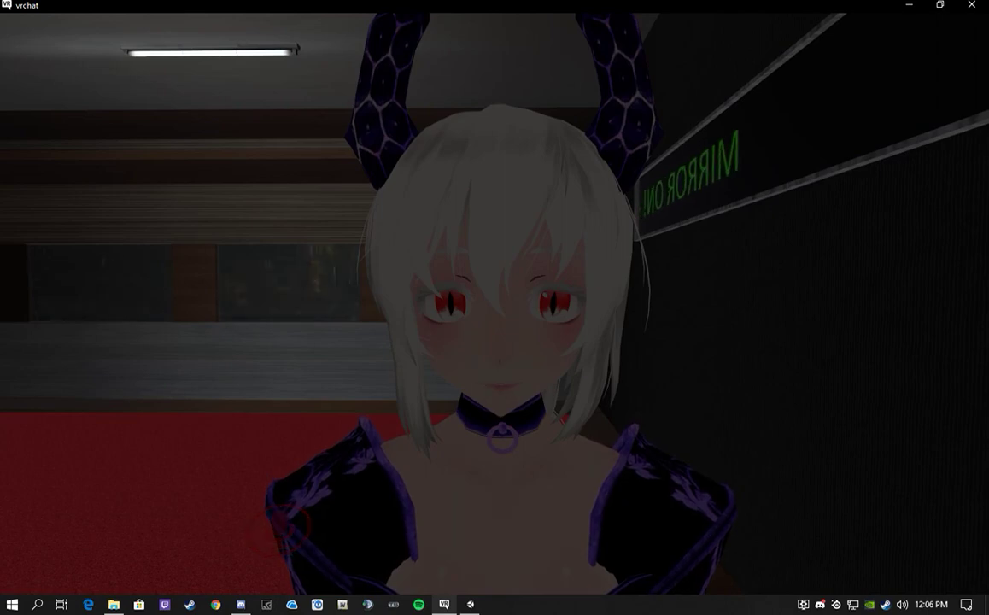
key(s)
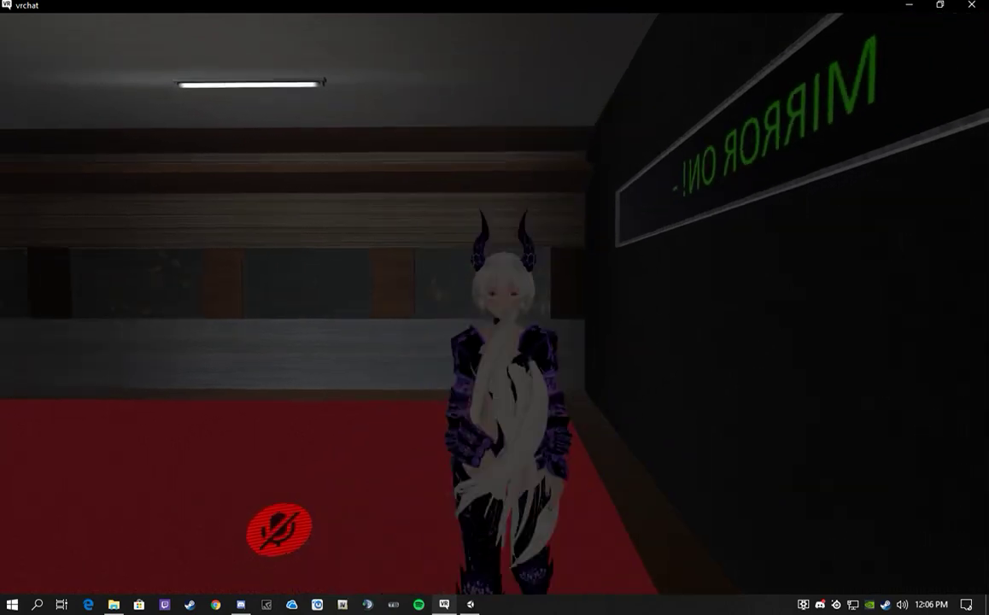
key(w)
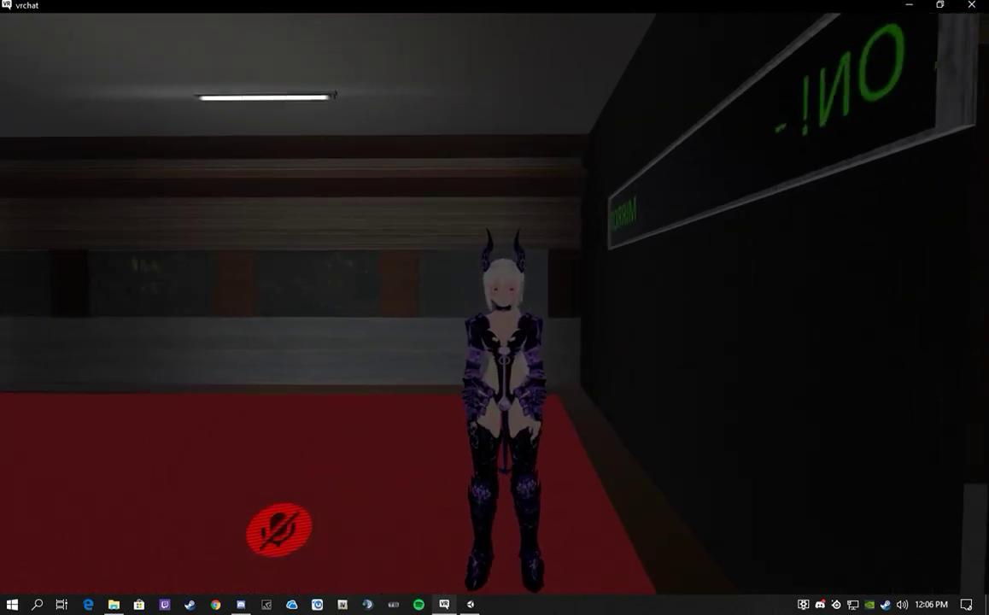
key(d)
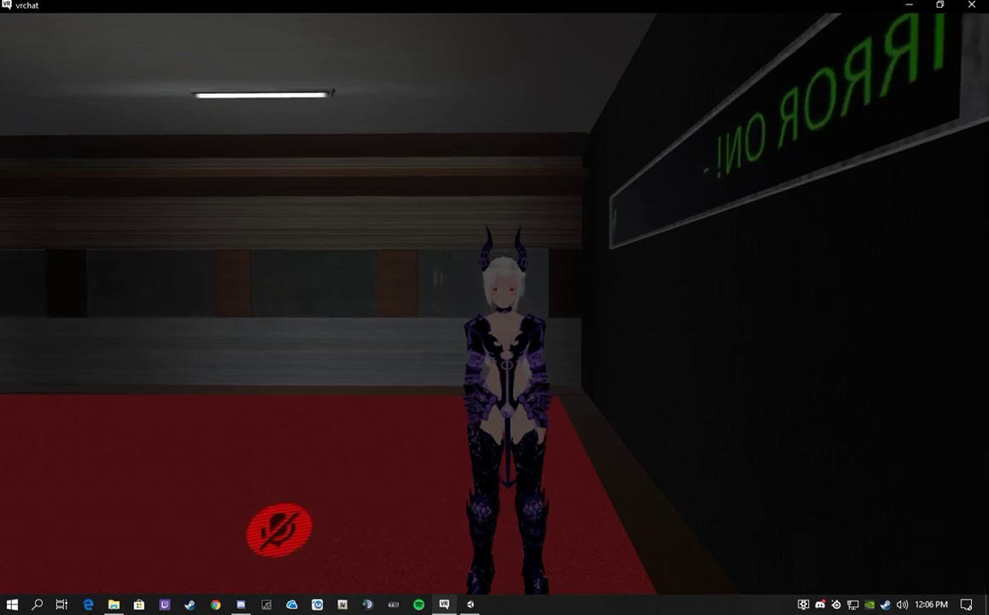
key(w)
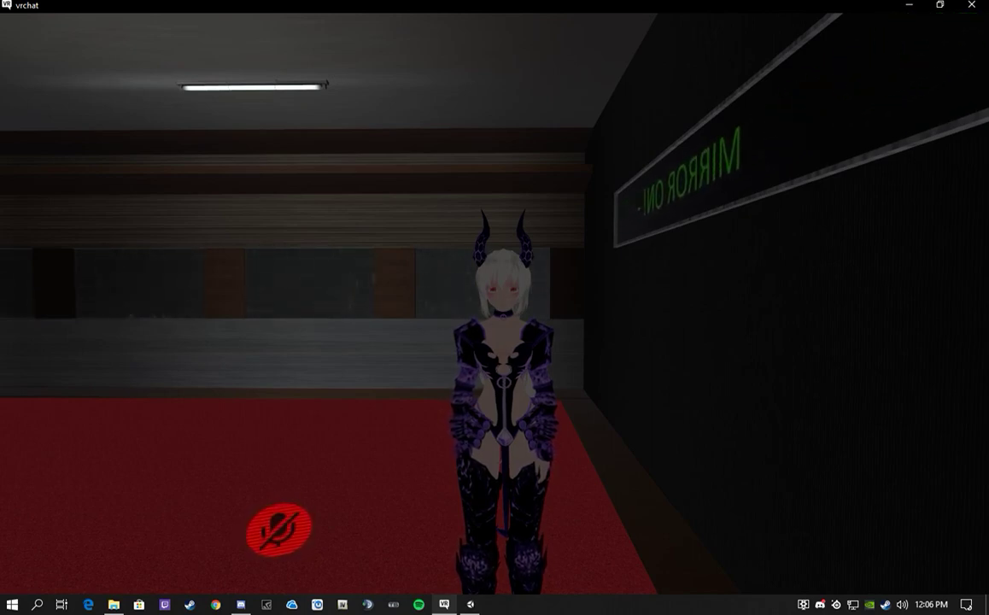
key(w)
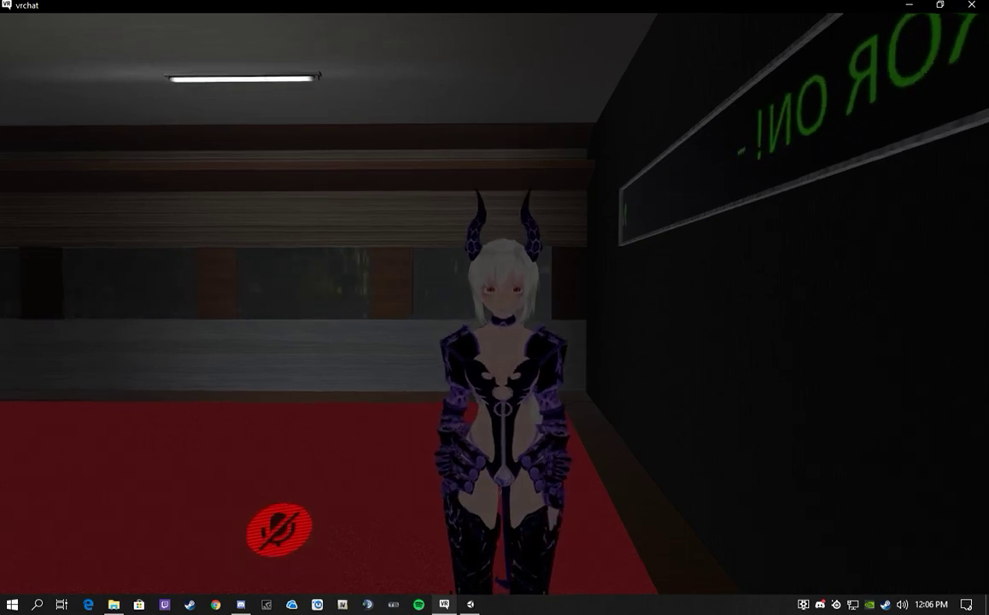
key(w)
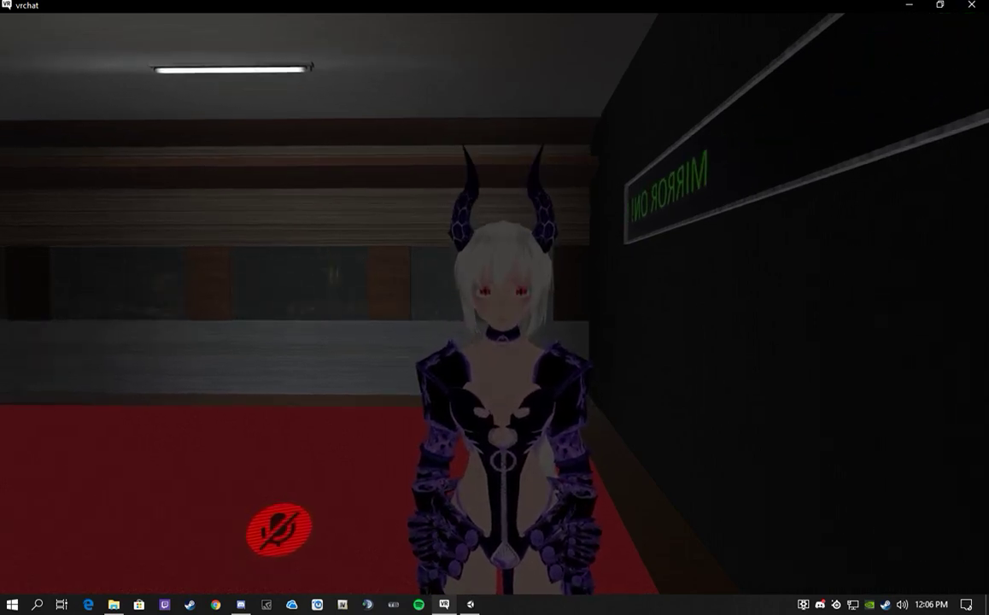